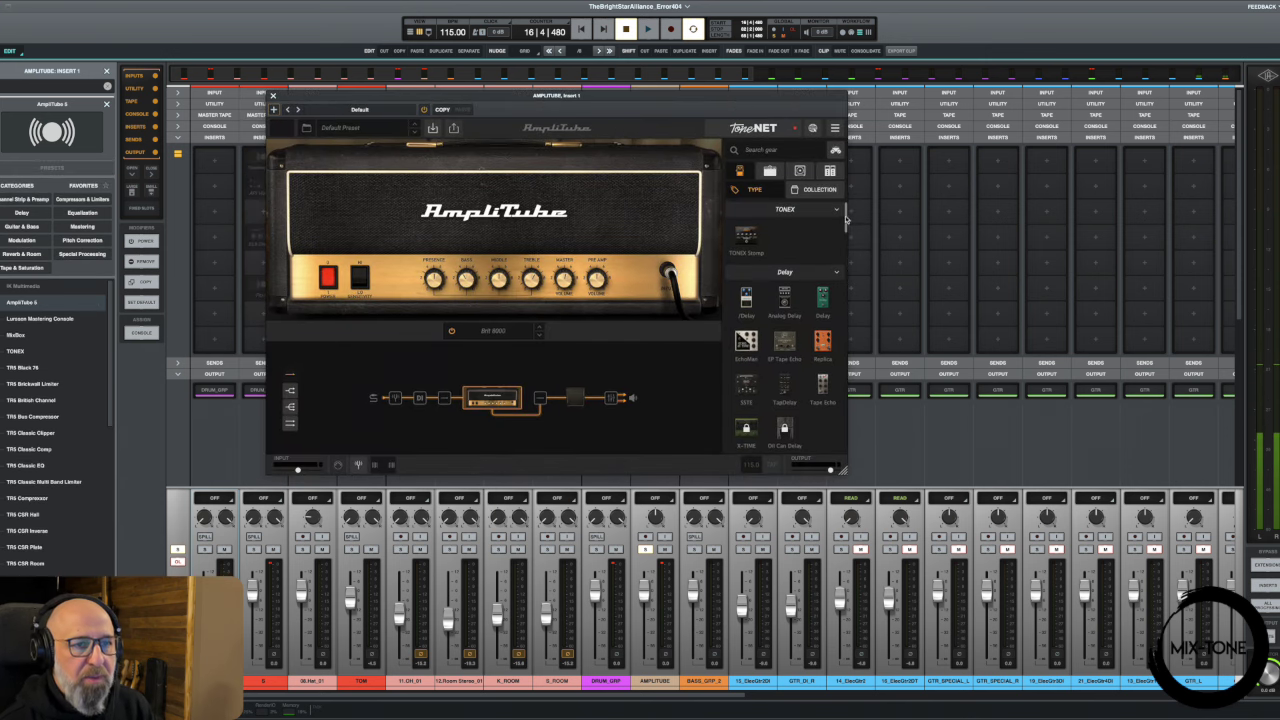
# - Browse the stomp effects in the gear browser from the delays through to the modulation pedals and beyond
pyautogui.scroll(-10, 802, 250)
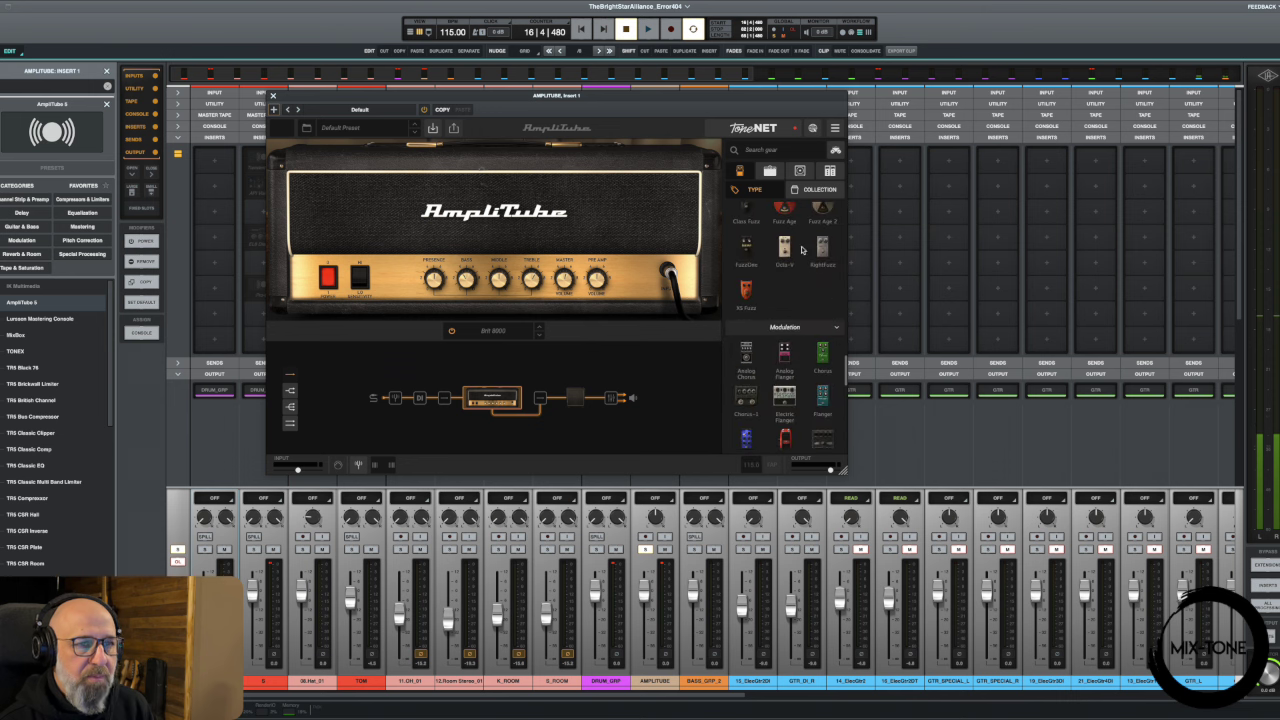
pyautogui.scroll(-10, 802, 250)
pyautogui.moveTo(846, 336); pyautogui.dragTo(842, 430)
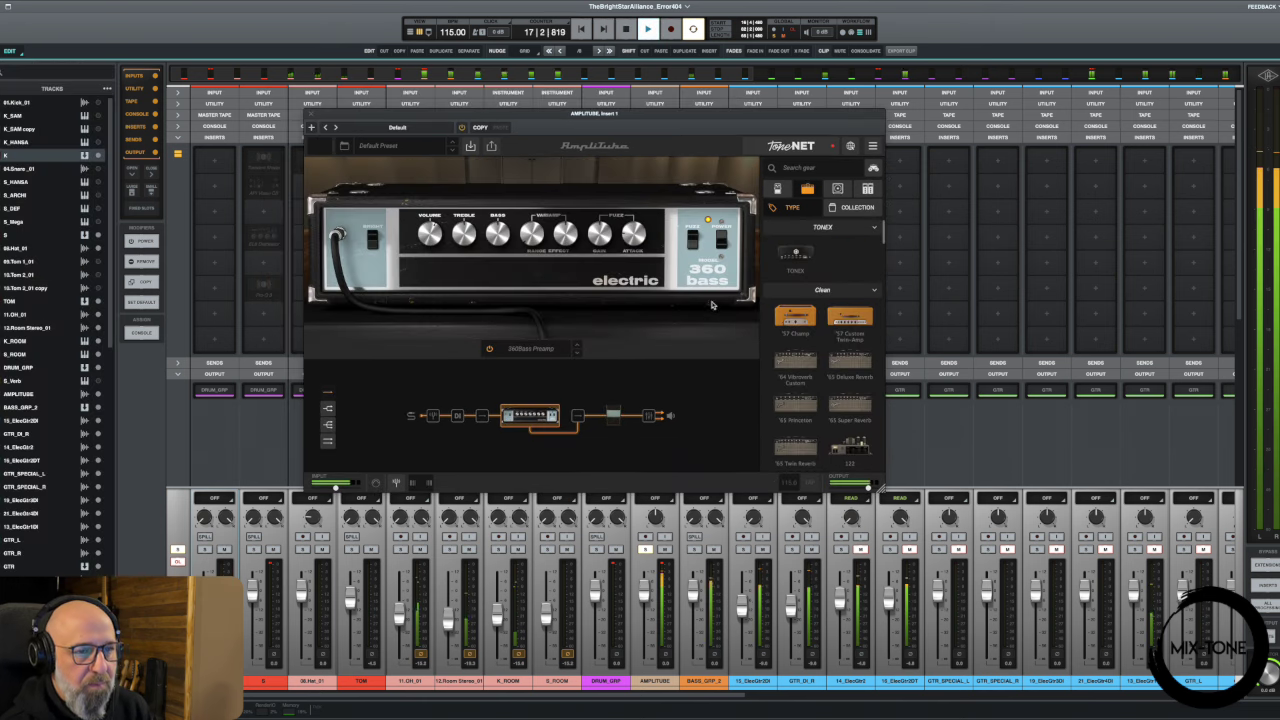
# - Audition the AD 200, Bassman 300 and Green BA250 bass amps, raising the Bassman's first channel volume to 7.2
pyautogui.moveTo(883, 236); pyautogui.dragTo(879, 457)
pyautogui.scroll(3, 850, 330)
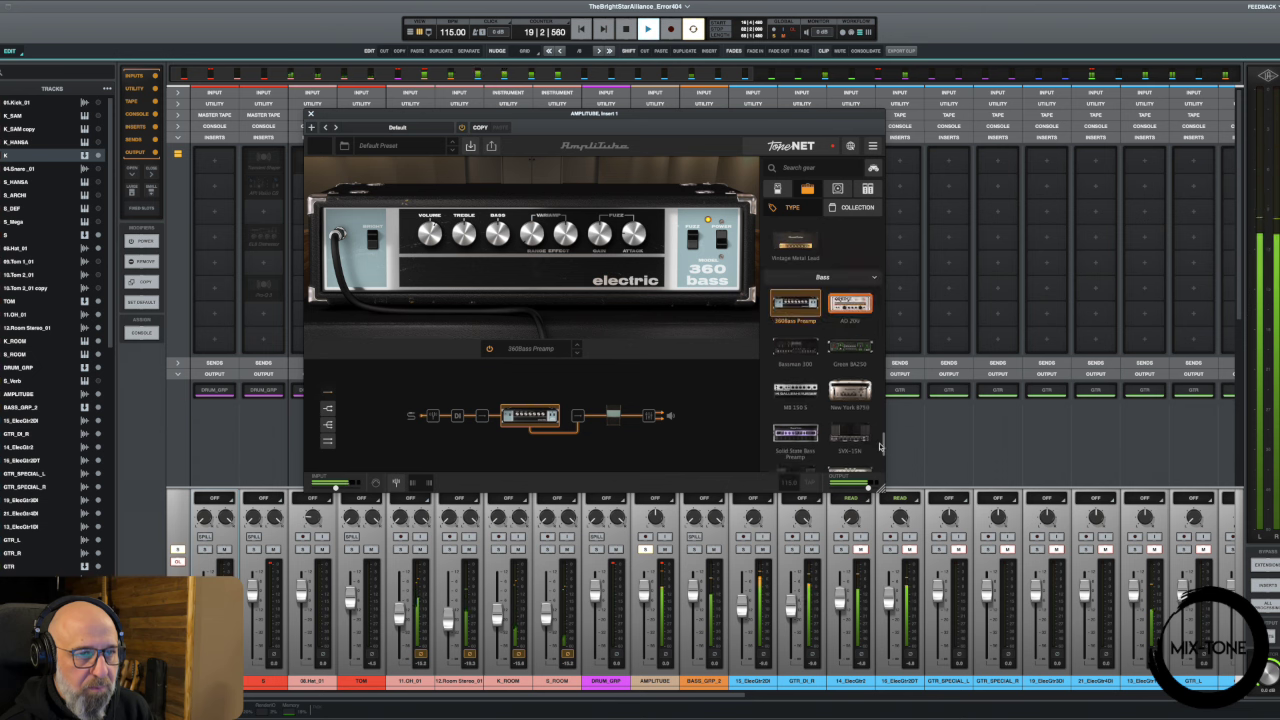
pyautogui.click(849, 325)
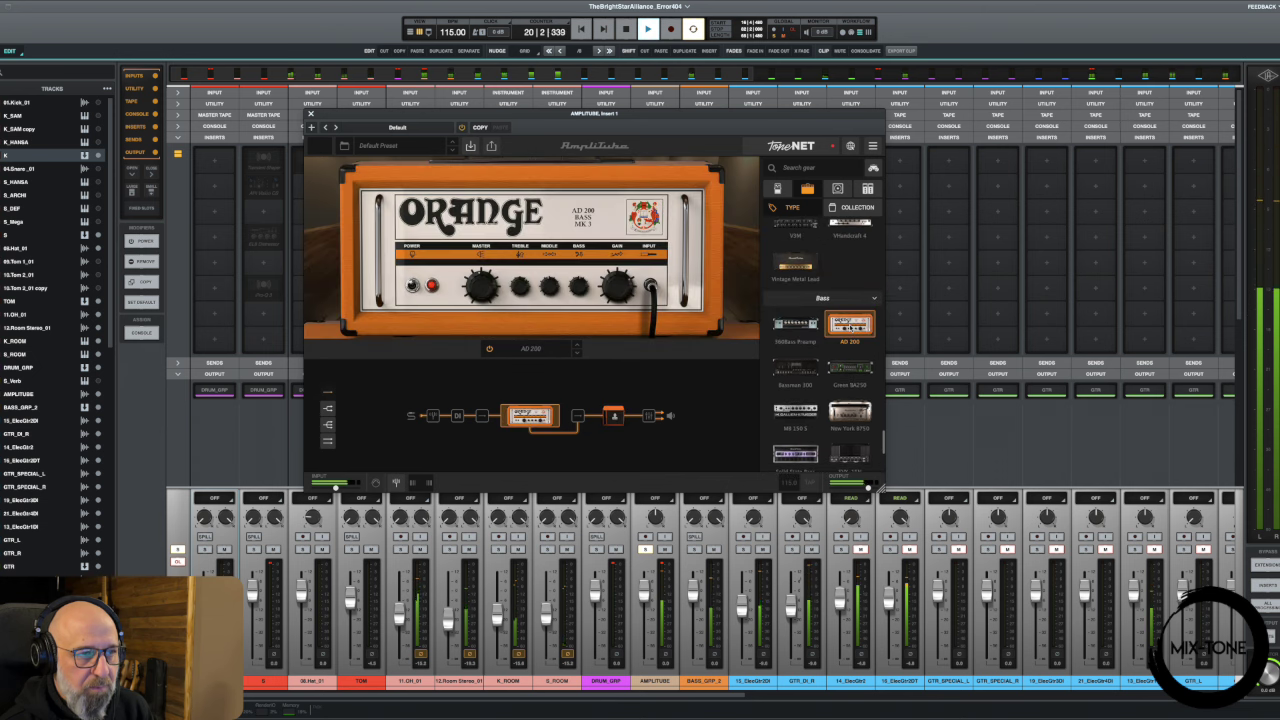
pyautogui.click(797, 370)
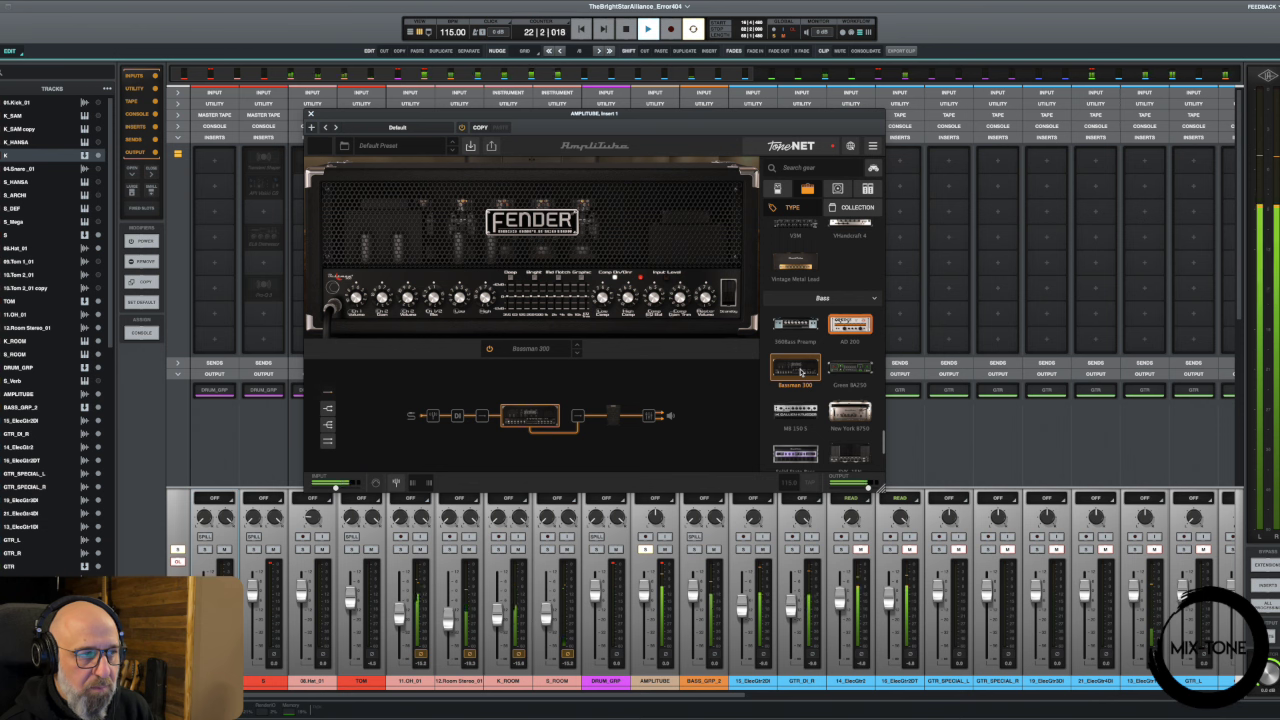
pyautogui.moveTo(357, 298)
pyautogui.mouseDown()
pyautogui.moveTo(360, 272)
pyautogui.moveTo(358, 287)
pyautogui.mouseUp()
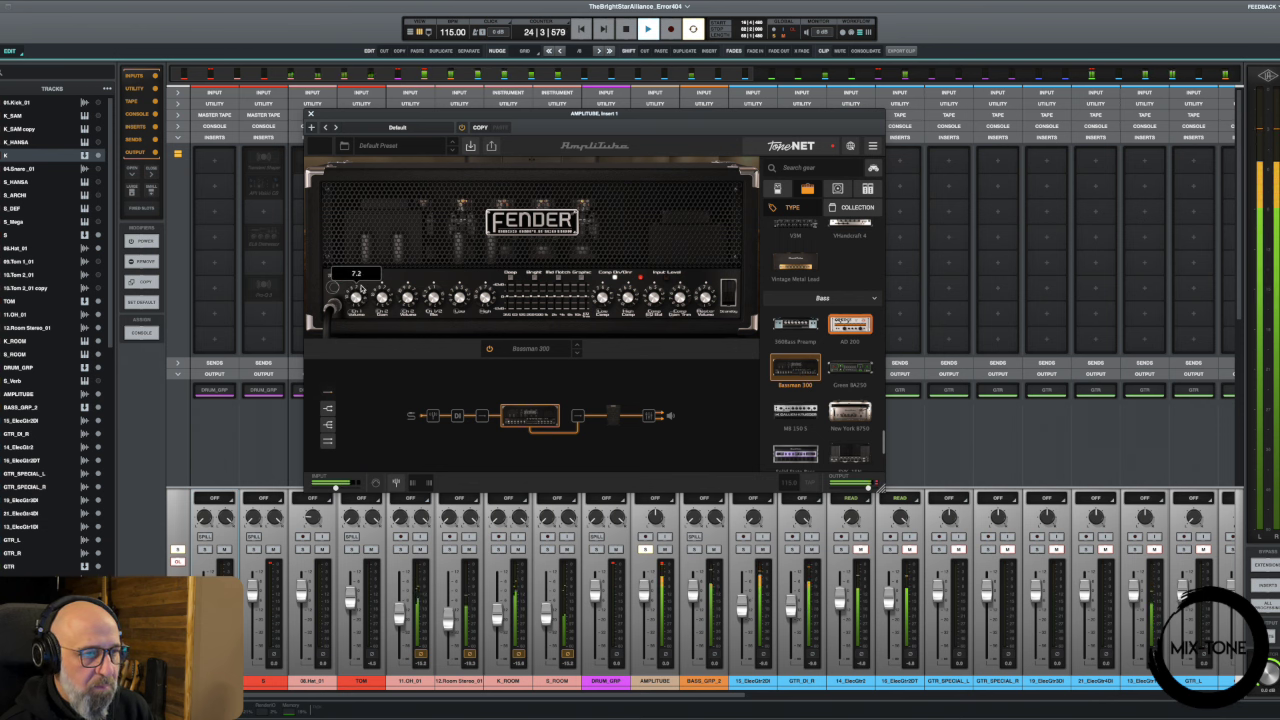
pyautogui.click(862, 370)
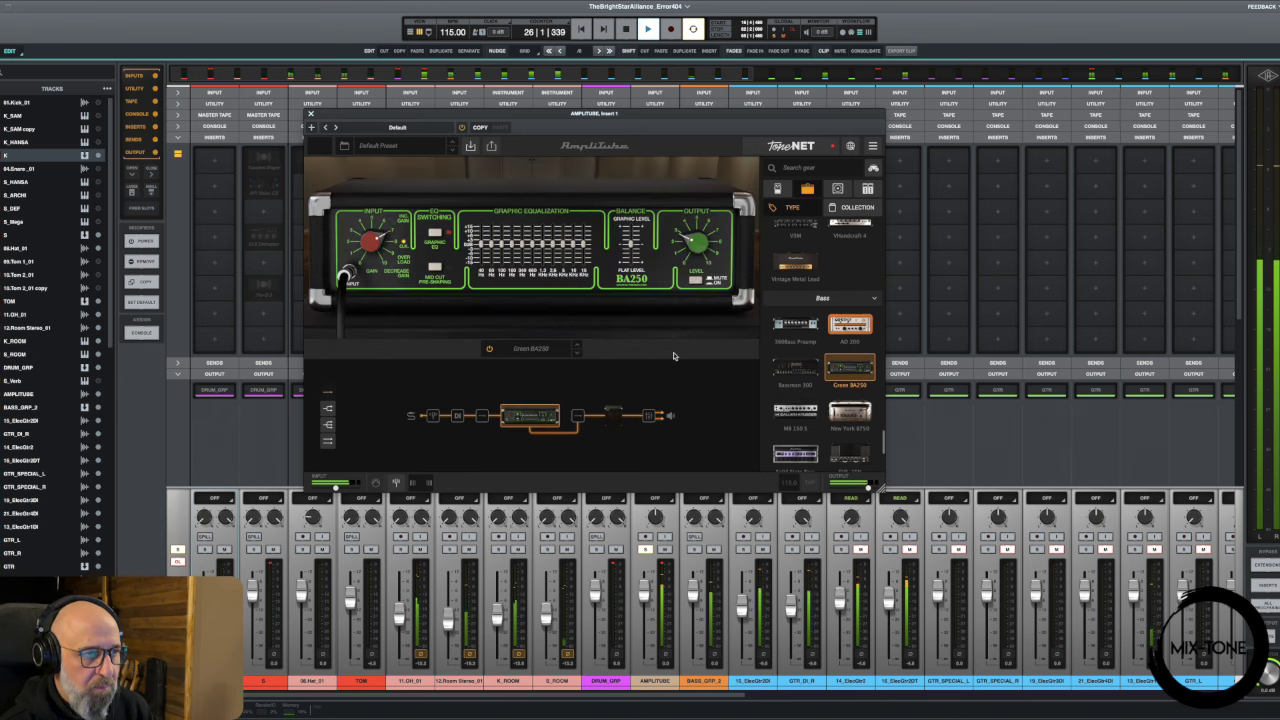
# - Load the MB 150 S bass amp and set its volume to 5.7 and its high boost to 3.0
pyautogui.click(797, 412)
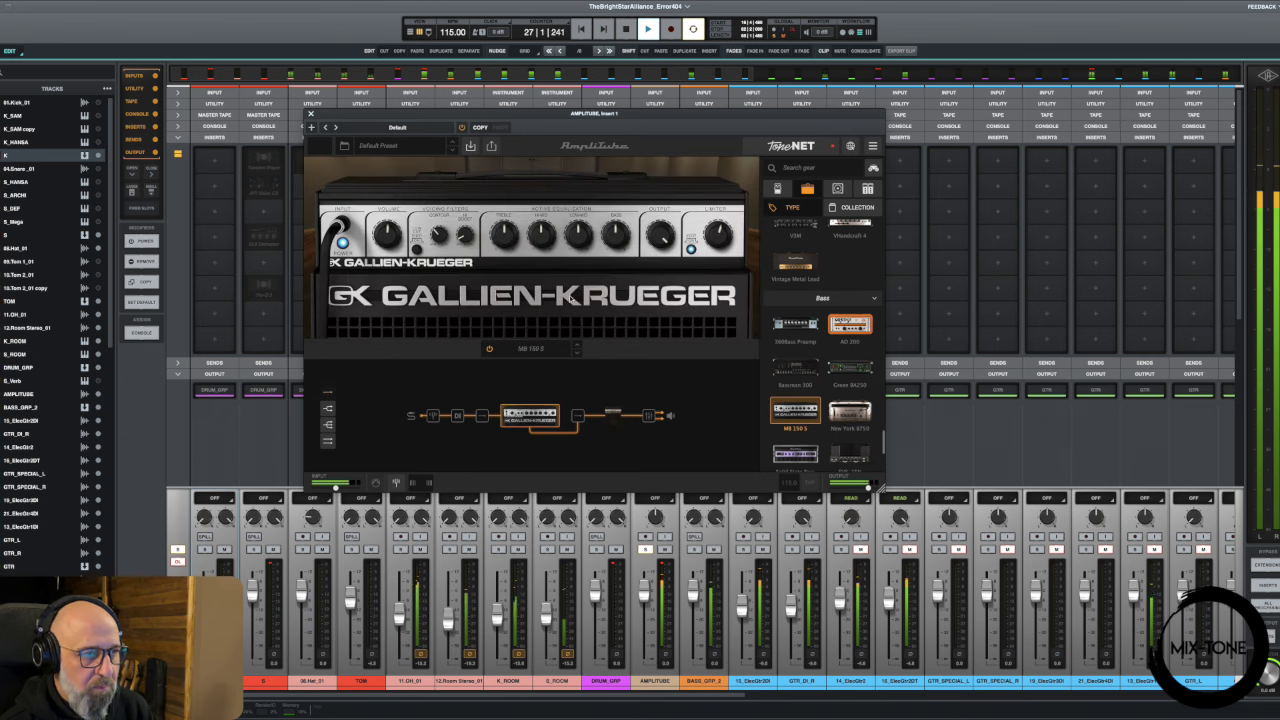
pyautogui.moveTo(383, 238); pyautogui.dragTo(387, 223)
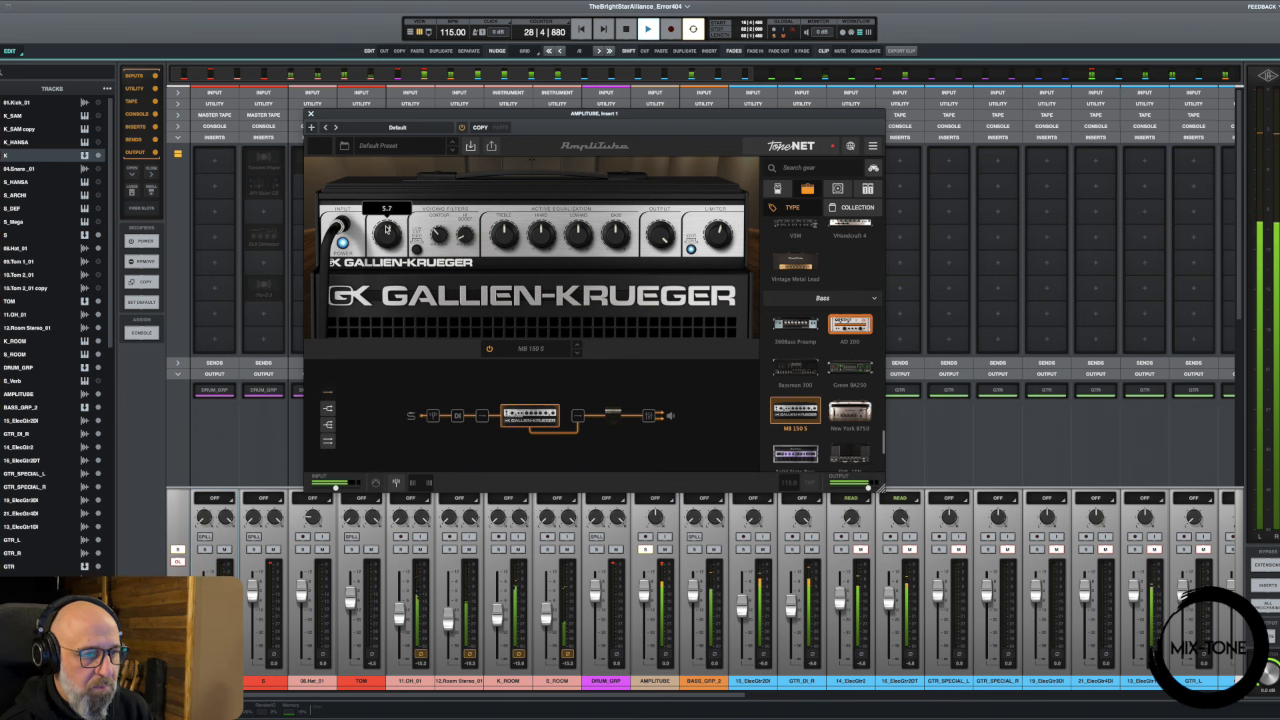
pyautogui.moveTo(465, 240); pyautogui.dragTo(476, 195)
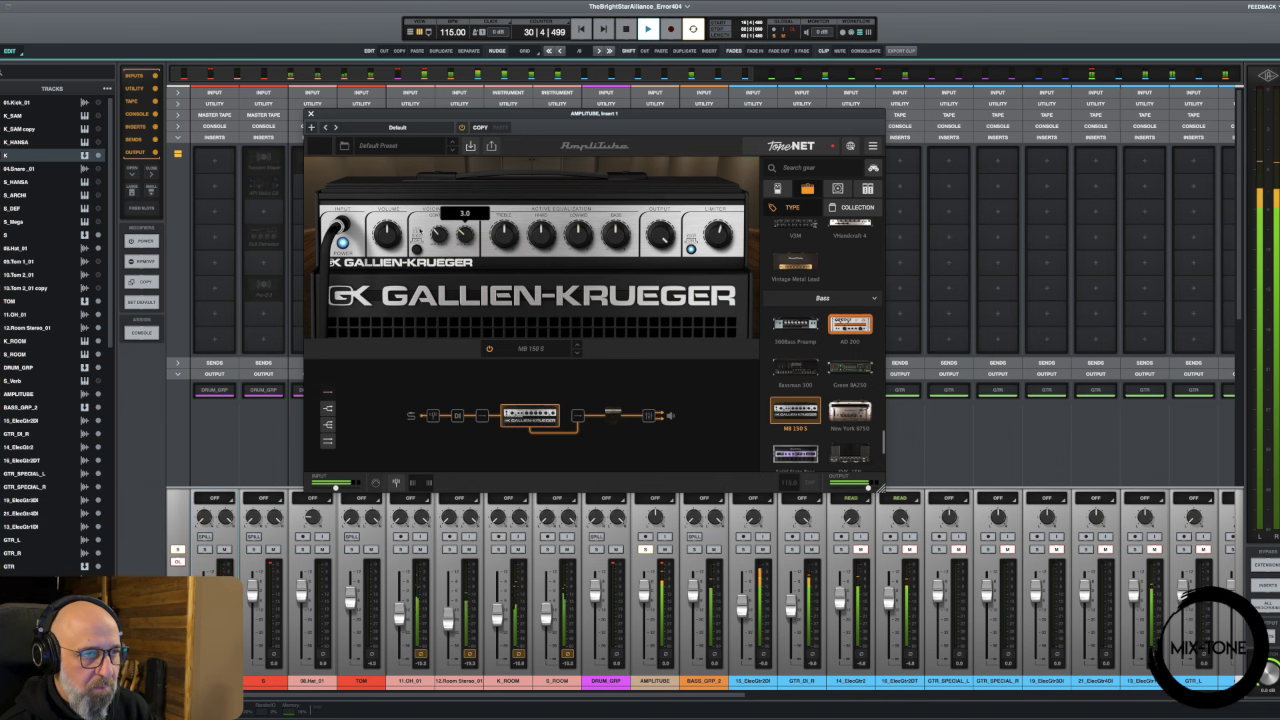
# - Try the New York B750 bass amp with its gain at 6.2 and its tone controls raised
pyautogui.click(850, 414)
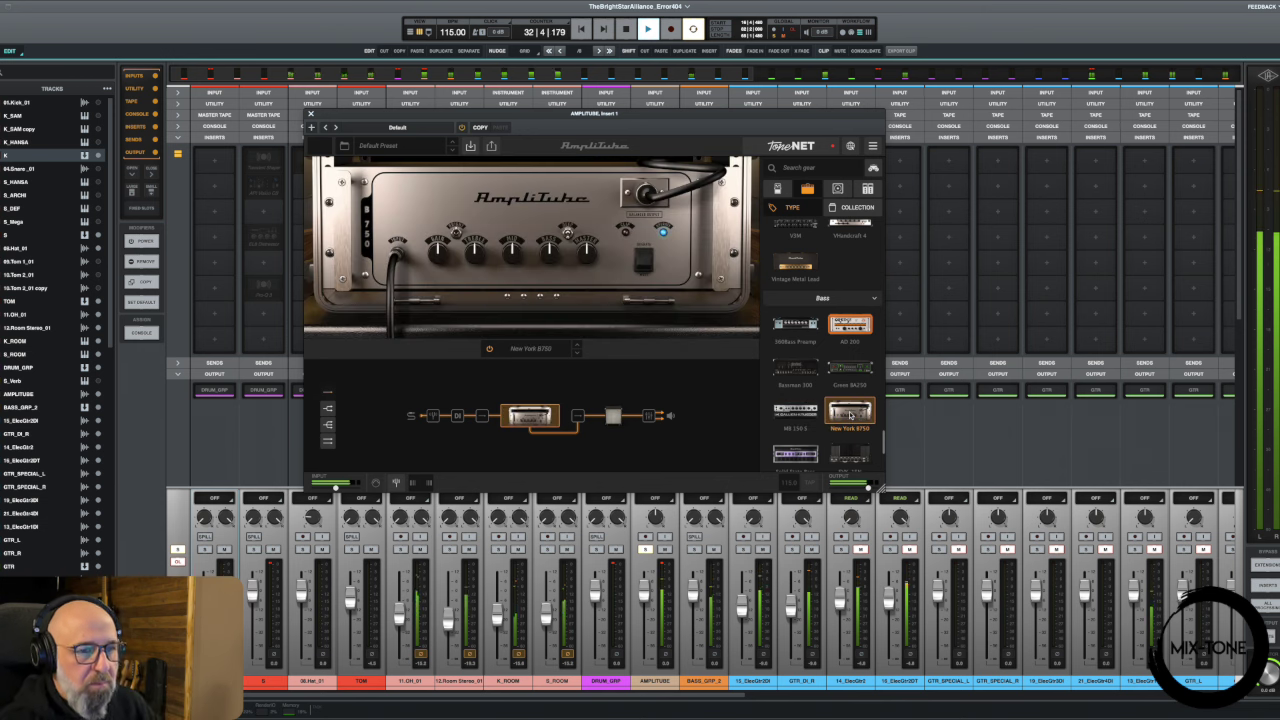
pyautogui.moveTo(435, 244); pyautogui.dragTo(438, 219)
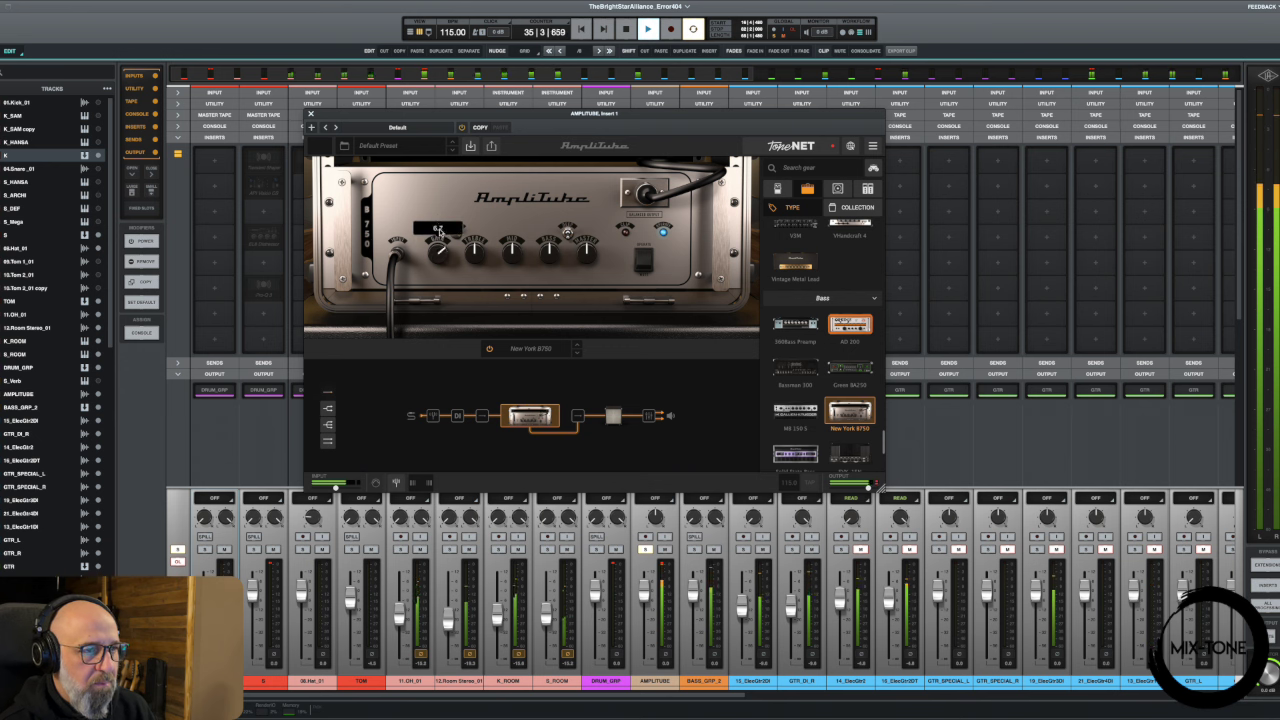
pyautogui.moveTo(553, 250)
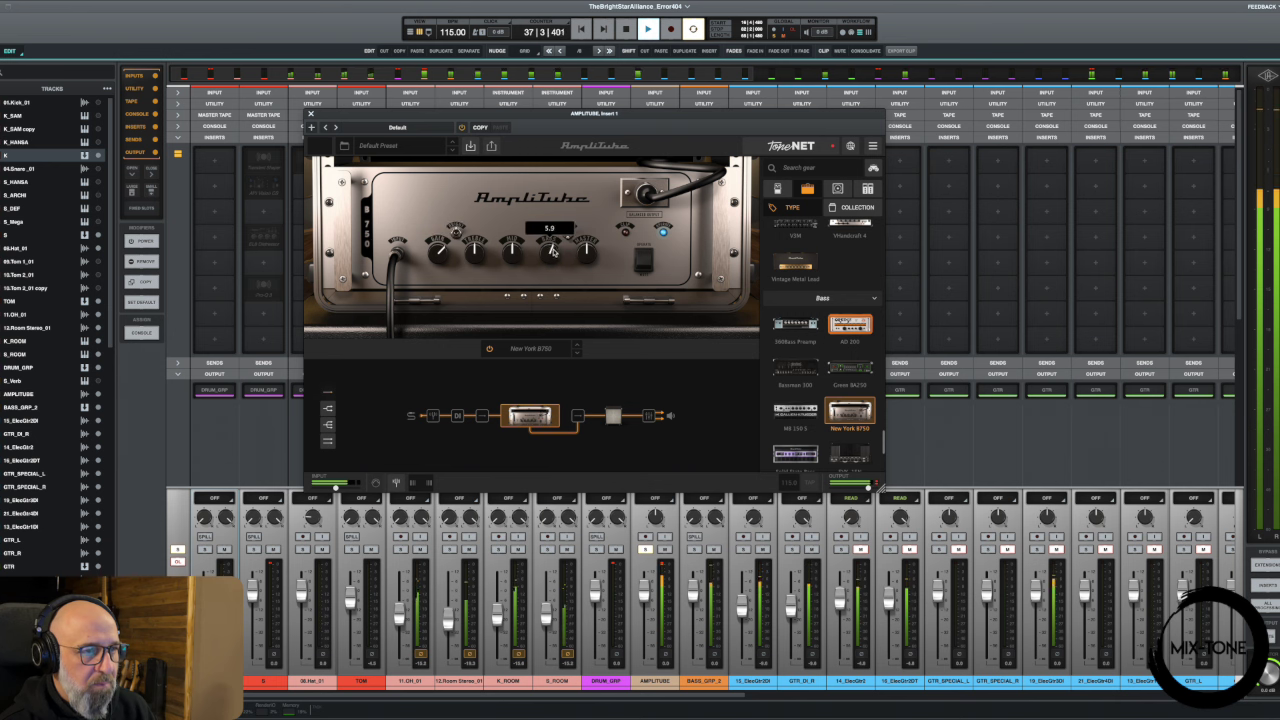
pyautogui.moveTo(513, 255); pyautogui.dragTo(443, 262)
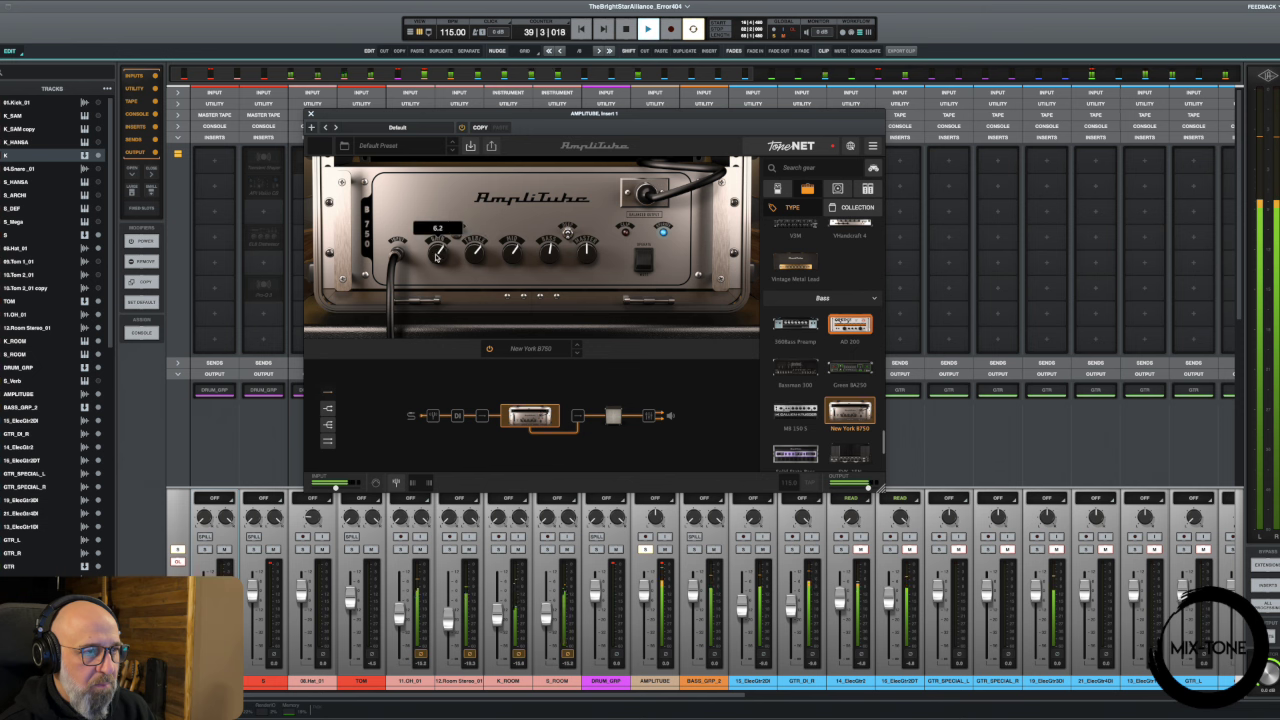
# - Try the Solid State Bass Preamp with its gain at 6.3
pyautogui.scroll(-3, 818, 385)
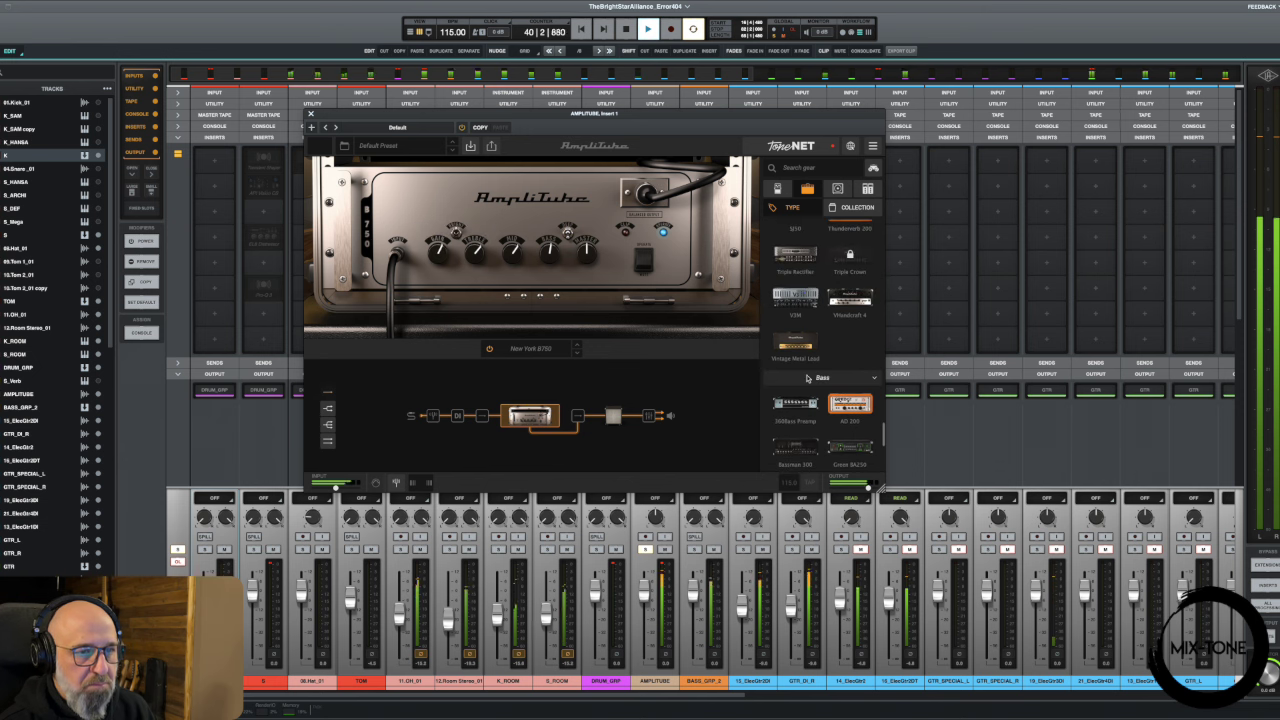
pyautogui.scroll(-5, 808, 377)
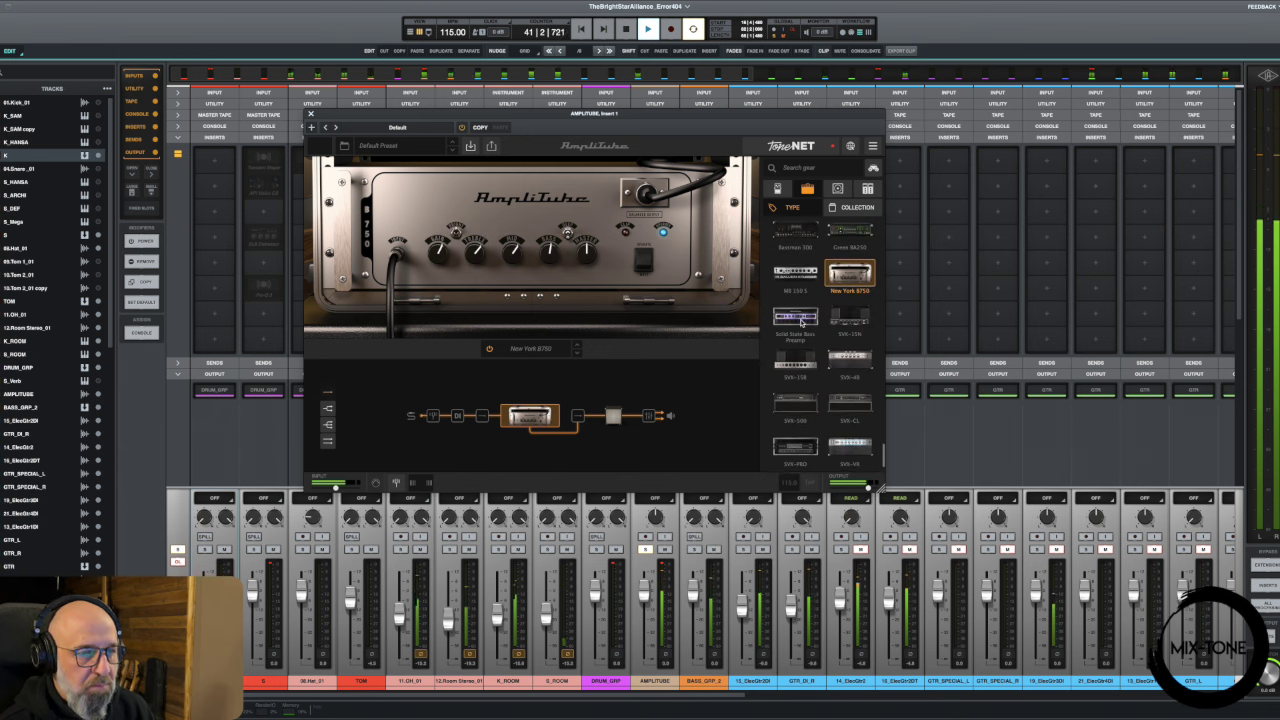
pyautogui.click(801, 322)
pyautogui.moveTo(402, 234)
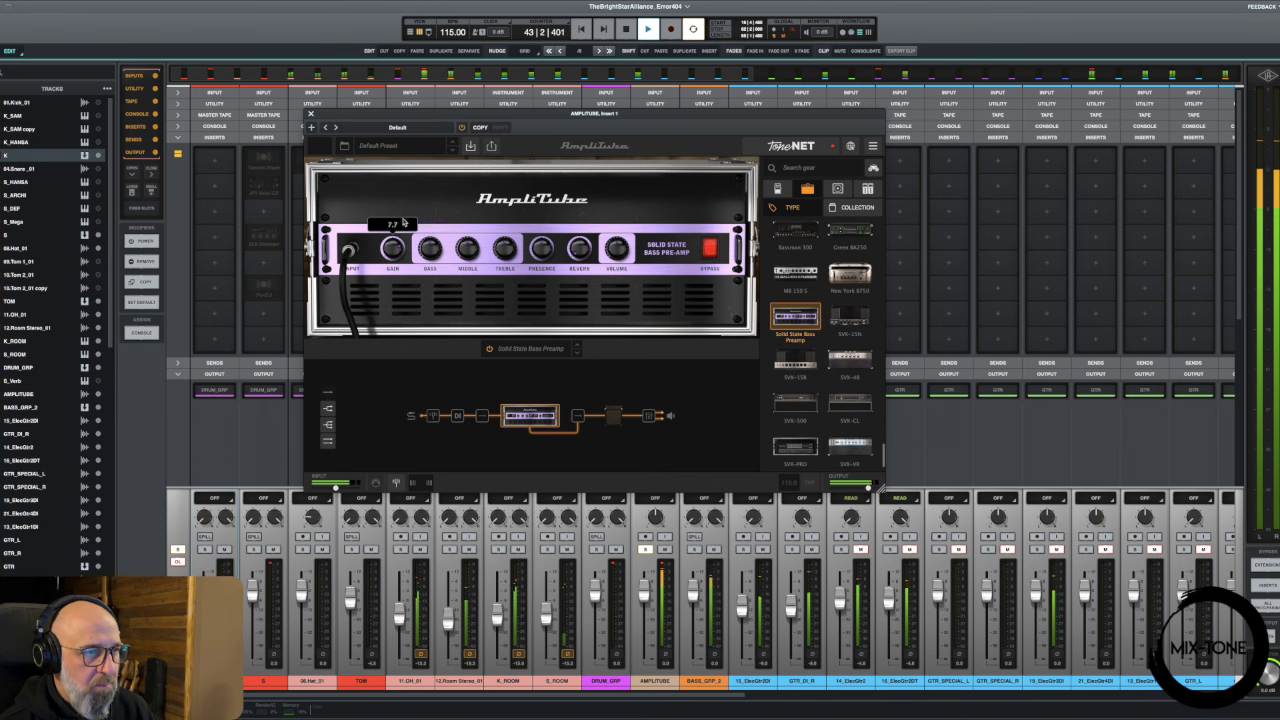
pyautogui.scroll(-3, 405, 234)
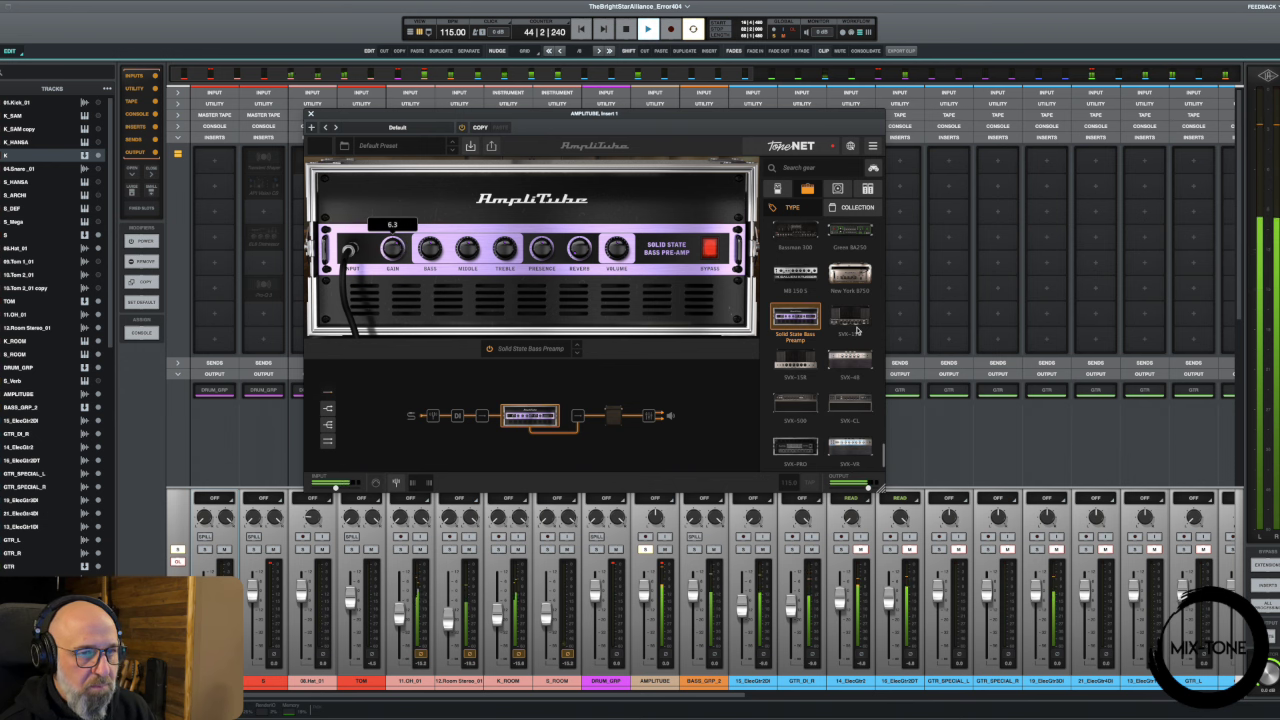
# - Stop playback and reload the MB 150 S followed by the New York B750
pyautogui.press('space')
pyautogui.click(796, 275)
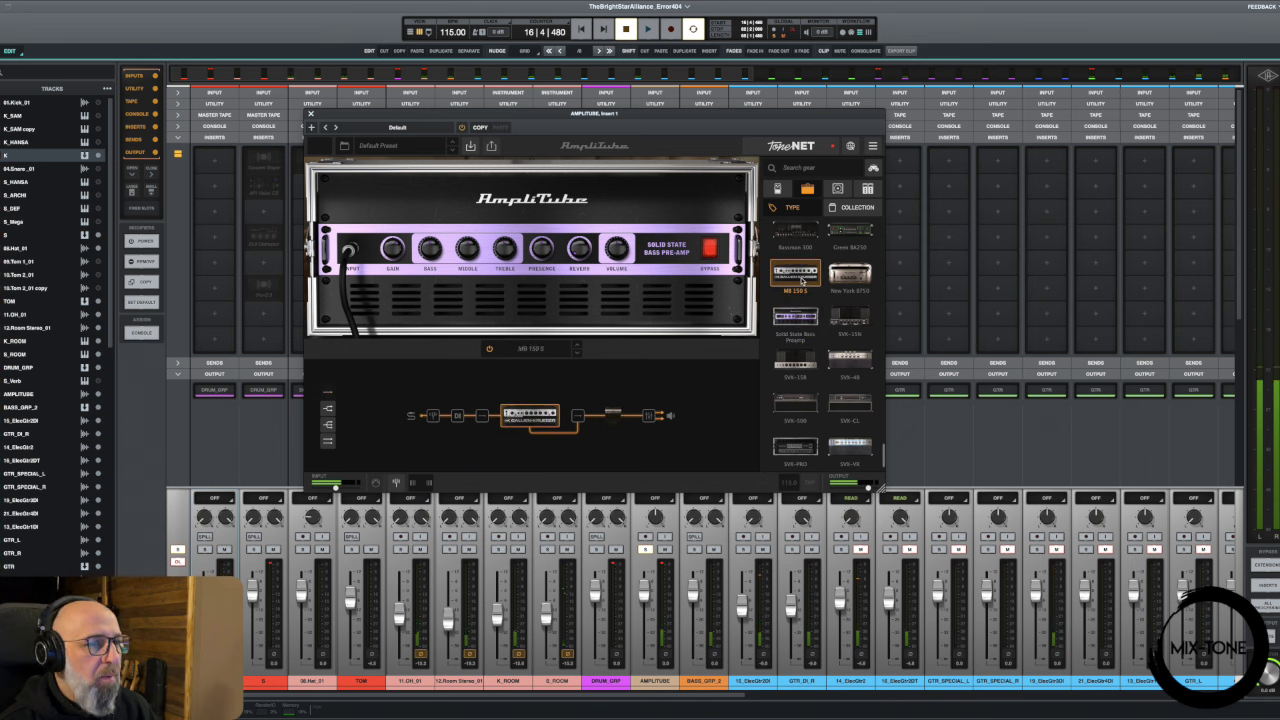
pyautogui.click(848, 275)
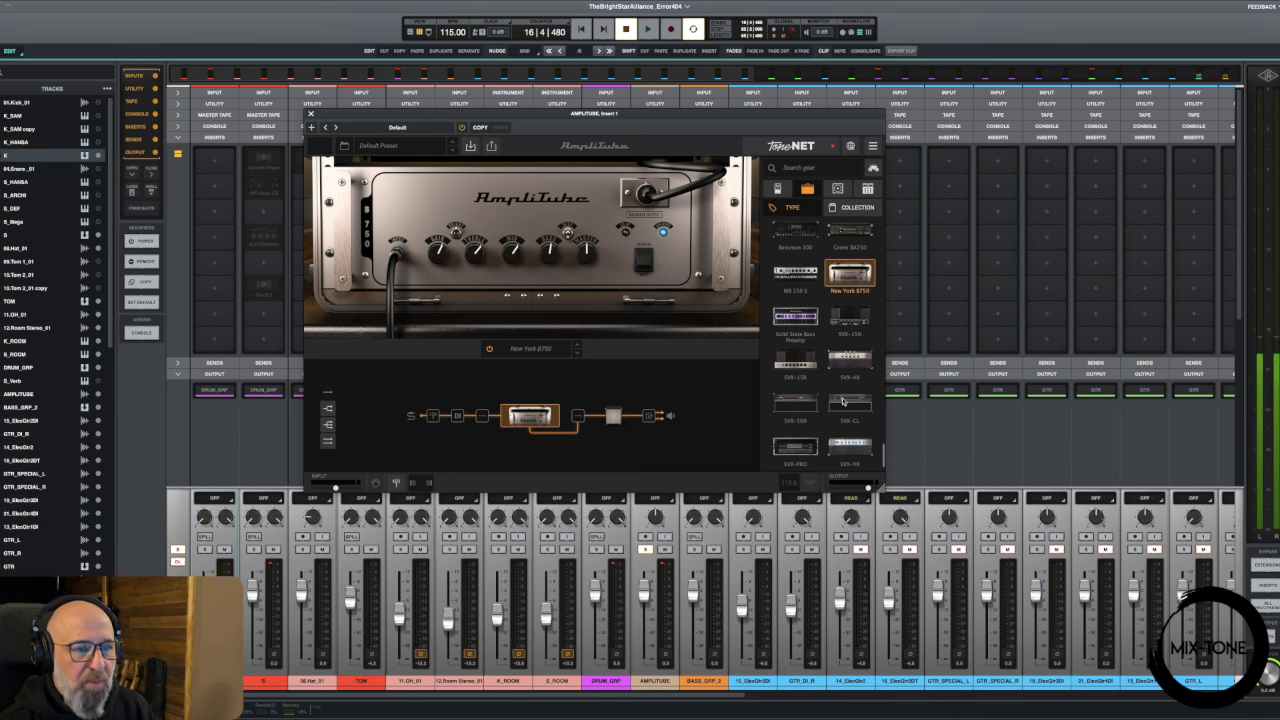
# - Audition the SVX-4B amp during playback with its gain at 7.3 and its bass and treble raised
pyautogui.click(849, 366)
pyautogui.press('space')
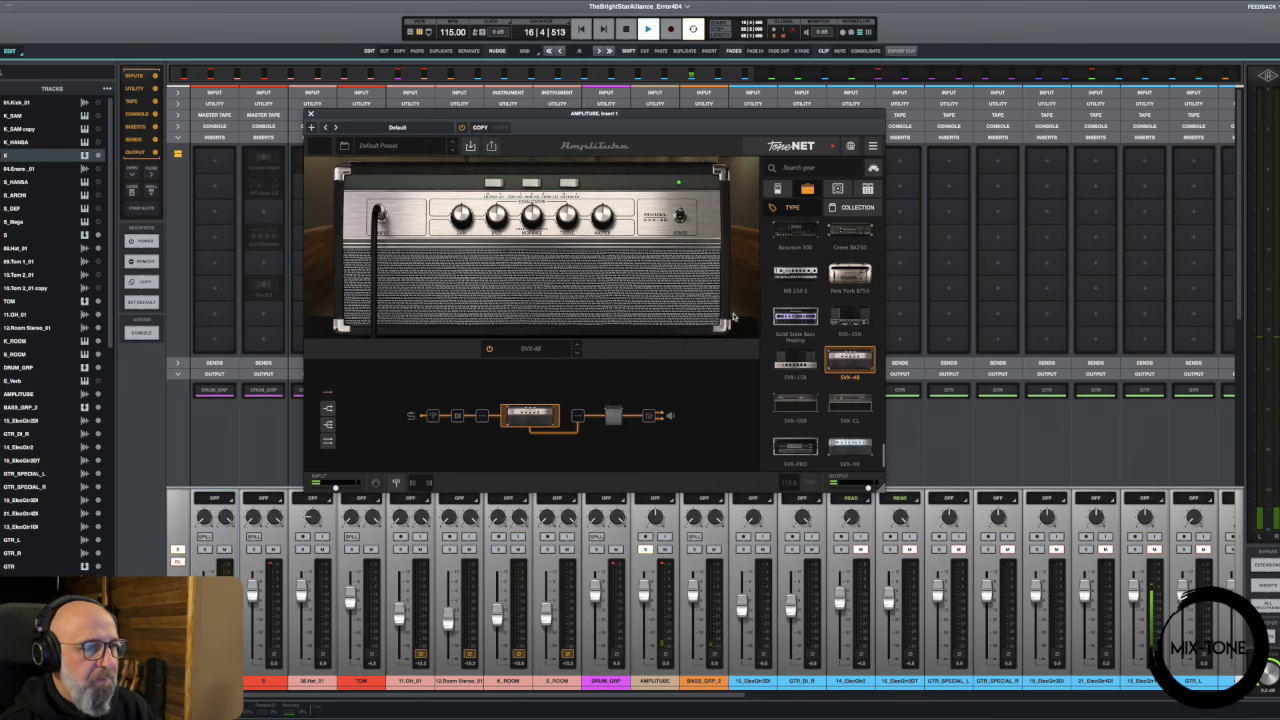
pyautogui.moveTo(463, 222); pyautogui.dragTo(464, 188)
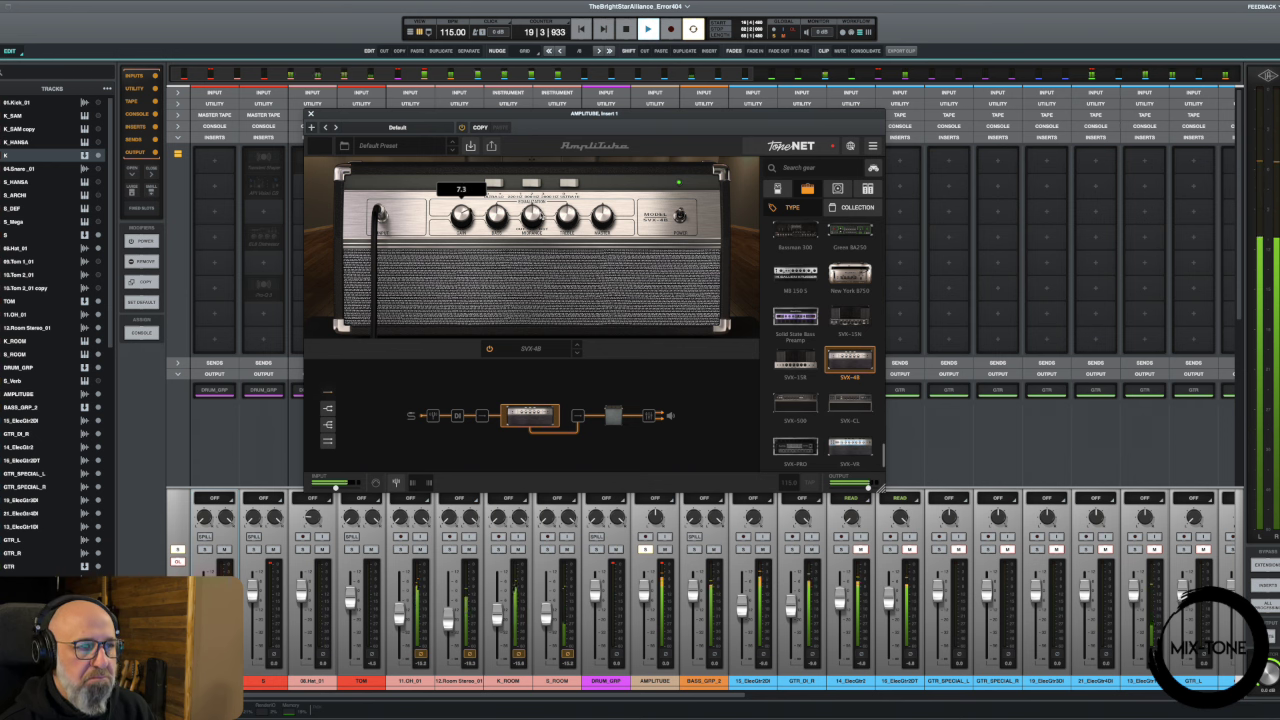
pyautogui.moveTo(503, 217); pyautogui.dragTo(500, 192)
pyautogui.moveTo(568, 214); pyautogui.dragTo(566, 190)
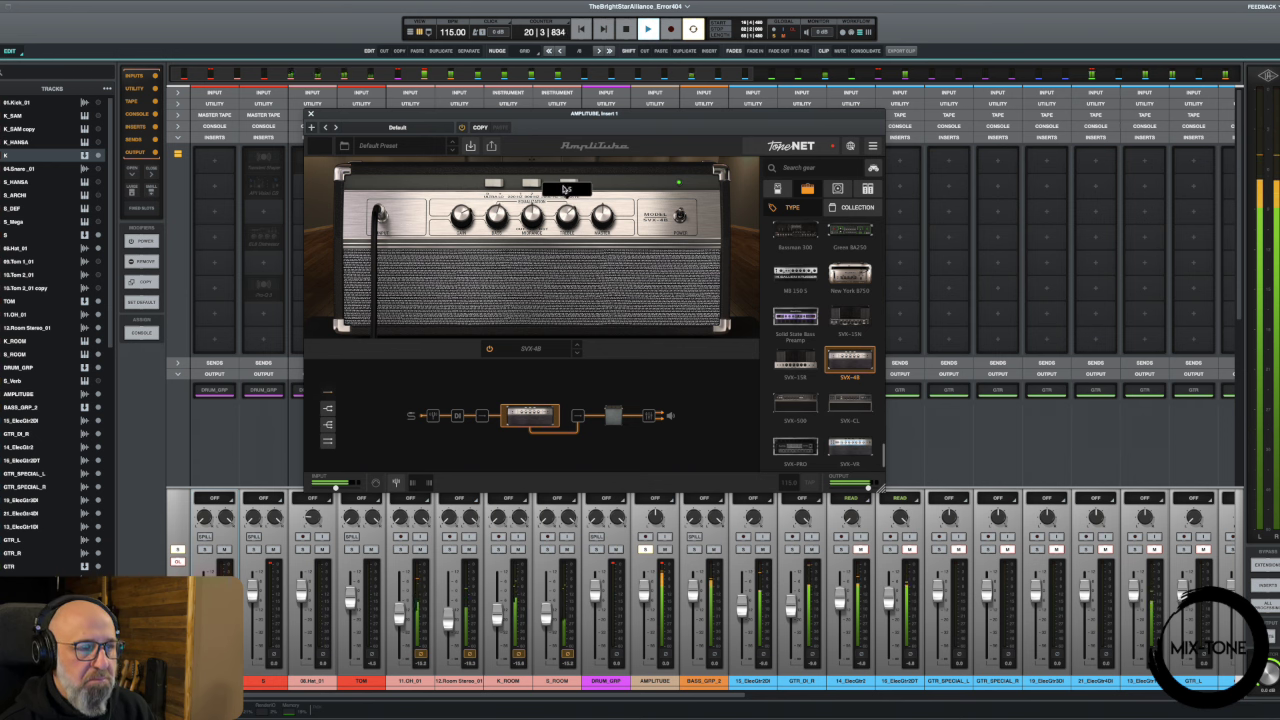
# - Audition the SVX-500 with its gain at 6.2 and the SVX-CL with its gain at 6.3
pyautogui.click(814, 401)
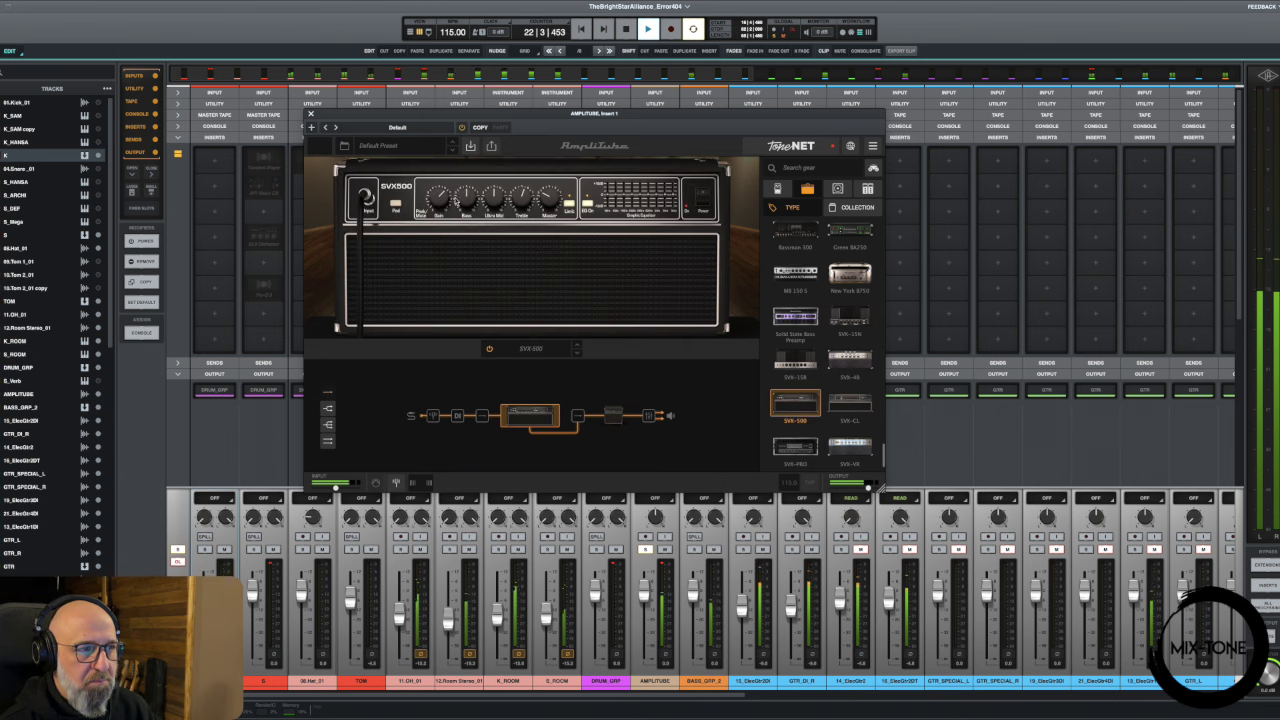
pyautogui.moveTo(438, 201); pyautogui.dragTo(439, 184)
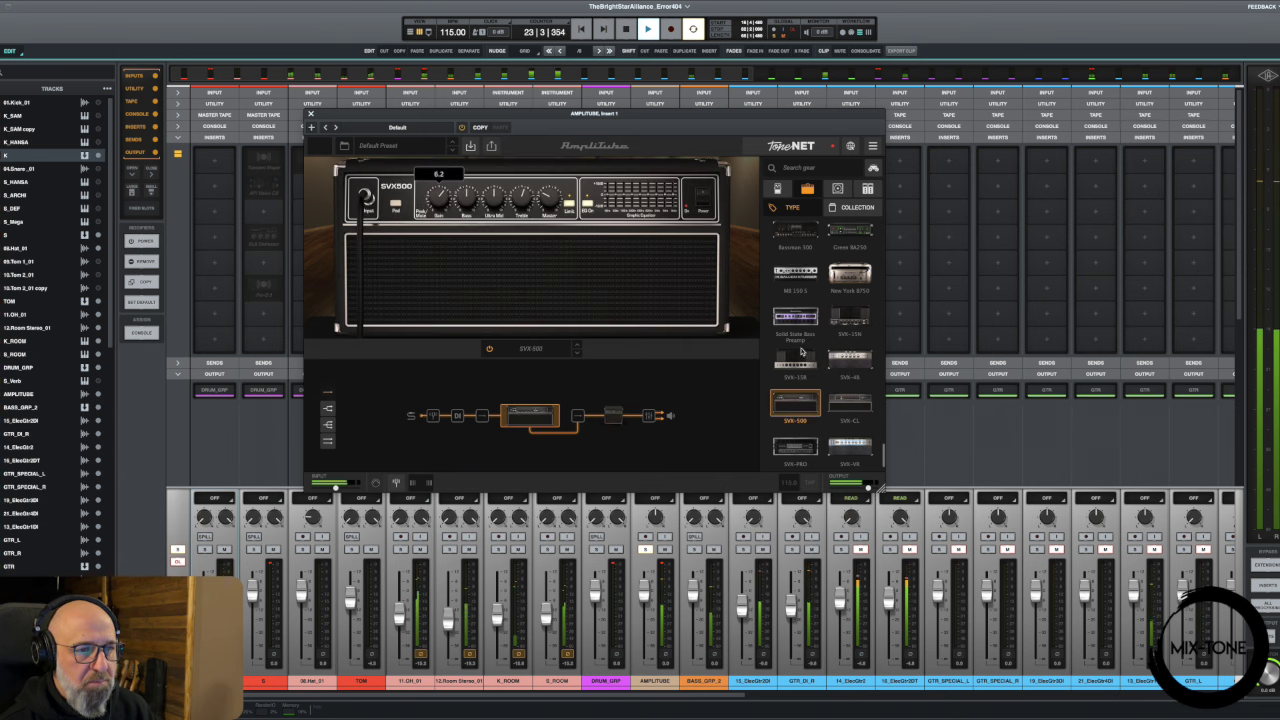
pyautogui.click(849, 402)
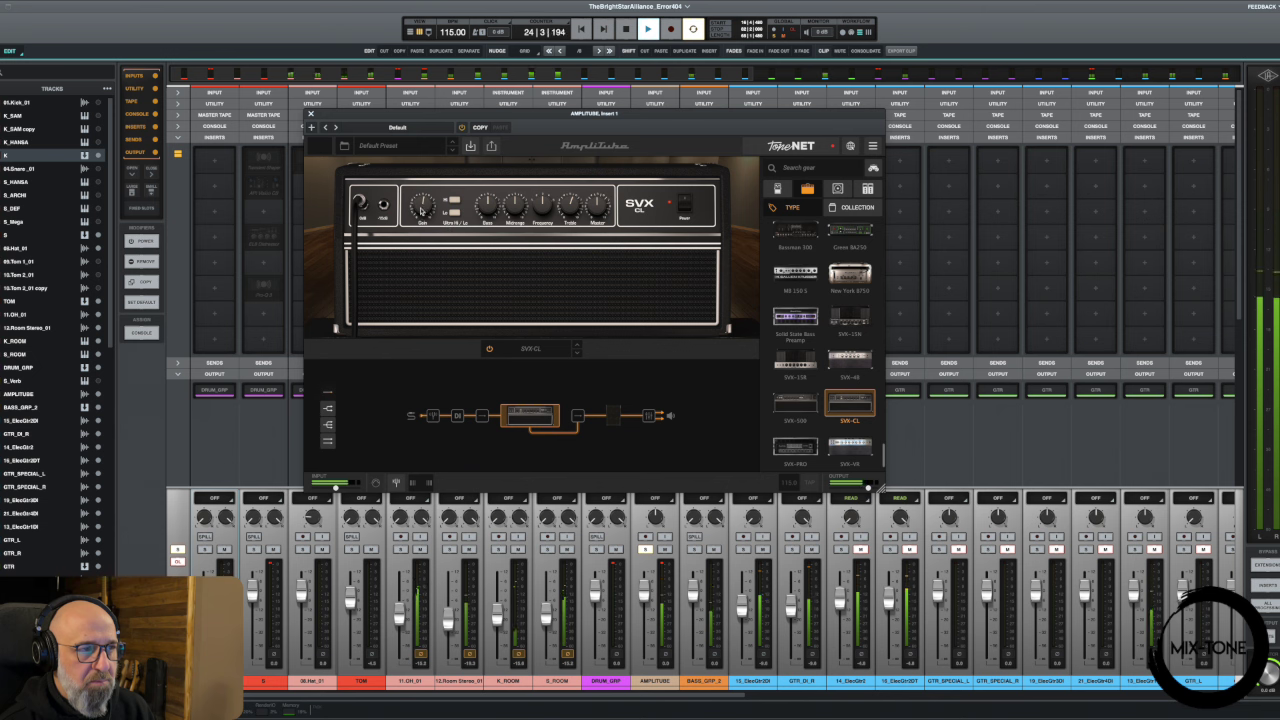
pyautogui.moveTo(423, 190)
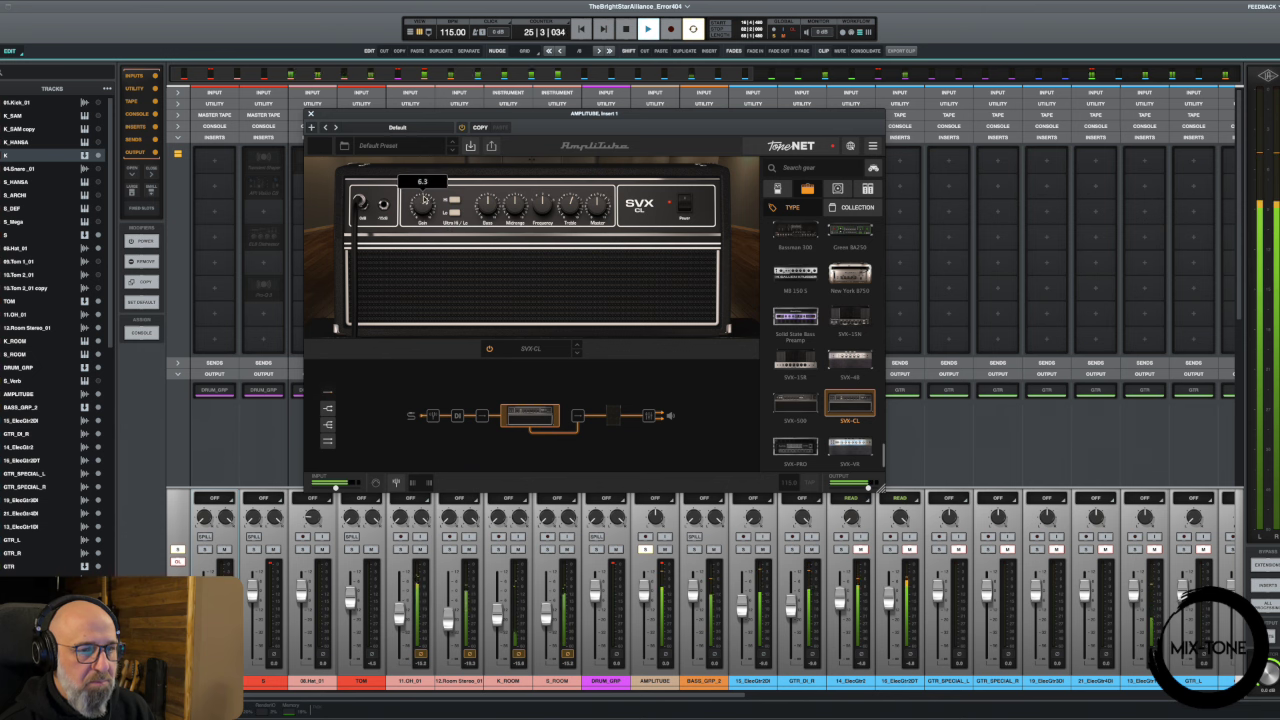
# - Audition the SVX-PRO with its gain at 6.0, followed by the SVX-VR
pyautogui.click(795, 448)
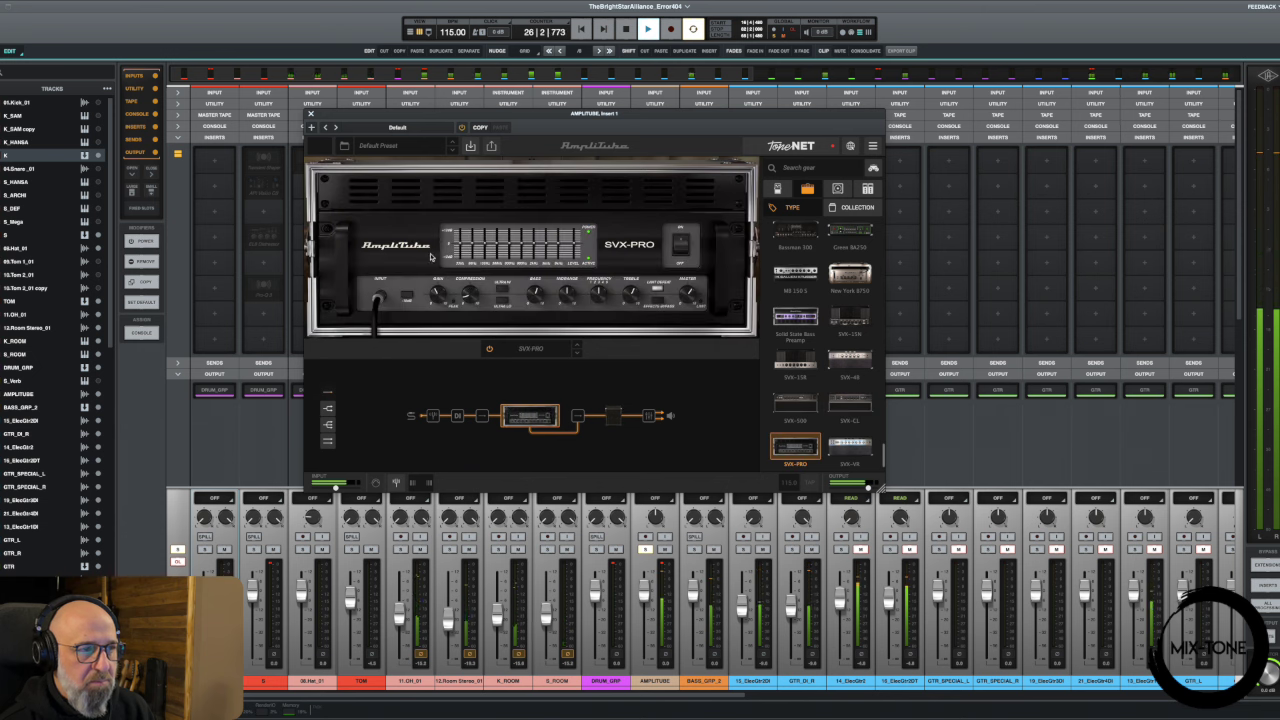
pyautogui.moveTo(438, 297)
pyautogui.mouseDown()
pyautogui.moveTo(446, 254)
pyautogui.moveTo(444, 279)
pyautogui.mouseUp()
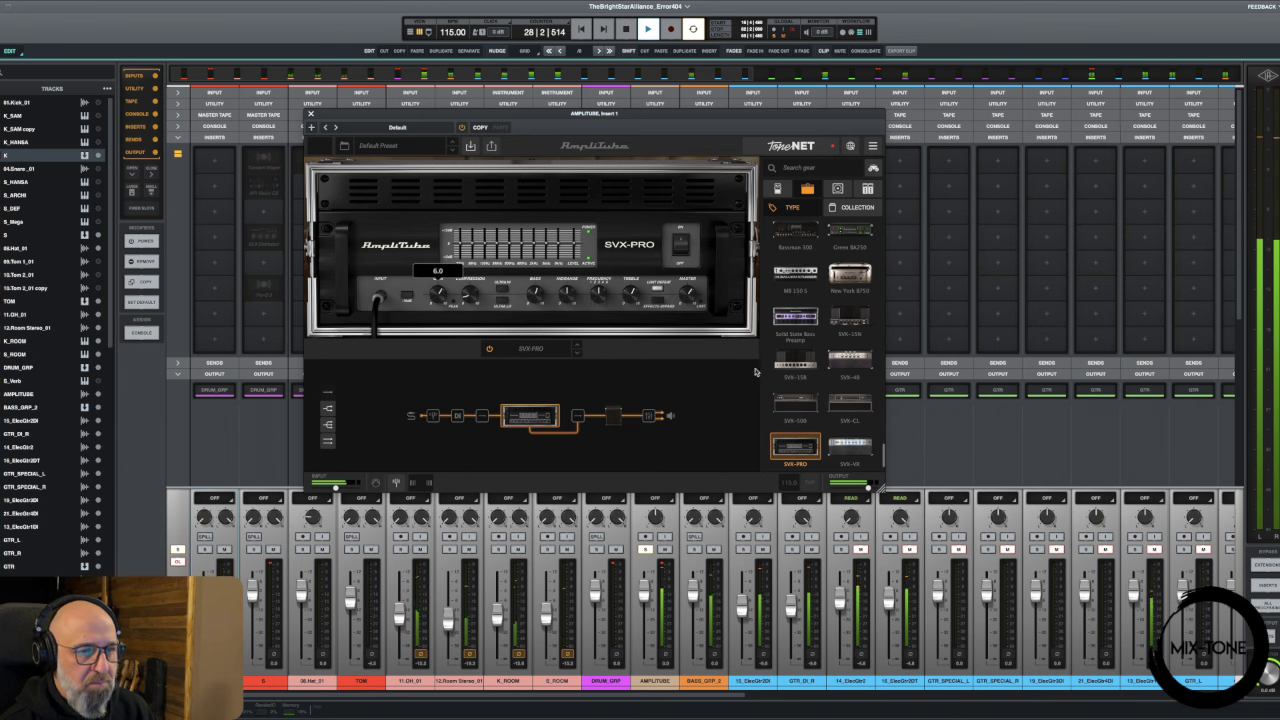
pyautogui.click(840, 443)
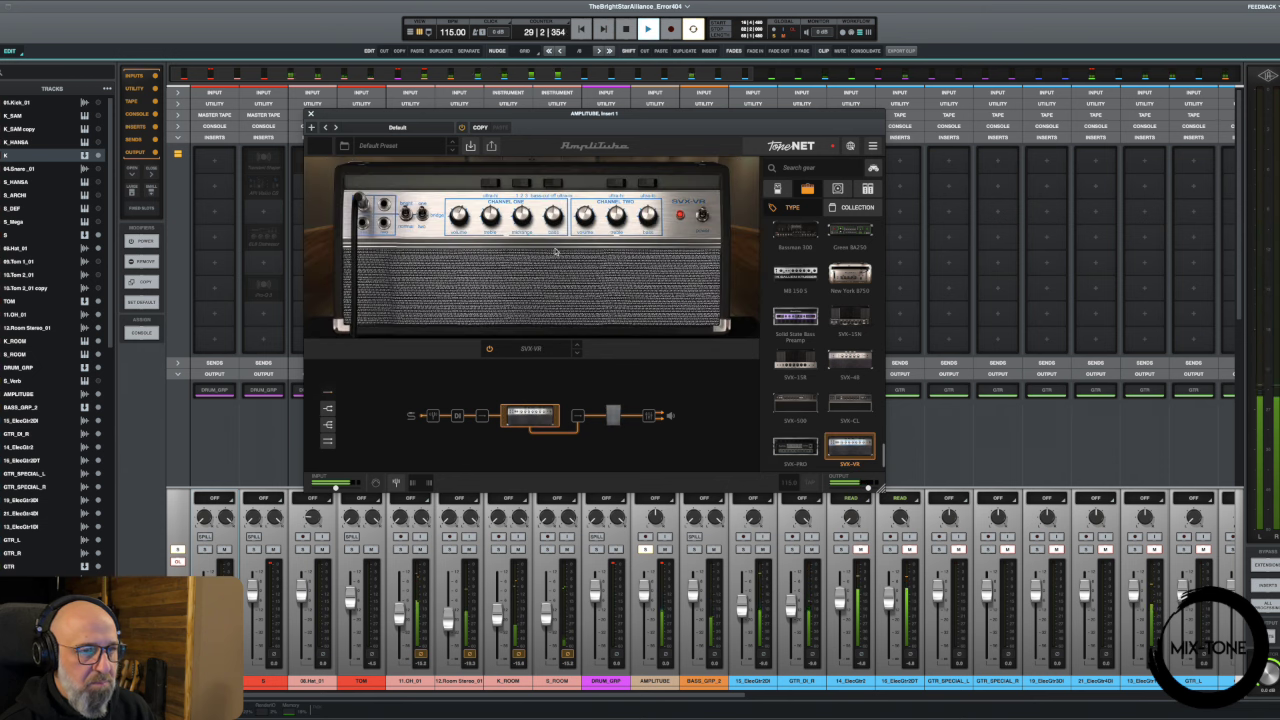
# - Compare the MB 150 S with the New York B750, choose the MB 150 S and stop playback
pyautogui.click(806, 287)
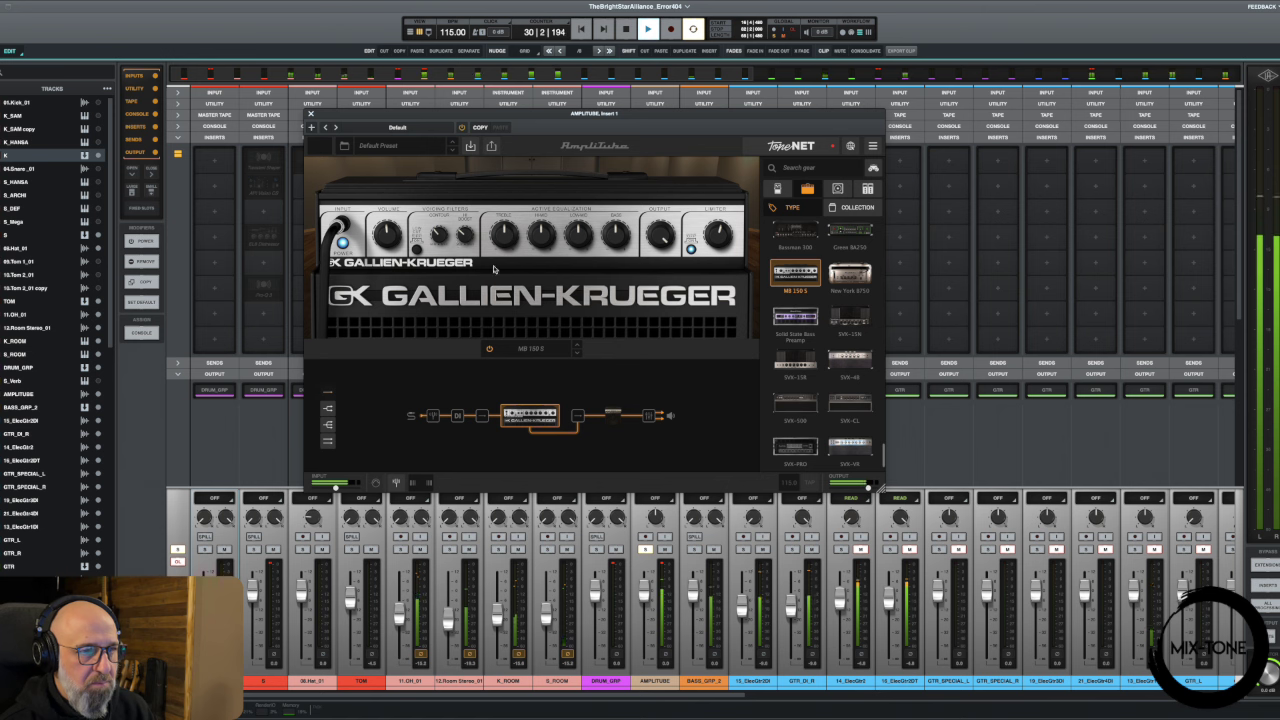
pyautogui.click(851, 279)
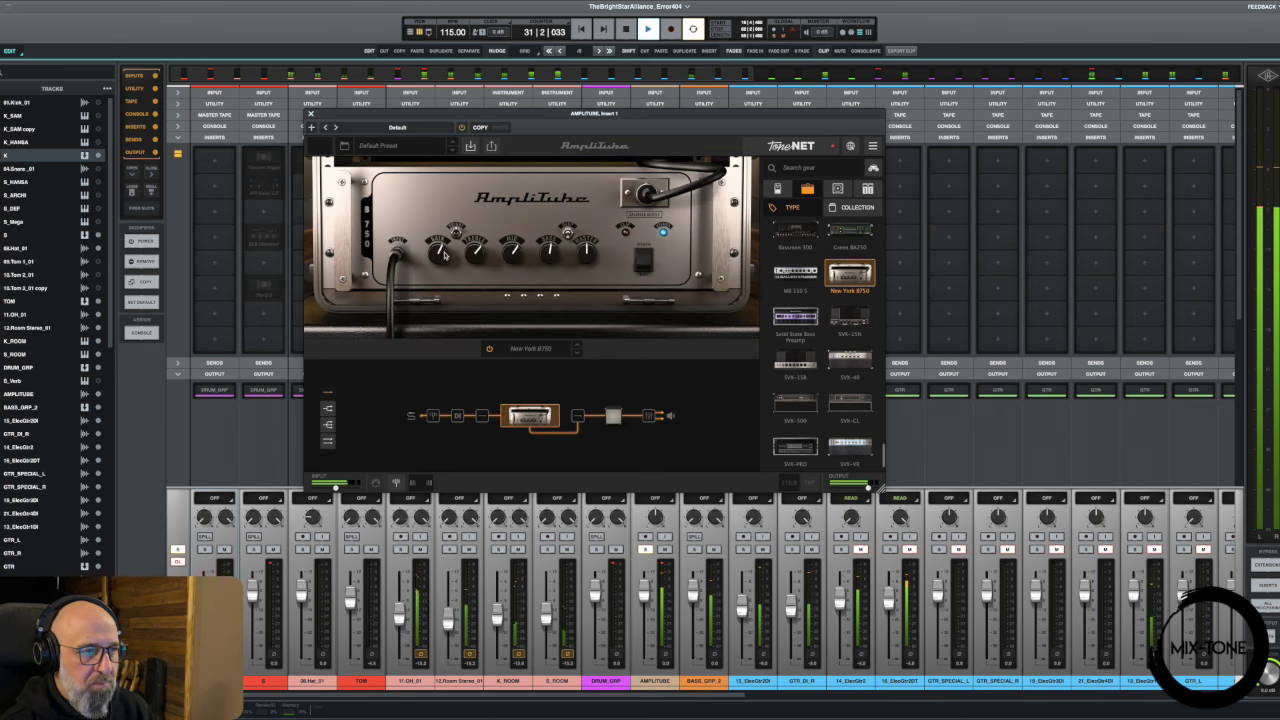
pyautogui.moveTo(443, 252)
pyautogui.moveTo(443, 252); pyautogui.dragTo(443, 255)
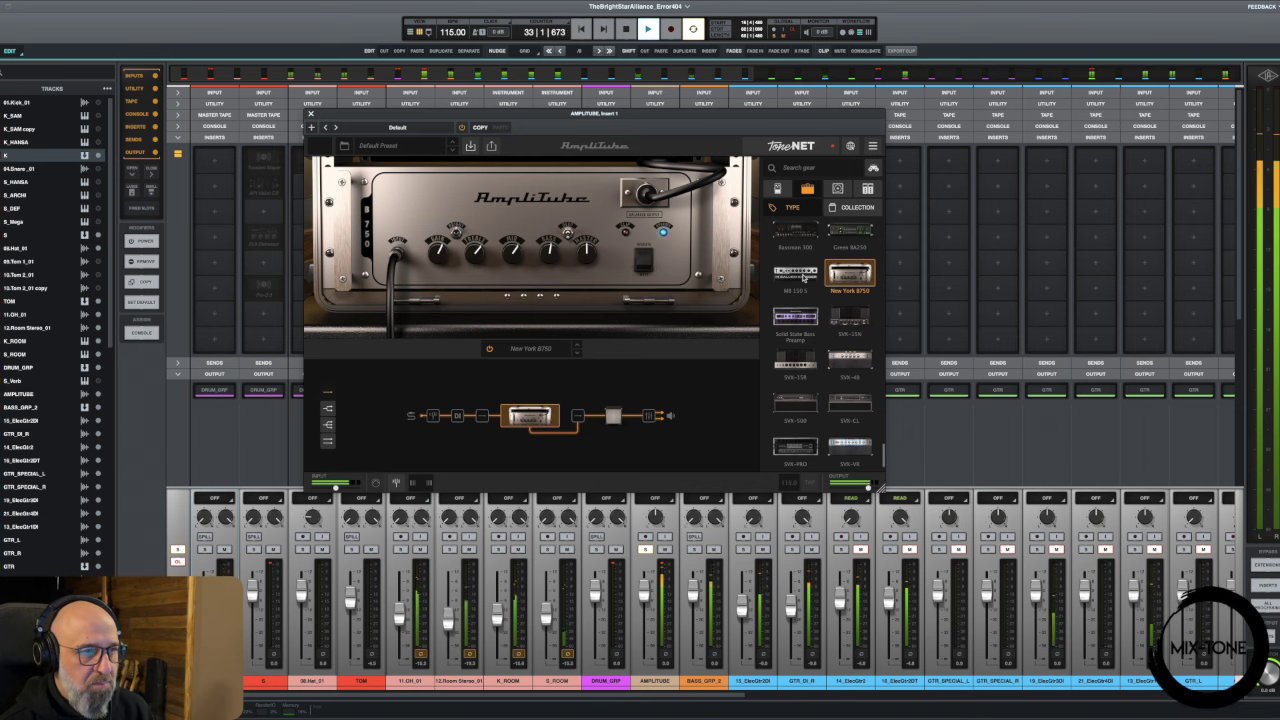
pyautogui.click(803, 279)
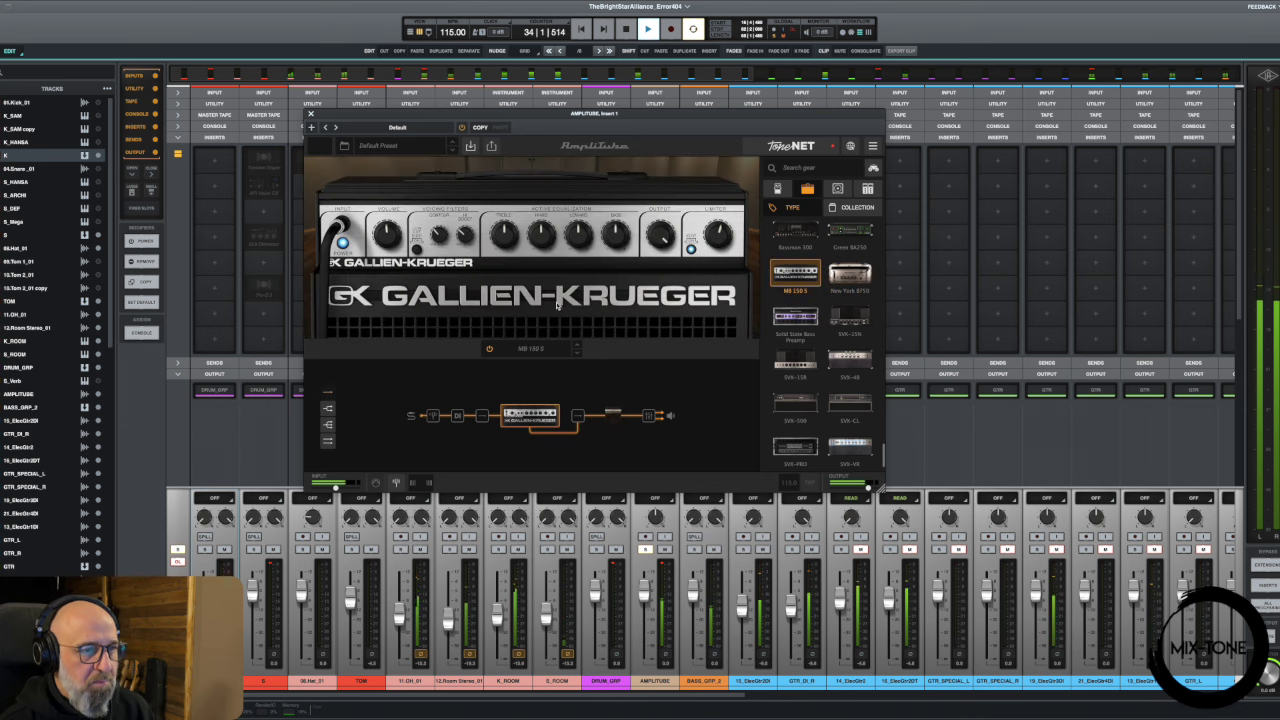
pyautogui.press('space')
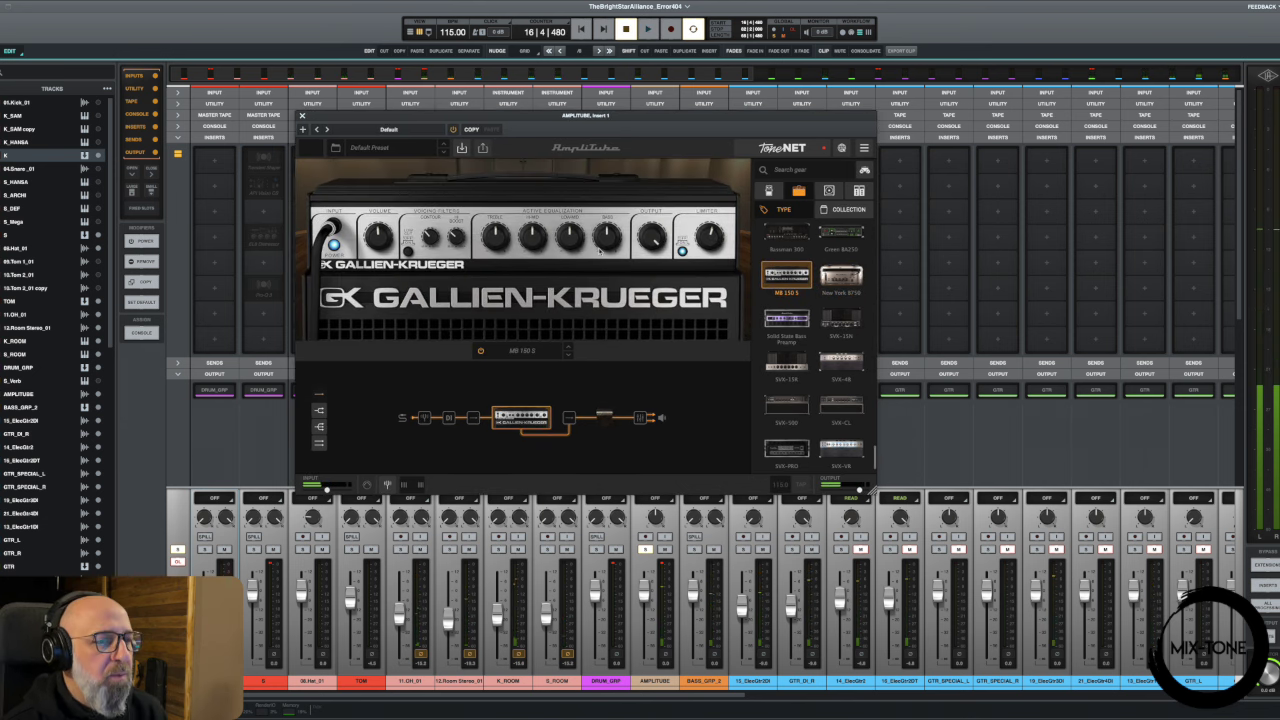
# - Open the 1x12 MB 150 S cabinet's microphone choices and set Mic 1 to Dynamic 20
pyautogui.click(603, 422)
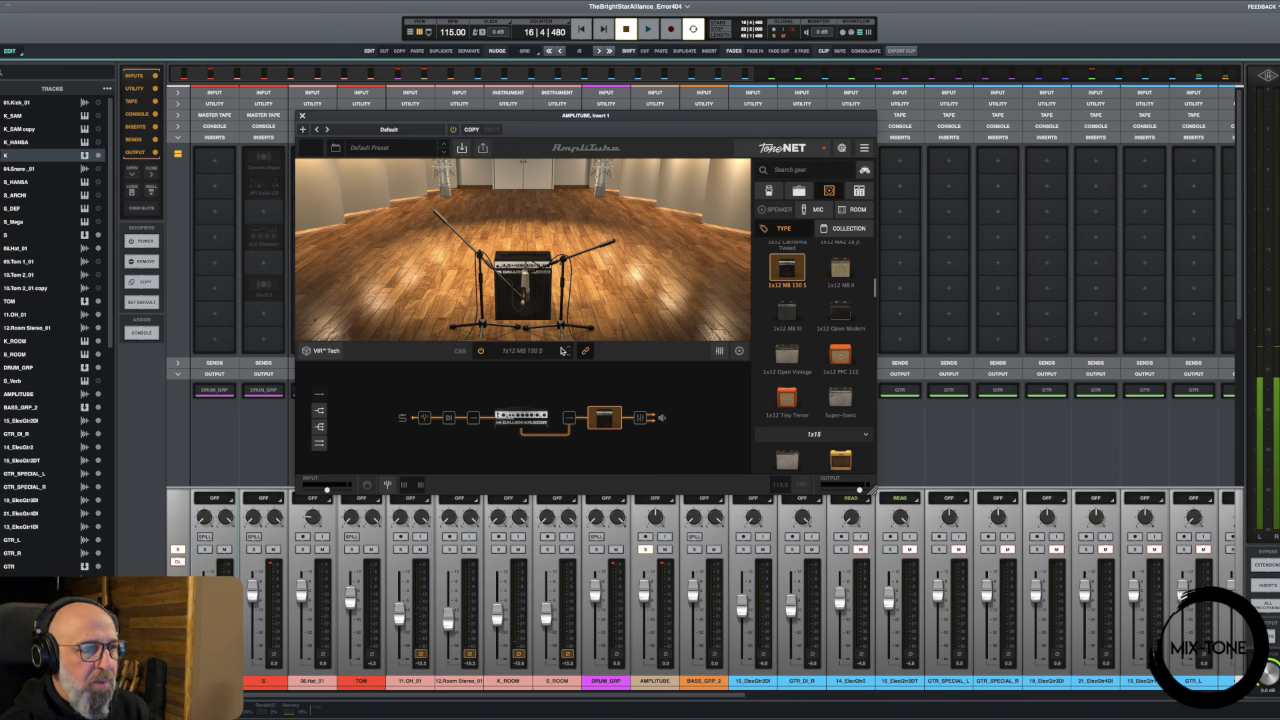
pyautogui.click(523, 296)
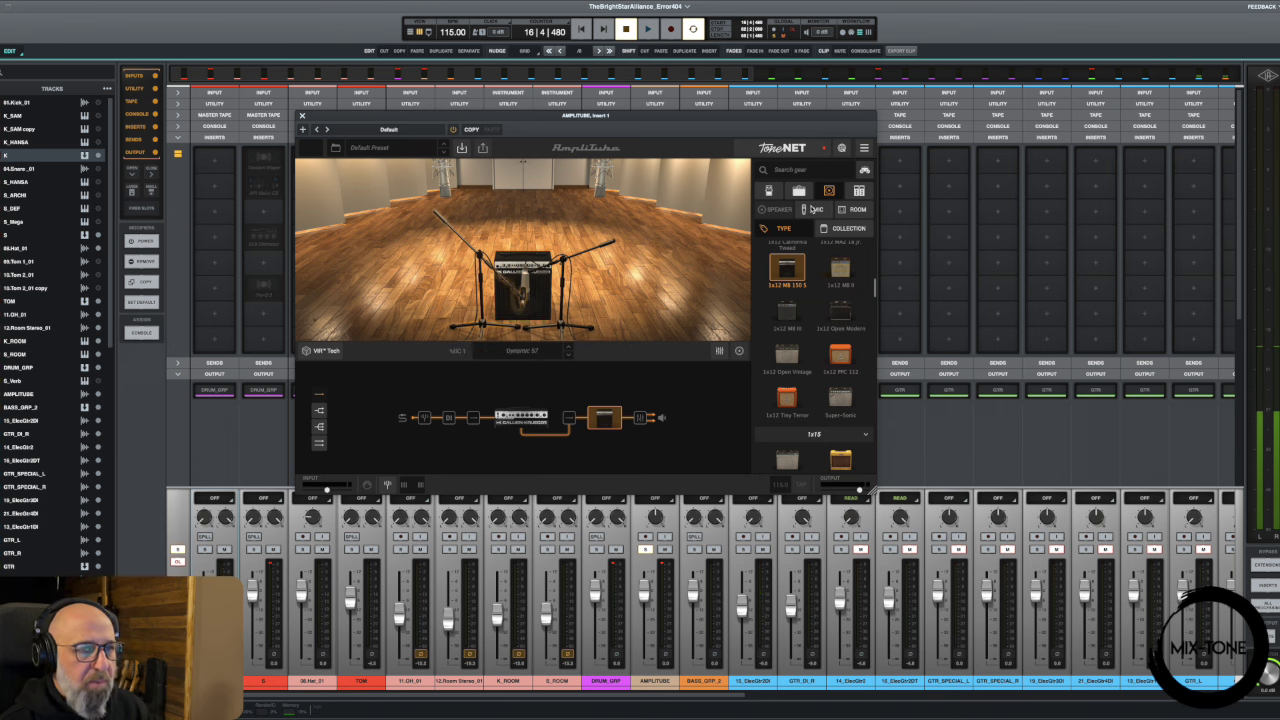
pyautogui.click(816, 210)
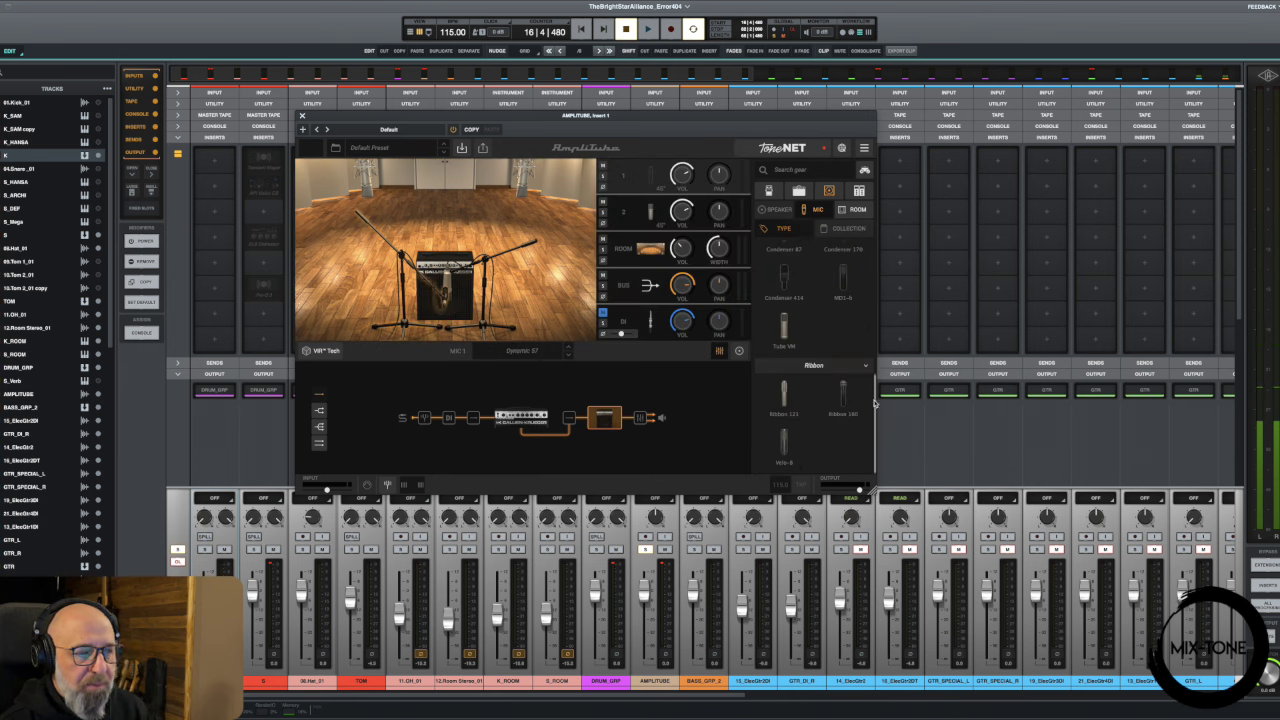
pyautogui.moveTo(874, 403); pyautogui.dragTo(881, 231)
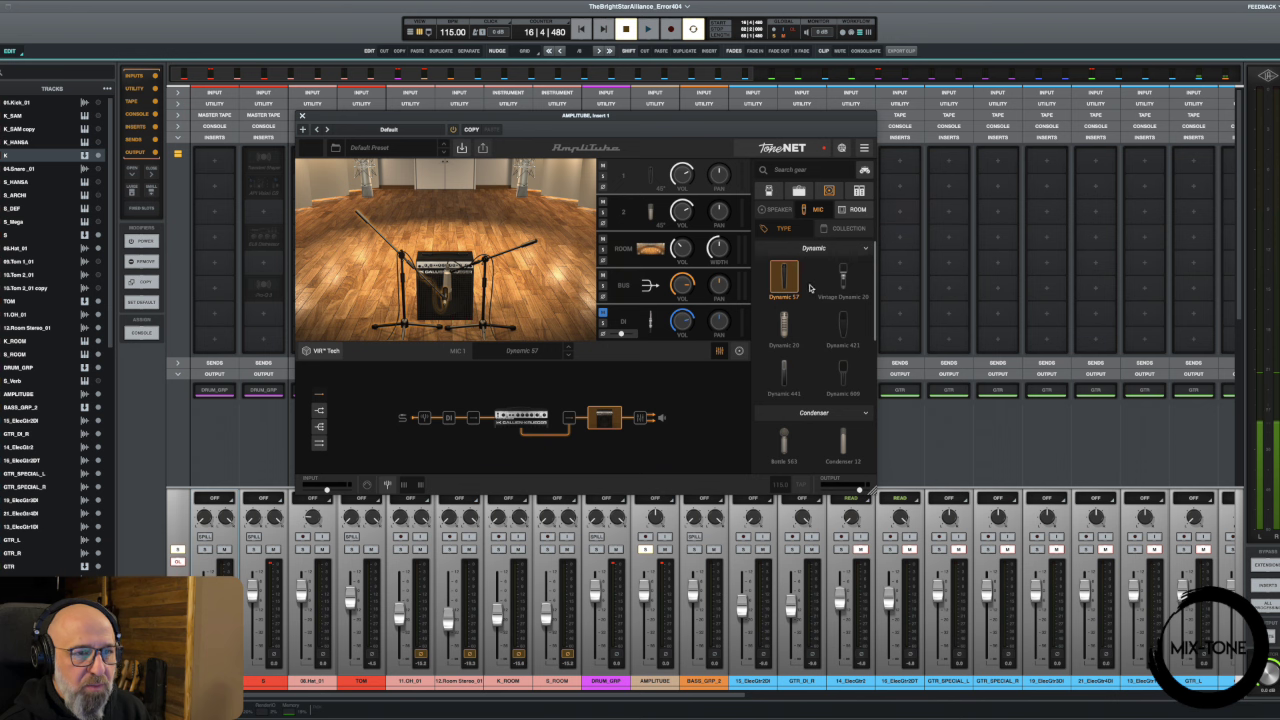
pyautogui.click(785, 326)
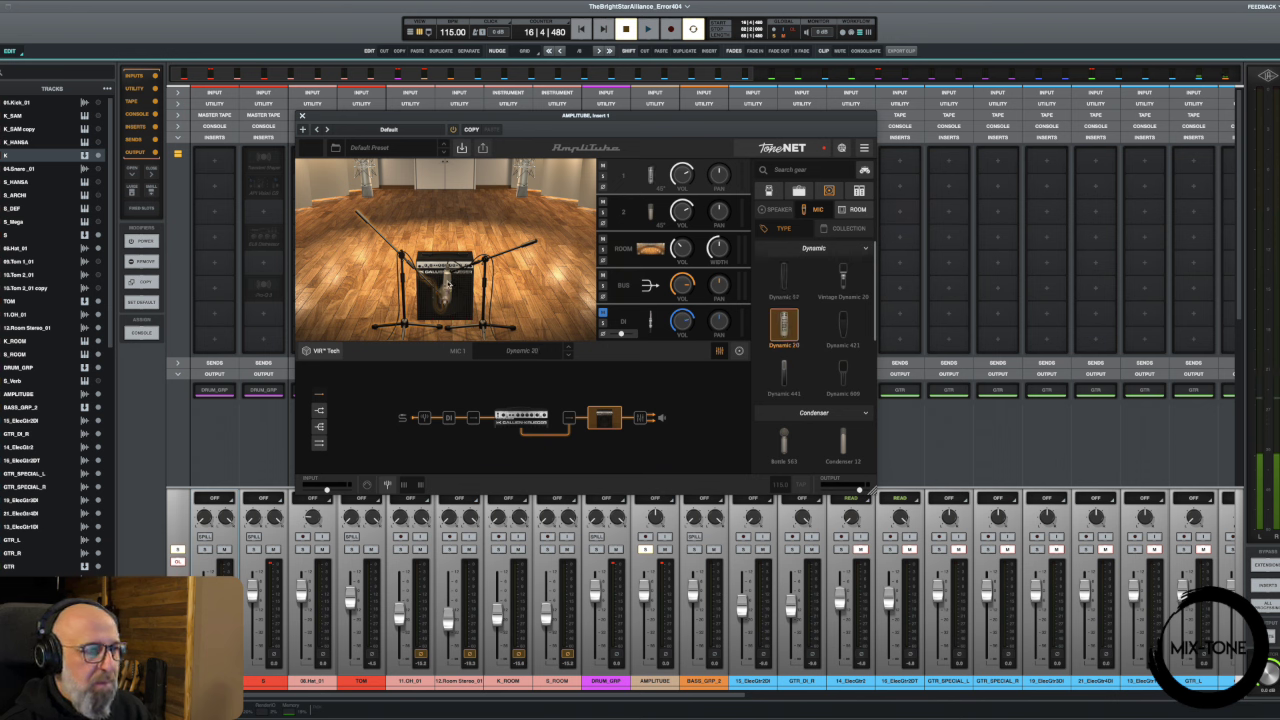
# - Set the cabinet's Mic 2 to Dynamic 441
pyautogui.click(449, 288)
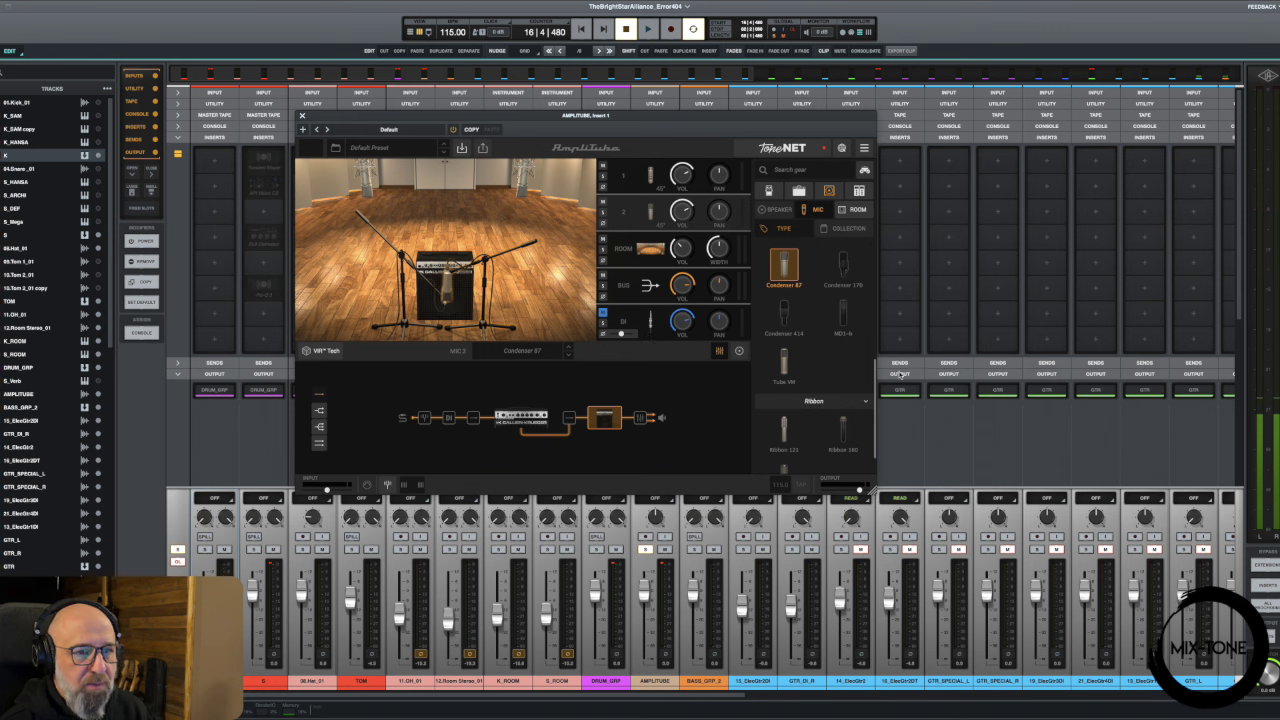
pyautogui.moveTo(876, 382); pyautogui.dragTo(877, 212)
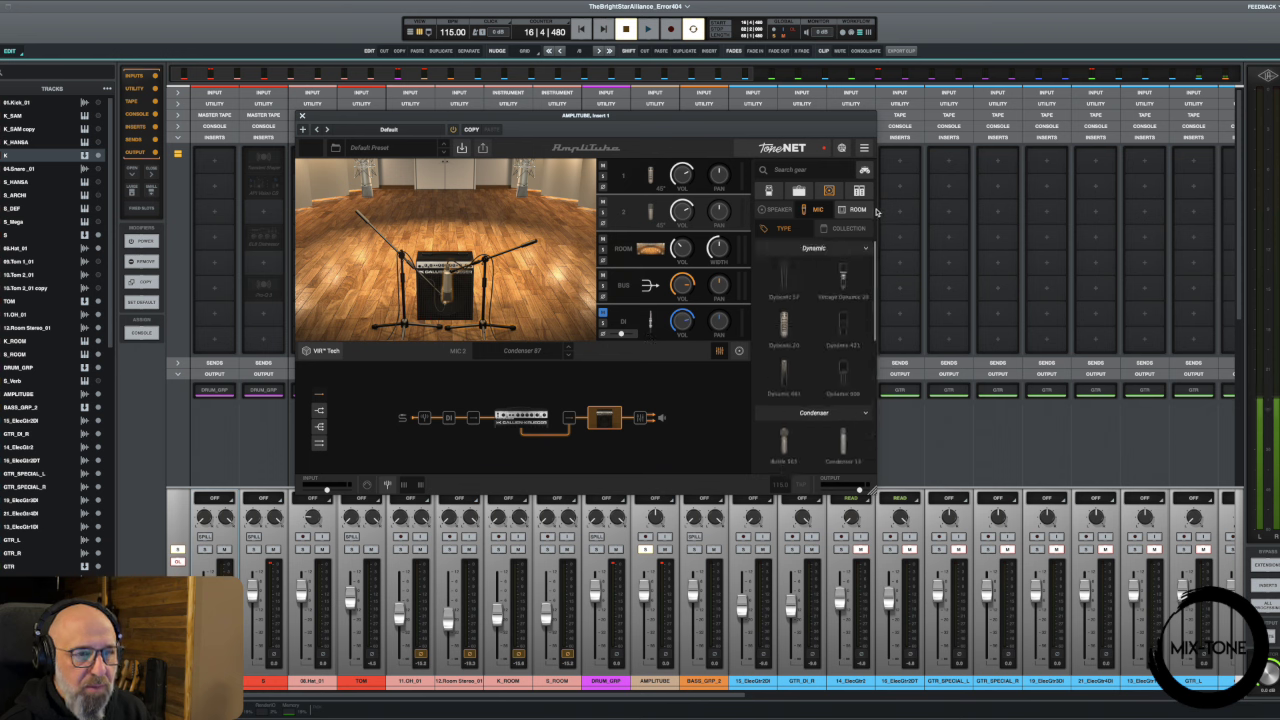
pyautogui.click(785, 380)
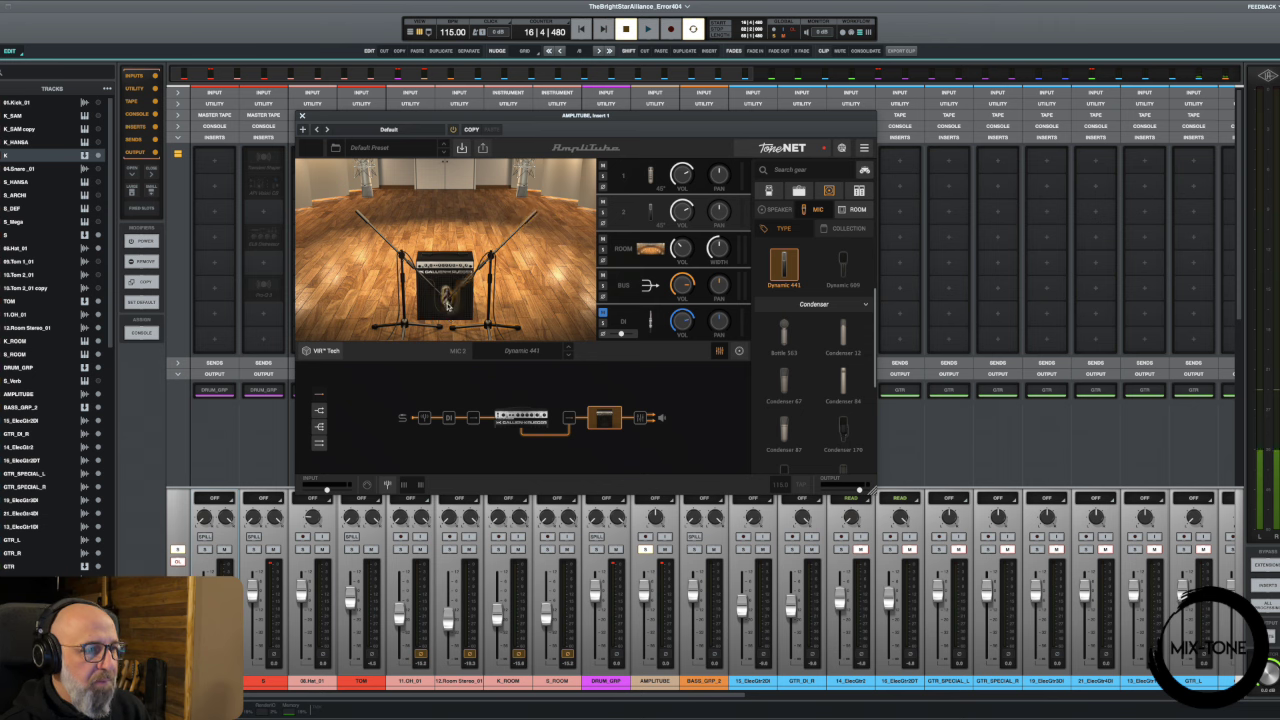
# - Reposition the microphones low in front of the 1x12 MB 150 S speaker during playback, and stop the mix
pyautogui.press('space')
pyautogui.moveTo(449, 299); pyautogui.dragTo(439, 324)
pyautogui.click(438, 306)
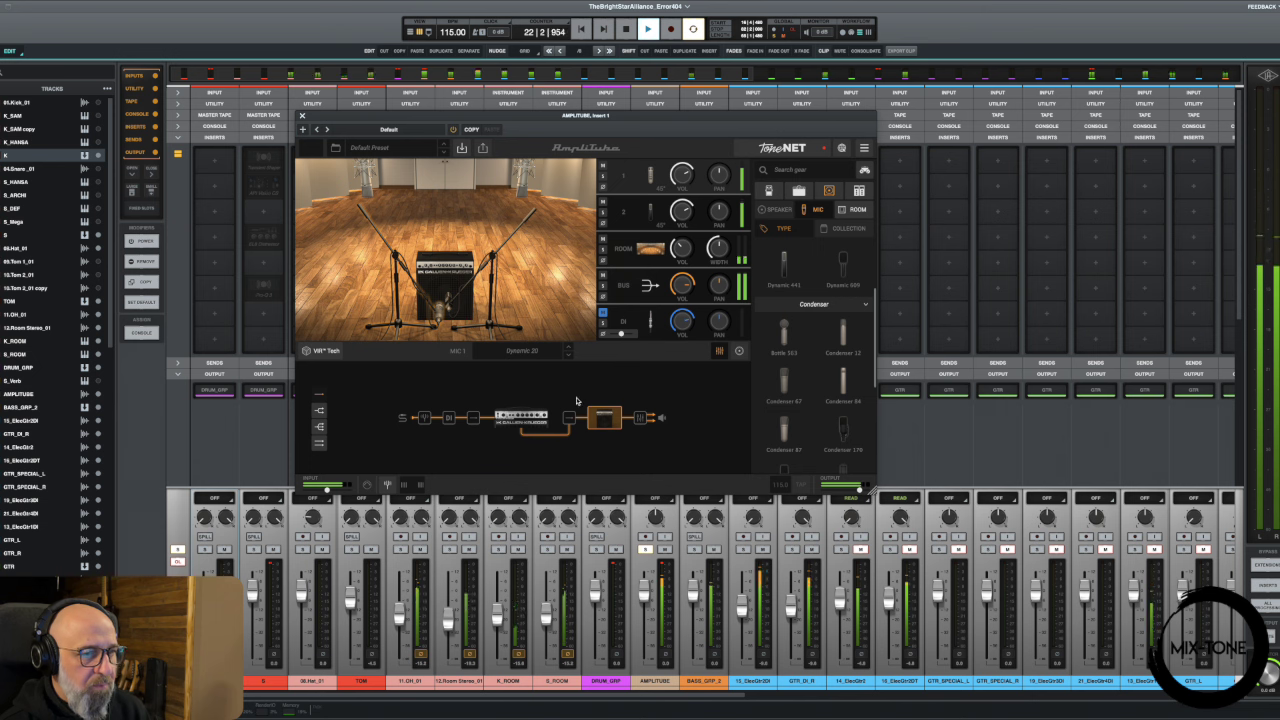
pyautogui.press('space')
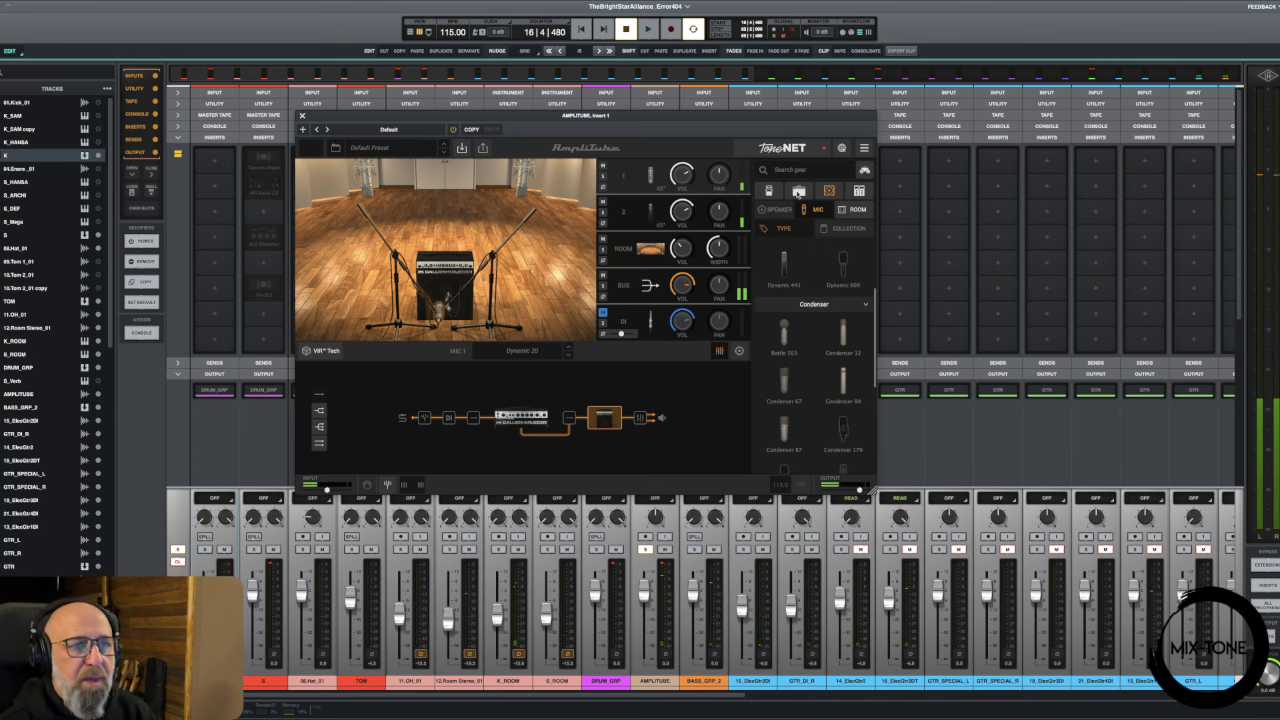
# - Browse the speaker cabinets to the 4x10 models, load the 4x10 NY410 and play the mix through it
pyautogui.click(798, 192)
pyautogui.click(829, 191)
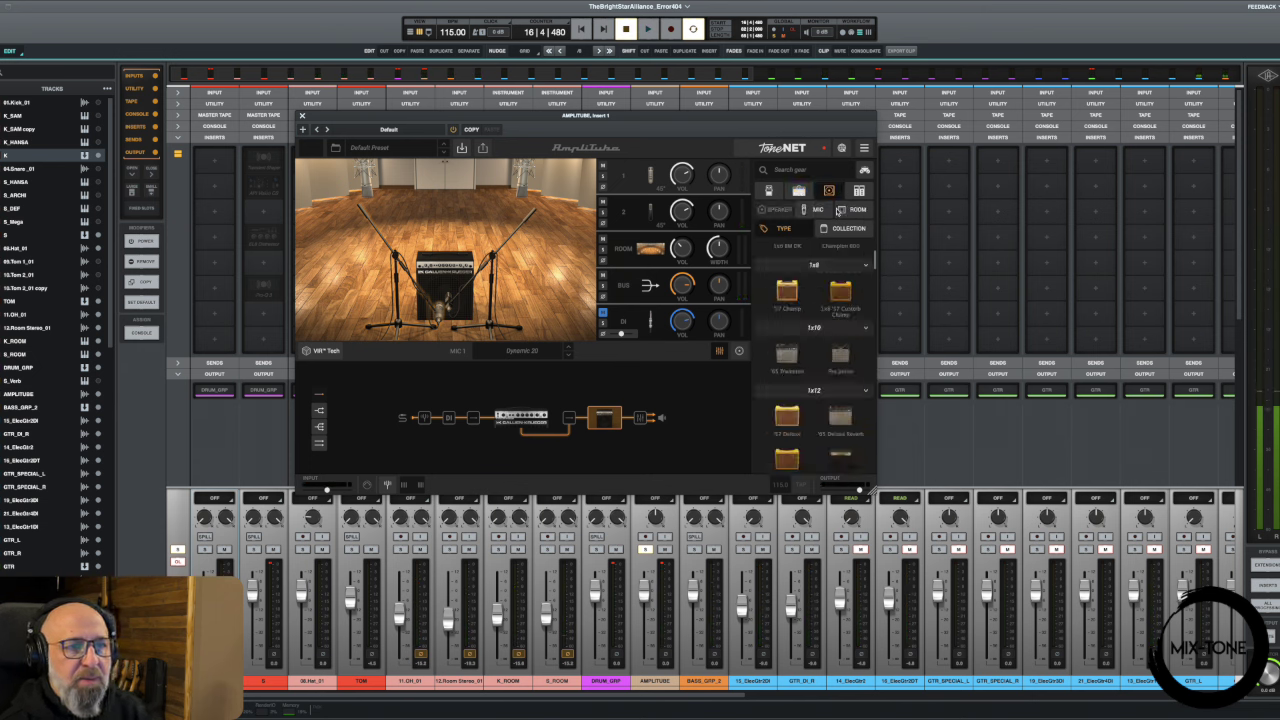
pyautogui.moveTo(873, 262); pyautogui.dragTo(873, 390)
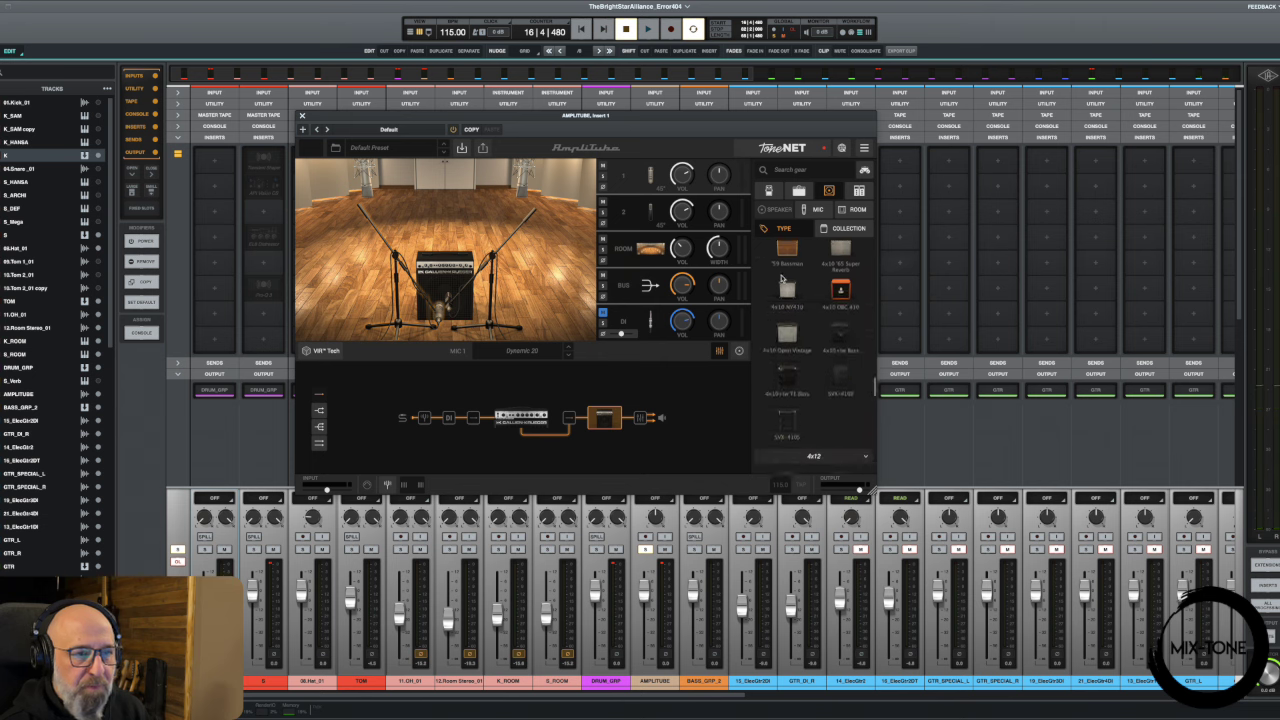
pyautogui.click(784, 283)
pyautogui.press('space')
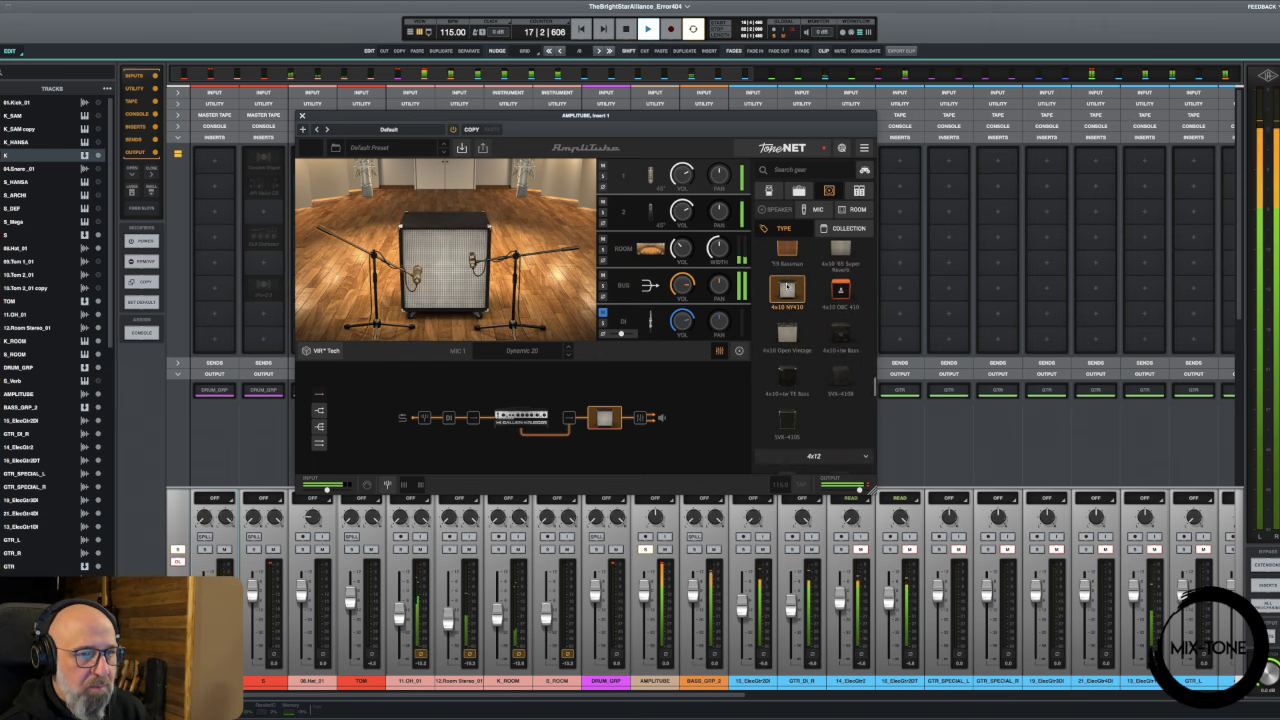
# - Audition the 4x10 OBC 410, 4x10+tw TE Bass and 4x10+tw Bass cabinets, and move the microphones onto the upper speakers
pyautogui.click(841, 291)
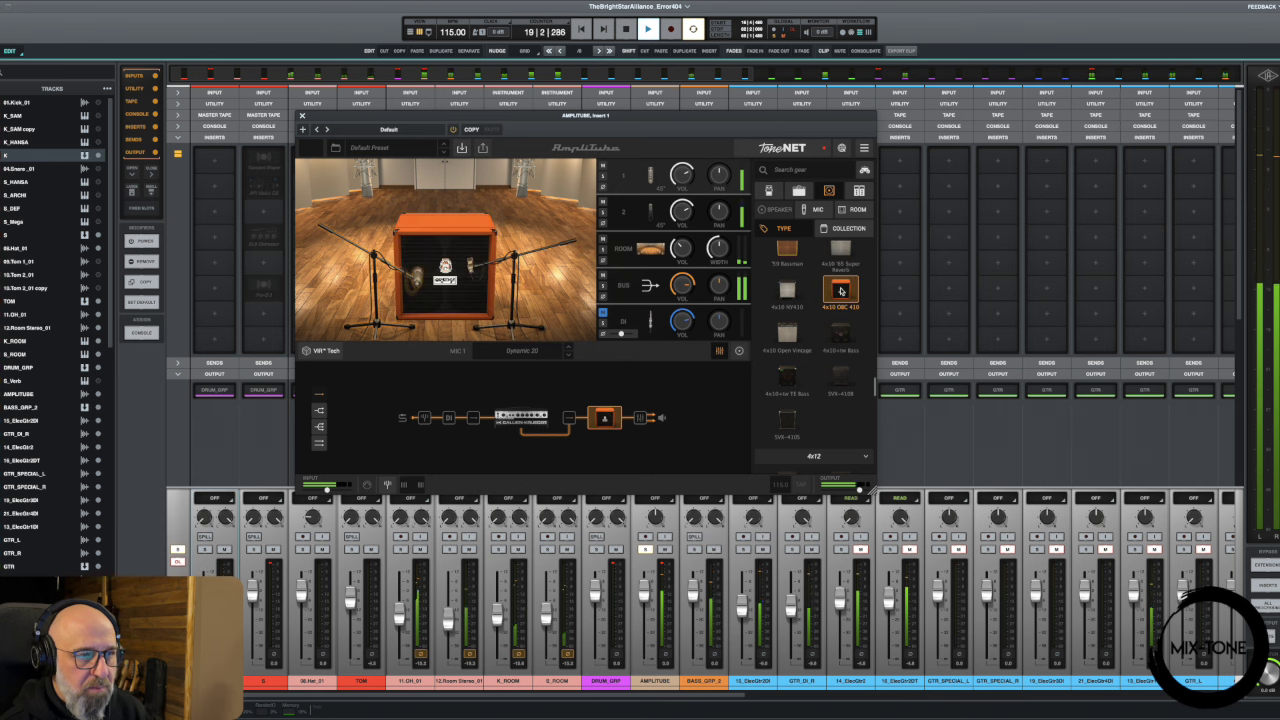
pyautogui.click(788, 380)
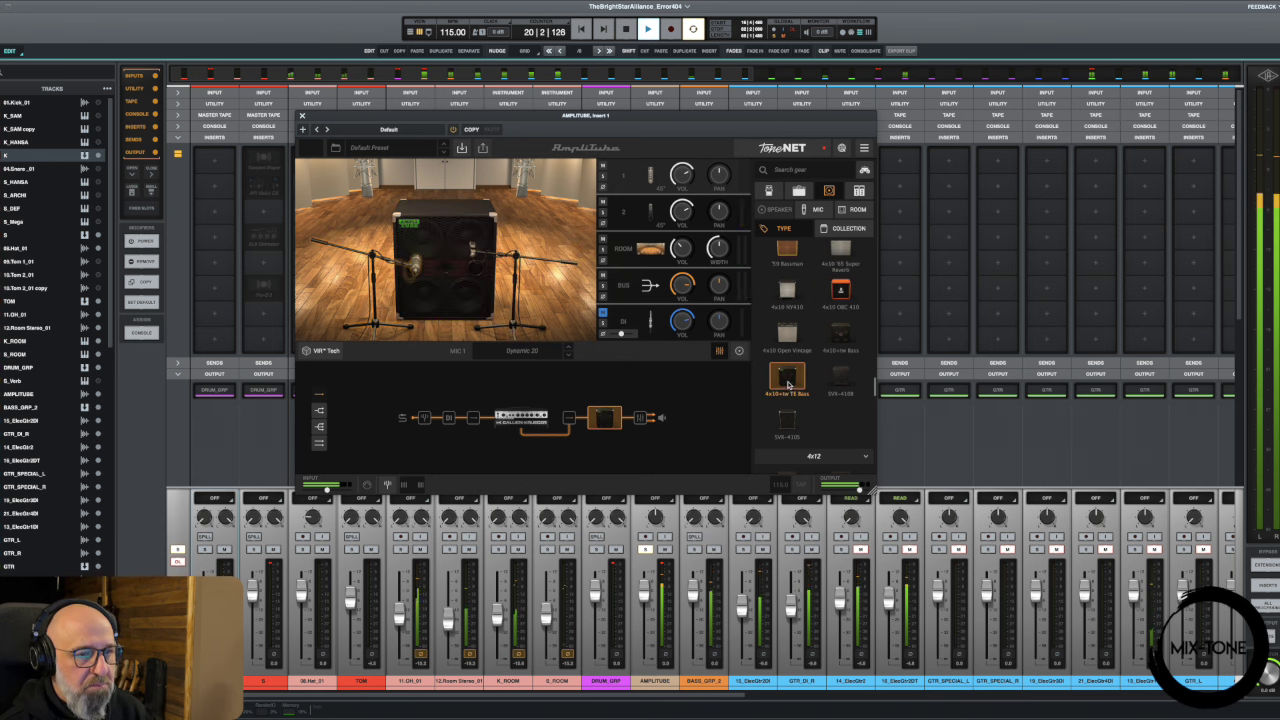
pyautogui.click(840, 335)
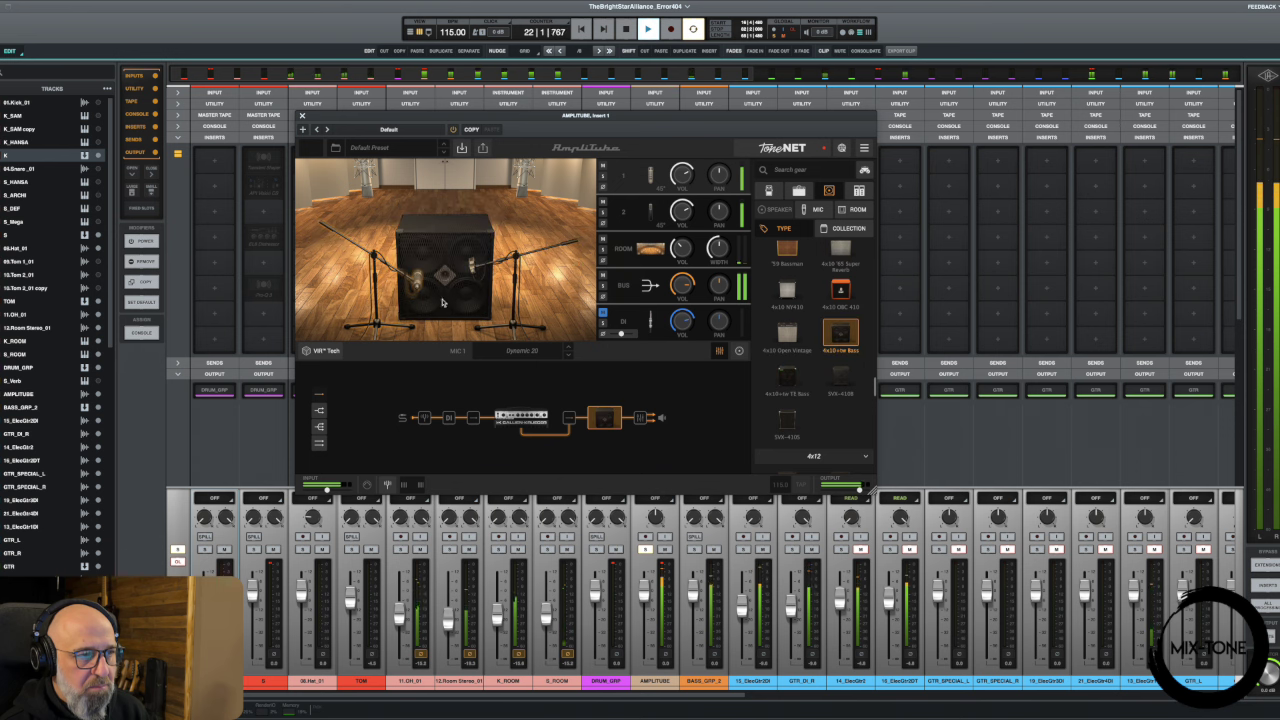
pyautogui.moveTo(416, 283); pyautogui.dragTo(465, 263)
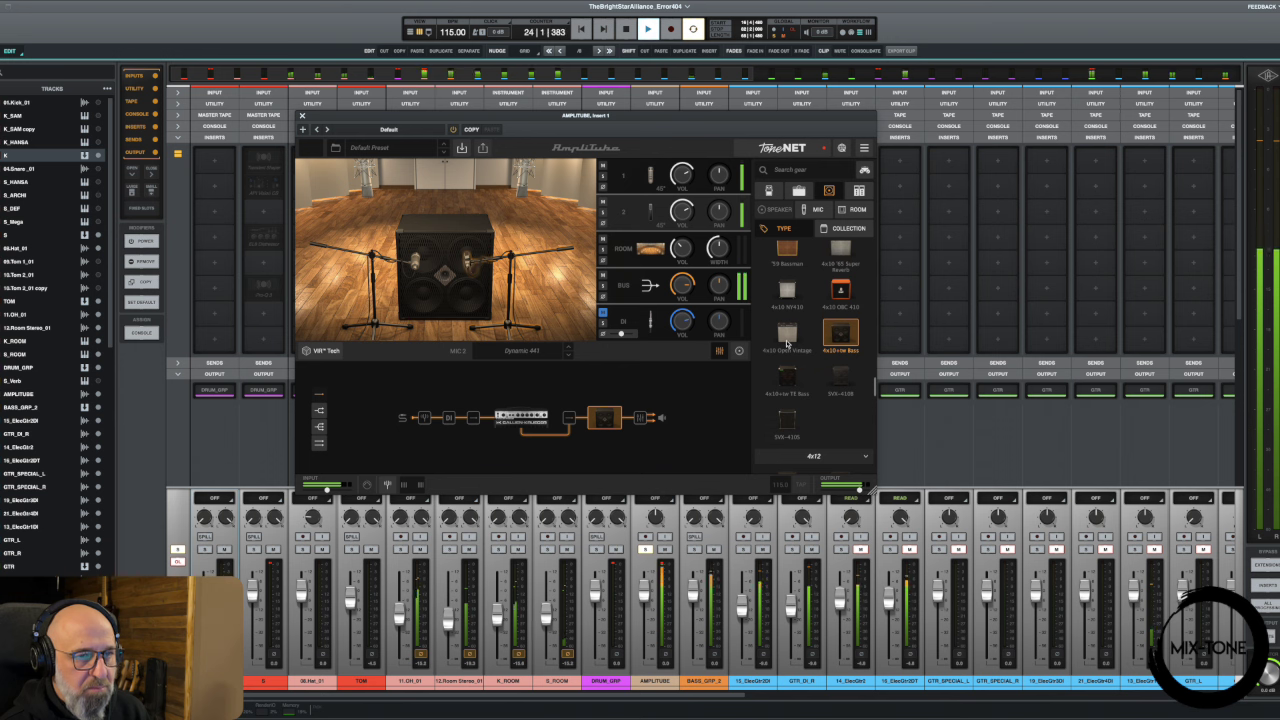
# - Compare both SVX-410 cabinets with the 4x10+tw TE Bass and 4x10+tw Bass during playback, and stop the mix
pyautogui.click(842, 381)
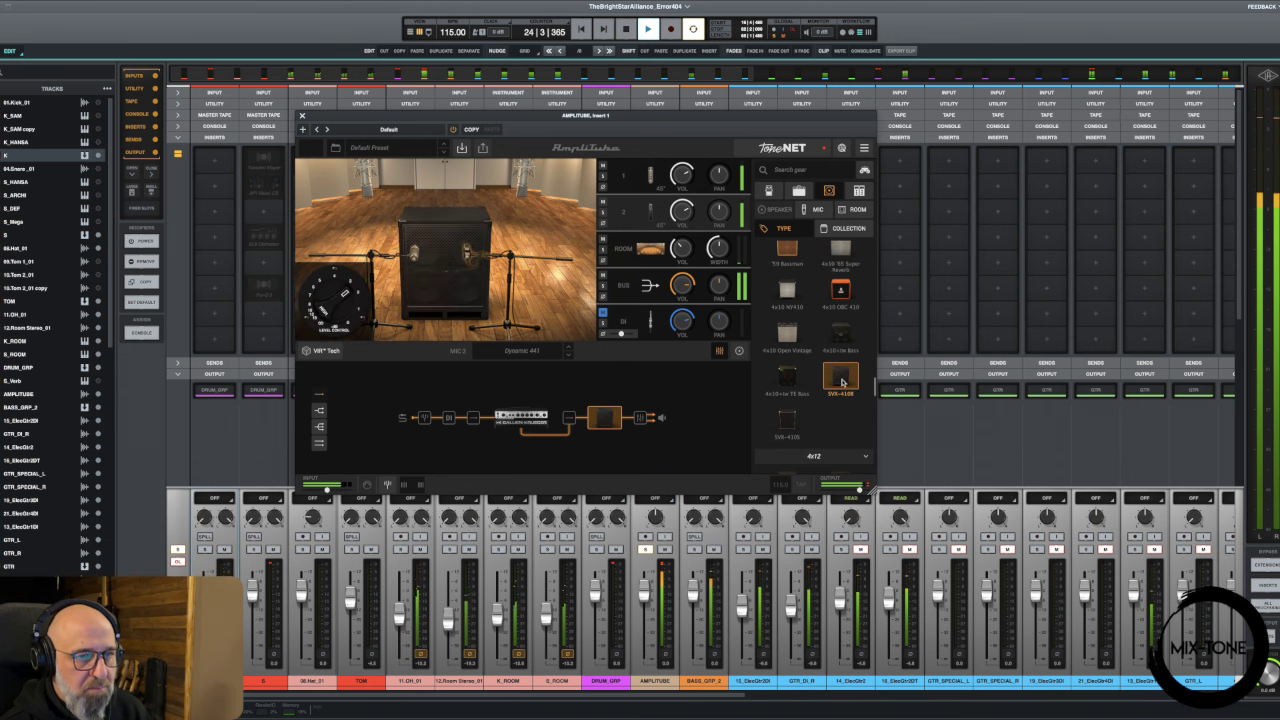
pyautogui.click(786, 424)
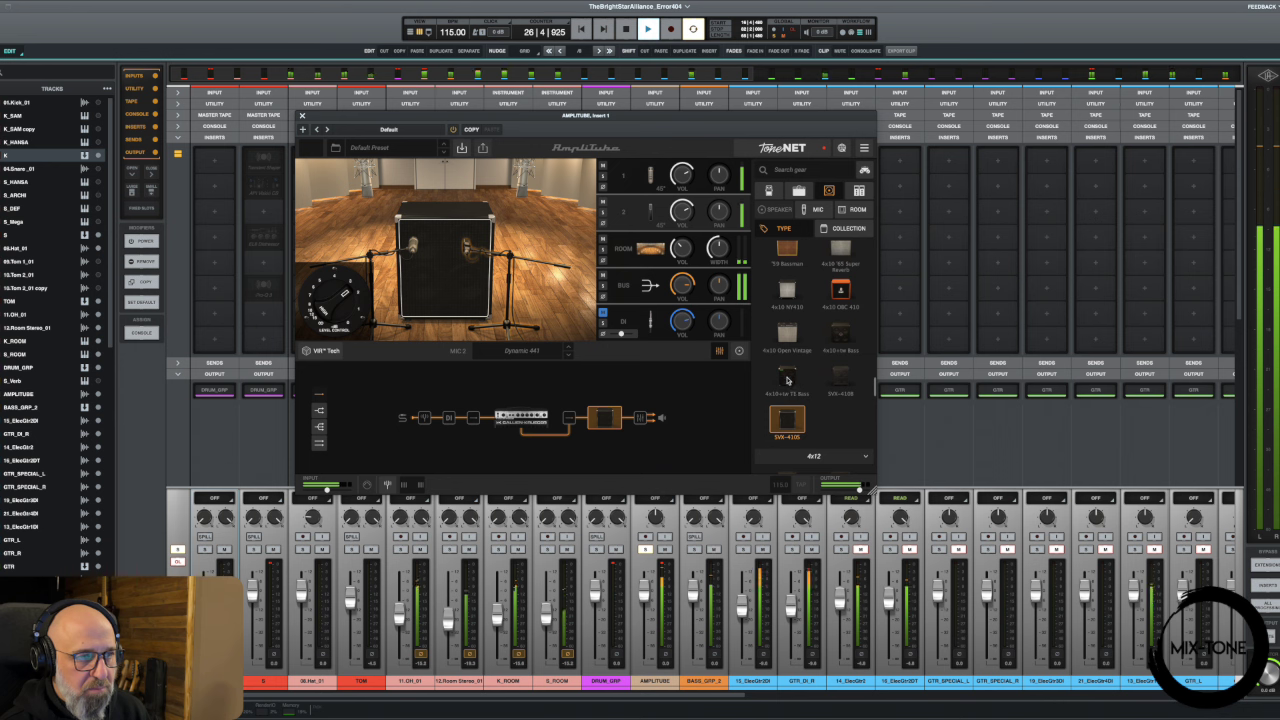
pyautogui.click(787, 379)
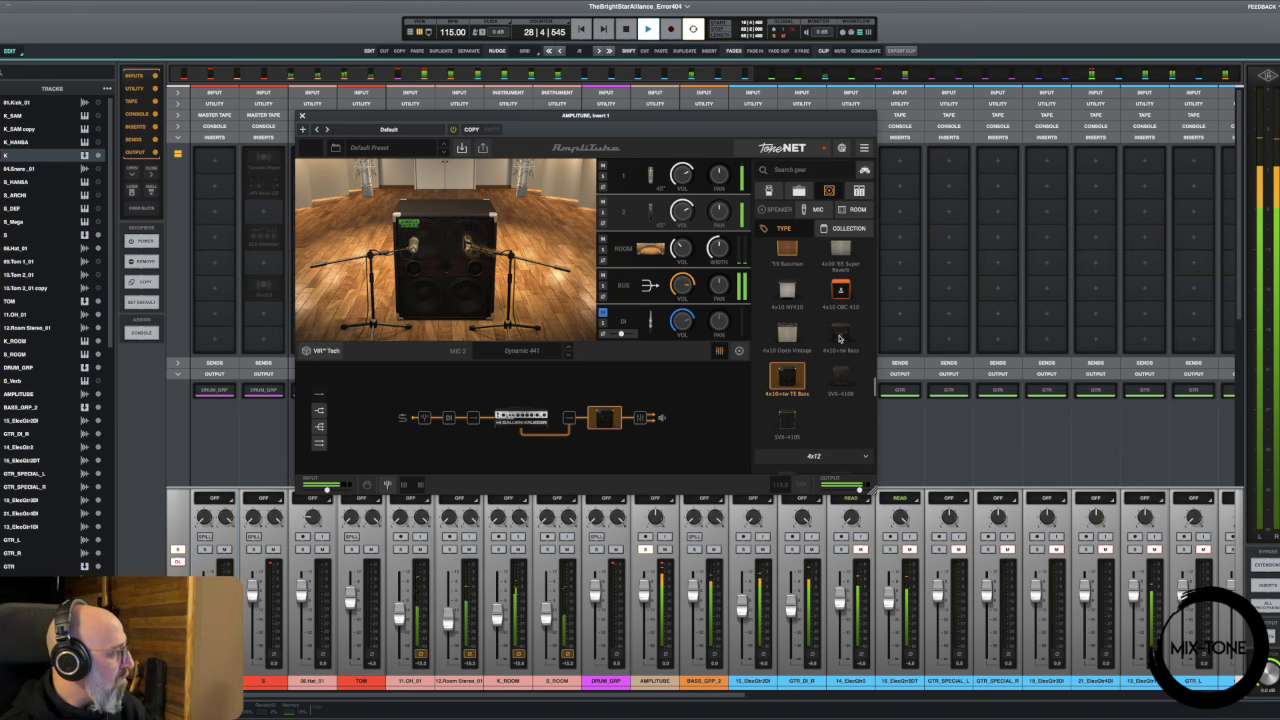
pyautogui.click(839, 340)
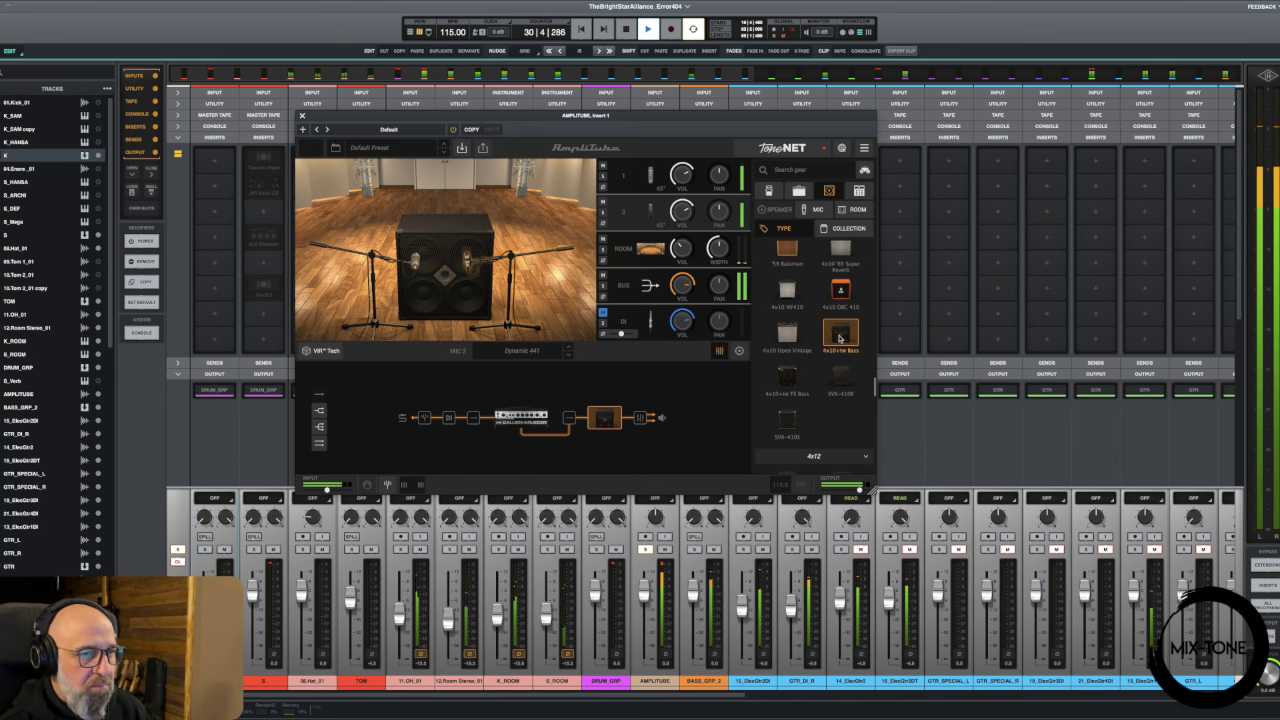
pyautogui.click(790, 418)
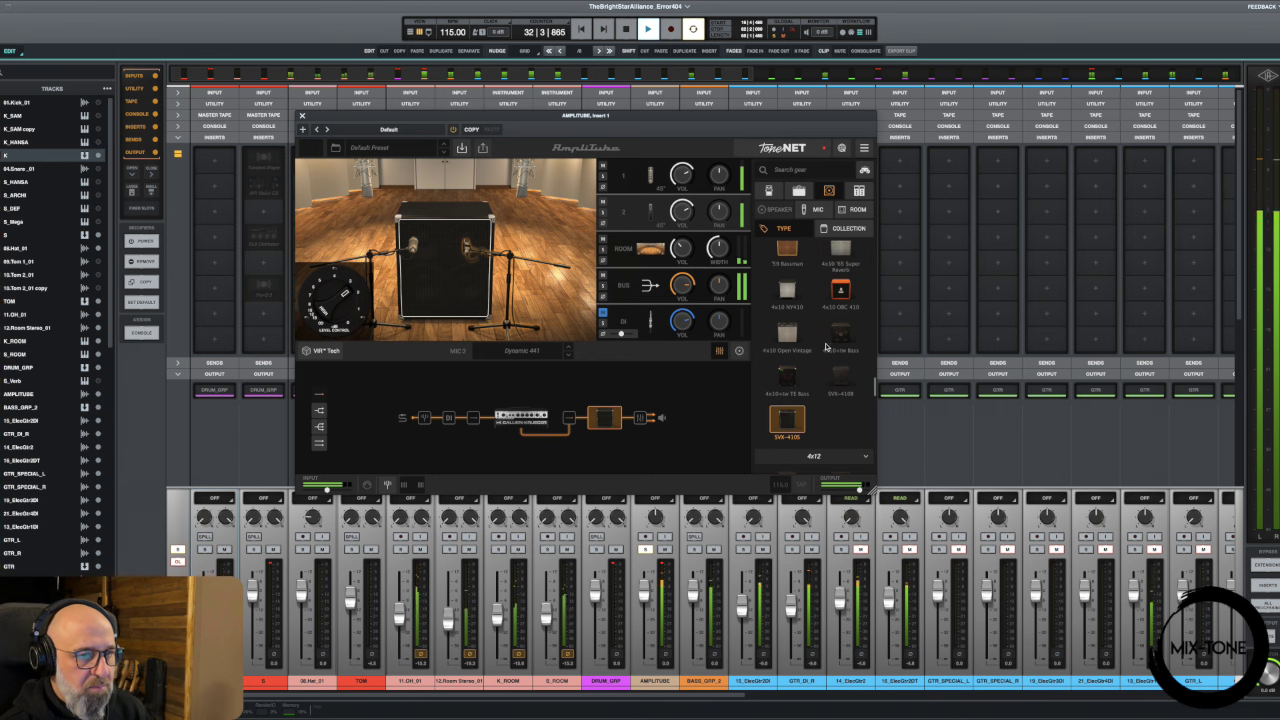
pyautogui.press('space')
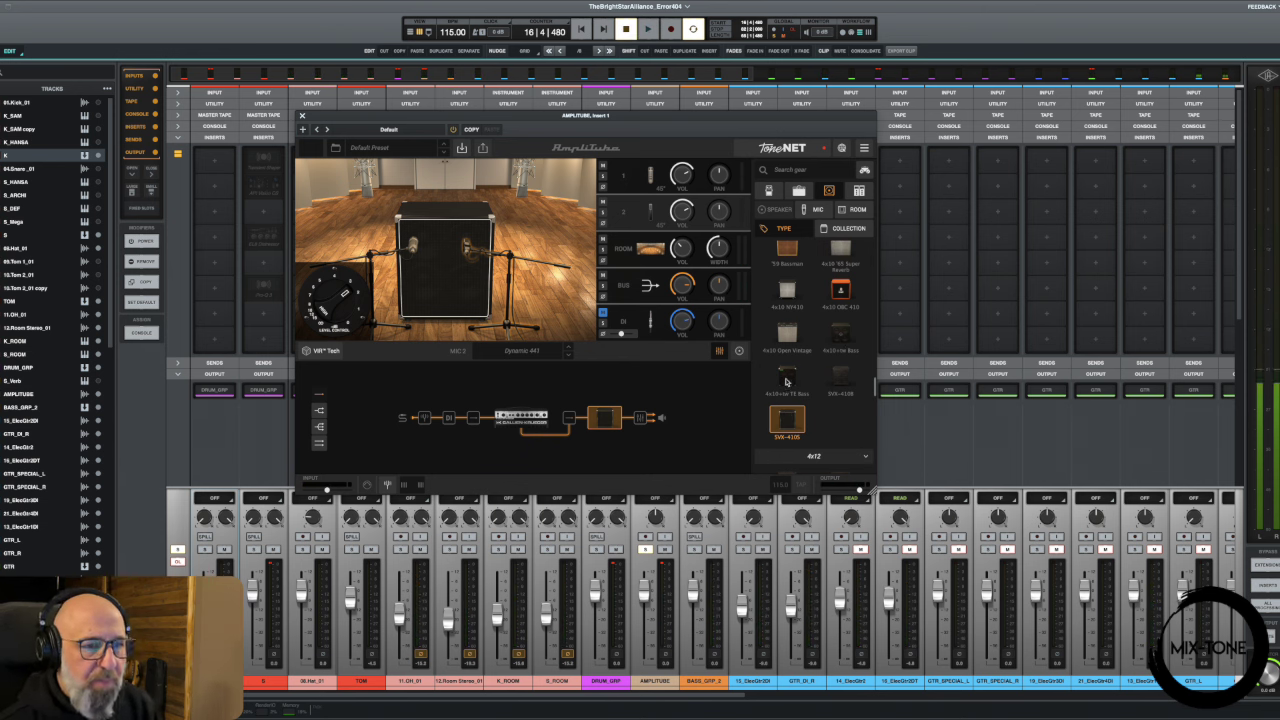
# - Load the 4x10+tw Bass cabinet, mute the room microphones and start playback
pyautogui.click(845, 334)
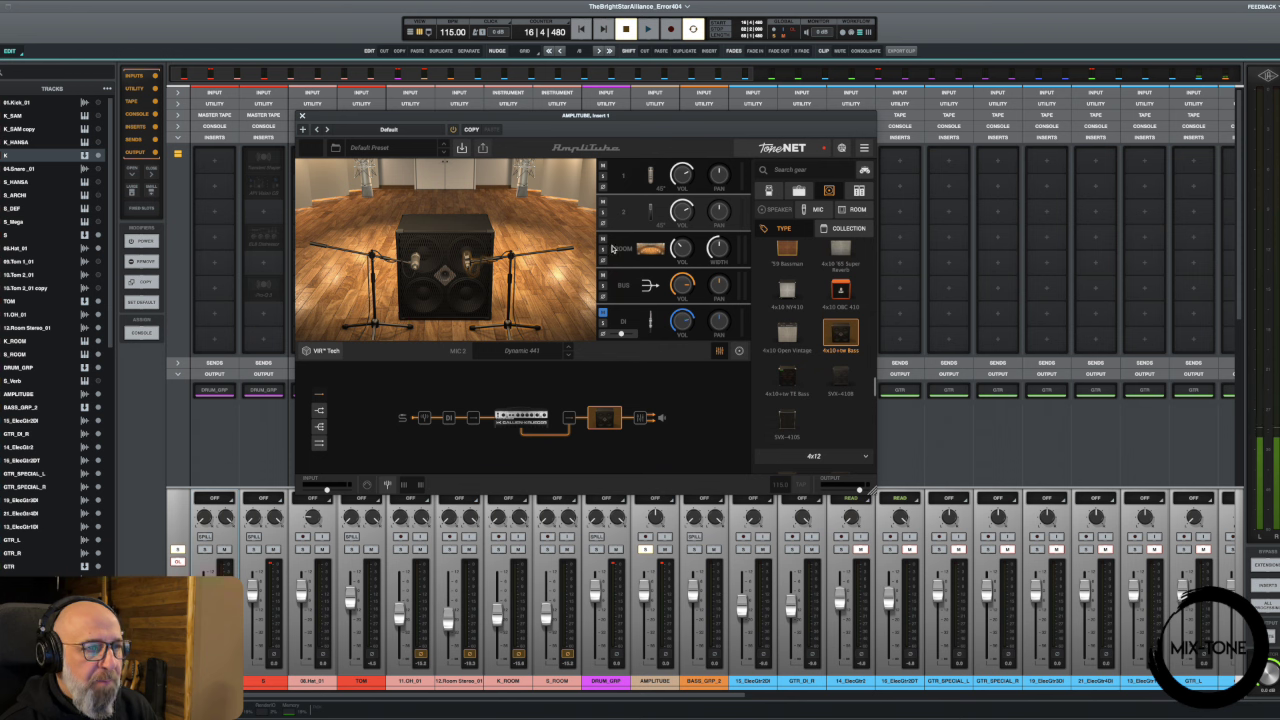
pyautogui.click(605, 242)
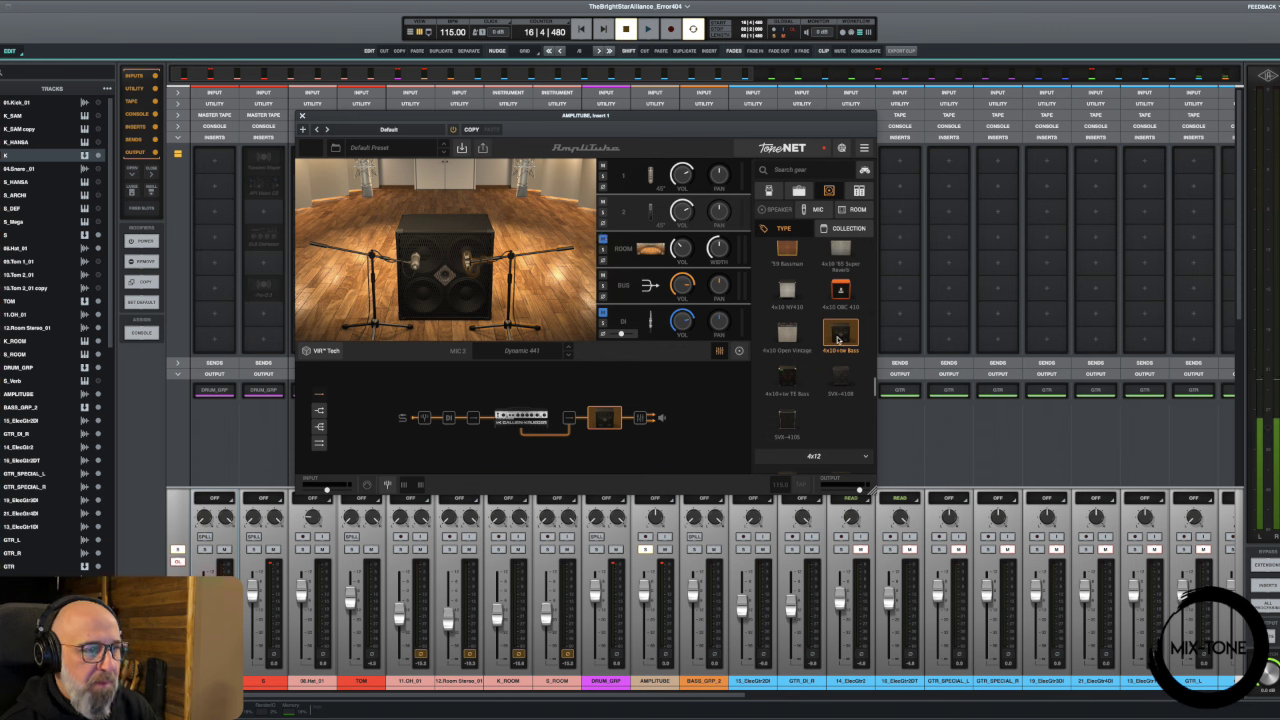
pyautogui.press('space')
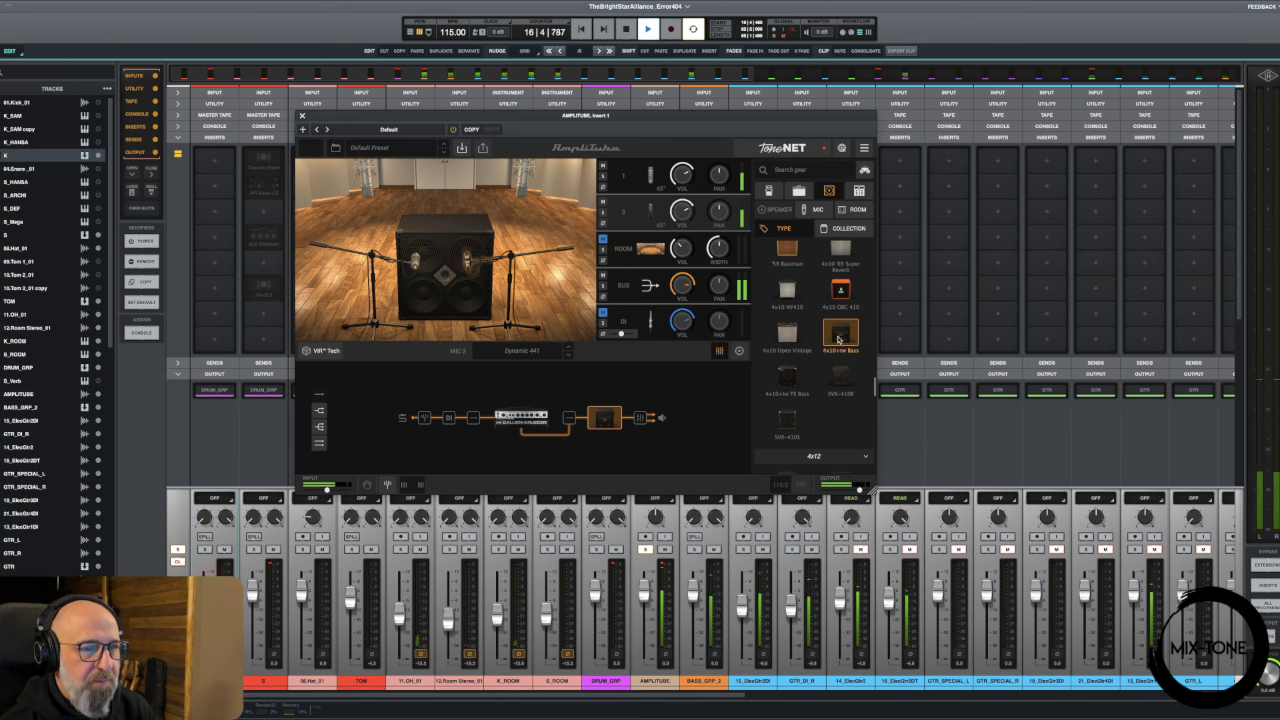
# - Compare the 4x10+tw TE Bass, 4x10+tw Bass and white-trimmed SVX-410 cabinets without room sound, choose the SVX-410 and stop playback
pyautogui.click(787, 376)
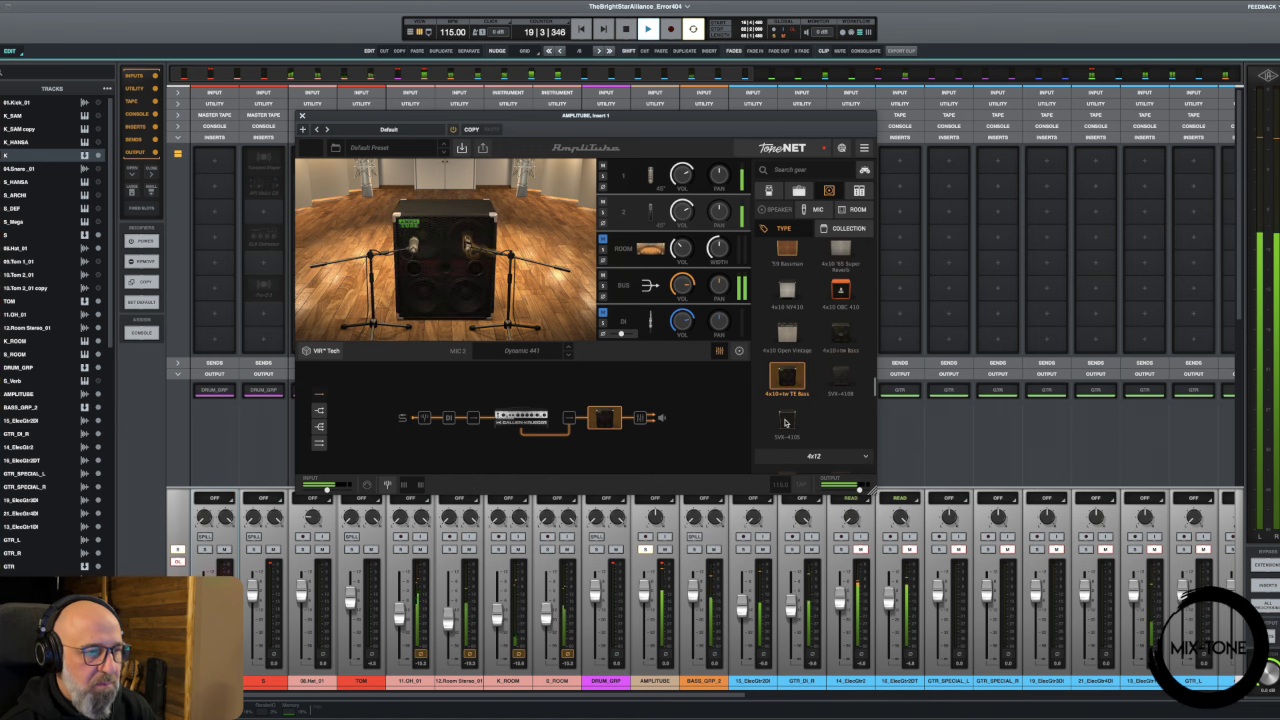
pyautogui.click(785, 423)
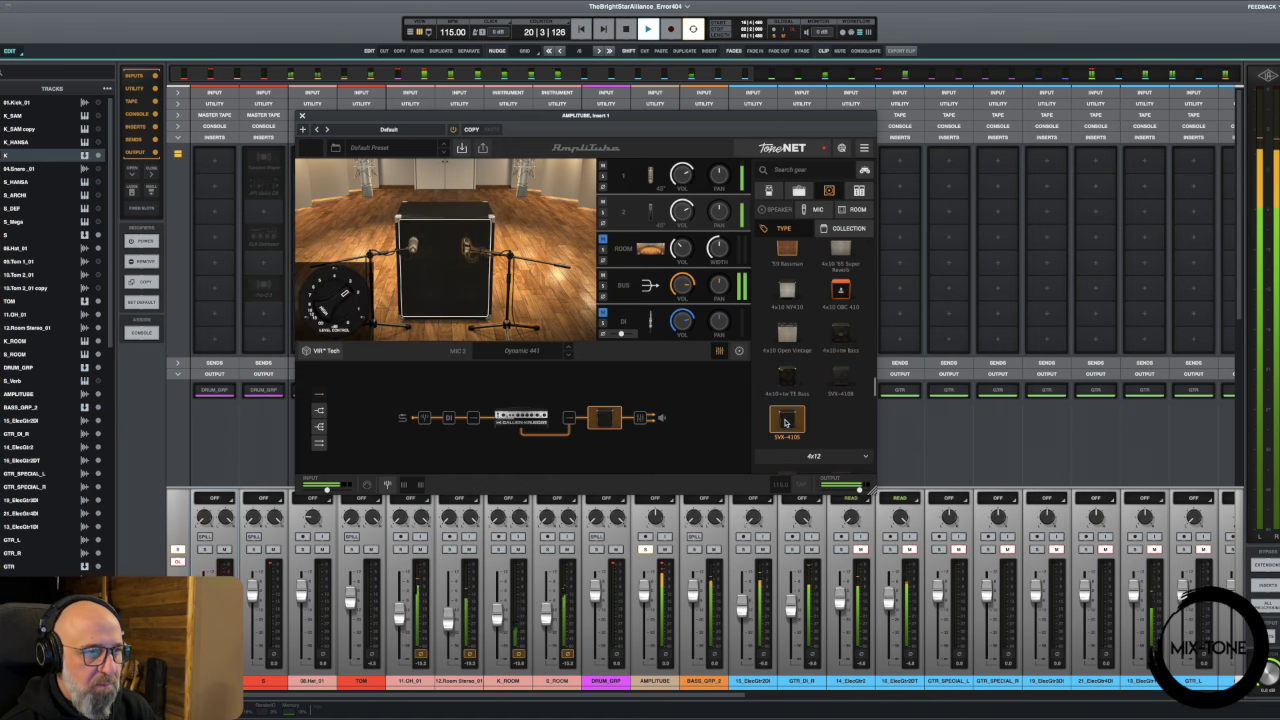
pyautogui.click(840, 333)
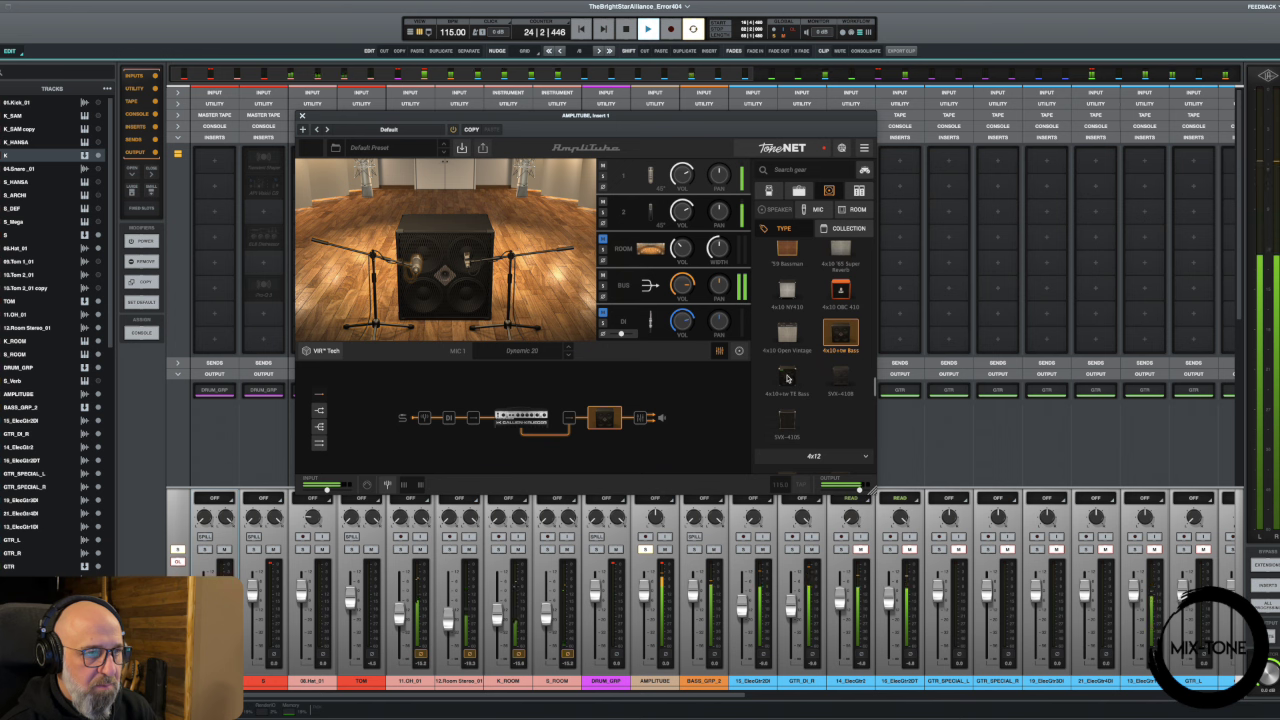
pyautogui.click(787, 377)
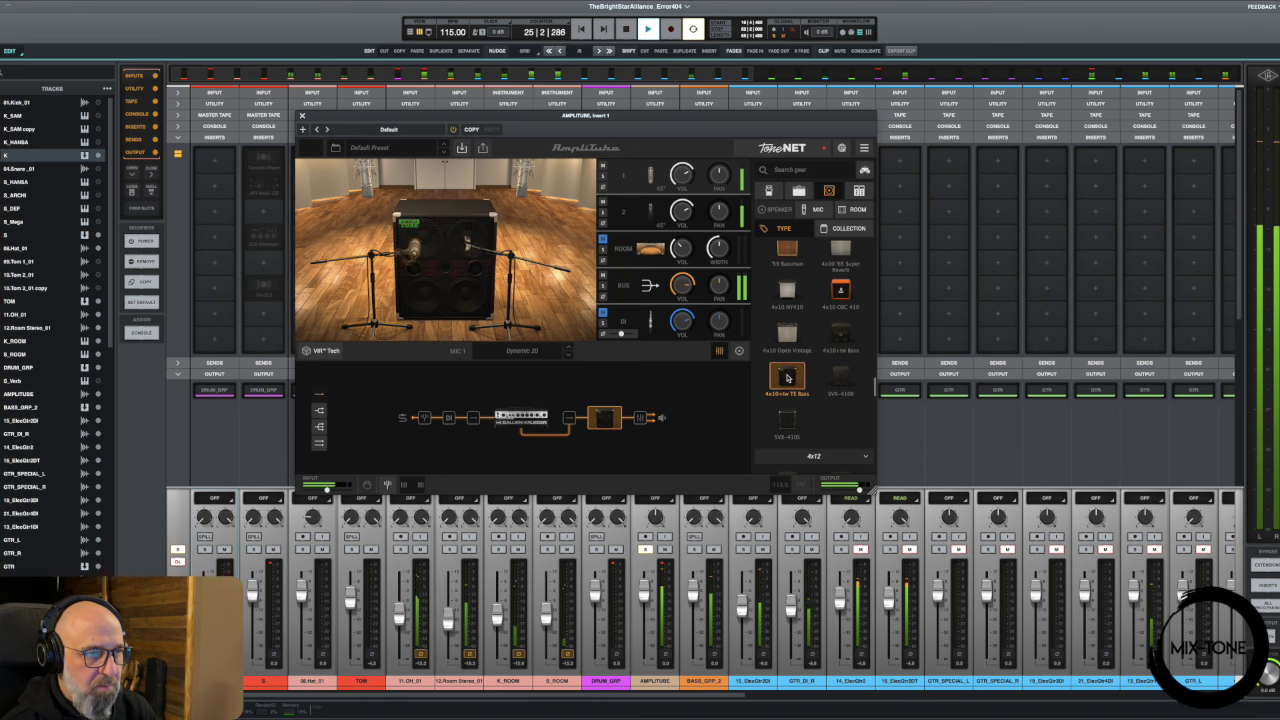
pyautogui.click(786, 421)
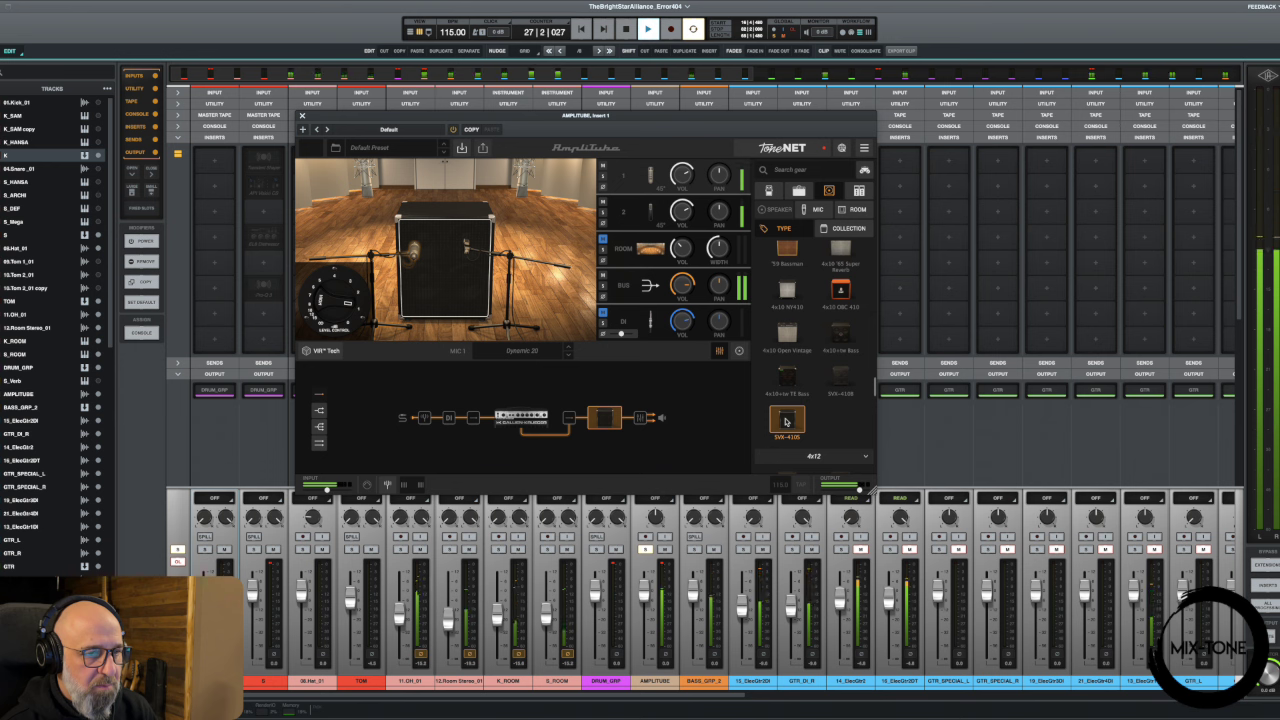
pyautogui.press('space')
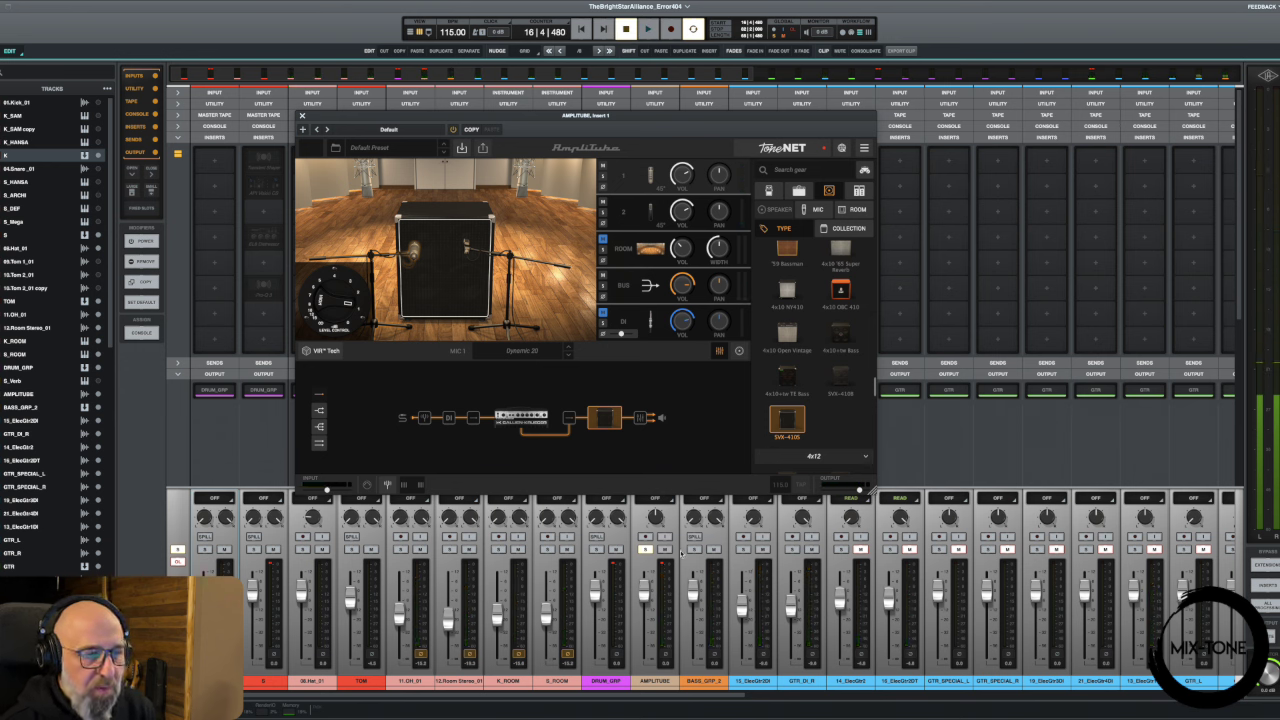
# - Mute the GTR_DI_R track and the guitar DI track beside it, and play the mix
pyautogui.click(811, 549)
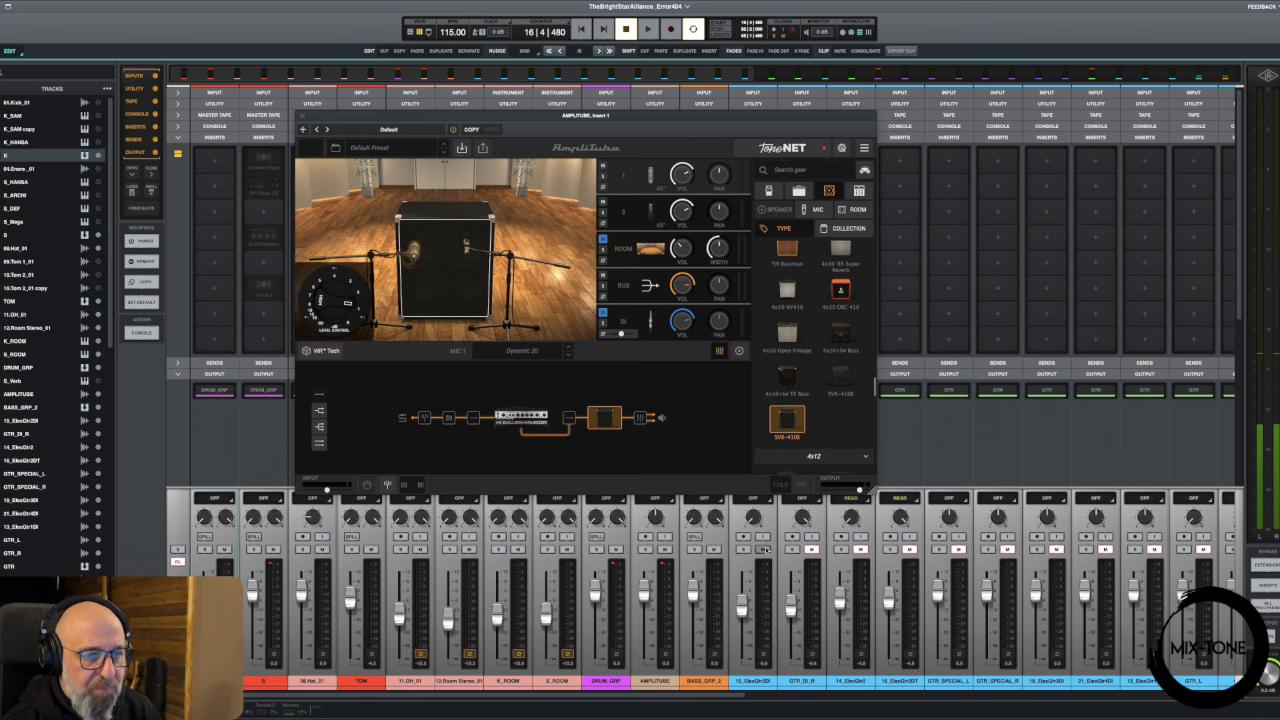
pyautogui.click(762, 549)
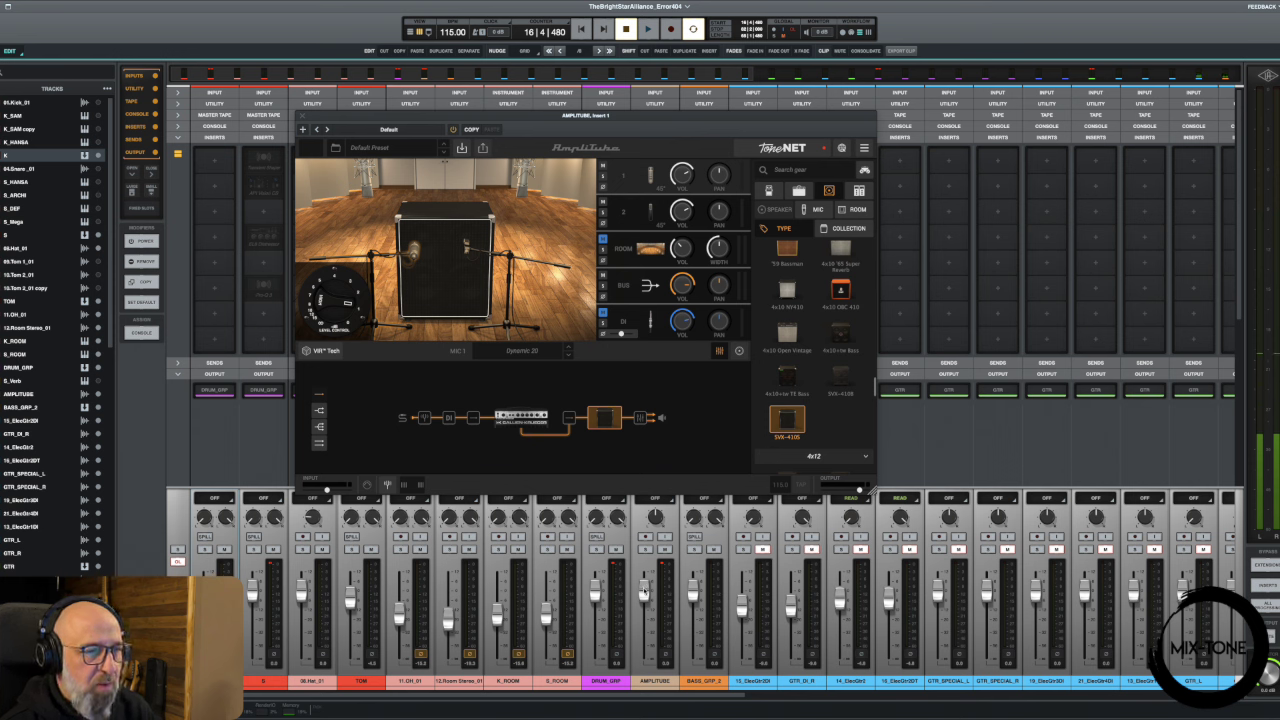
pyautogui.press('space')
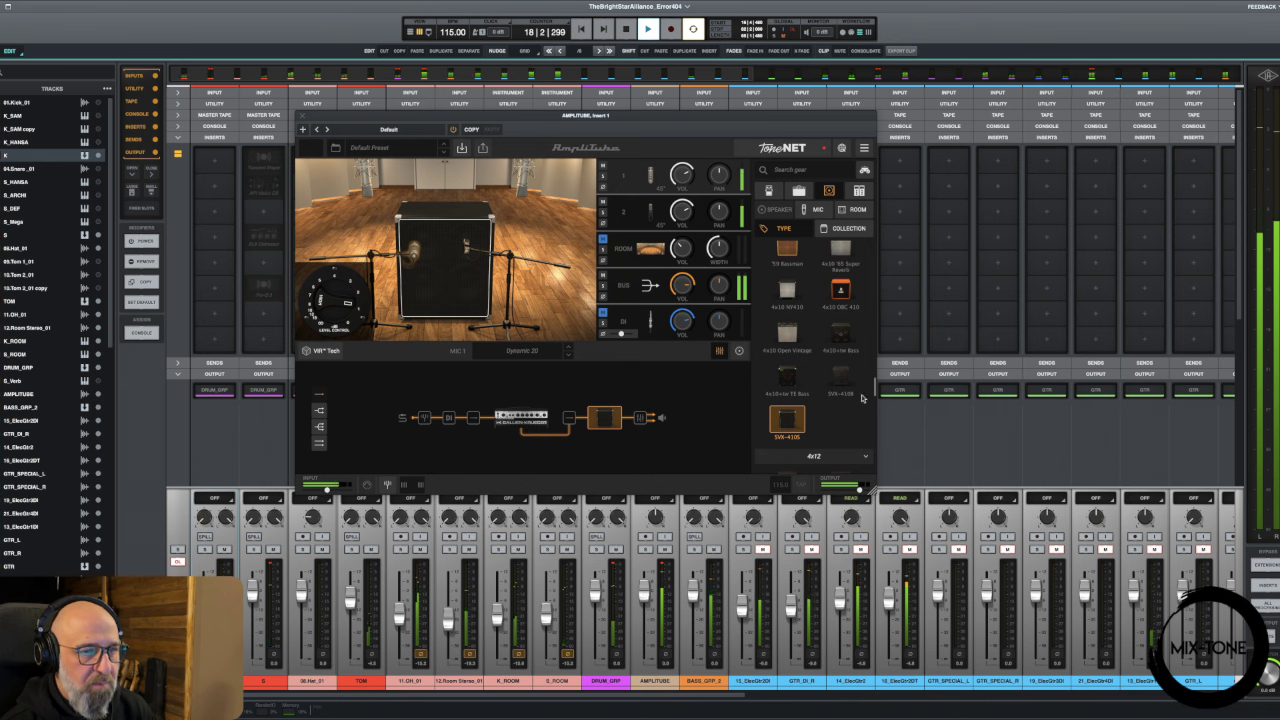
# - Compare the 4x10+tw Bass, 4x10+tw TE Bass and white-trimmed SVX-410 cabinets in the mix, choose the 4x10+tw TE Bass and stop playback
pyautogui.click(842, 336)
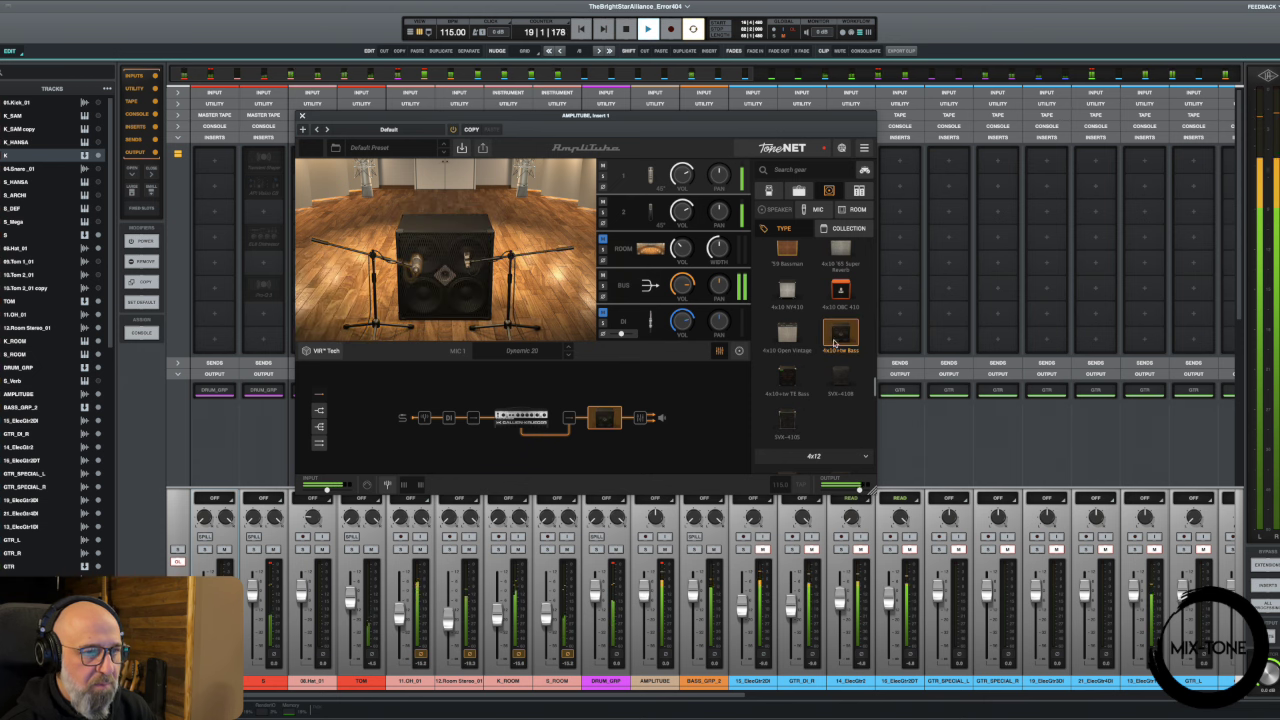
pyautogui.click(786, 379)
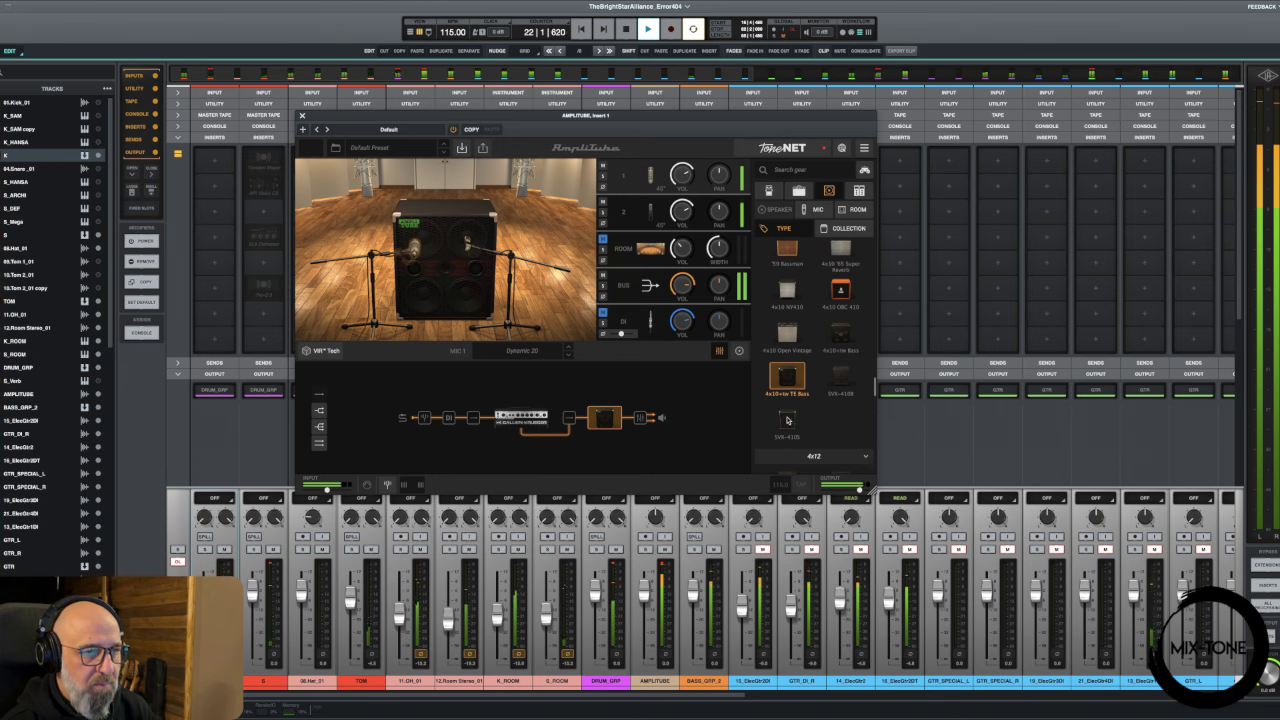
pyautogui.click(786, 423)
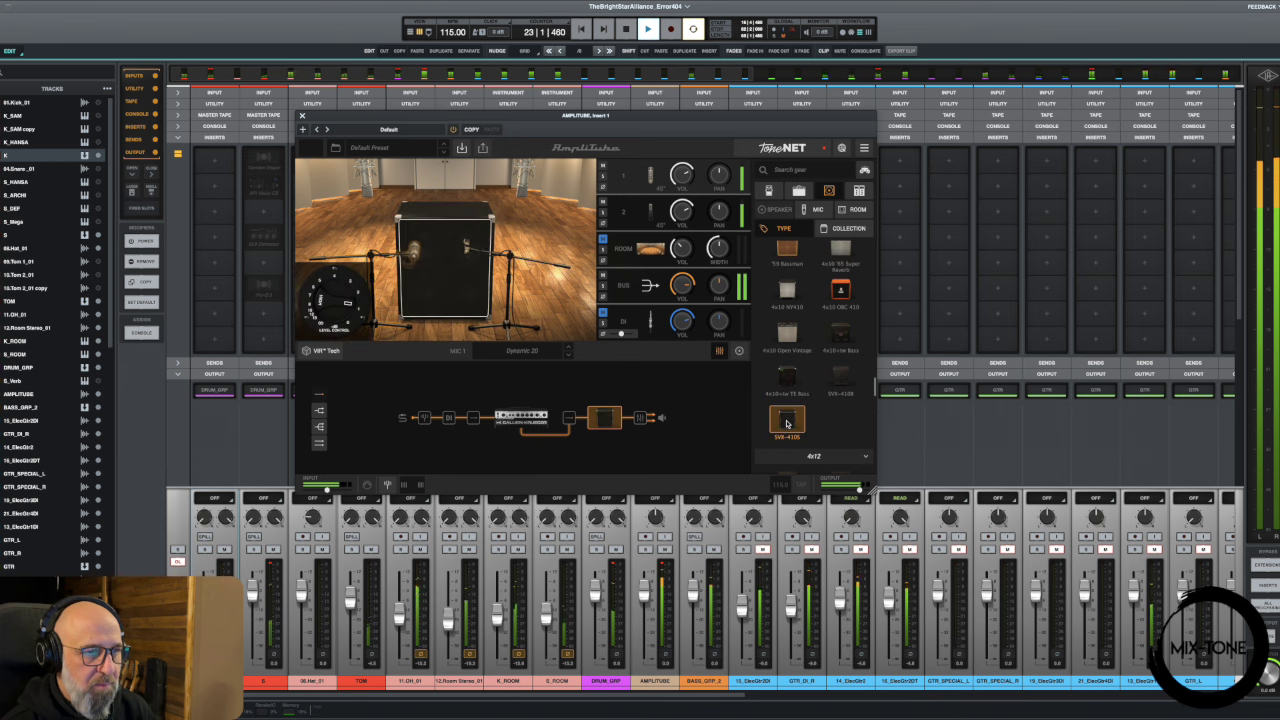
pyautogui.click(837, 337)
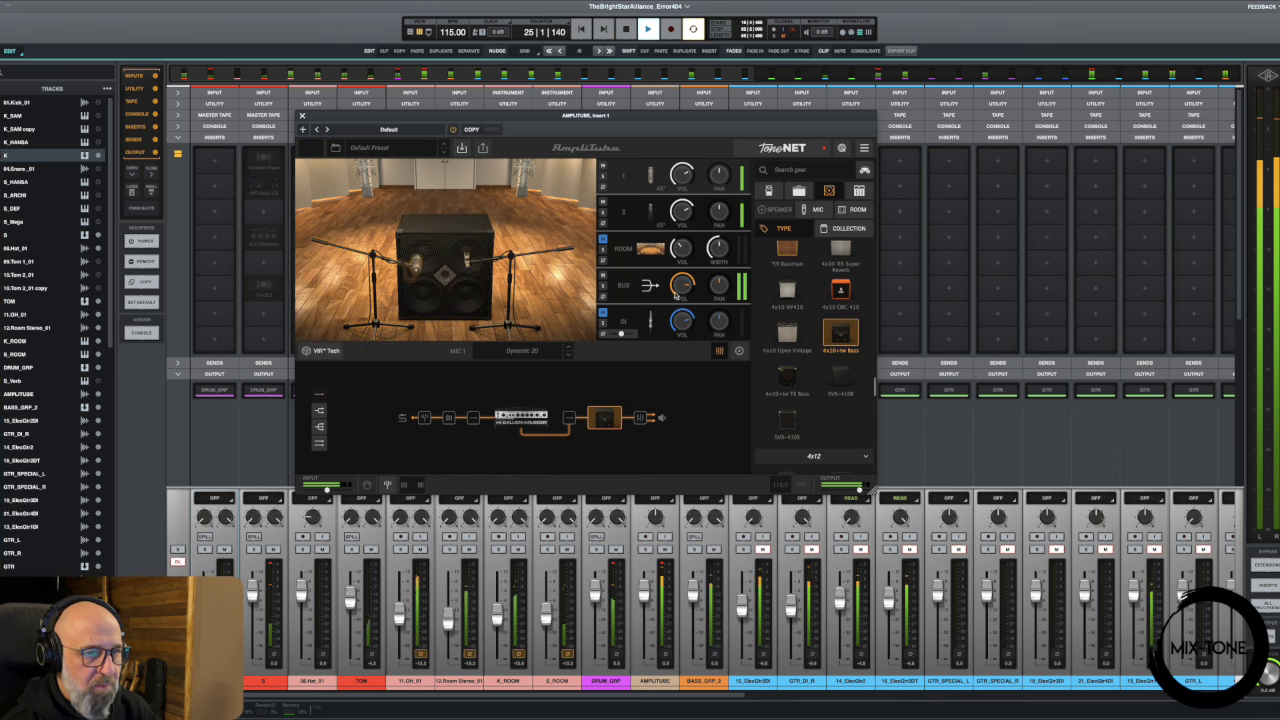
pyautogui.click(787, 377)
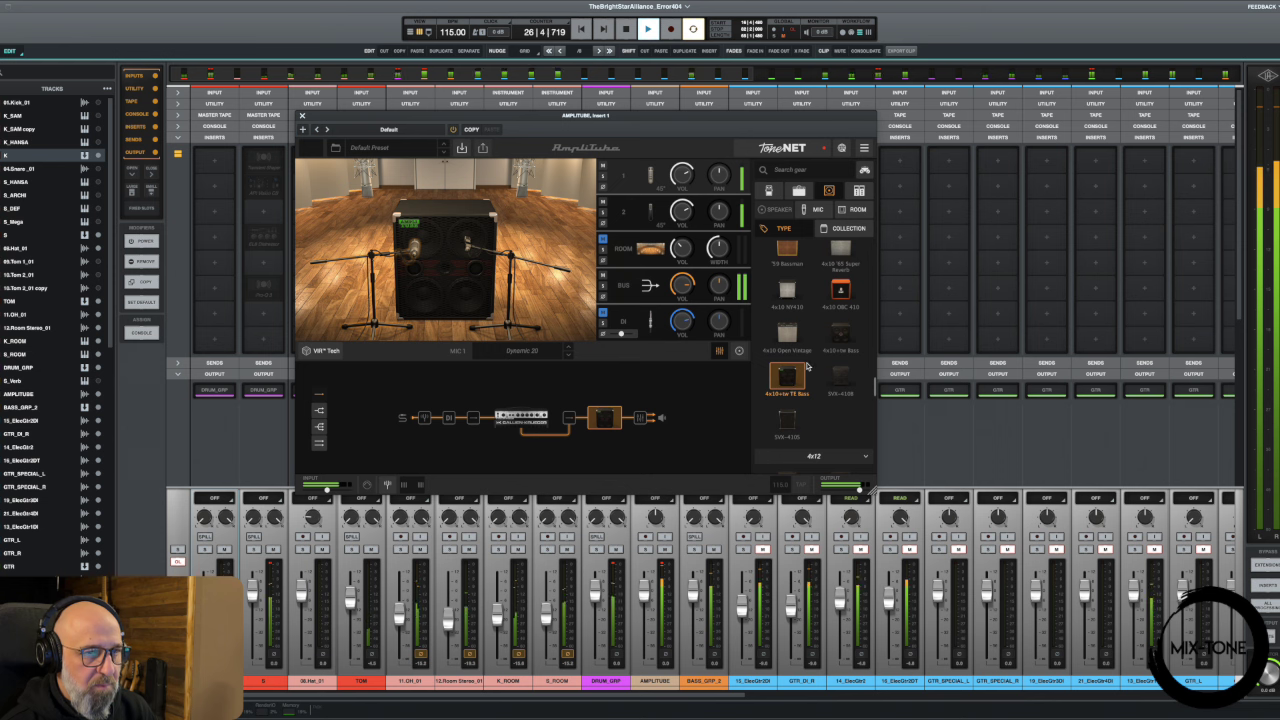
pyautogui.click(838, 337)
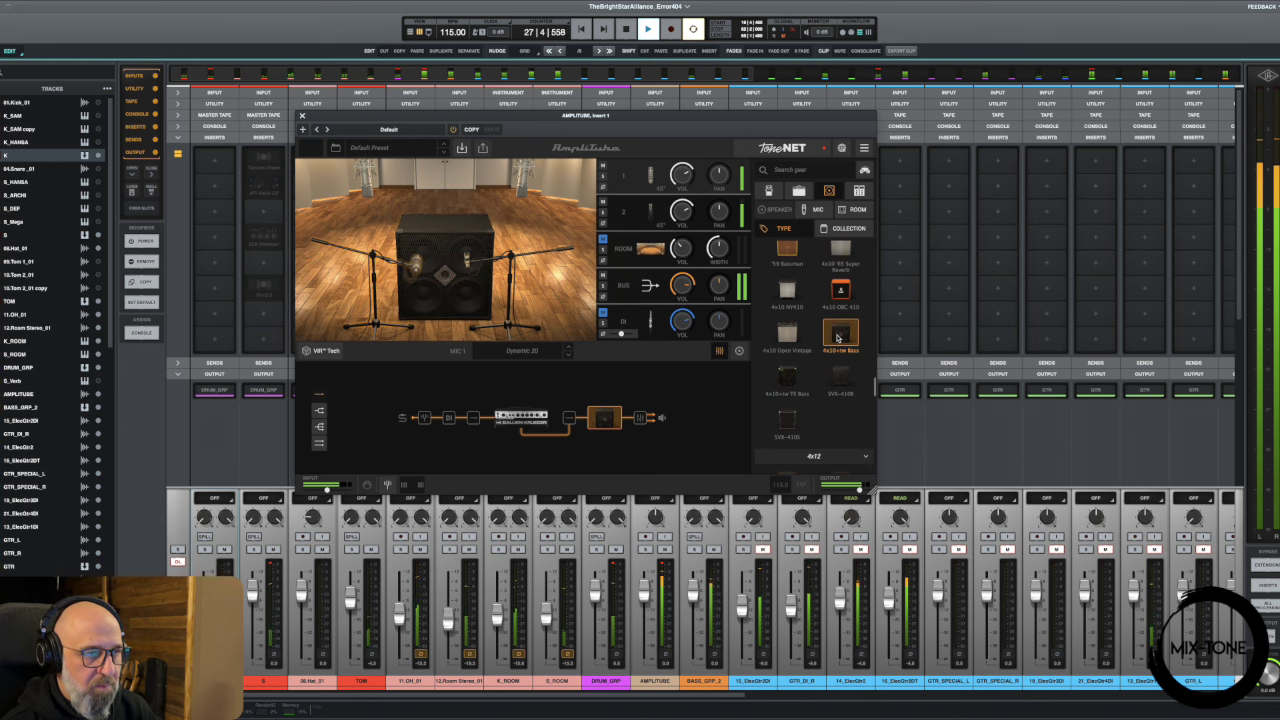
pyautogui.click(788, 378)
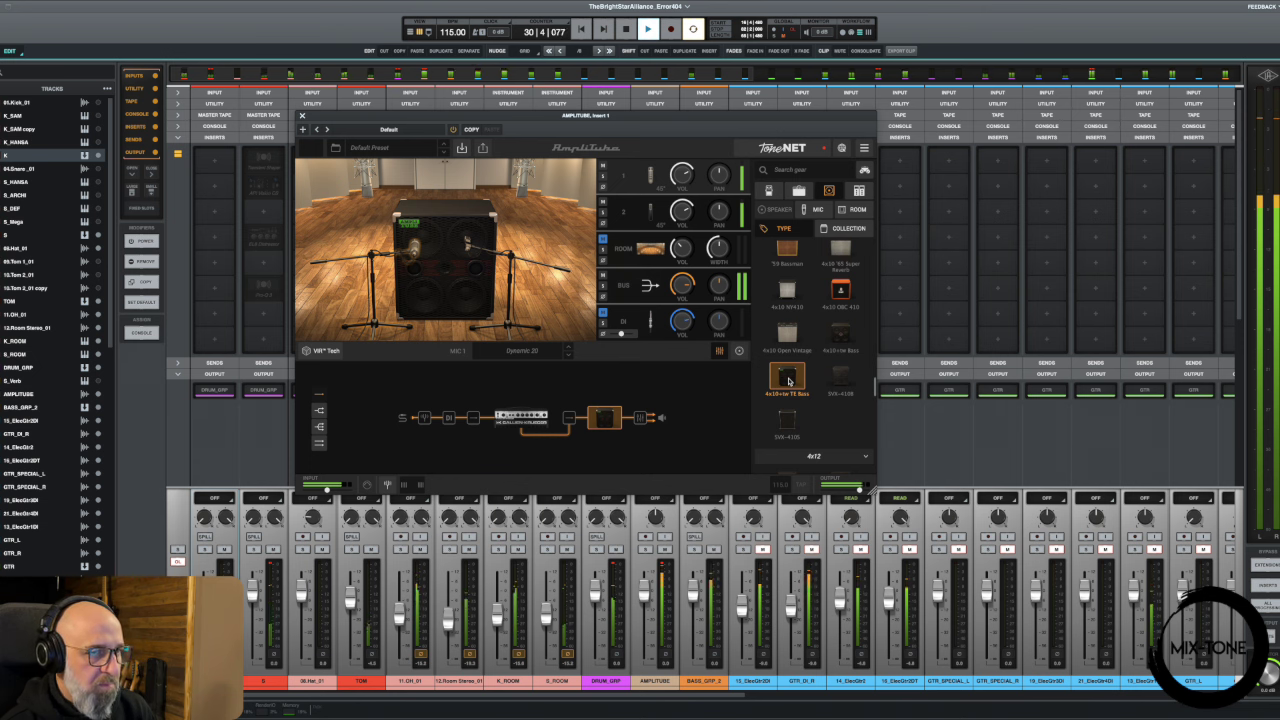
pyautogui.press('space')
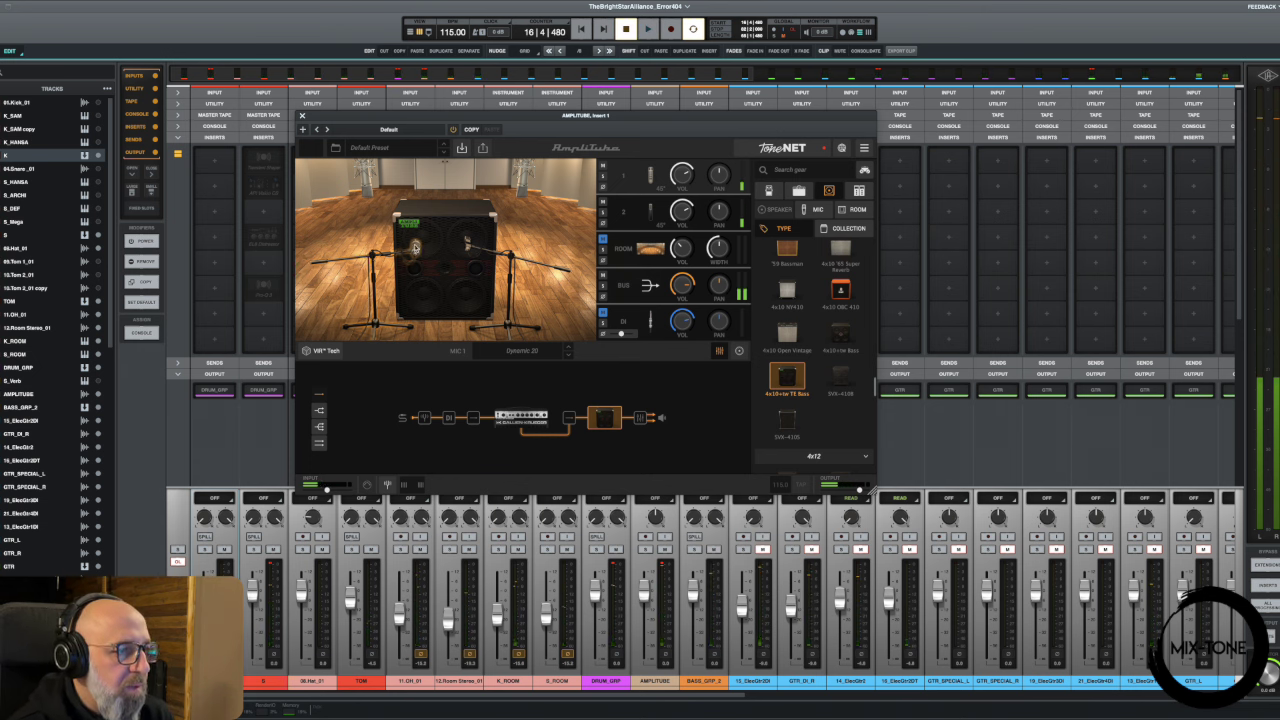
# - Select the second cabinet microphone, solo the AMPLITUBE track and start playback
pyautogui.click(467, 243)
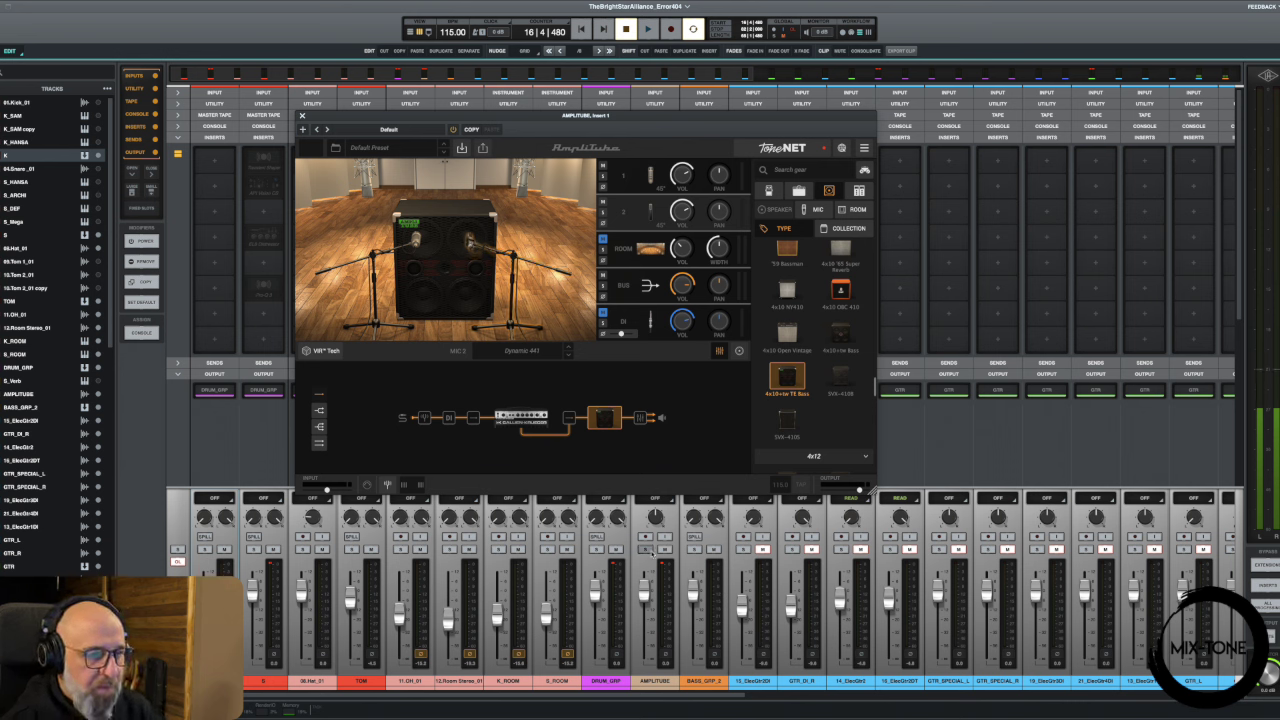
pyautogui.click(648, 551)
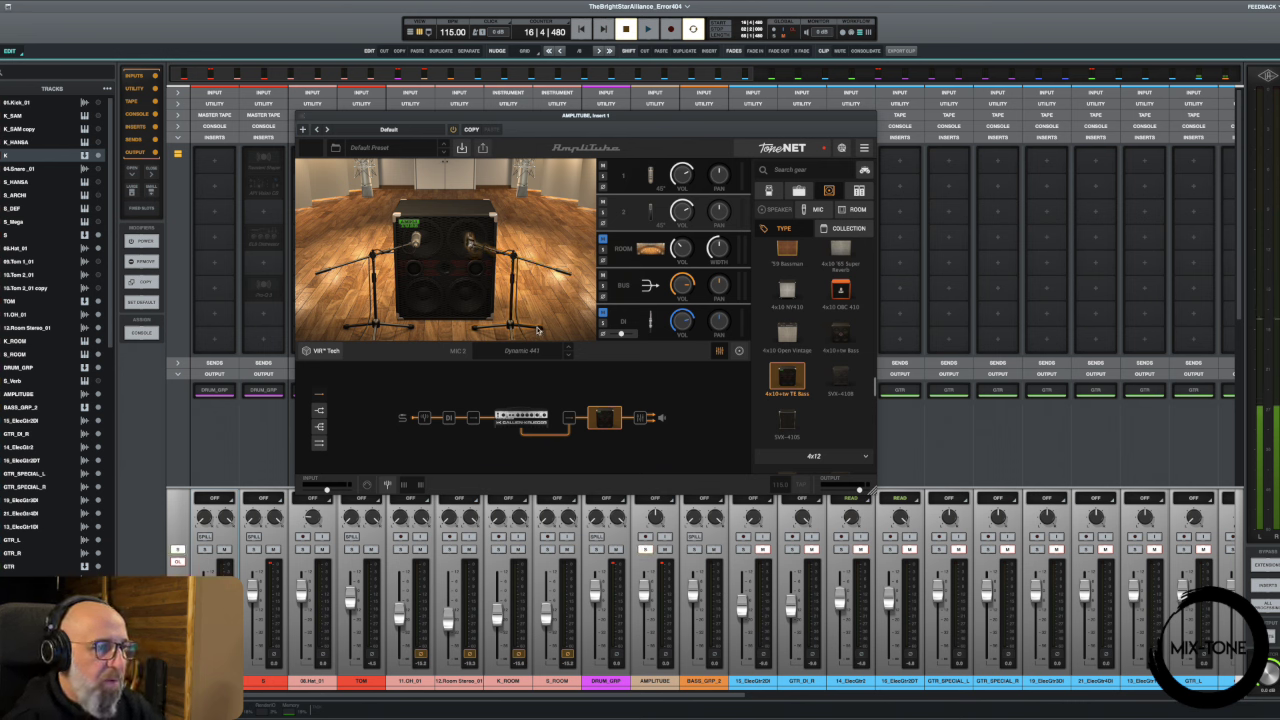
pyautogui.press('space')
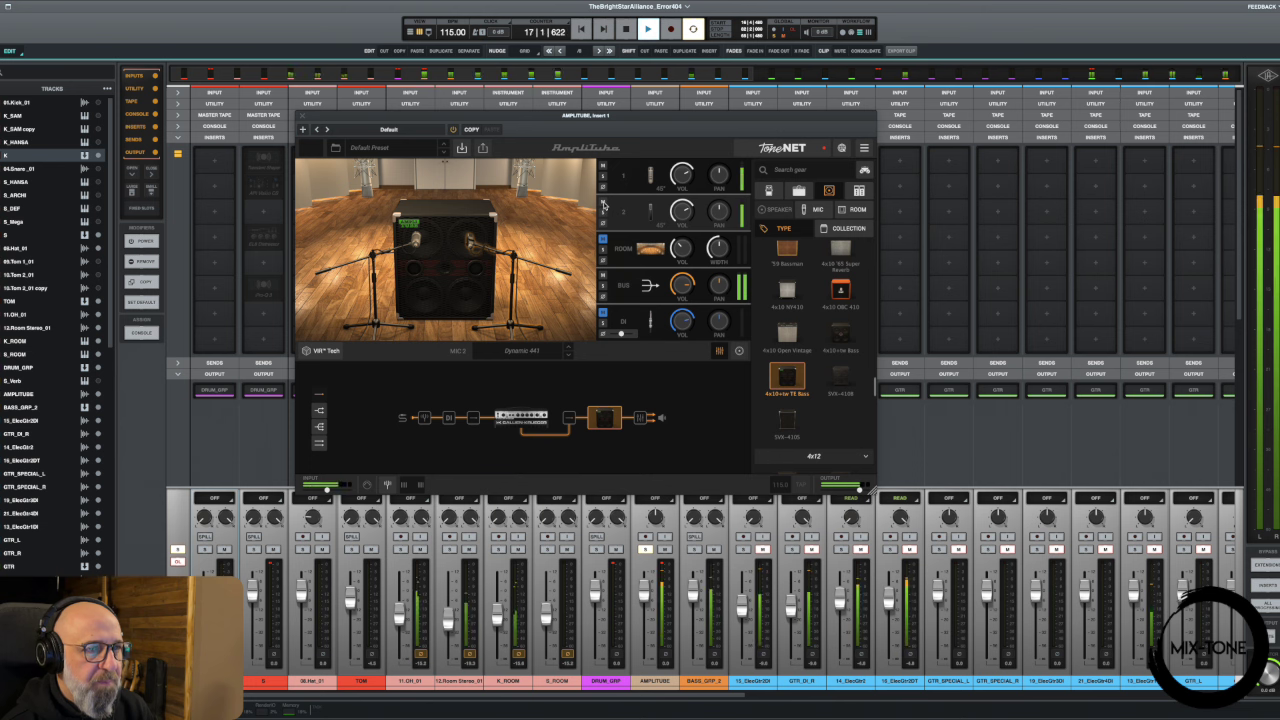
# - Reposition both microphones in front of the 4x10+tw TE Bass cabinet and slightly lower the plug-in's output level
pyautogui.moveTo(416, 244)
pyautogui.mouseDown()
pyautogui.moveTo(421, 316)
pyautogui.moveTo(405, 290)
pyautogui.moveTo(420, 255)
pyautogui.moveTo(434, 268)
pyautogui.moveTo(405, 302)
pyautogui.moveTo(398, 282)
pyautogui.moveTo(410, 312)
pyautogui.moveTo(400, 275)
pyautogui.moveTo(415, 240)
pyautogui.moveTo(490, 252)
pyautogui.moveTo(413, 249)
pyautogui.mouseUp()
pyautogui.click(469, 245)
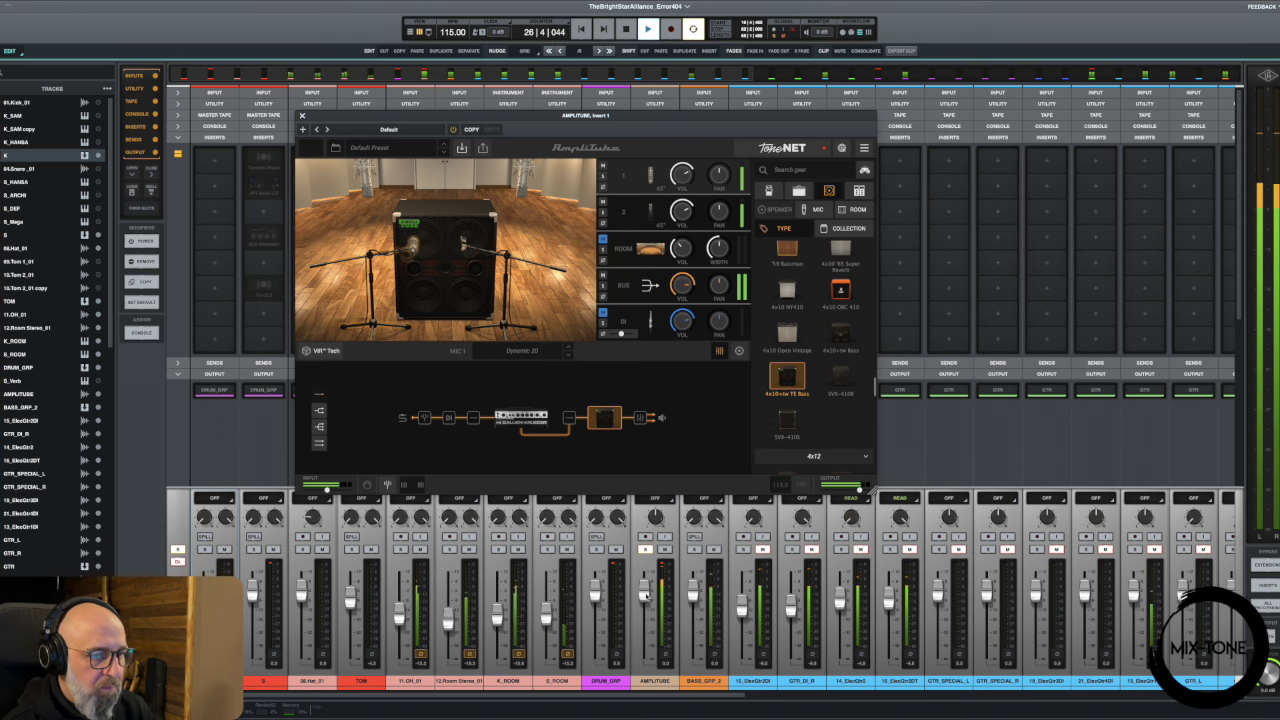
pyautogui.moveTo(860, 490); pyautogui.dragTo(857, 493)
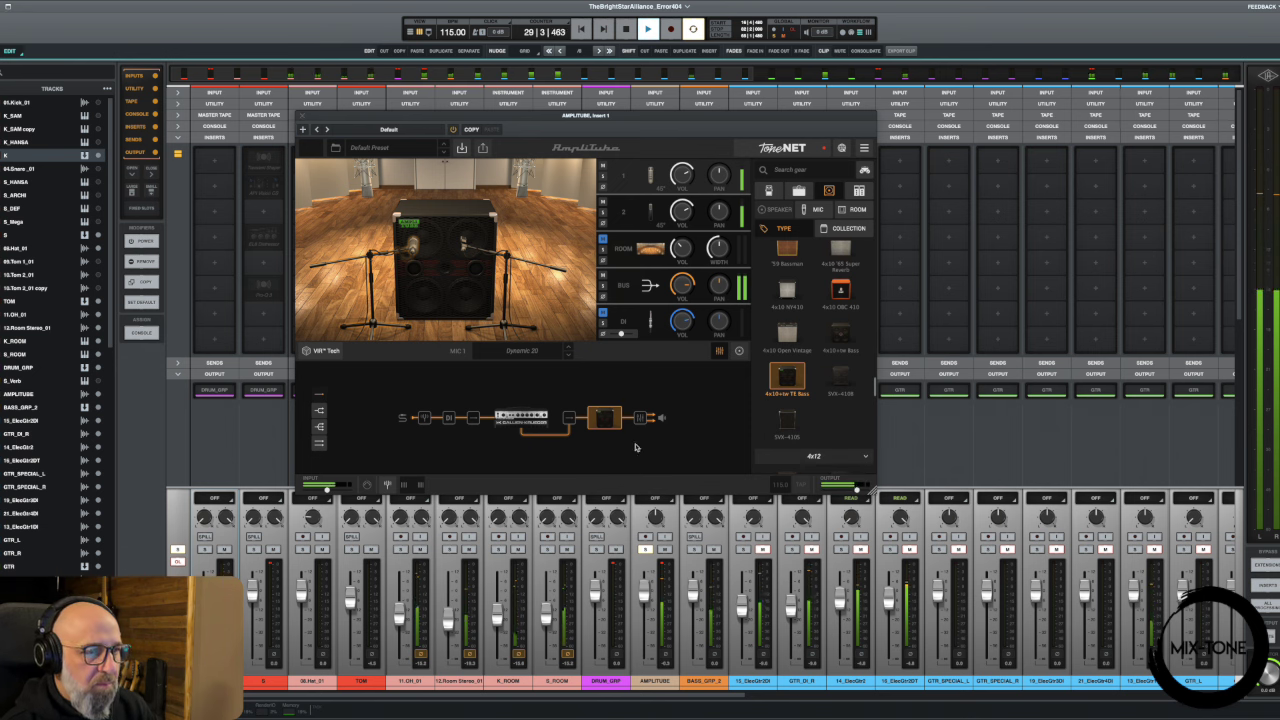
# - Adjust the MB 150 S amp's volume, contour and high boost, lower its output, and stop playback
pyautogui.click(521, 417)
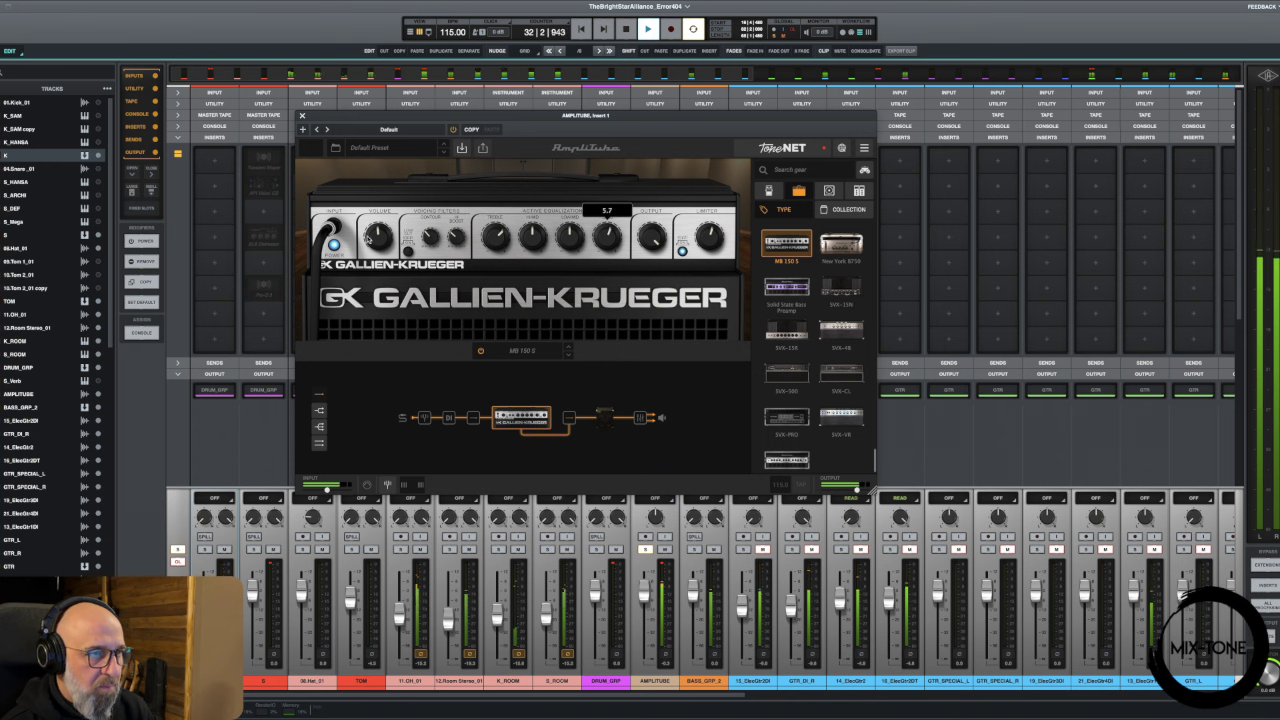
pyautogui.moveTo(374, 225); pyautogui.dragTo(435, 195)
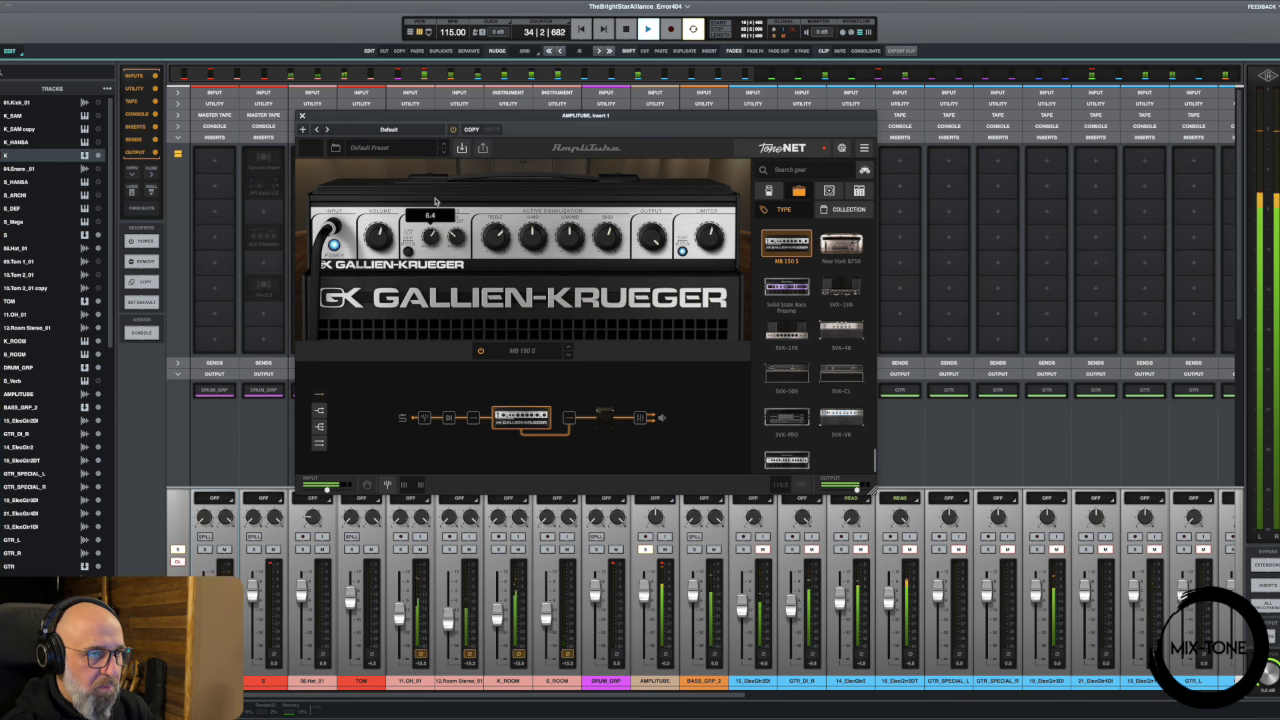
pyautogui.moveTo(456, 239)
pyautogui.mouseDown()
pyautogui.moveTo(462, 200)
pyautogui.moveTo(461, 215)
pyautogui.mouseUp()
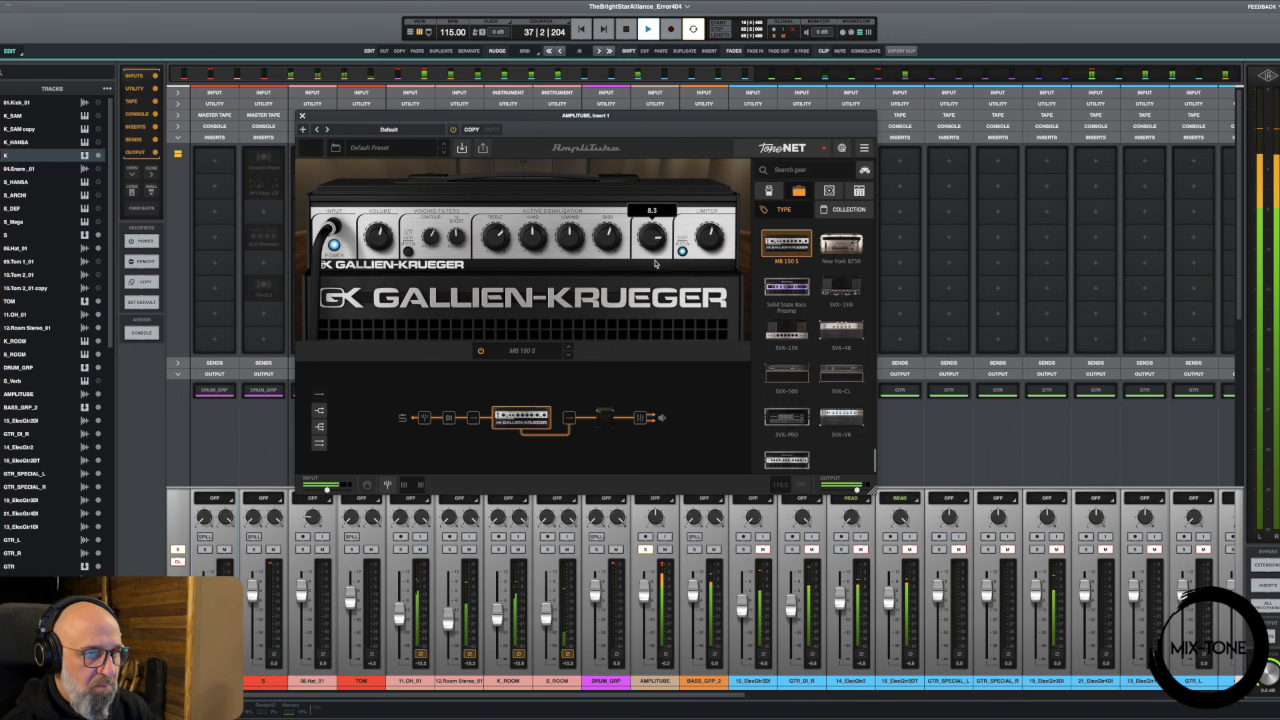
pyautogui.moveTo(655, 263); pyautogui.dragTo(652, 288)
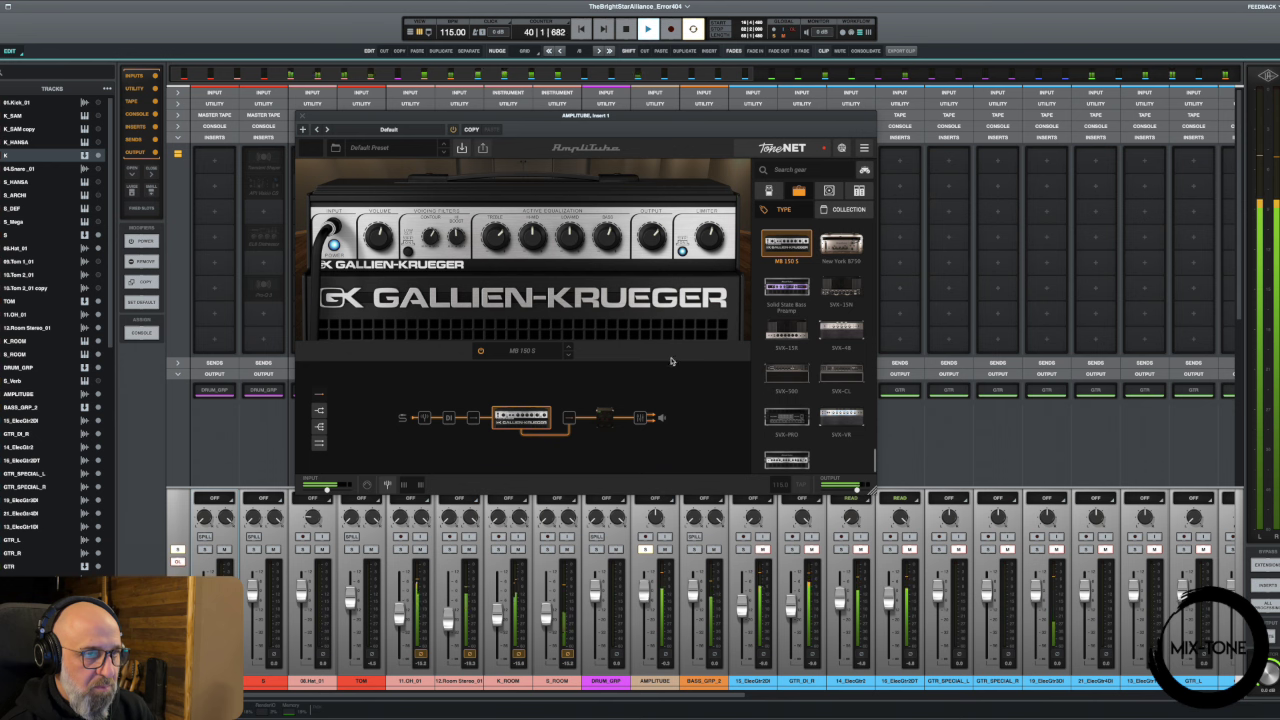
pyautogui.moveTo(648, 244)
pyautogui.press('space')
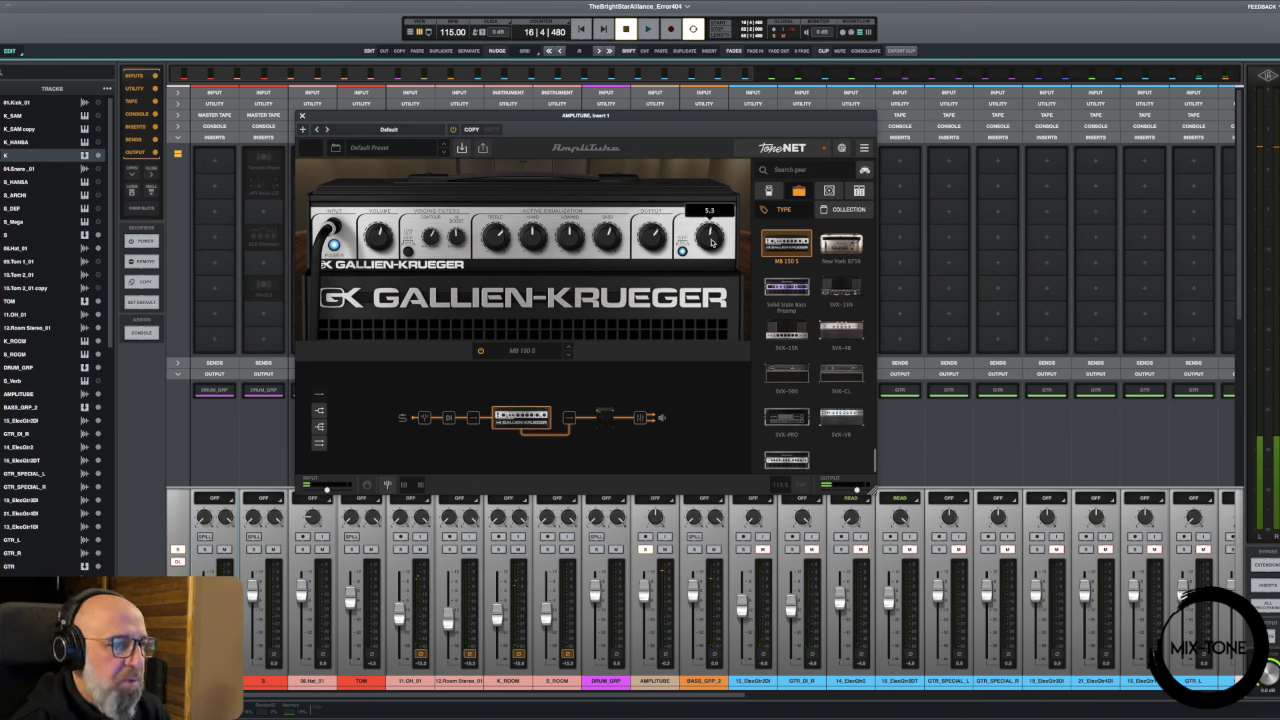
# - Look through the available cabinets, cabinet microphones, rooms and amps in the gear browser
pyautogui.click(829, 191)
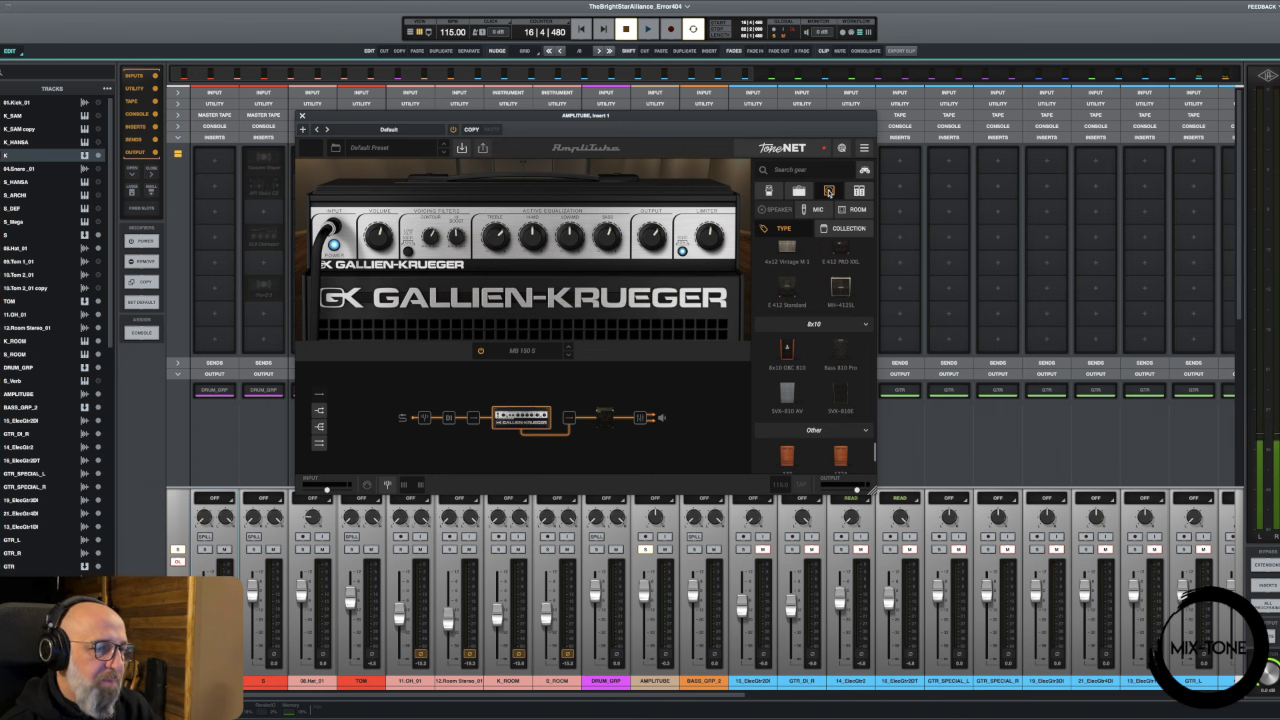
pyautogui.click(817, 210)
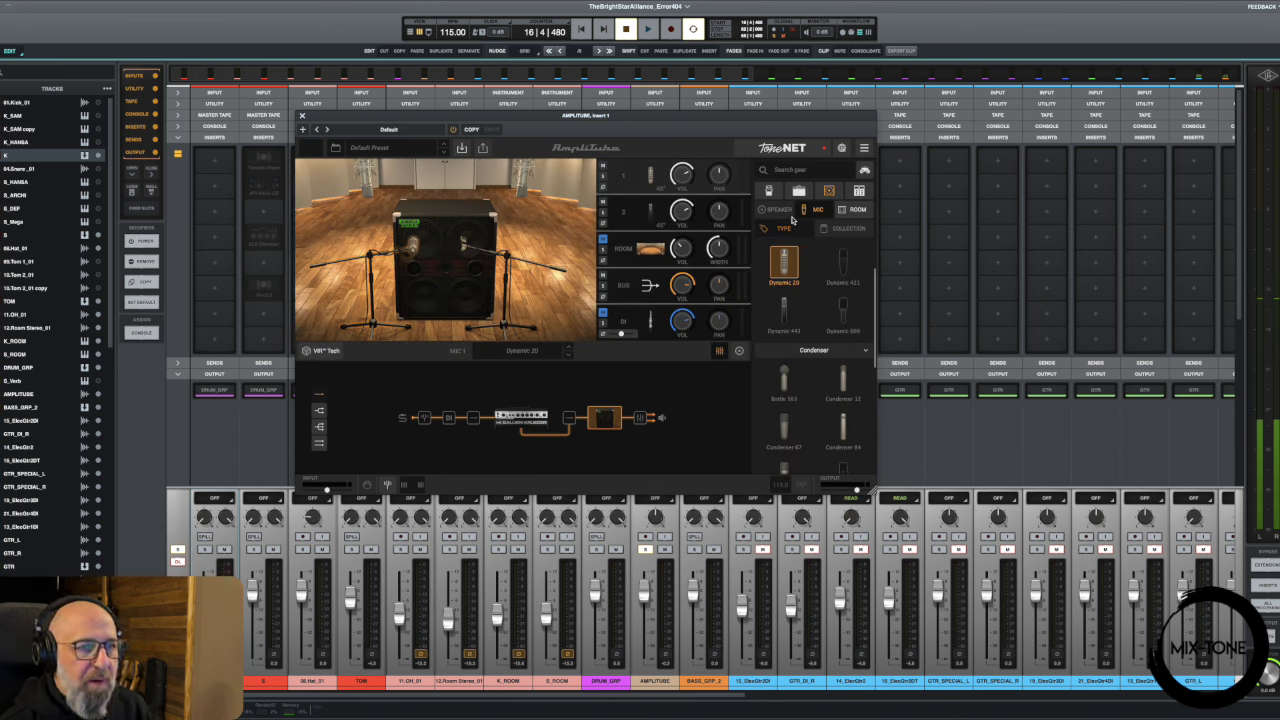
pyautogui.click(855, 209)
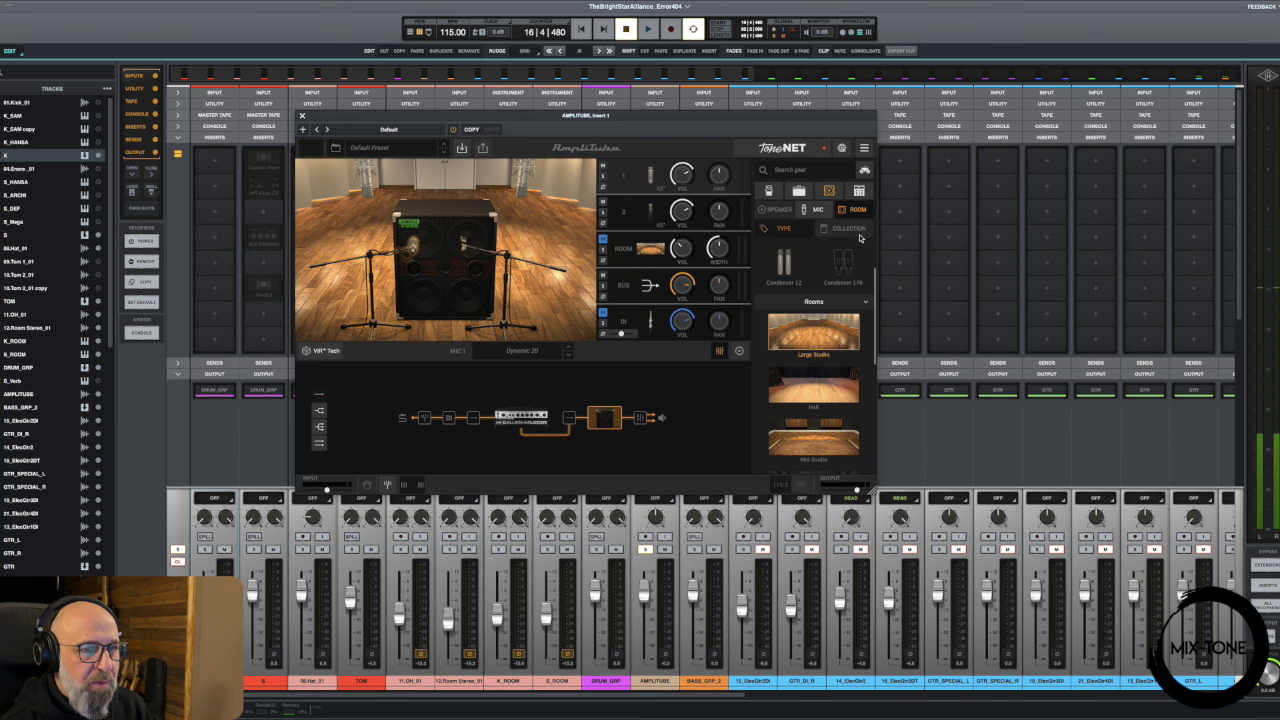
pyautogui.click(799, 191)
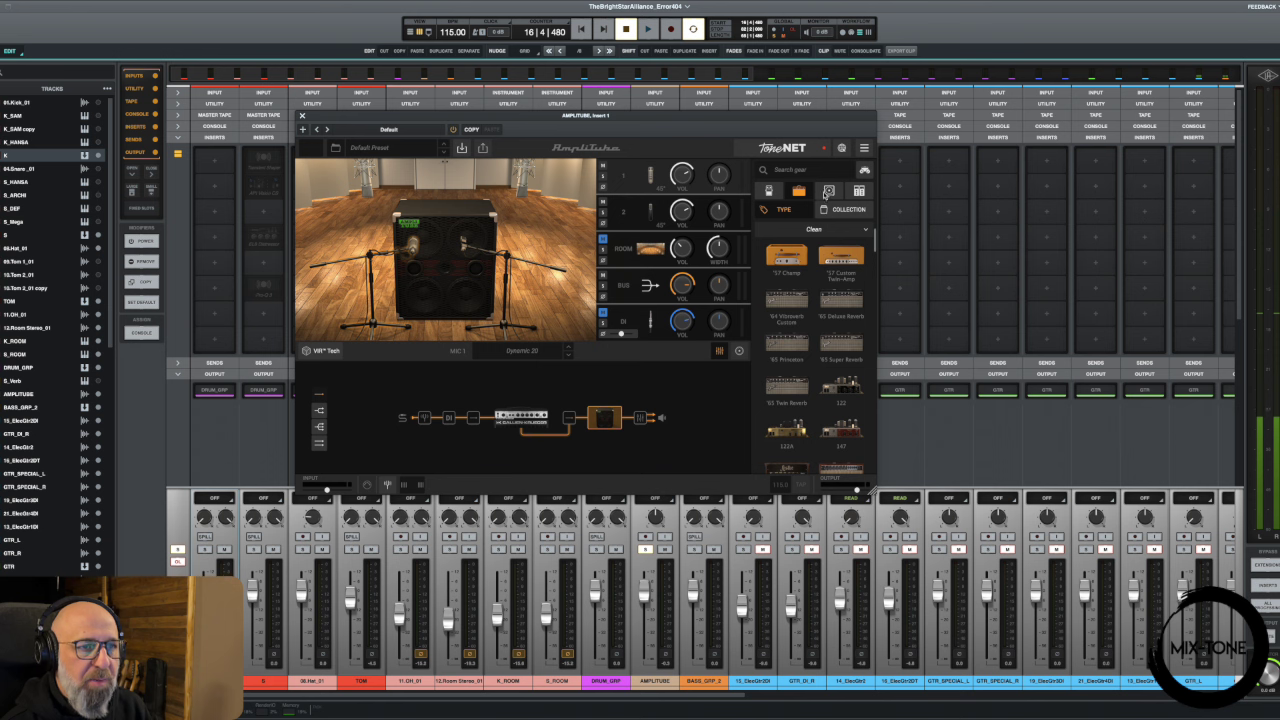
# - Unmute the DI channel, insert the Pinnacle Deluxe distortion pedal into the DI path and enlarge the pedal
pyautogui.click(603, 316)
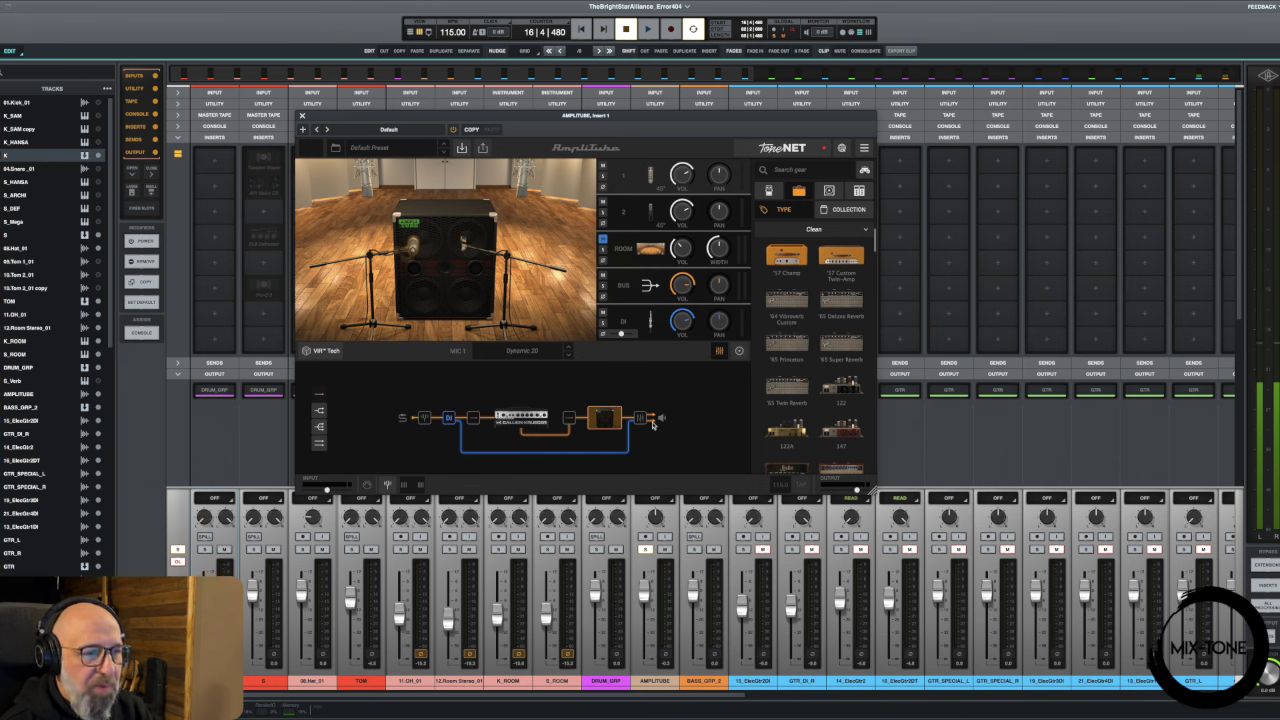
pyautogui.click(641, 420)
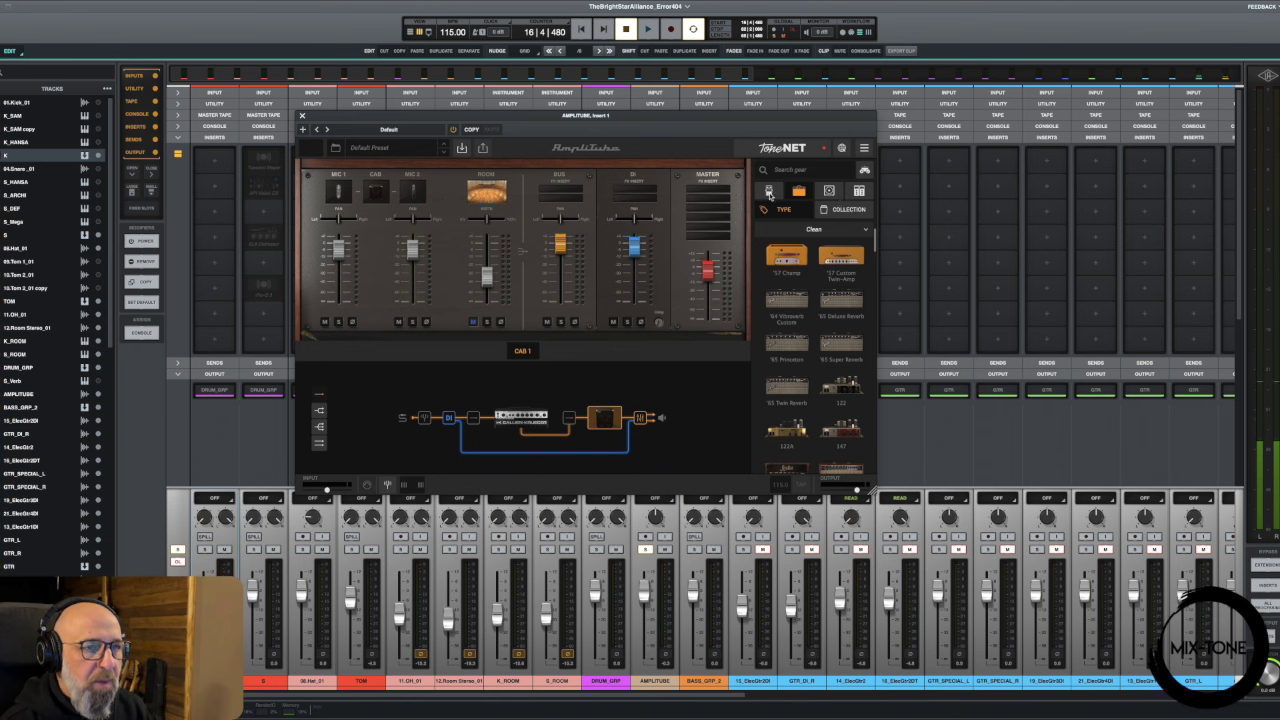
pyautogui.click(769, 193)
pyautogui.moveTo(875, 254); pyautogui.dragTo(876, 285)
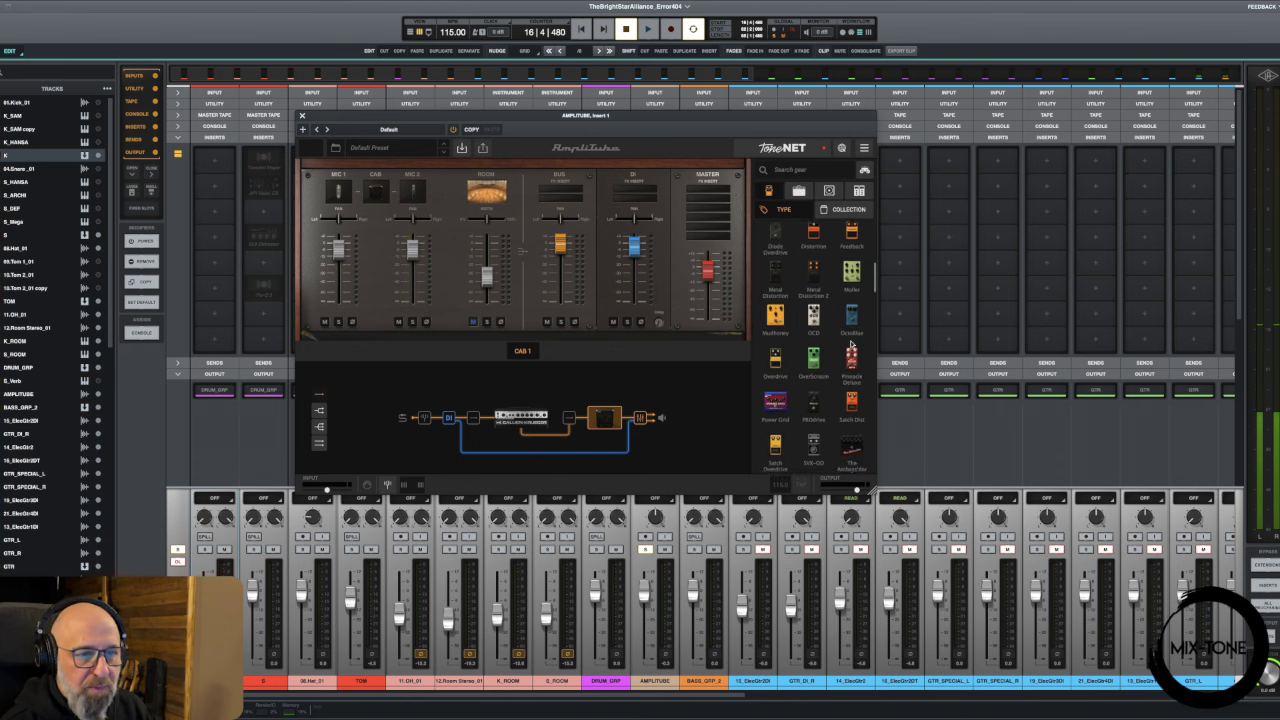
pyautogui.moveTo(853, 360); pyautogui.dragTo(545, 450)
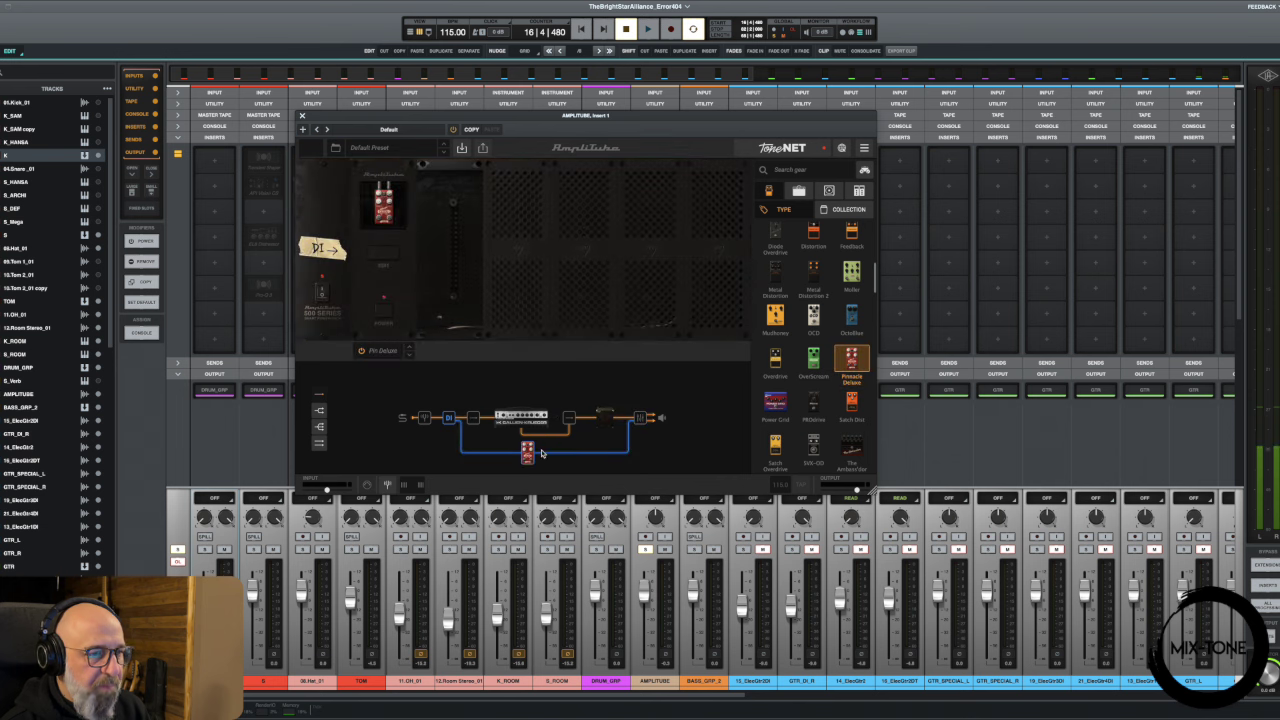
pyautogui.click(384, 259)
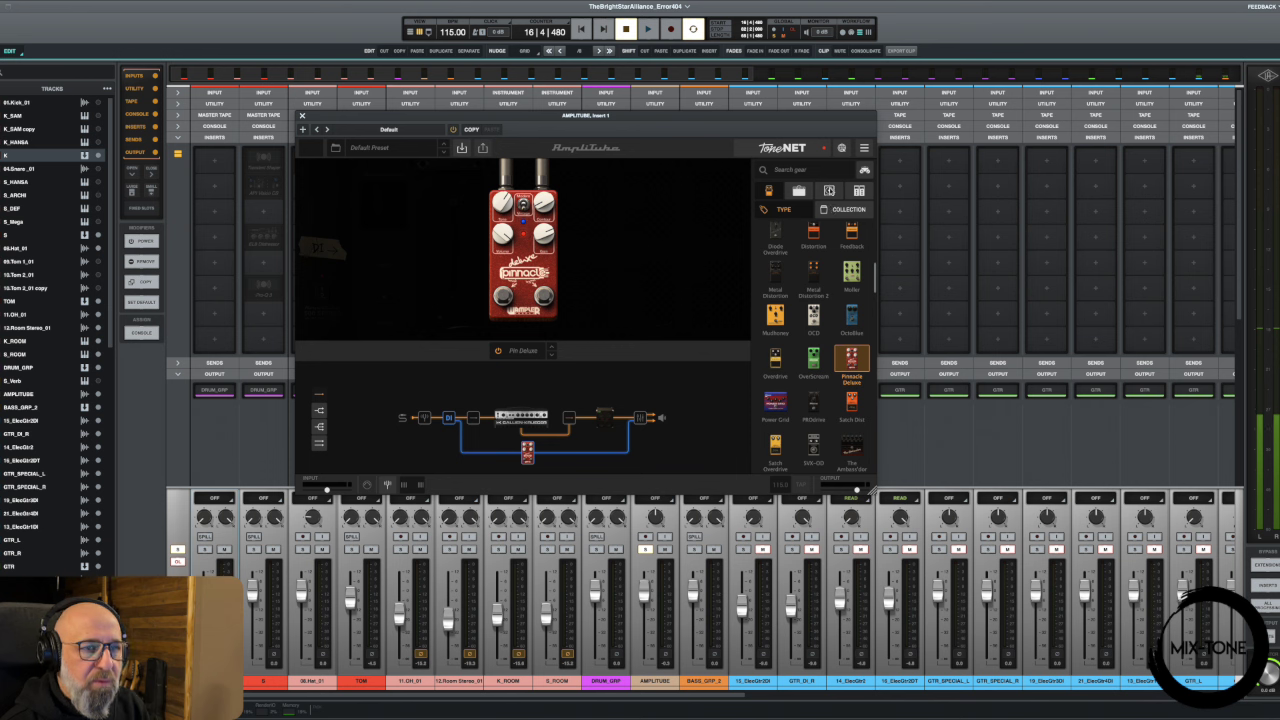
# - Browse the gear by collection and by type, examining the Wampler pedals, the Gallien-Krueger amp and the cabinet categories
pyautogui.click(833, 212)
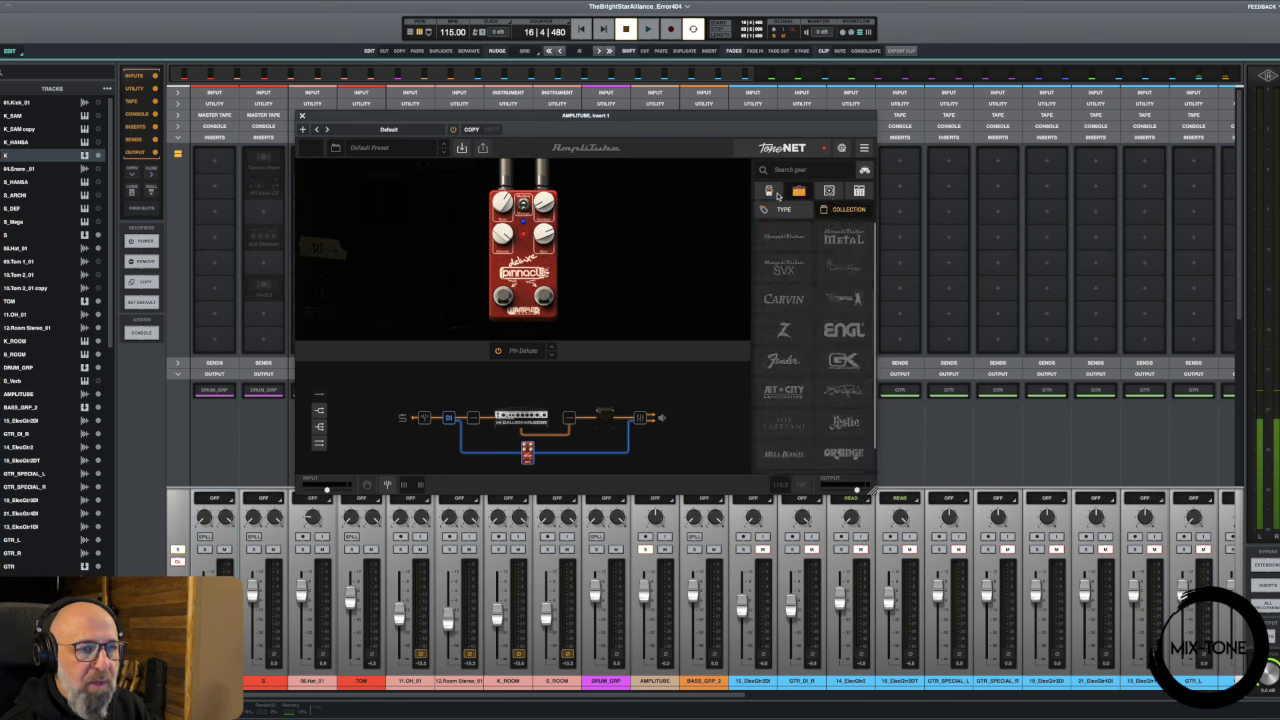
pyautogui.click(769, 191)
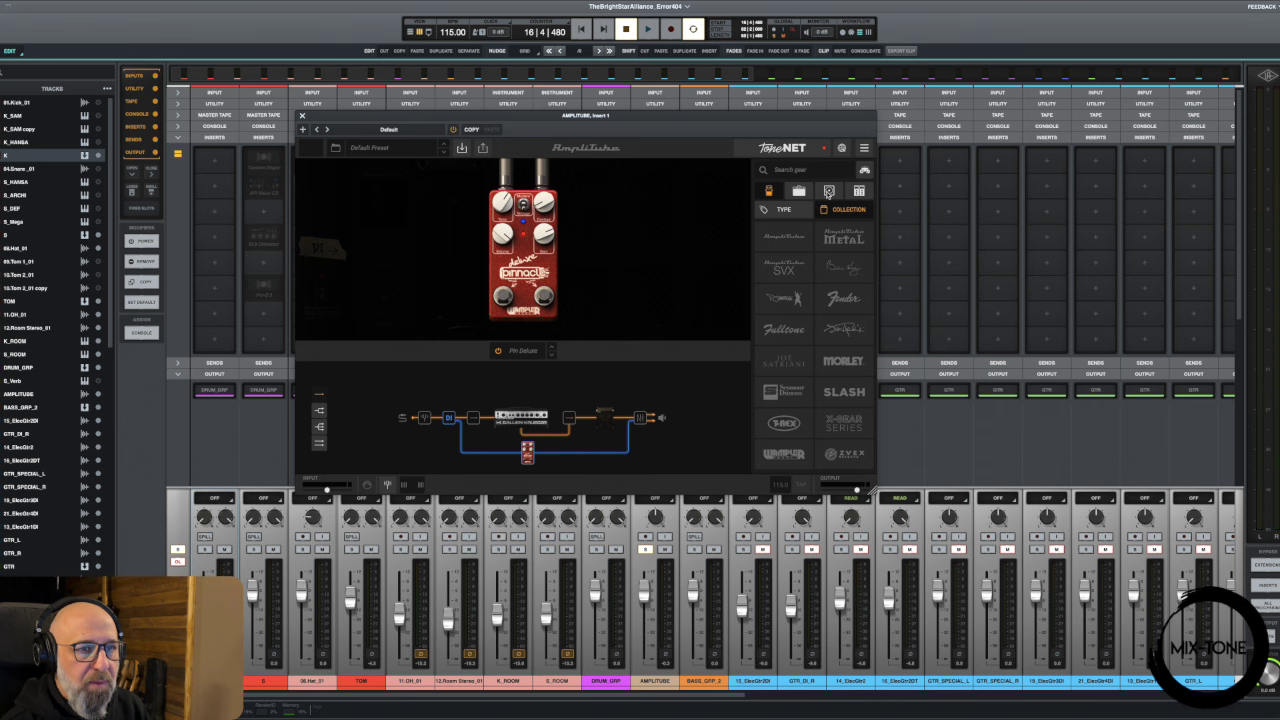
pyautogui.click(829, 191)
pyautogui.click(527, 452)
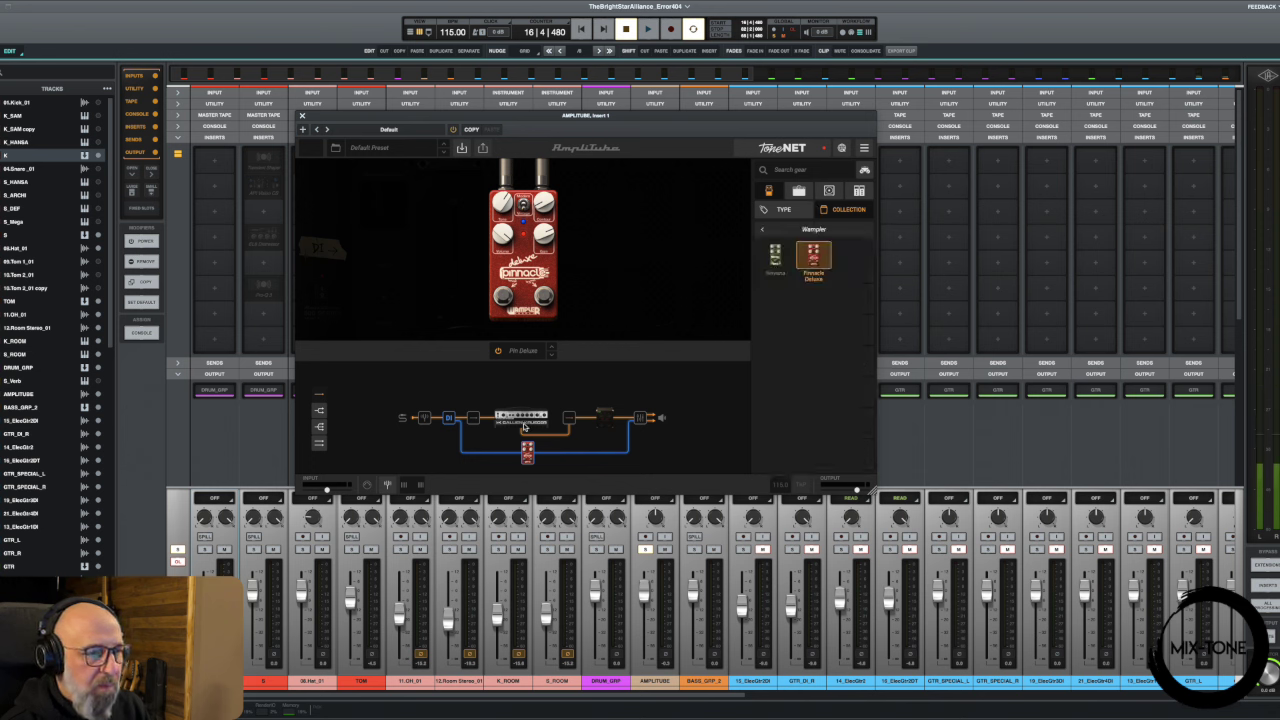
pyautogui.click(522, 422)
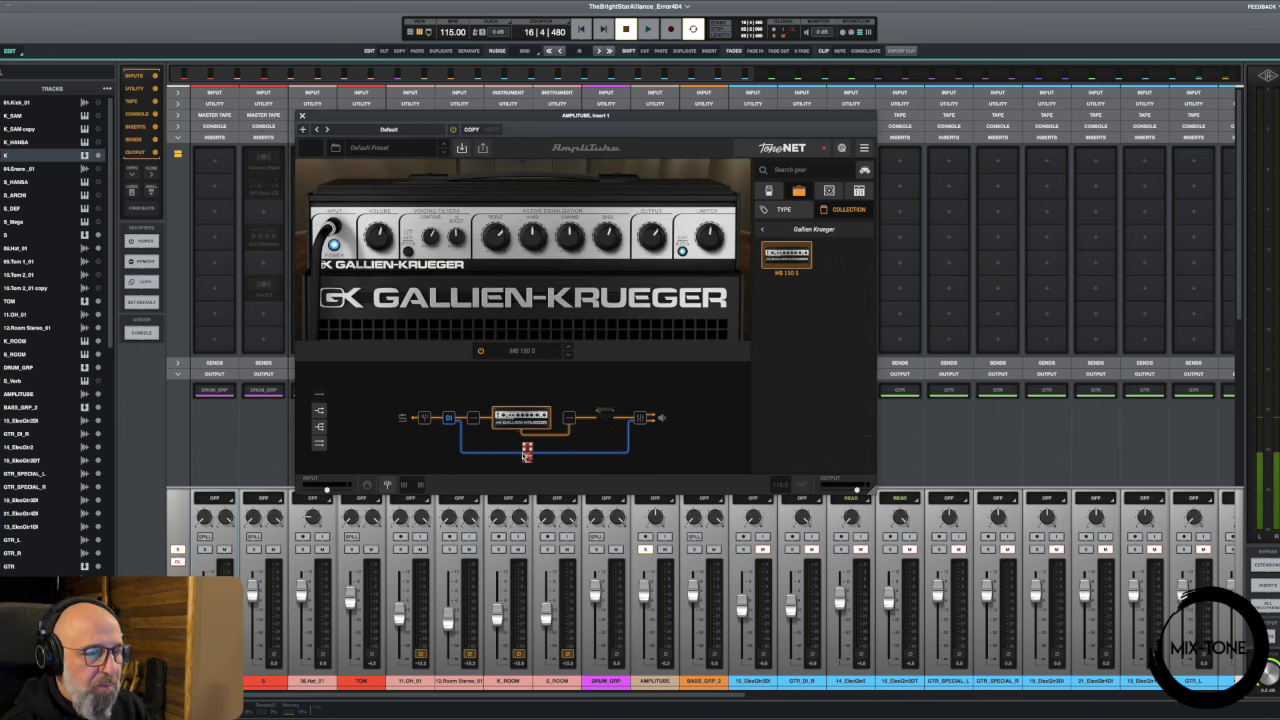
pyautogui.click(527, 453)
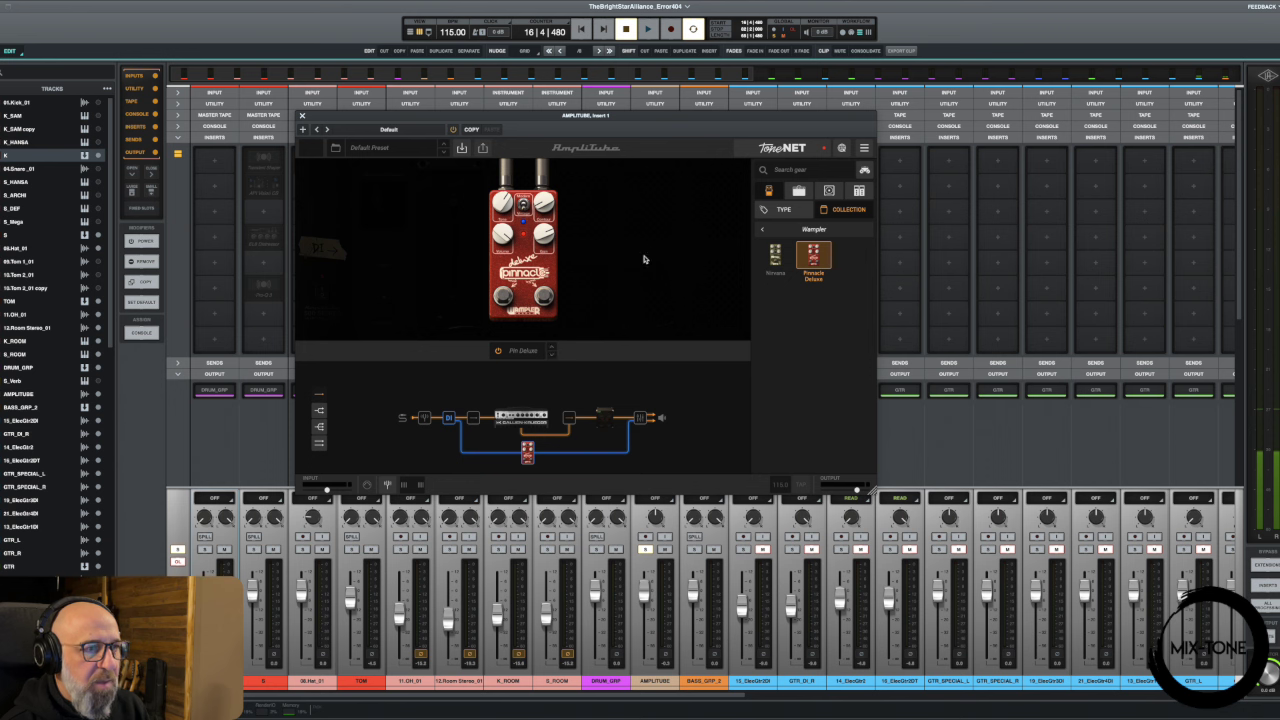
pyautogui.click(768, 230)
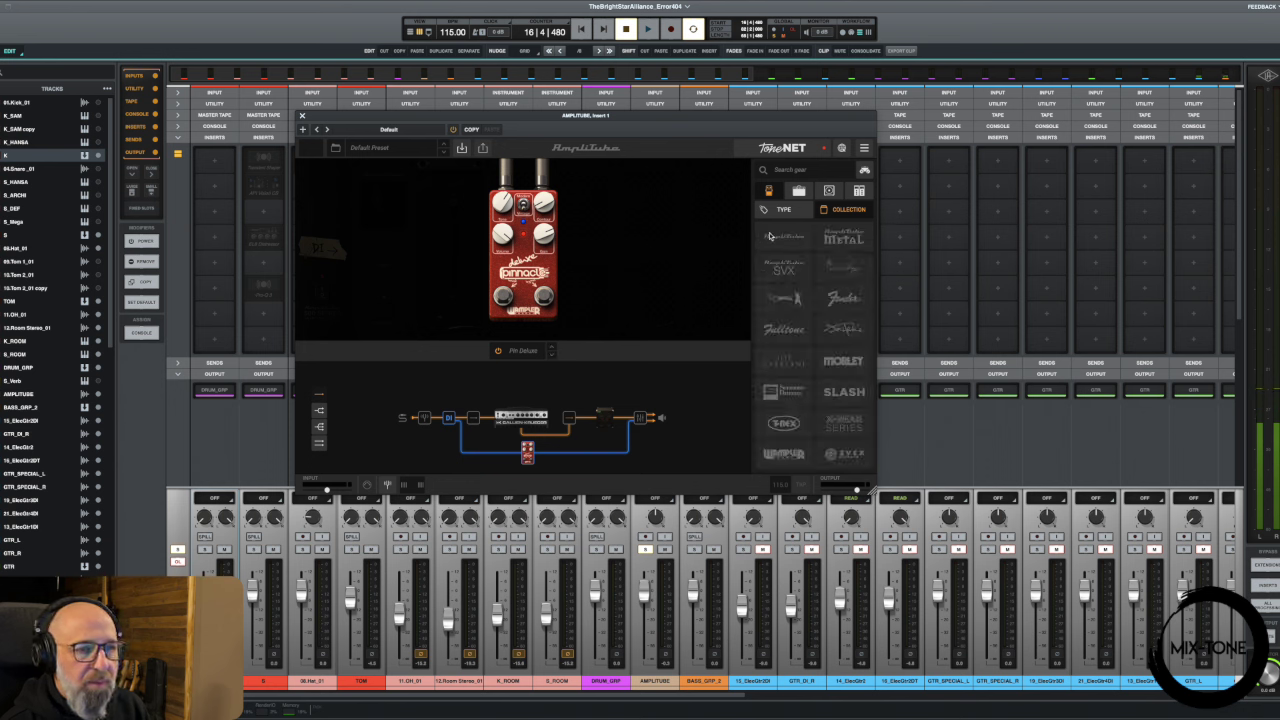
pyautogui.click(778, 211)
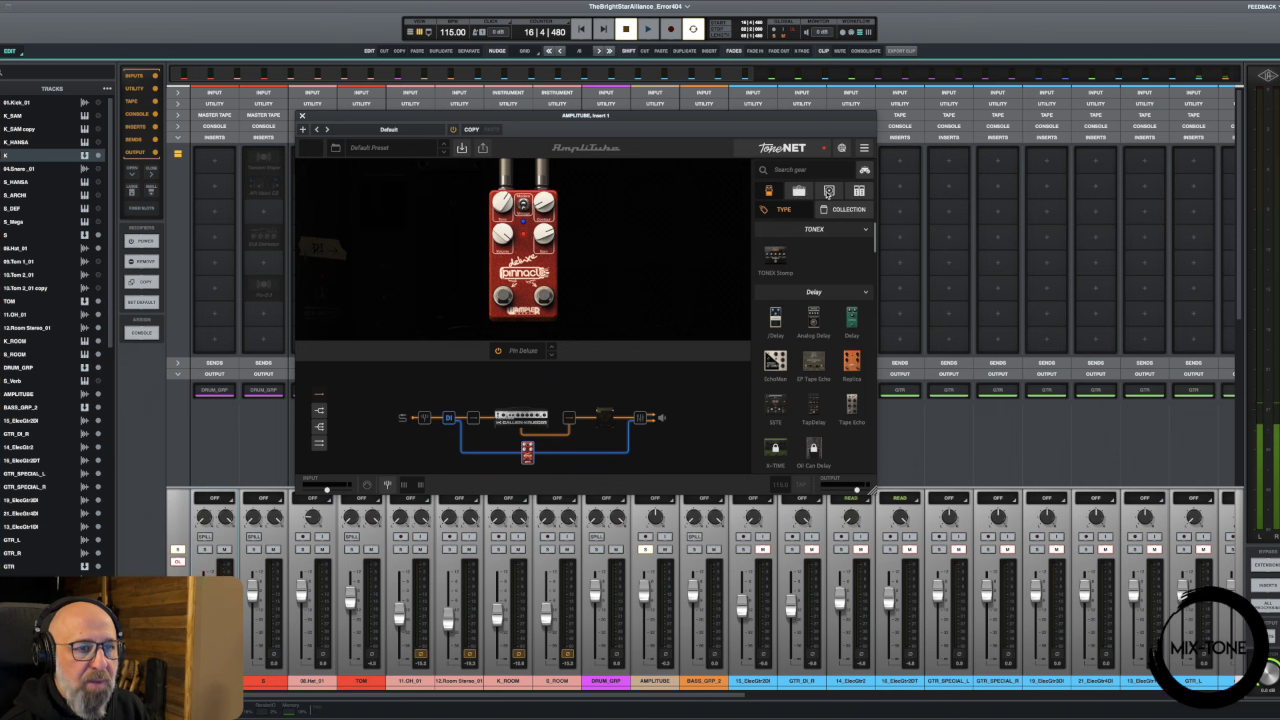
pyautogui.click(828, 191)
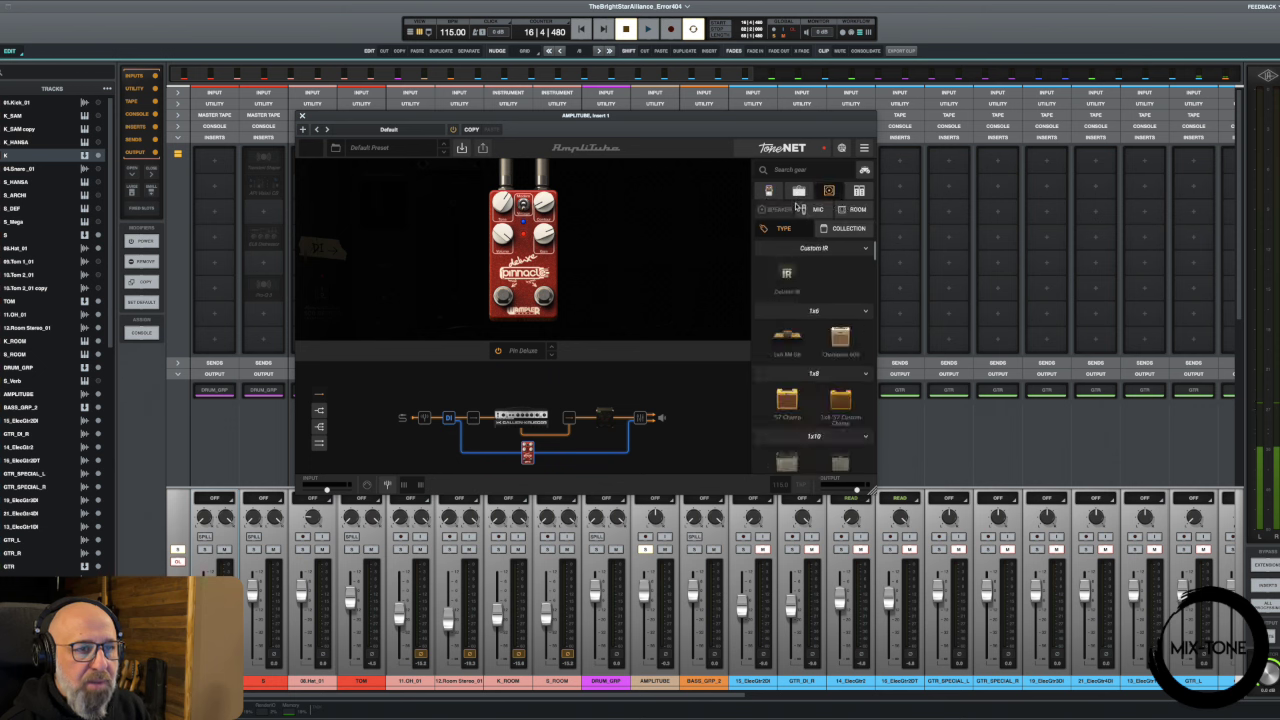
# - Adjust the Pinnacle Deluxe pedal during playback, setting its lower-left knob to 8.5 and lower-right knob to 4.8, and stop playback
pyautogui.click(801, 209)
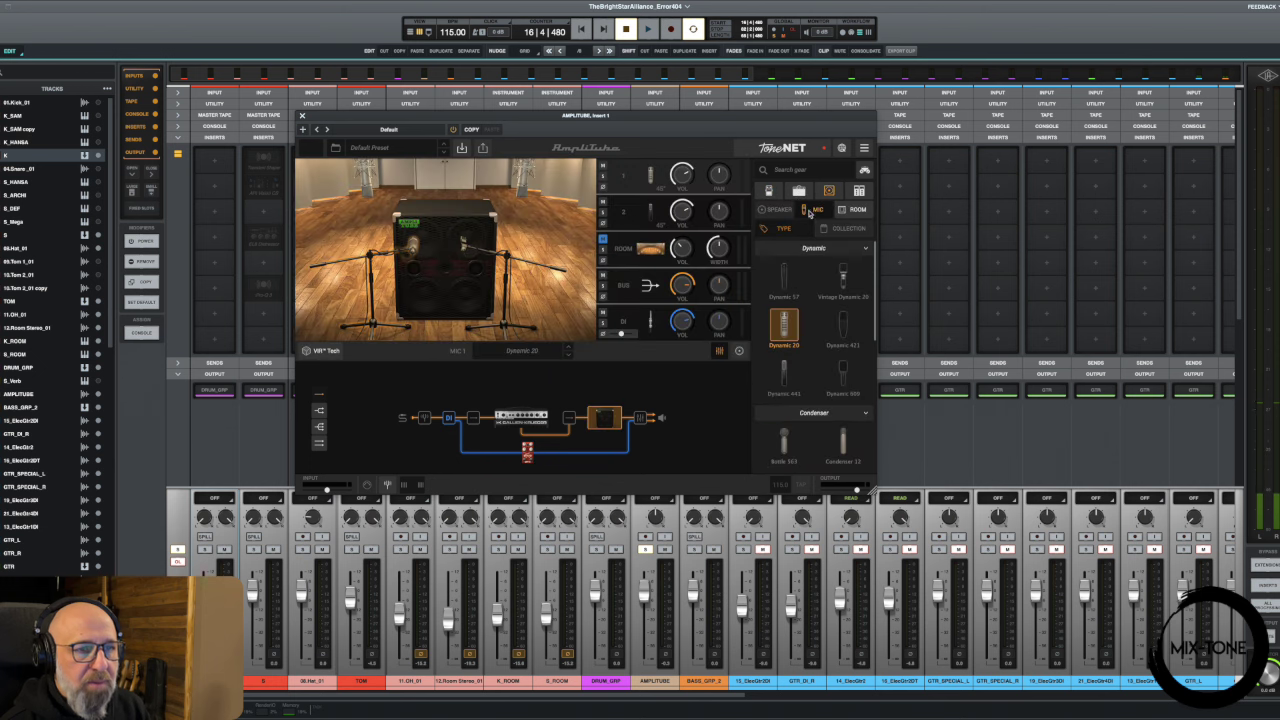
pyautogui.click(525, 452)
pyautogui.press('space')
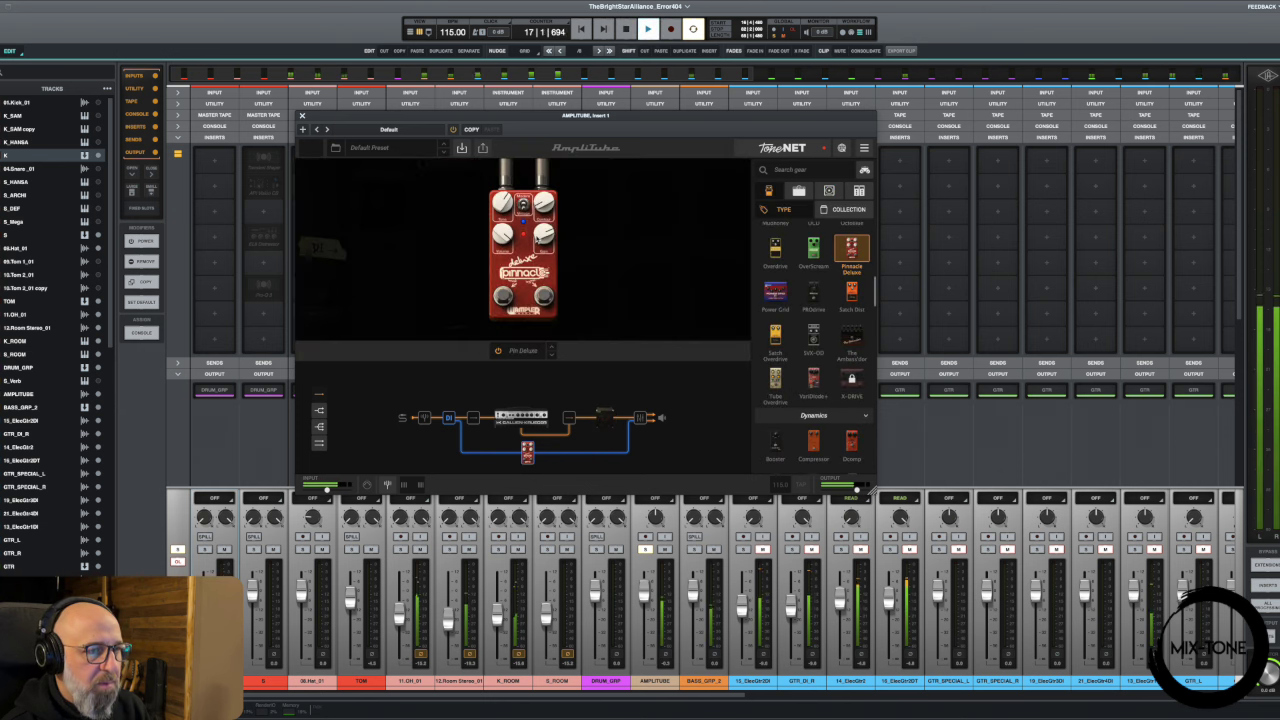
pyautogui.moveTo(544, 236); pyautogui.dragTo(504, 251)
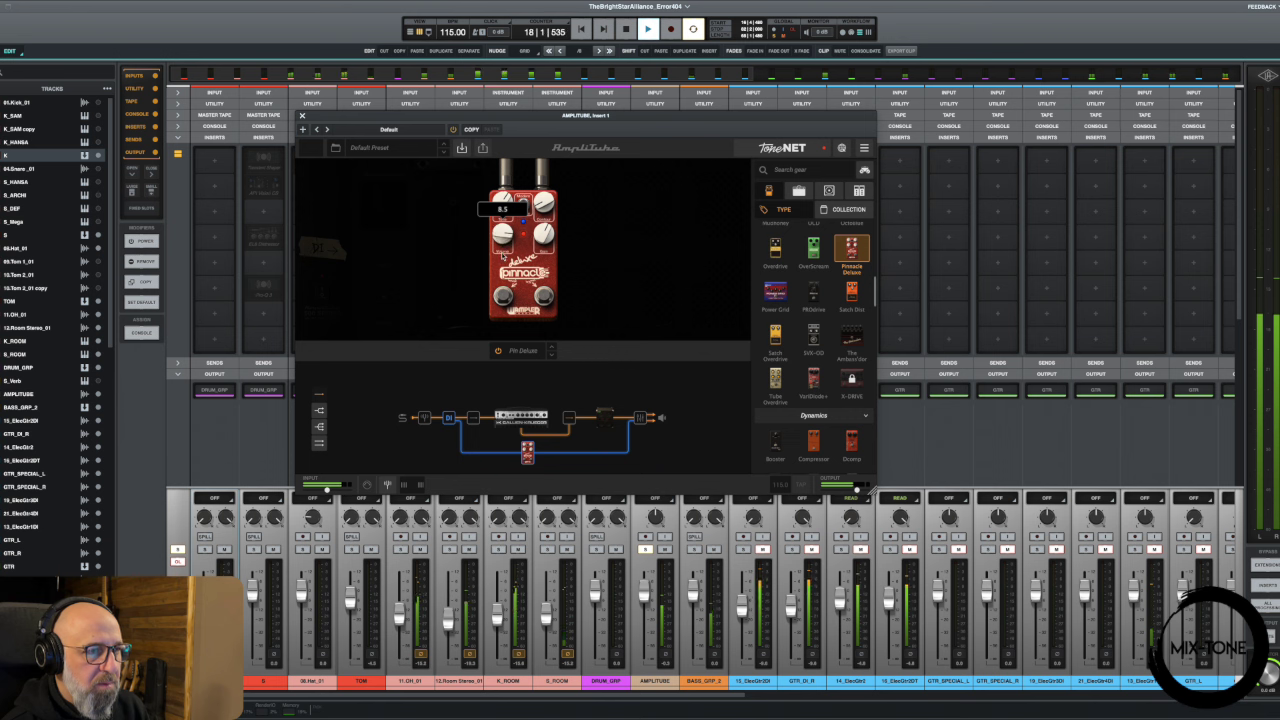
pyautogui.moveTo(503, 203); pyautogui.dragTo(499, 305)
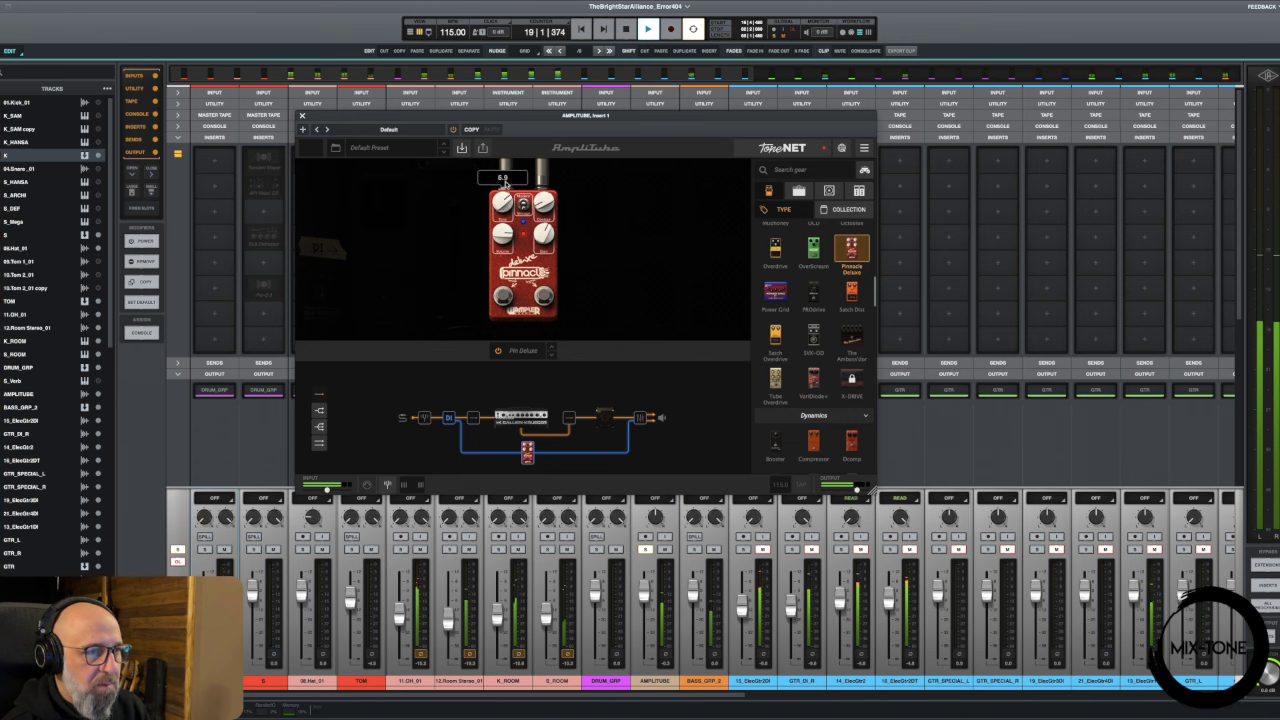
pyautogui.moveTo(545, 151); pyautogui.dragTo(545, 244)
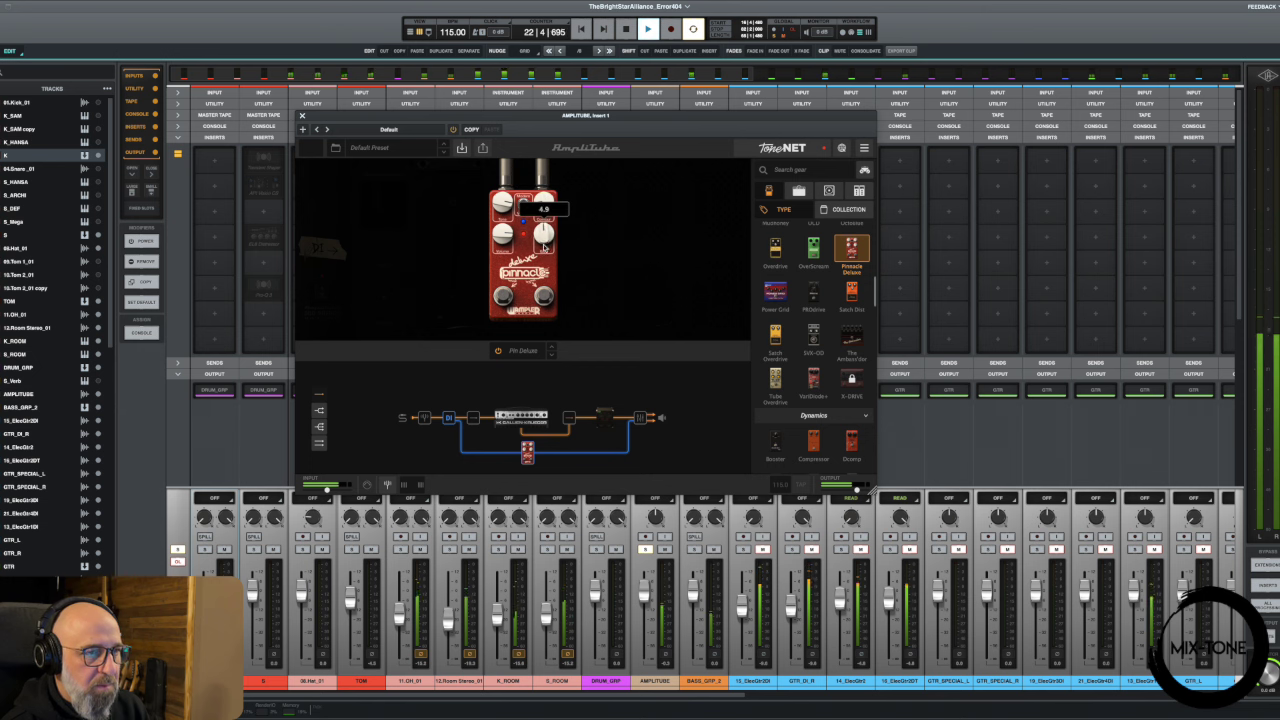
pyautogui.moveTo(507, 246)
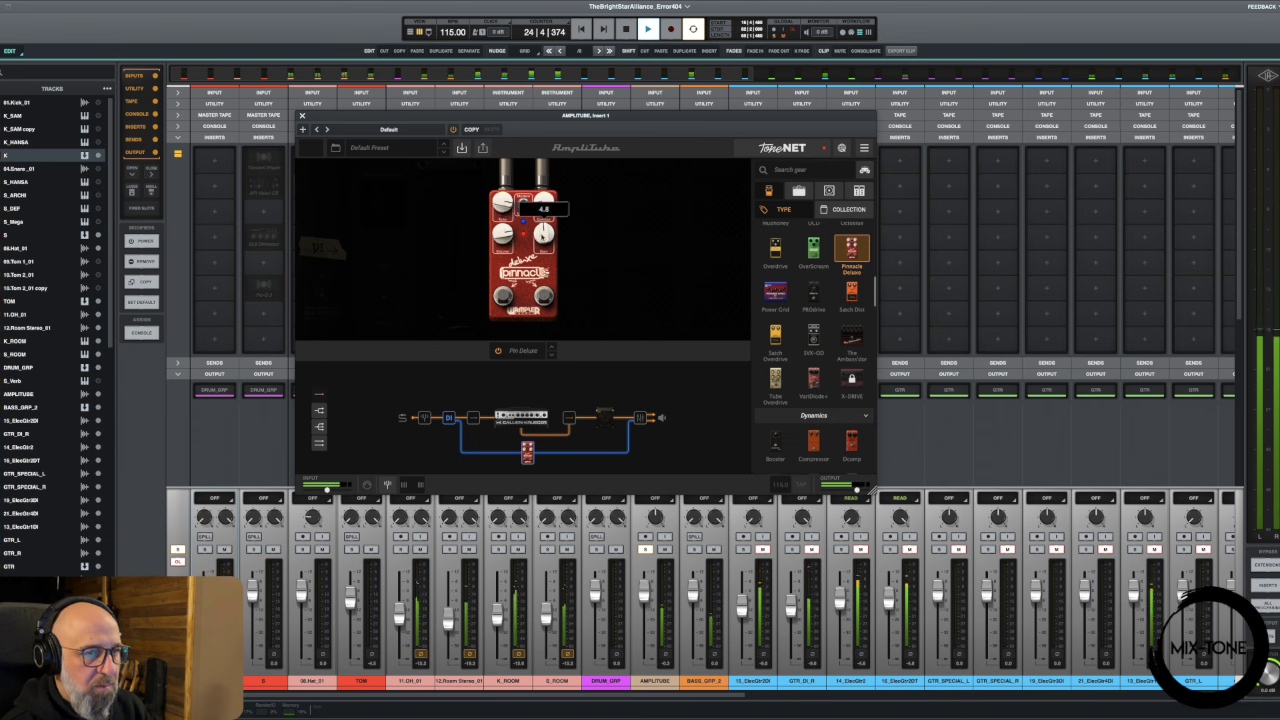
pyautogui.press('space')
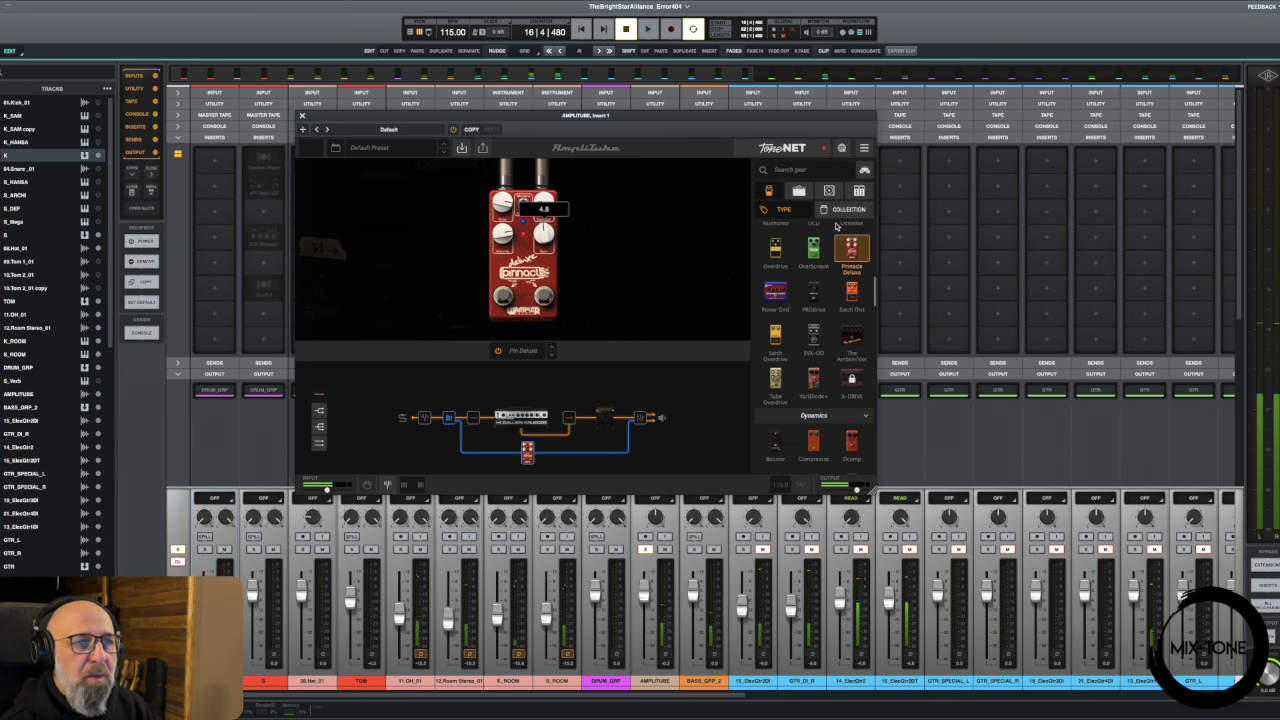
# - Check the cabinet microphones, return to the Pinnacle Deluxe and set its lower-left knob to 5.2 during playback
pyautogui.click(799, 191)
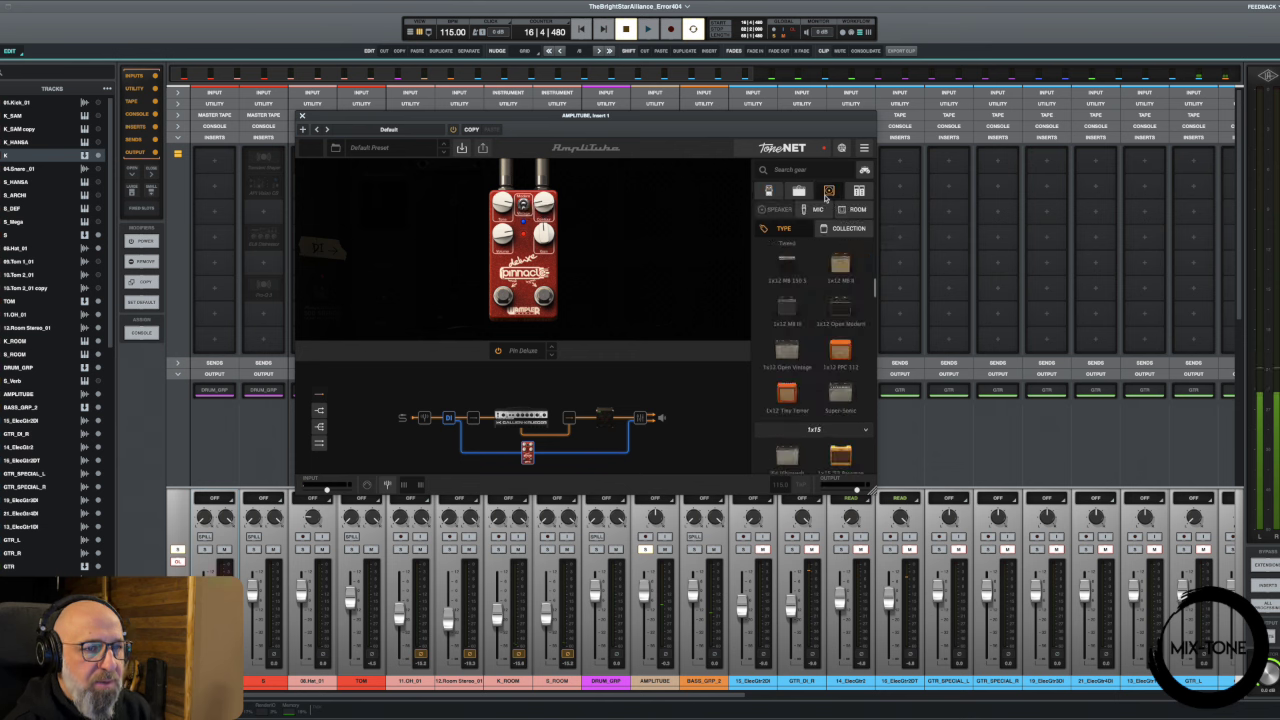
pyautogui.click(814, 210)
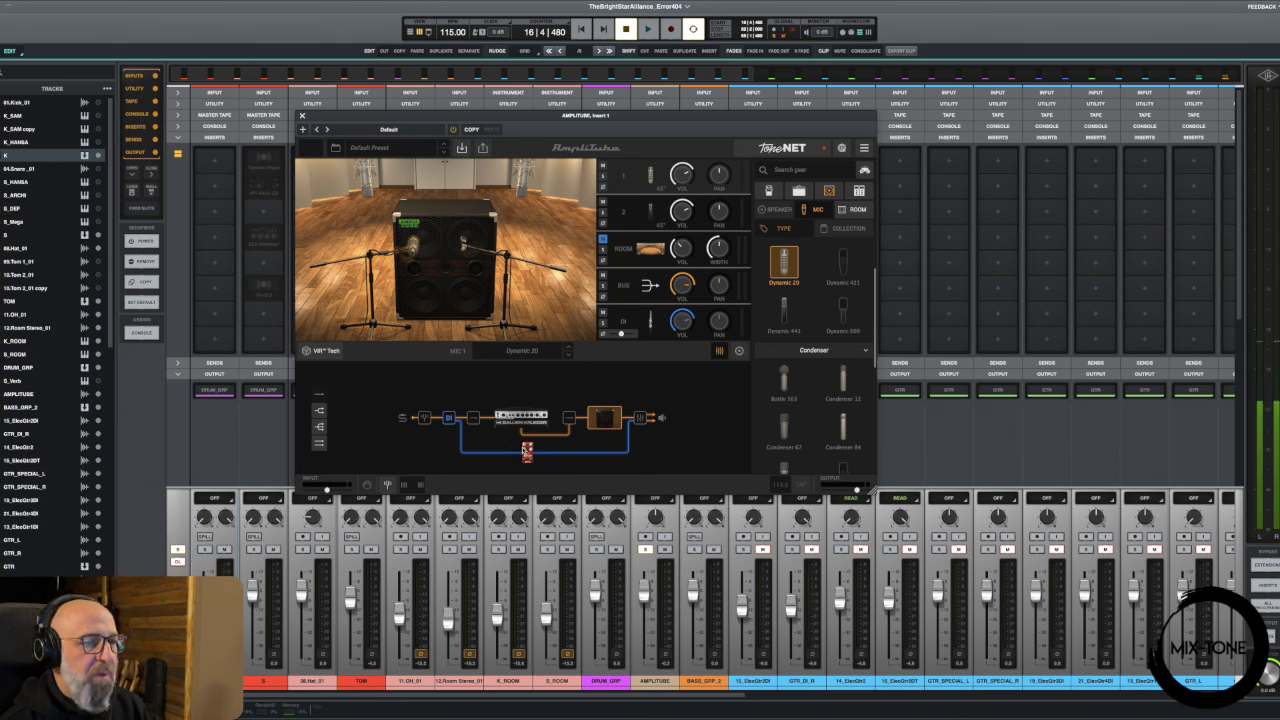
pyautogui.click(527, 451)
pyautogui.press('space')
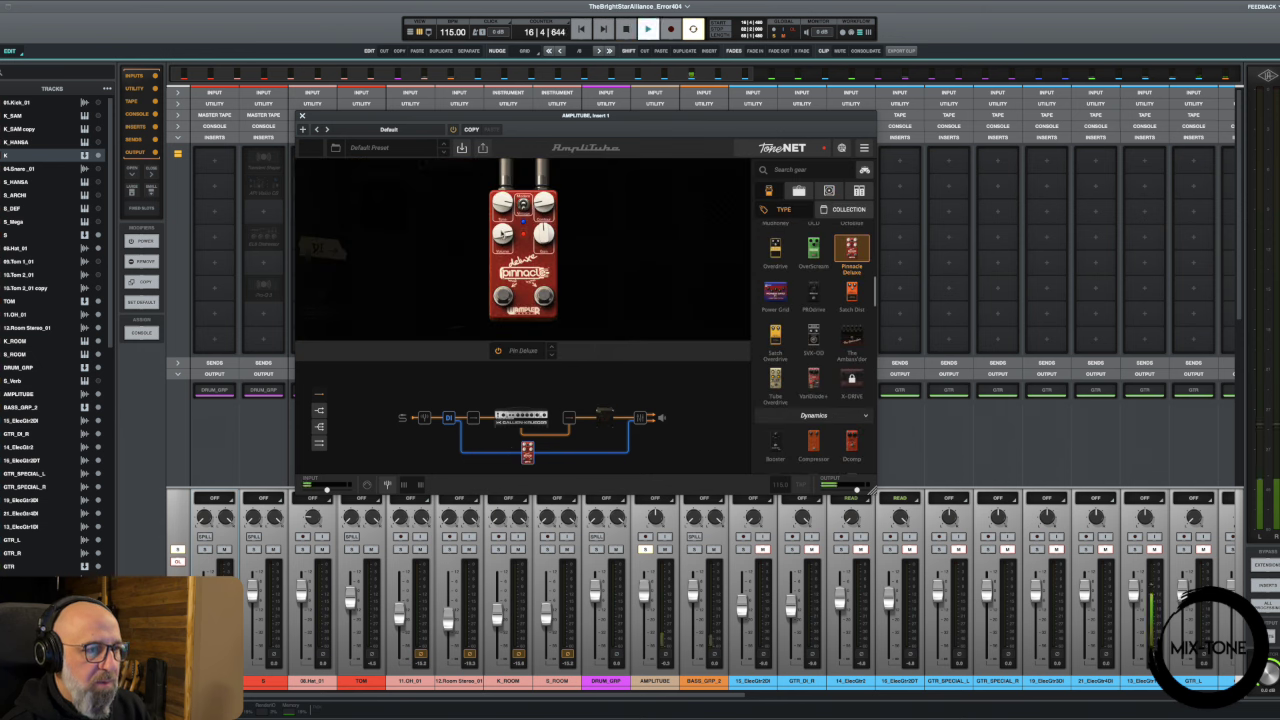
pyautogui.moveTo(503, 317); pyautogui.dragTo(507, 270)
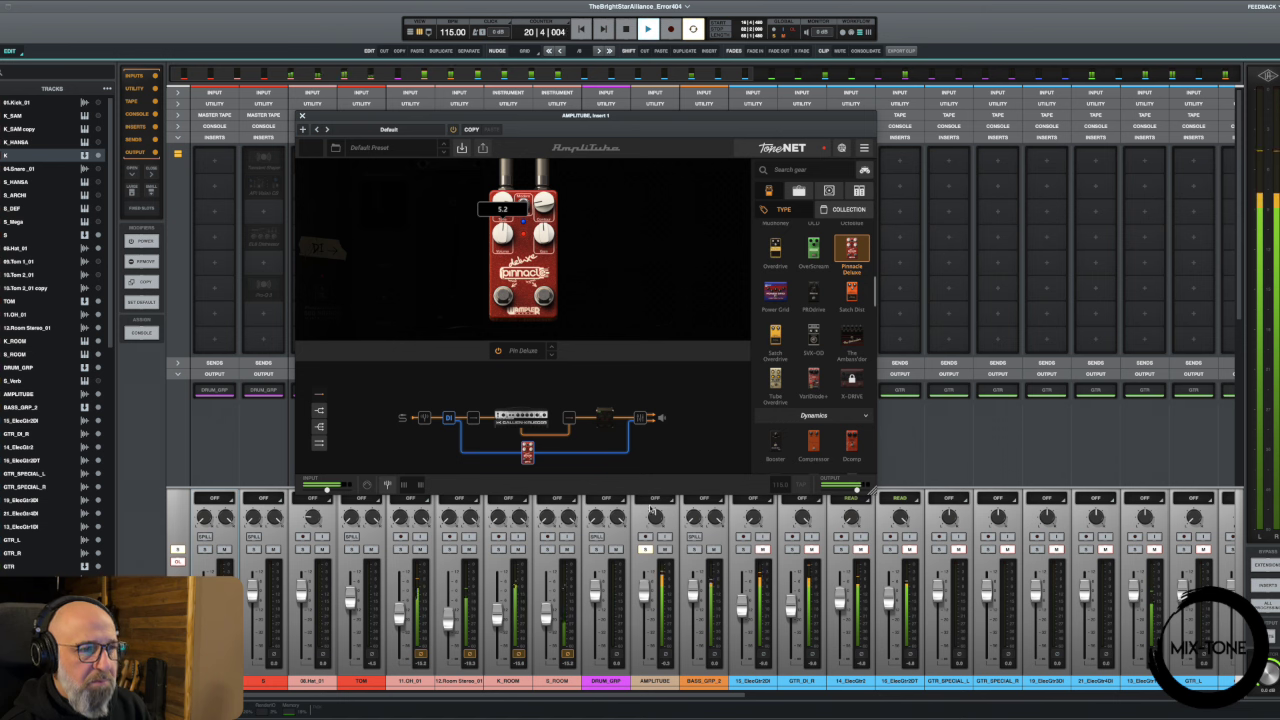
pyautogui.press('space')
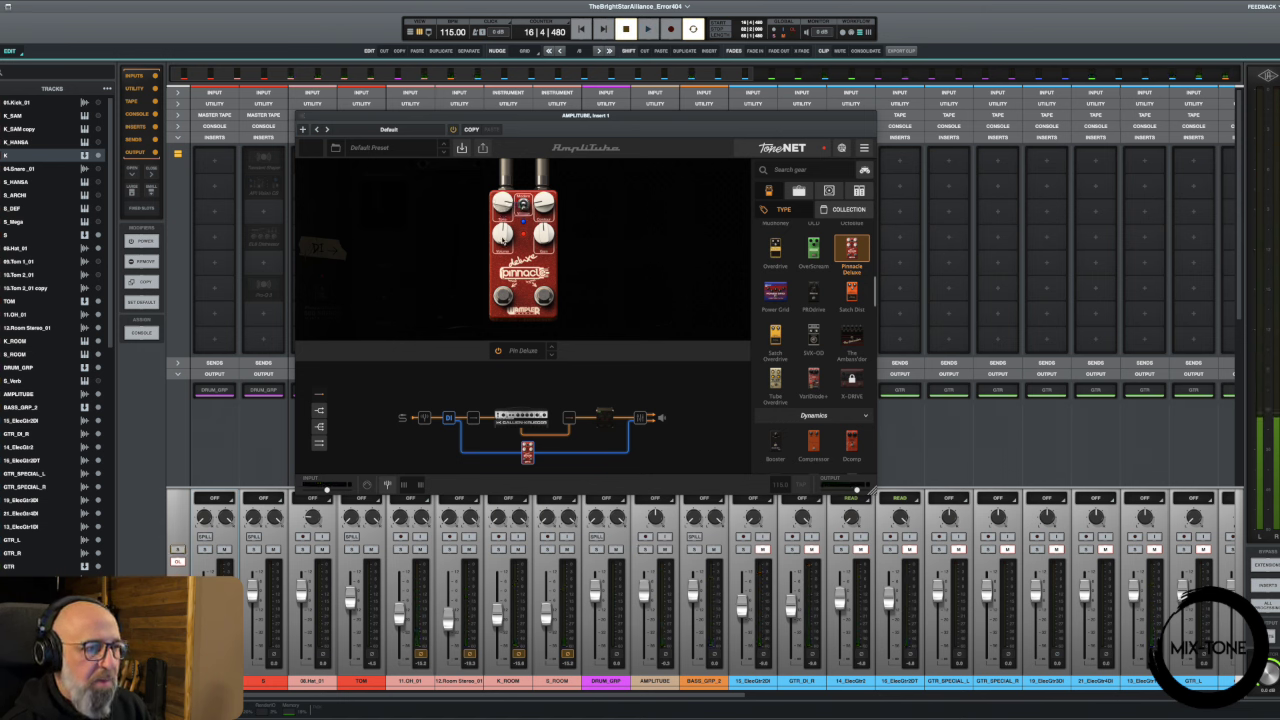
# - Play the track again and set the Pinnacle Deluxe's lower-left knob to 6.7 and lower-right knob to 4.7
pyautogui.press('space')
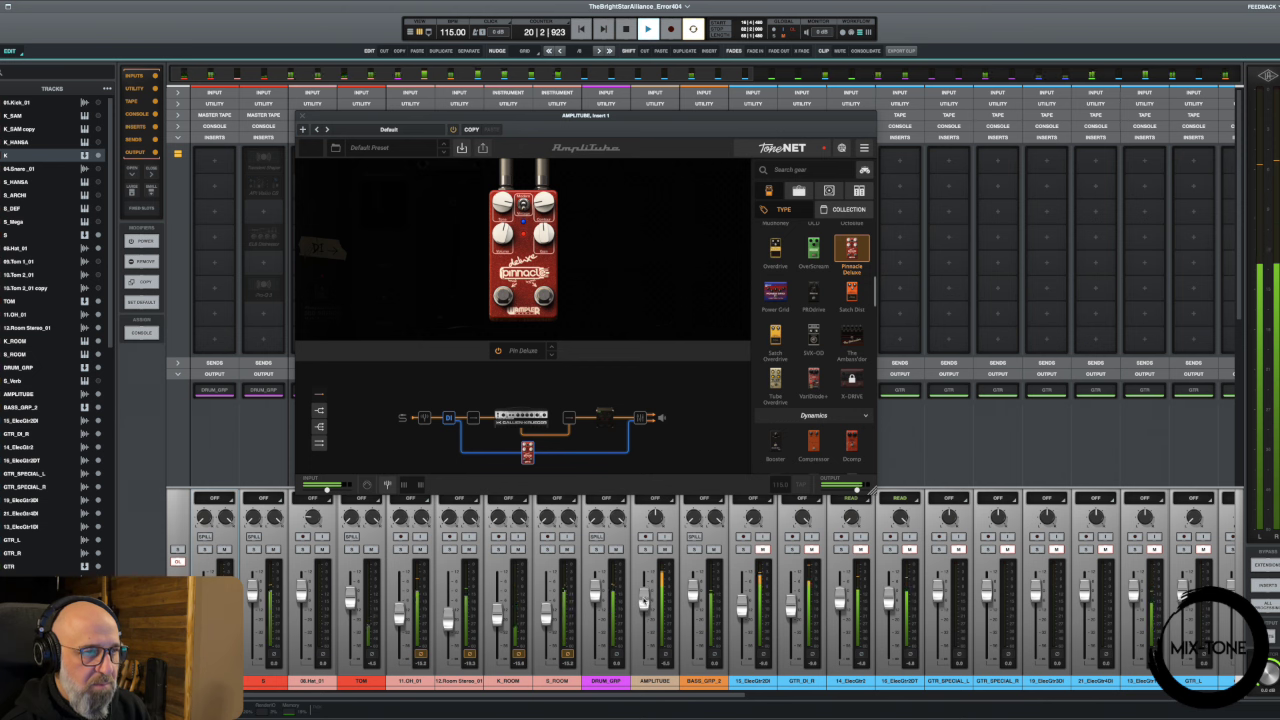
pyautogui.moveTo(507, 234); pyautogui.dragTo(543, 247)
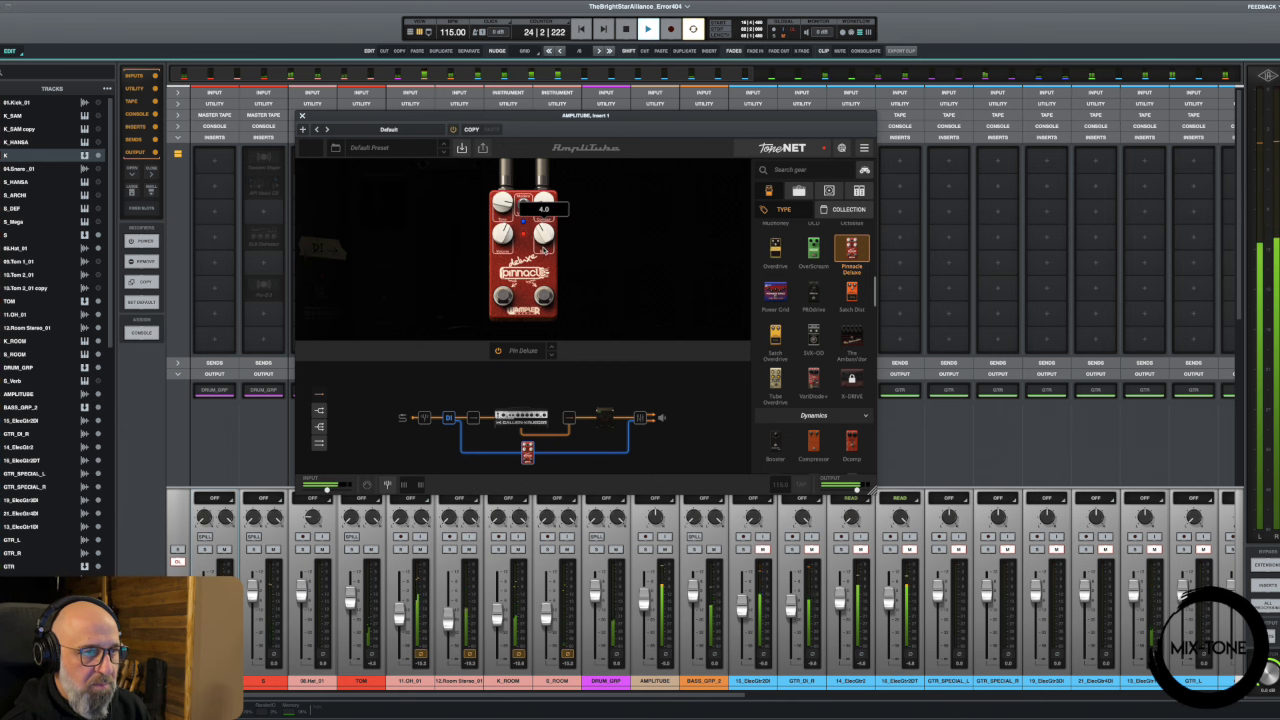
pyautogui.moveTo(545, 203)
pyautogui.moveTo(545, 203); pyautogui.dragTo(547, 228)
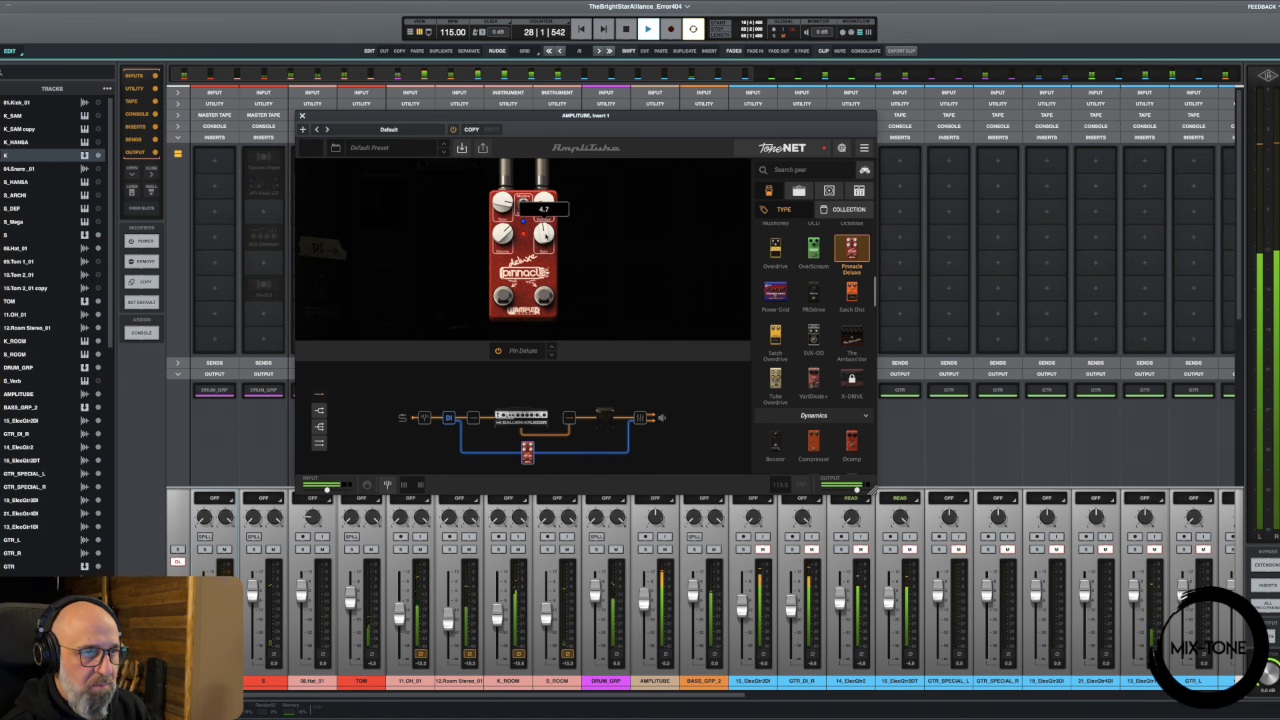
pyautogui.moveTo(500, 239)
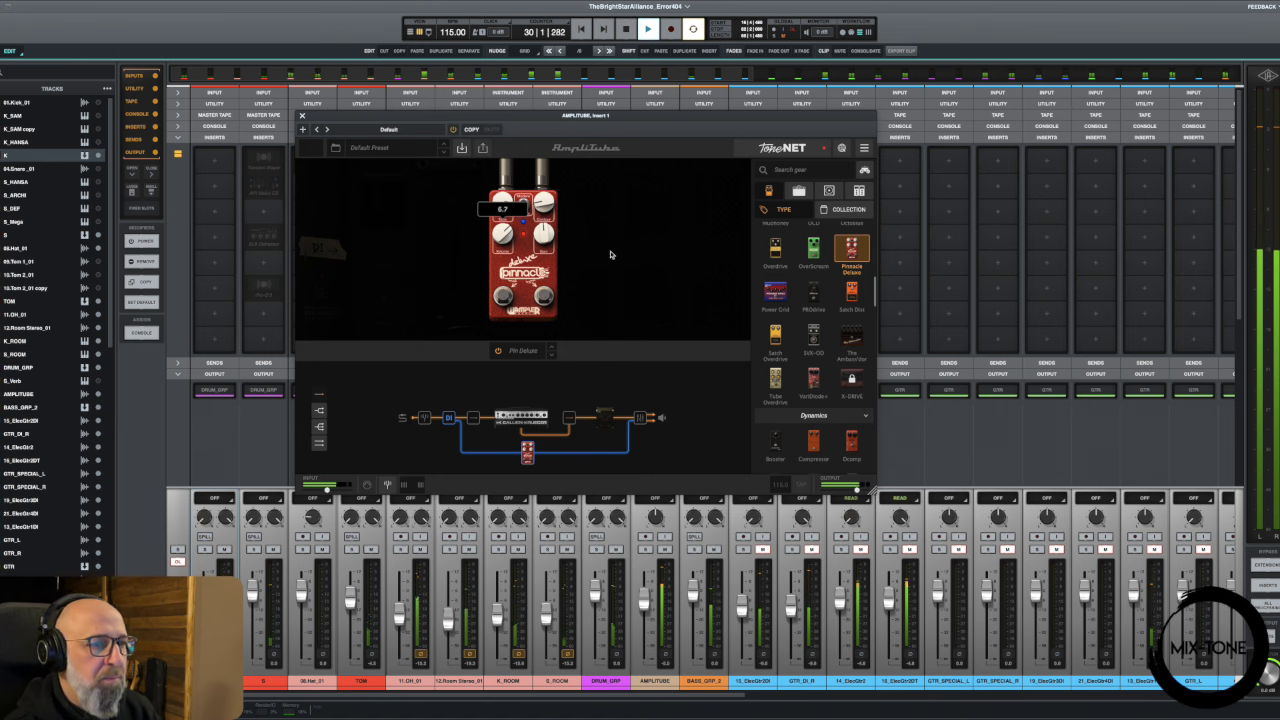
pyautogui.press('space')
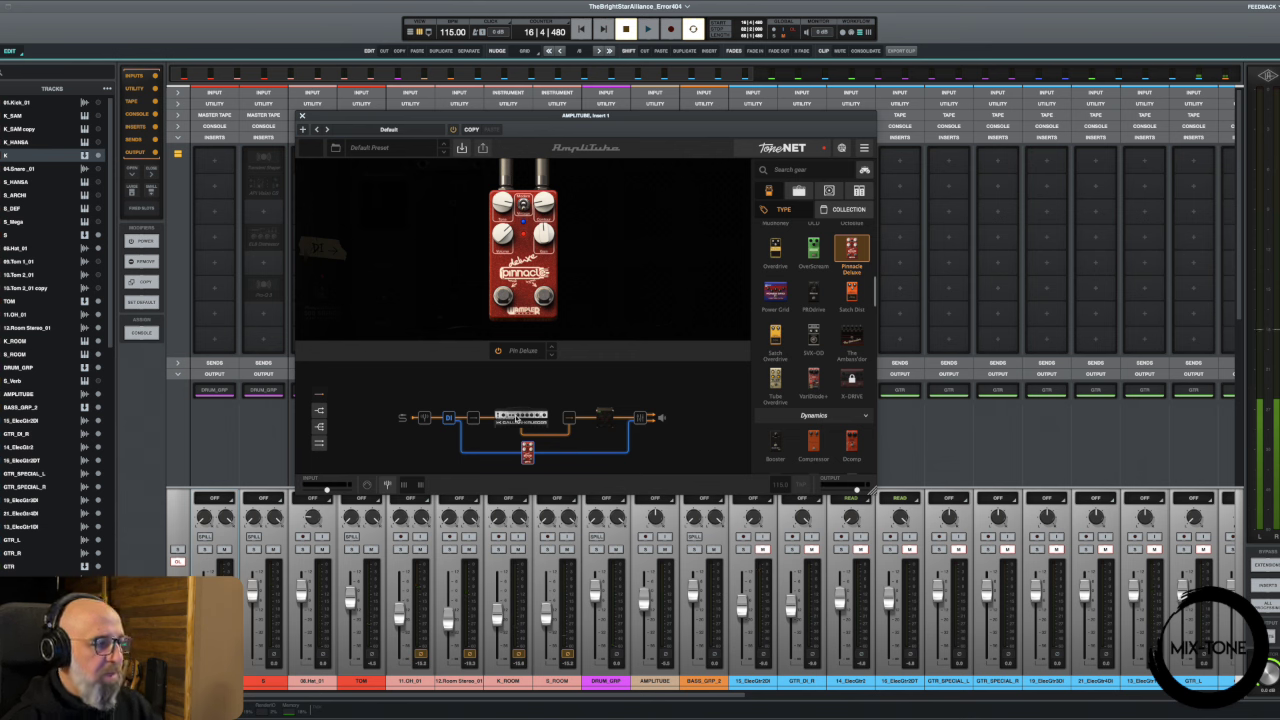
# - Review the signal chain: the MB 150 S amp, the cabinet, its second microphone and the Pinnacle Deluxe pedal
pyautogui.click(519, 417)
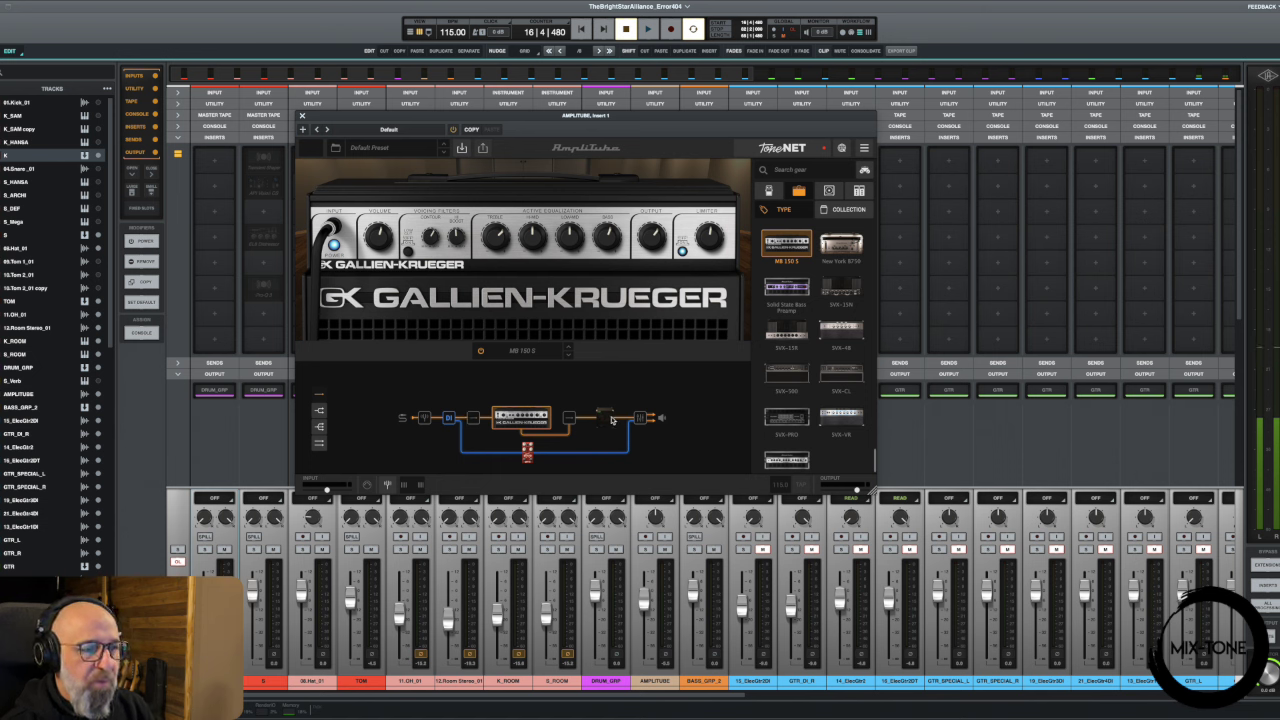
pyautogui.click(606, 418)
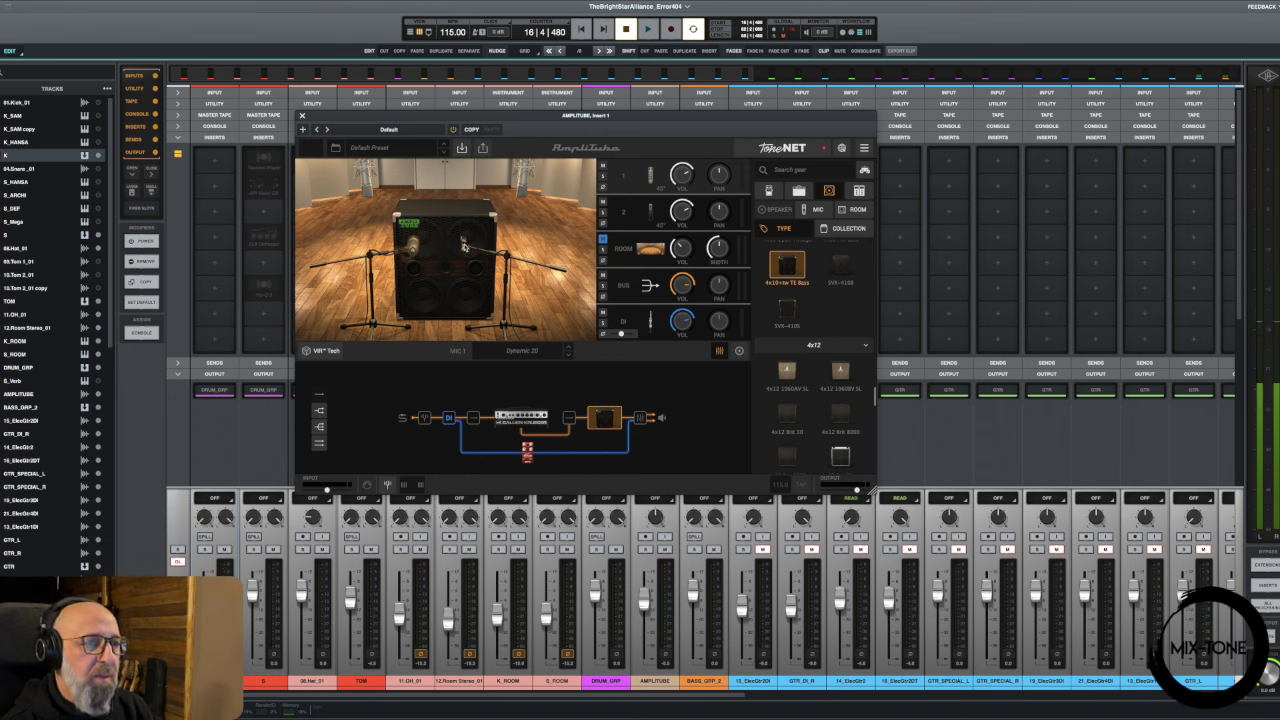
pyautogui.click(463, 247)
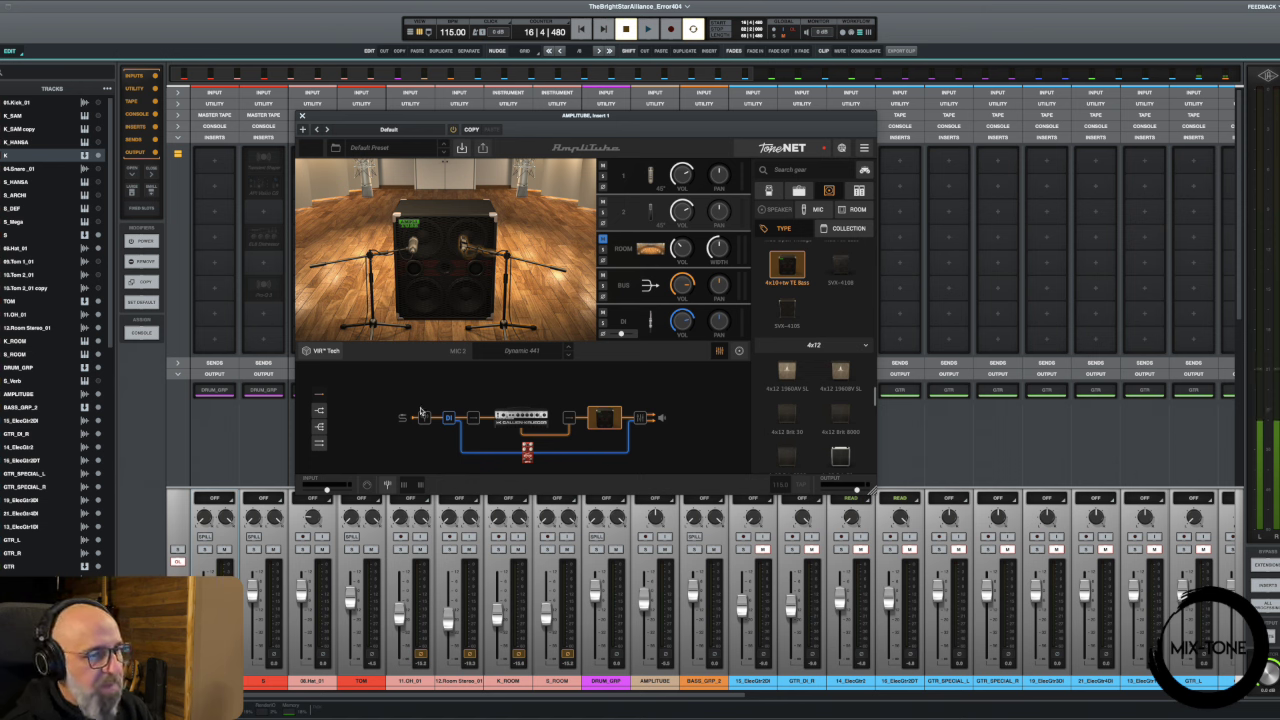
pyautogui.click(528, 453)
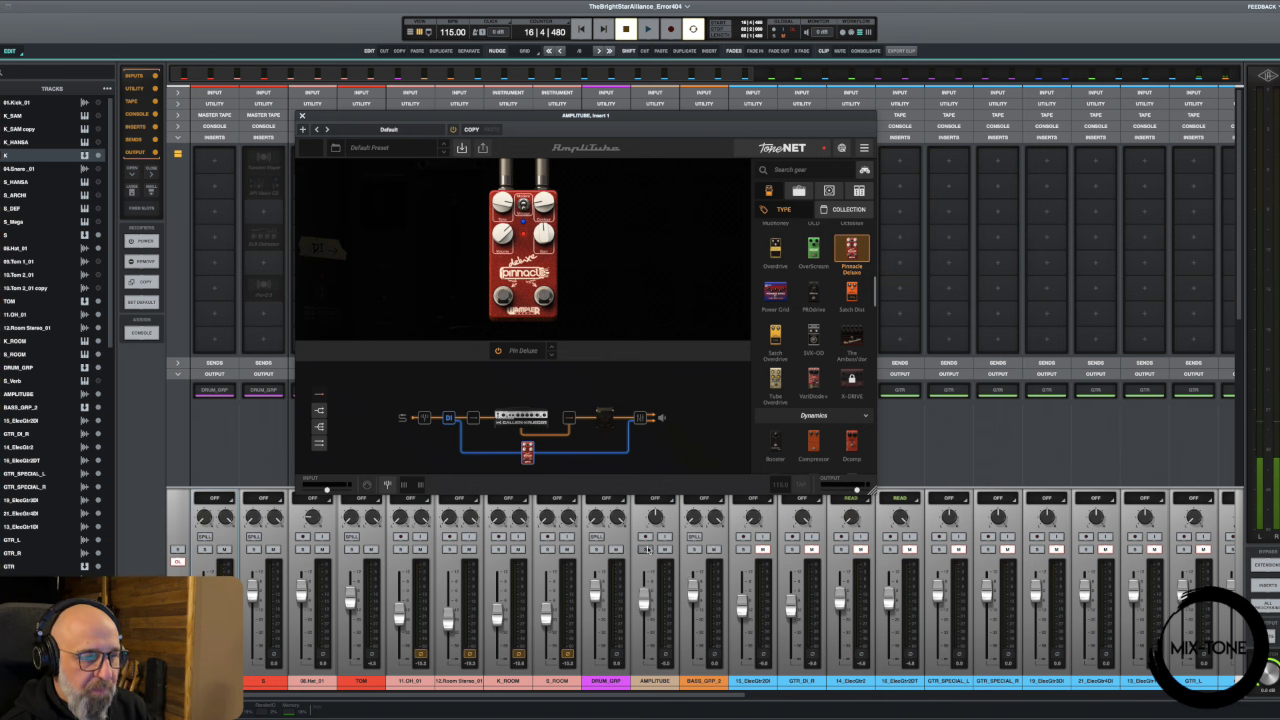
# - Audition the bass in the full mix and set the Pinnacle Deluxe's lower-left knob to 6.5
pyautogui.press('space')
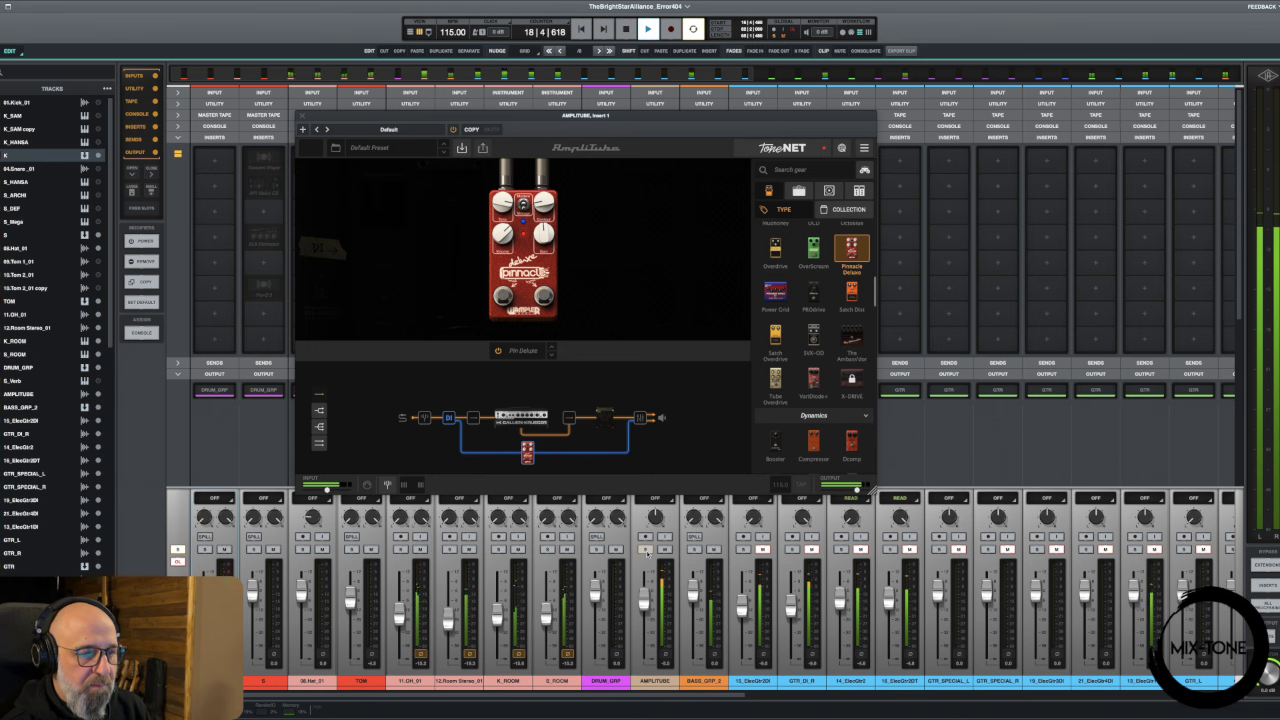
pyautogui.press('space')
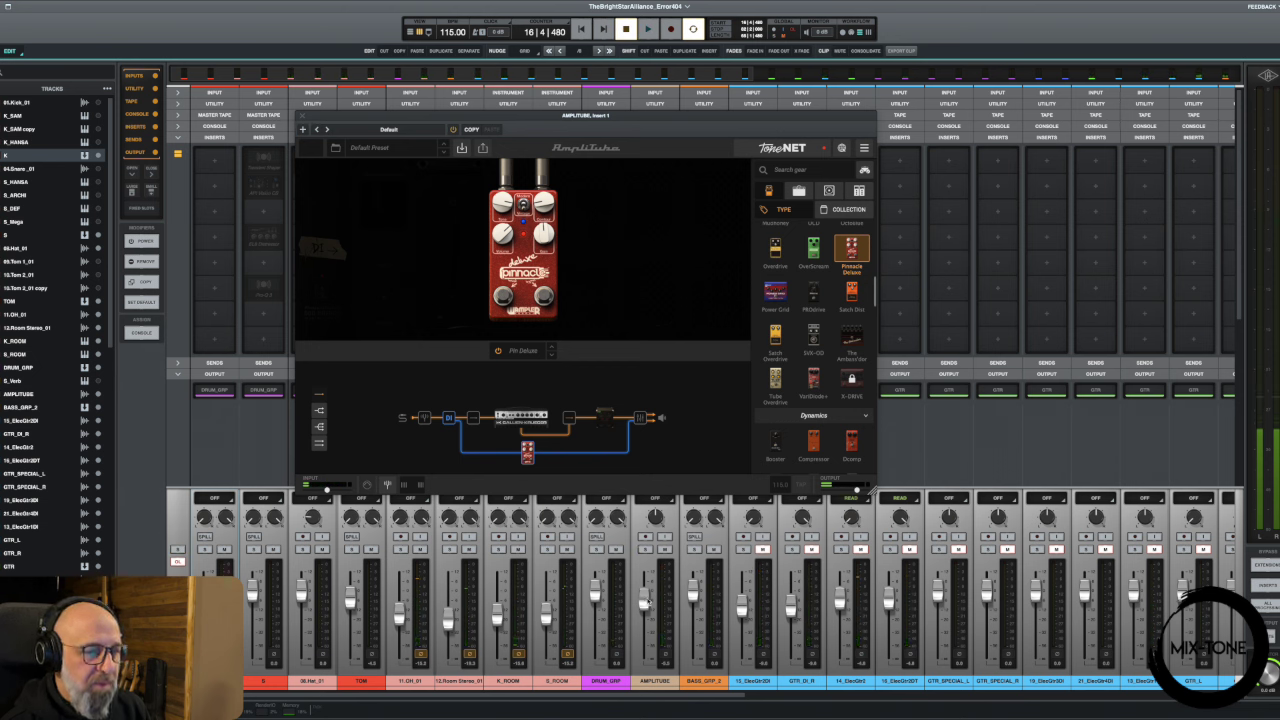
pyautogui.press('space')
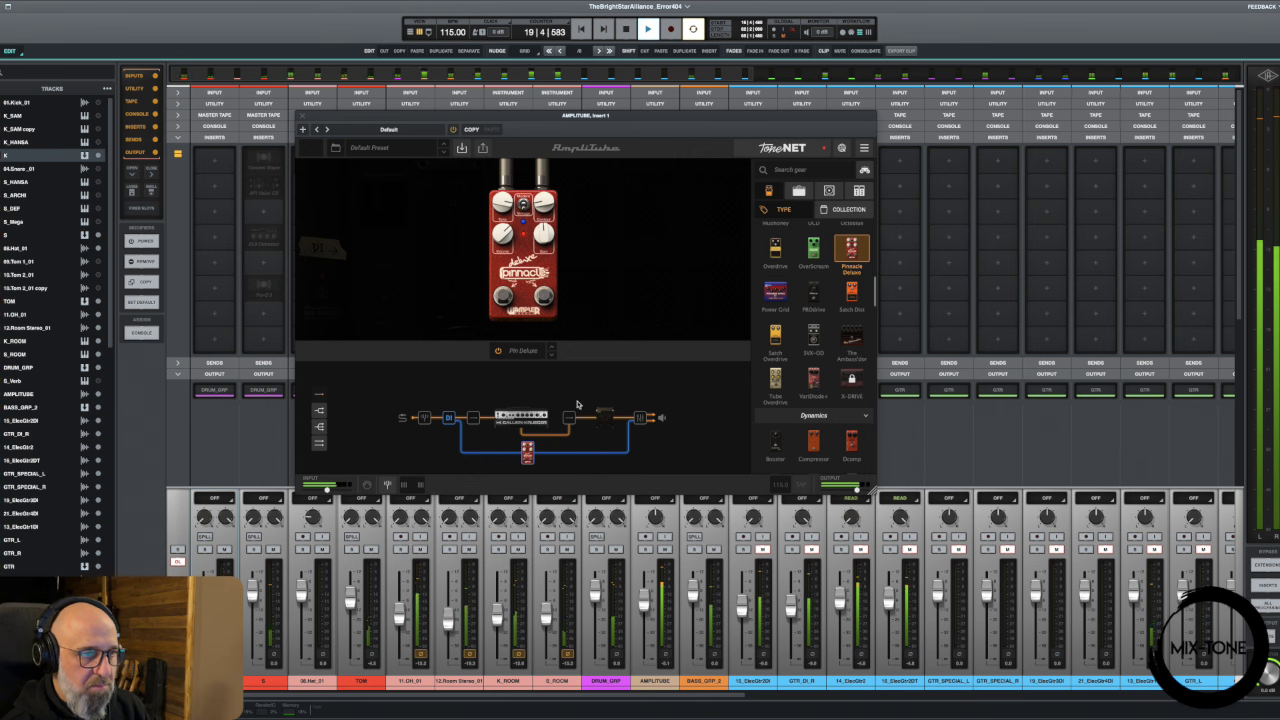
pyautogui.moveTo(507, 235); pyautogui.dragTo(508, 238)
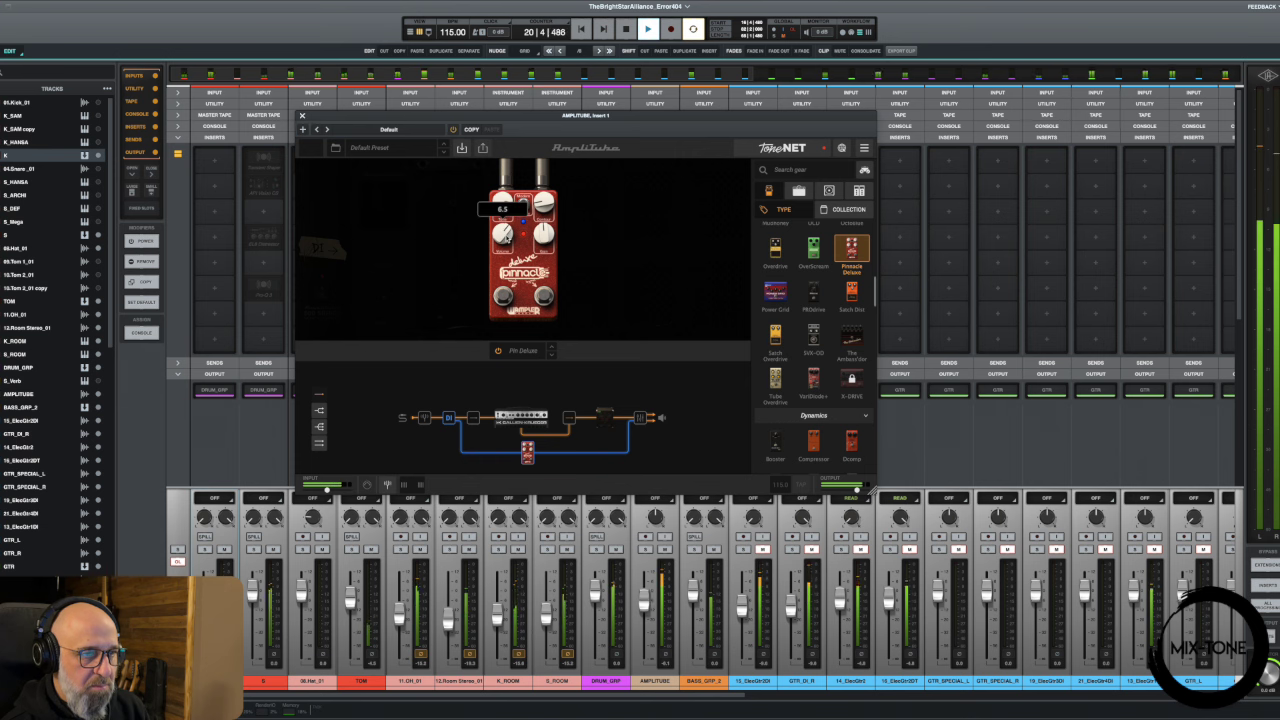
# - Set the MB 150 S amp's hi-mid to 4.5 and volume to 5.8 during playback, and fine-tune its bass and high boost
pyautogui.click(532, 425)
pyautogui.moveTo(607, 235)
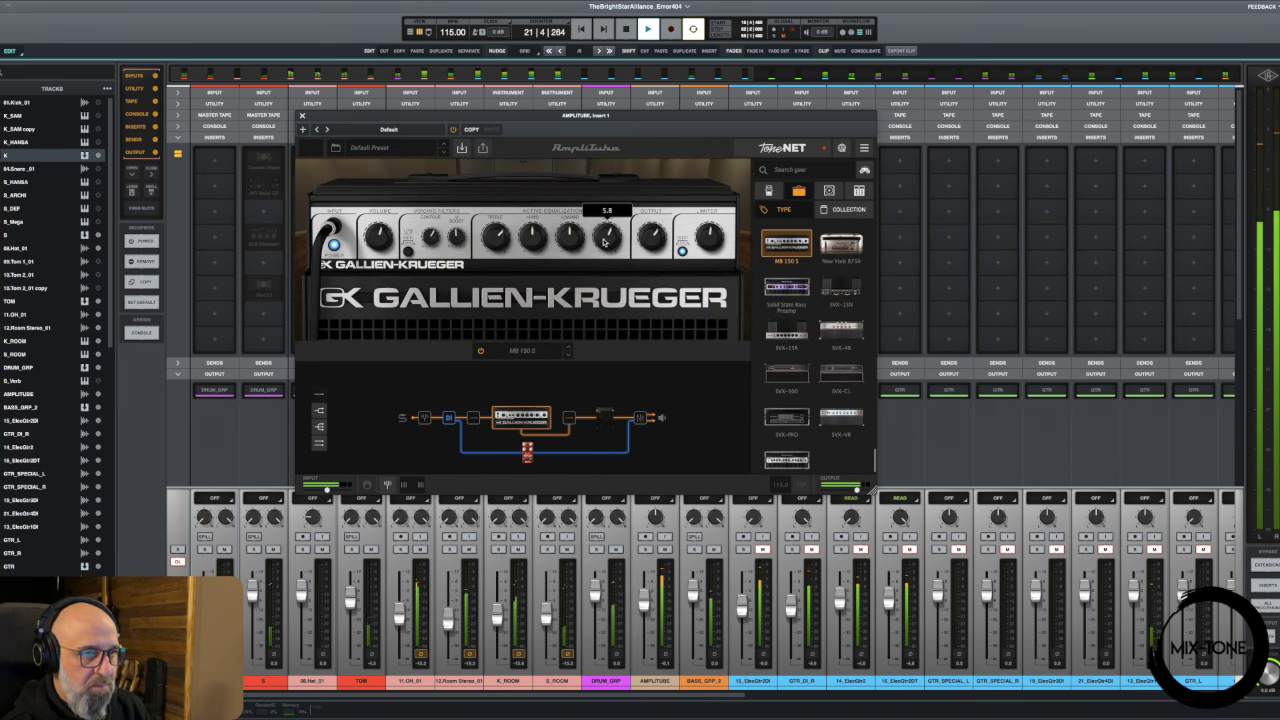
pyautogui.moveTo(606, 236); pyautogui.dragTo(541, 204)
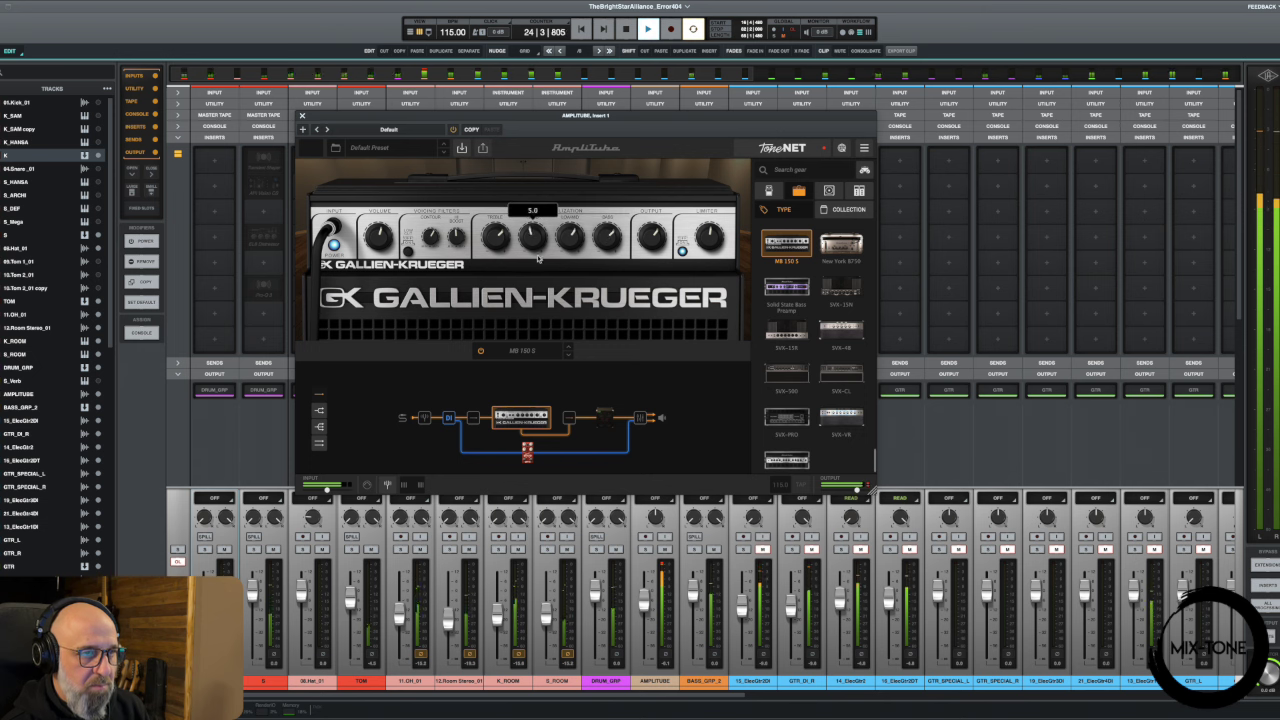
pyautogui.moveTo(538, 259); pyautogui.dragTo(537, 259)
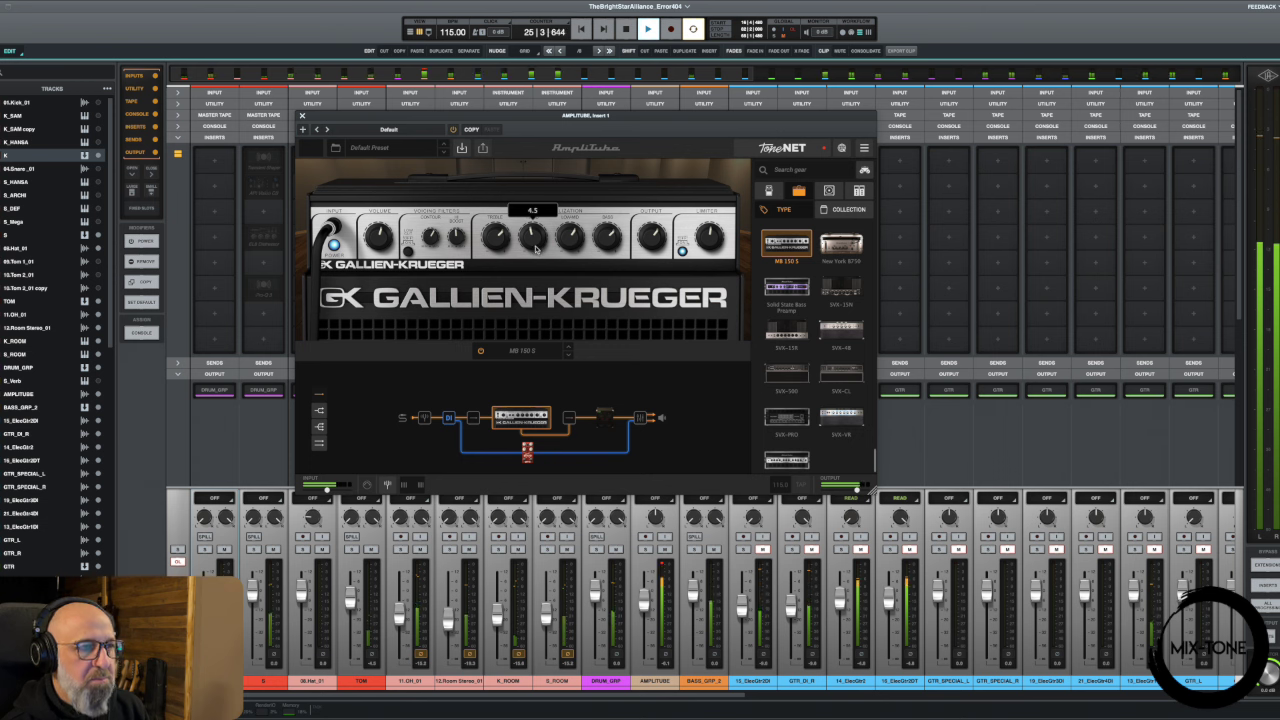
pyautogui.moveTo(459, 236)
pyautogui.mouseDown()
pyautogui.moveTo(463, 214)
pyautogui.moveTo(462, 238)
pyautogui.mouseUp()
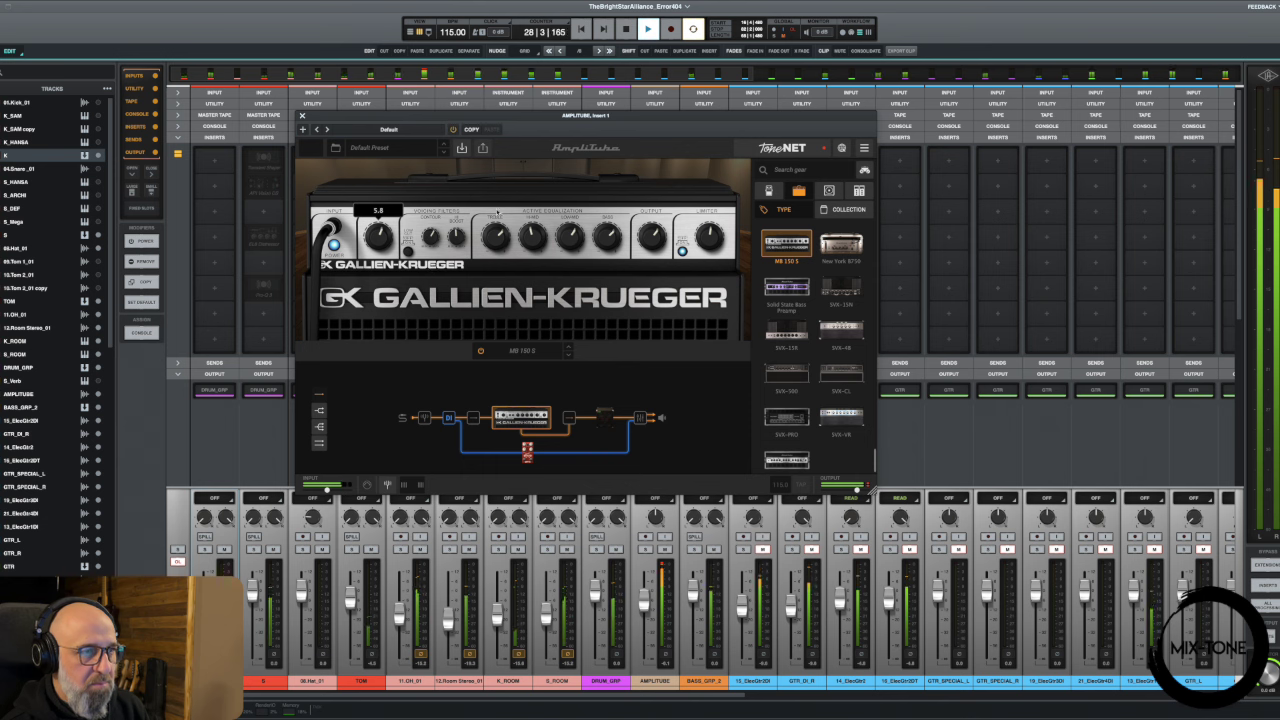
pyautogui.press('space')
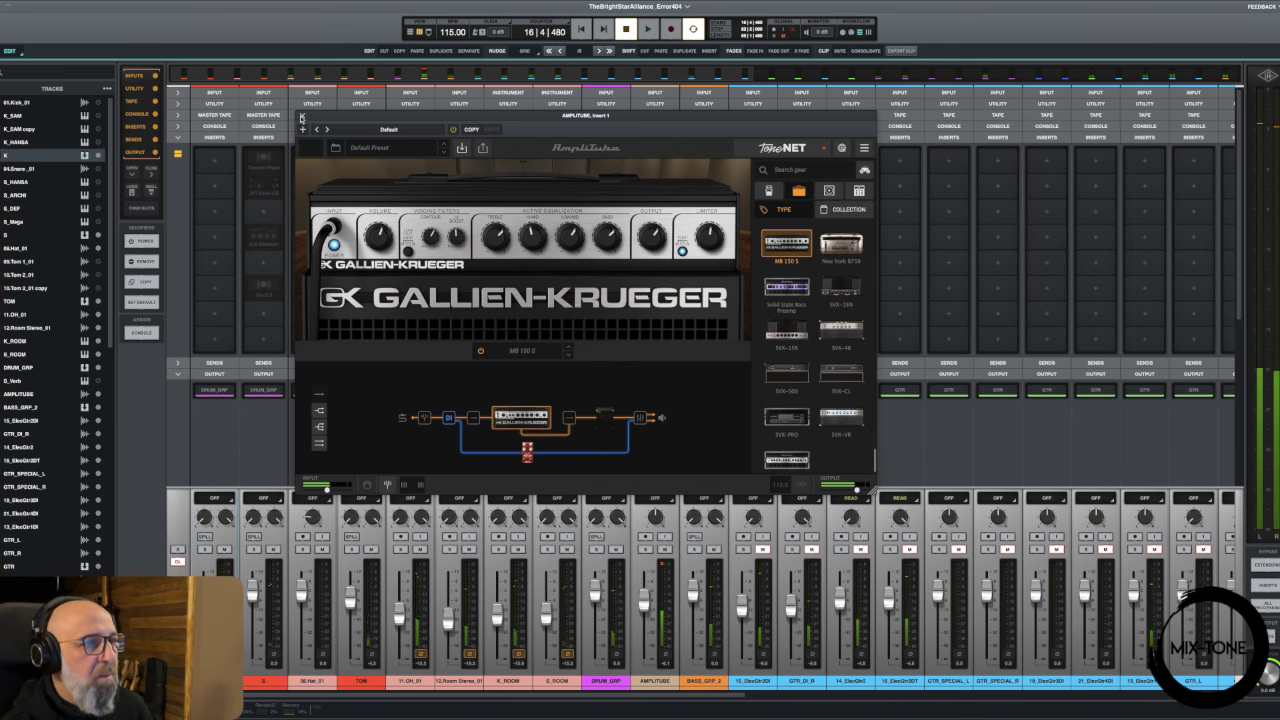
# - Close the bass plug-in window, reset the first electric guitar DI channel's pan and fader, and unmute and solo that channel
pyautogui.click(304, 118)
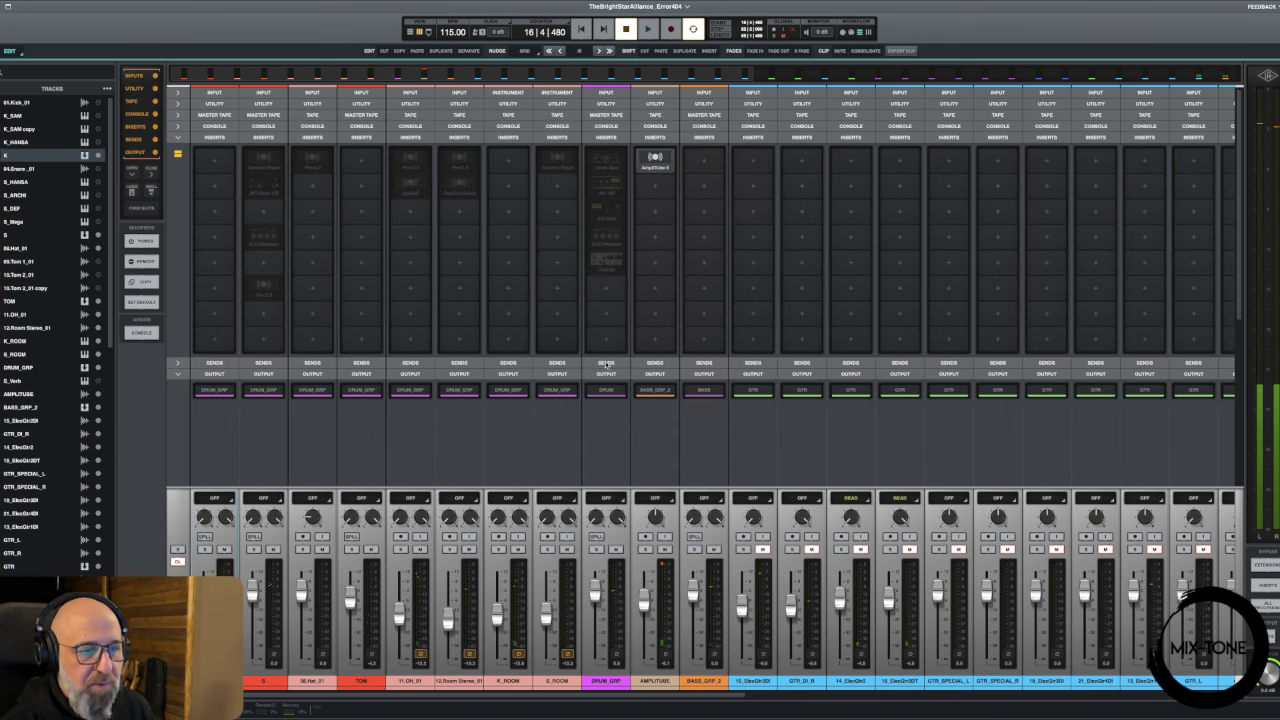
pyautogui.doubleClick(753, 517)
pyautogui.doubleClick(742, 608)
pyautogui.click(760, 551)
pyautogui.click(743, 549)
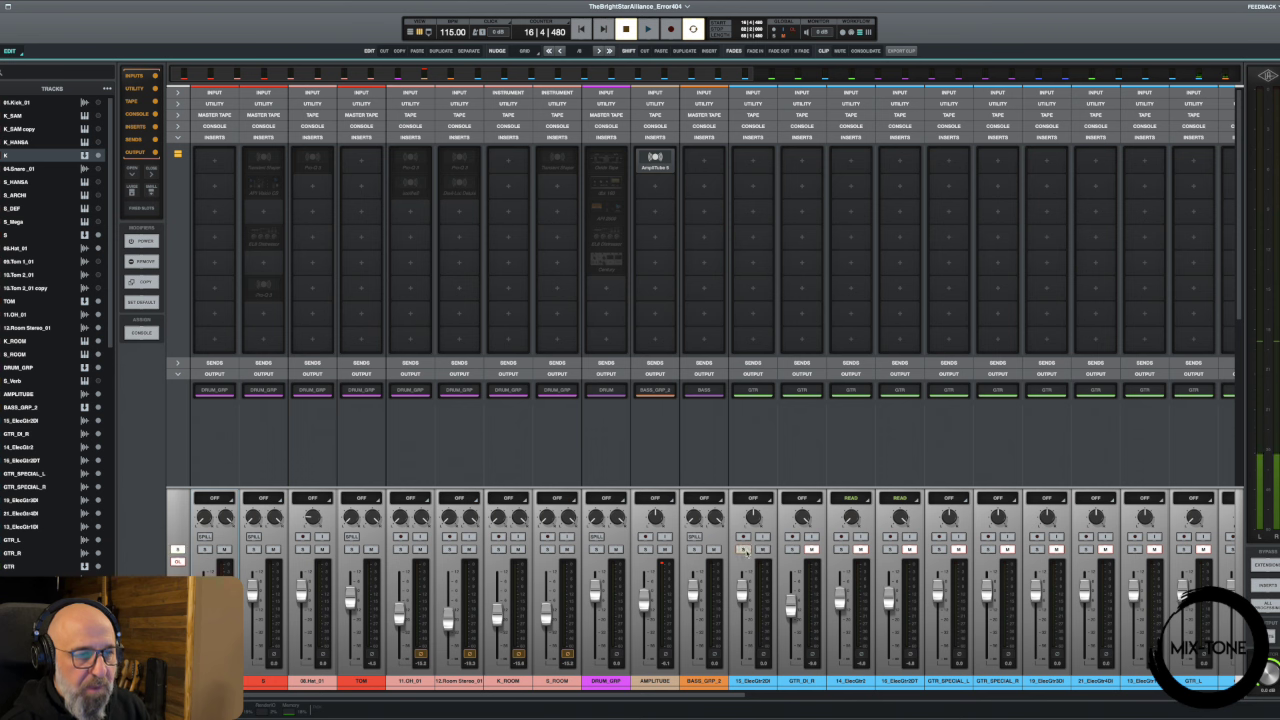
# - Insert AmpliTube 5 in the first insert slot of the soloed guitar DI channel and close its plug-in window
pyautogui.click(754, 160)
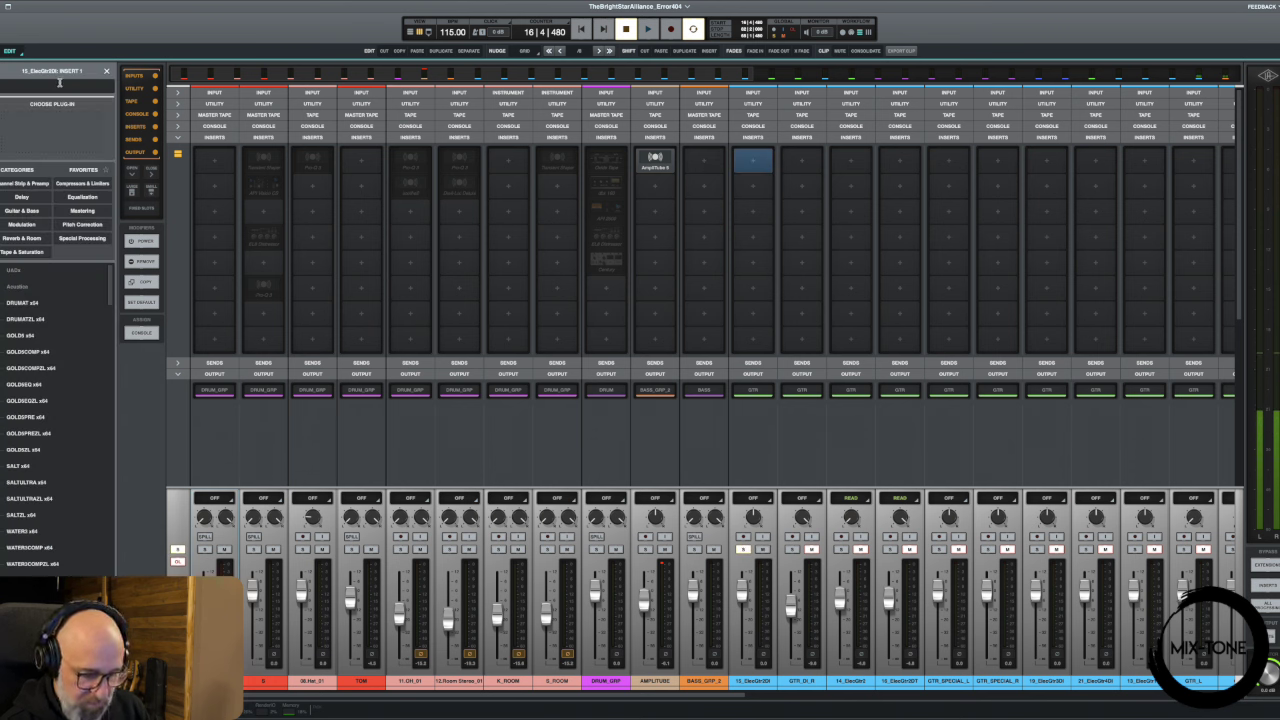
pyautogui.scroll(-5, 22, 302)
pyautogui.doubleClick(24, 288)
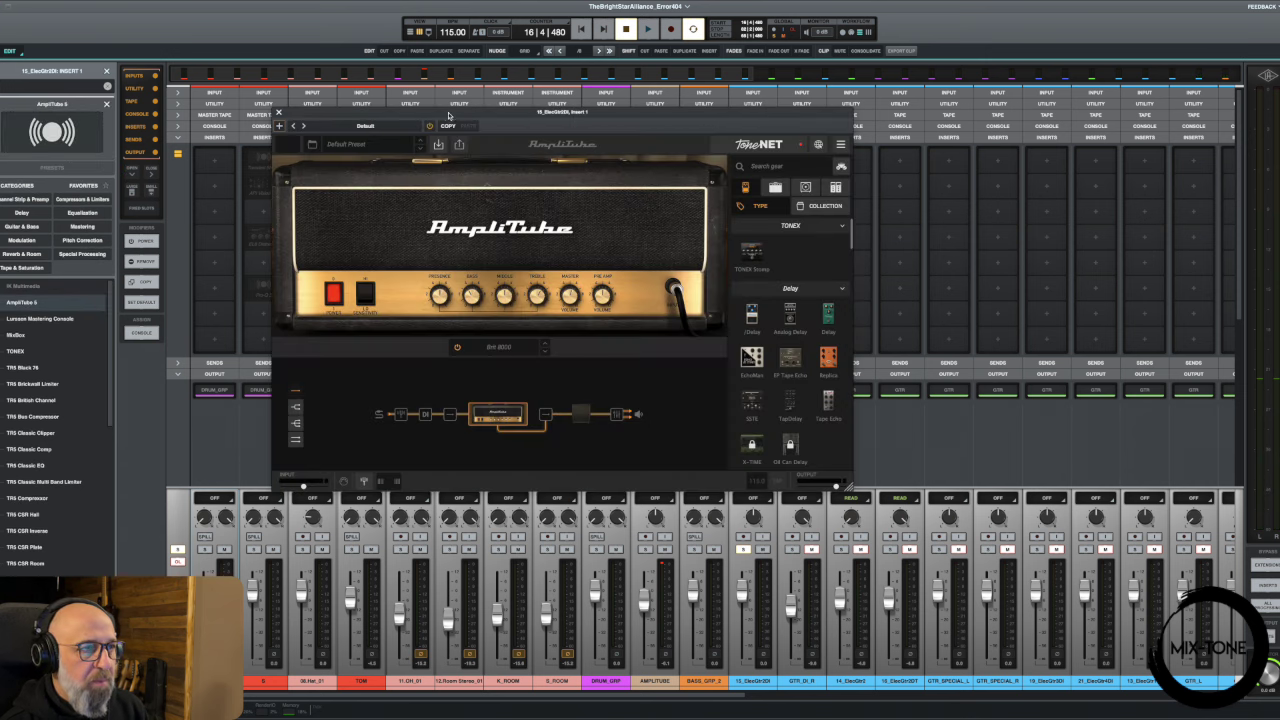
pyautogui.click(236, 113)
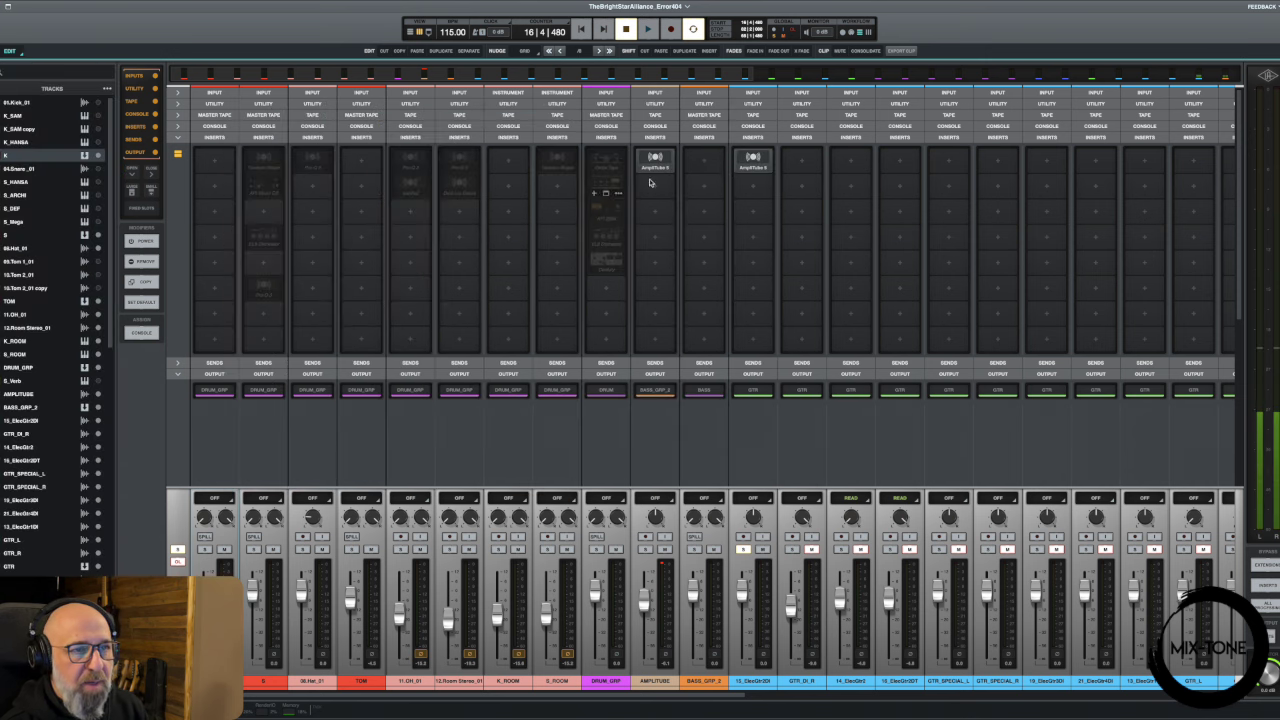
# - Bypass AmpliTube 5 on the soloed guitar DI channel and listen to the dry signal
pyautogui.keyDown('super'); pyautogui.click(754, 161); pyautogui.keyUp('super')
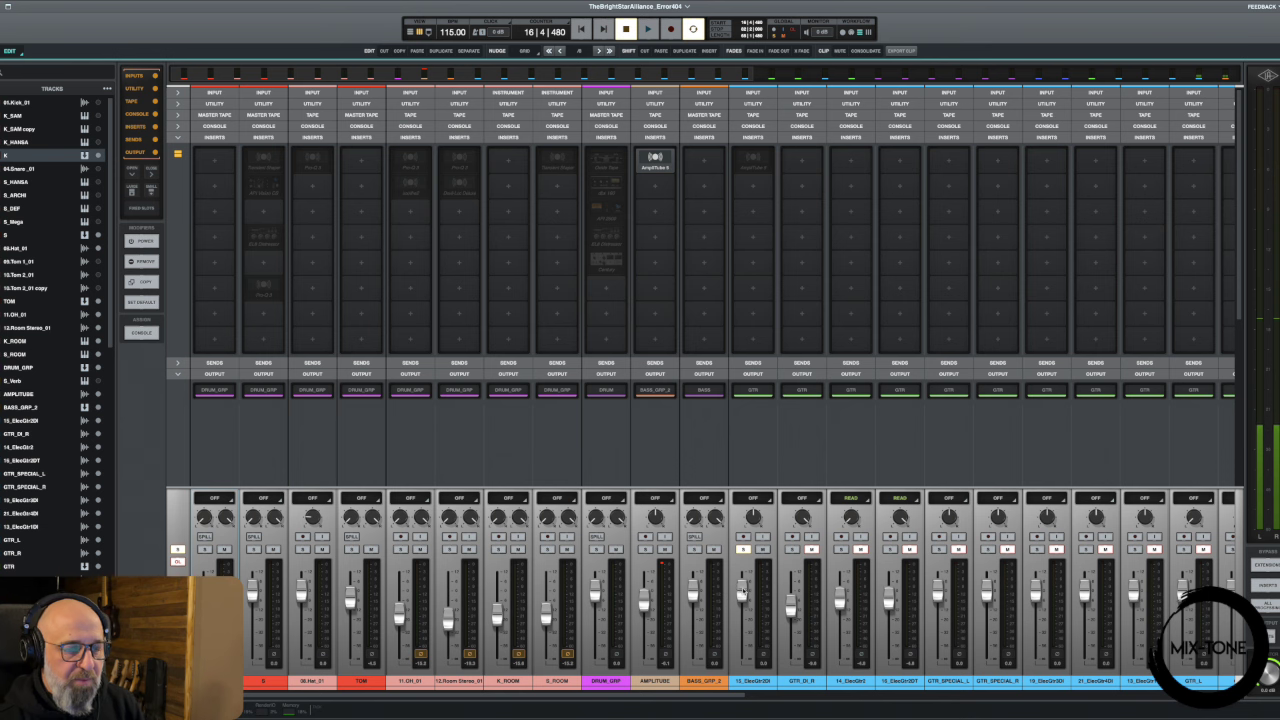
pyautogui.press('space')
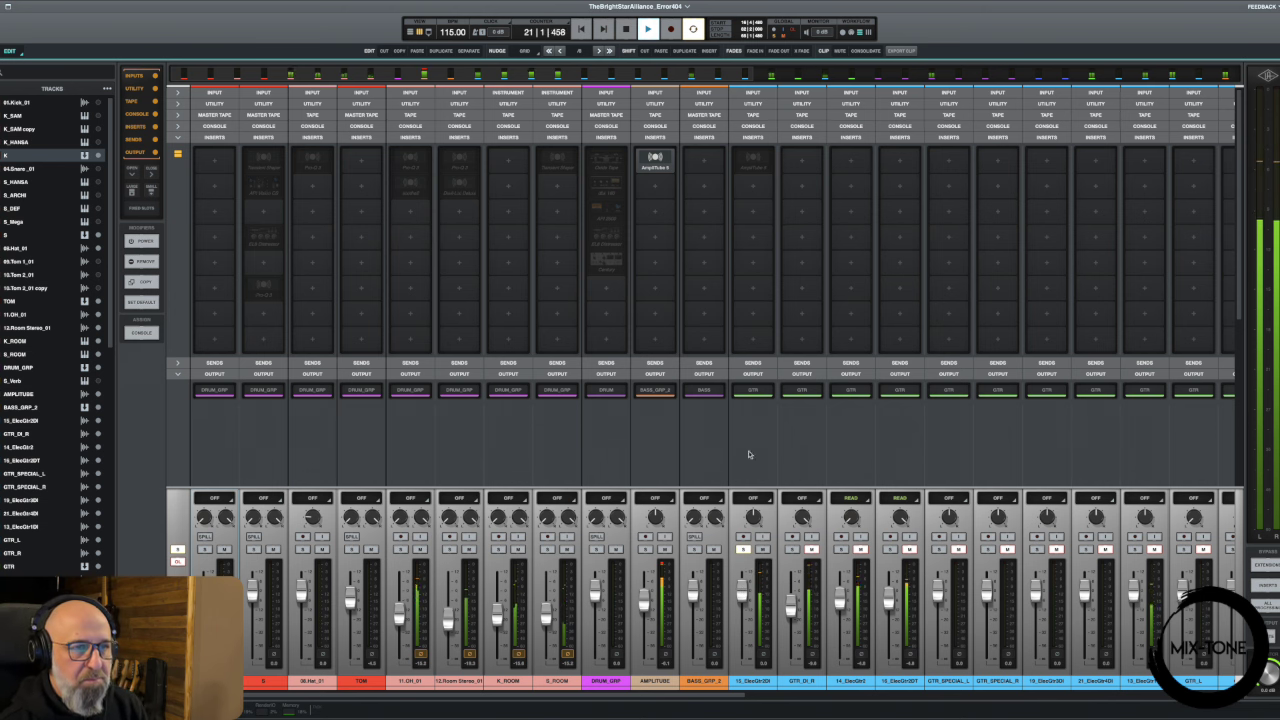
pyautogui.press('space')
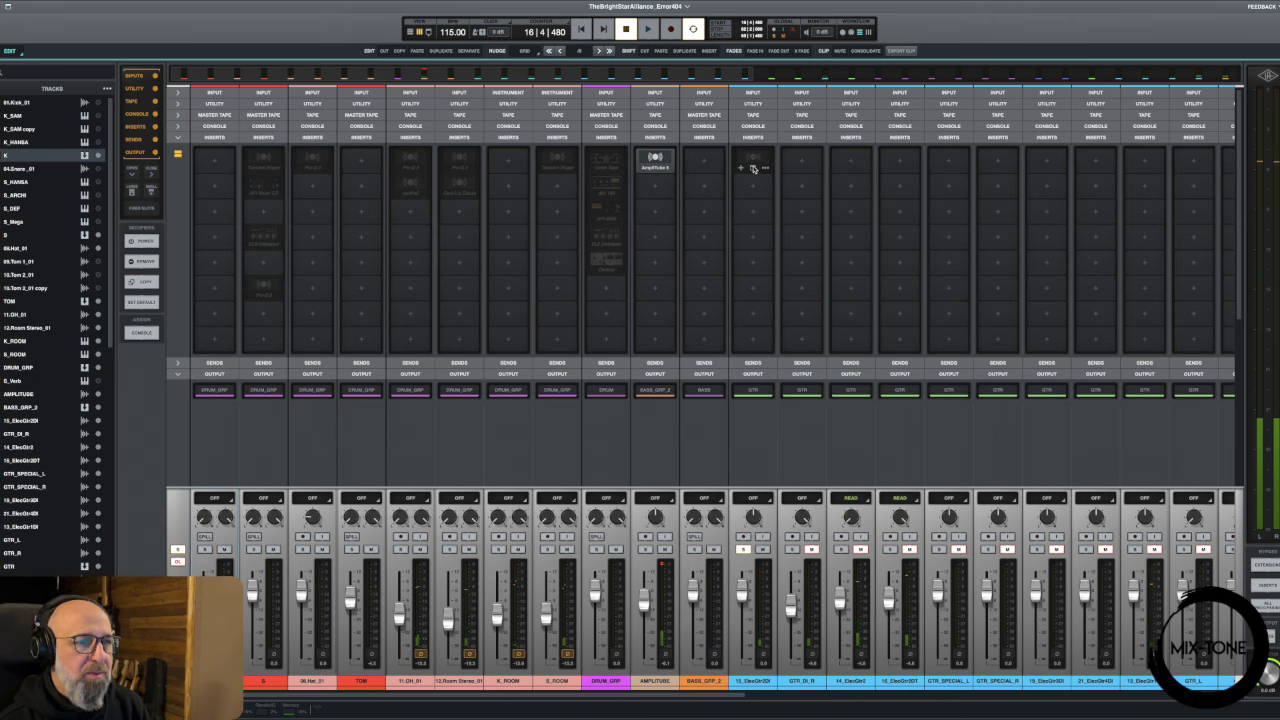
# - Reopen AmpliTube 5 on the soloed guitar DI channel, re-enable it and enlarge its window
pyautogui.click(753, 169)
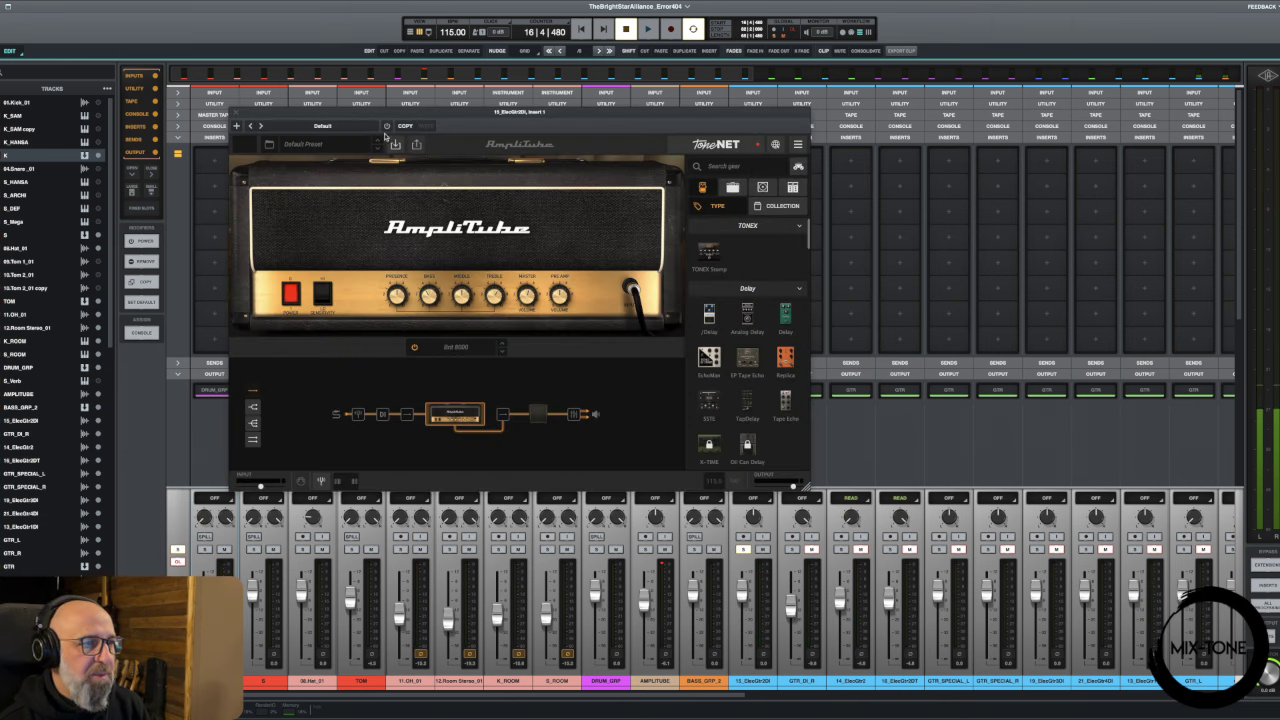
pyautogui.moveTo(441, 116); pyautogui.dragTo(469, 118)
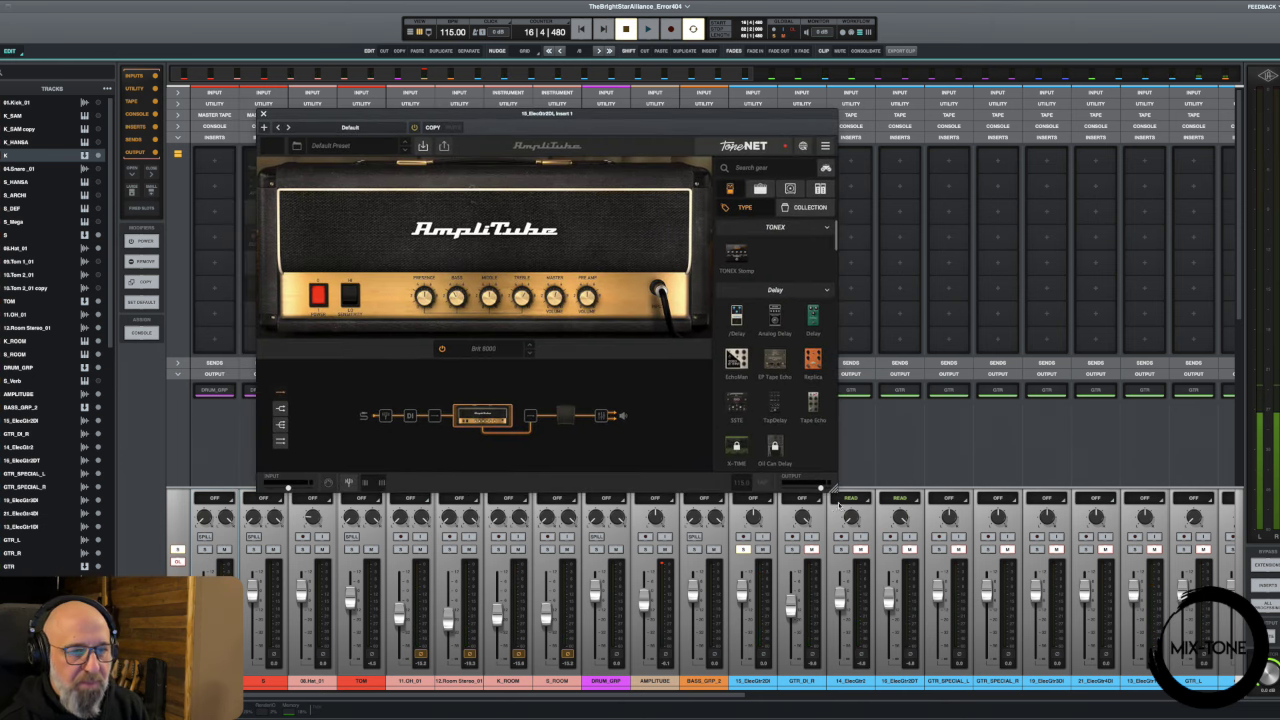
pyautogui.moveTo(834, 489); pyautogui.dragTo(905, 530)
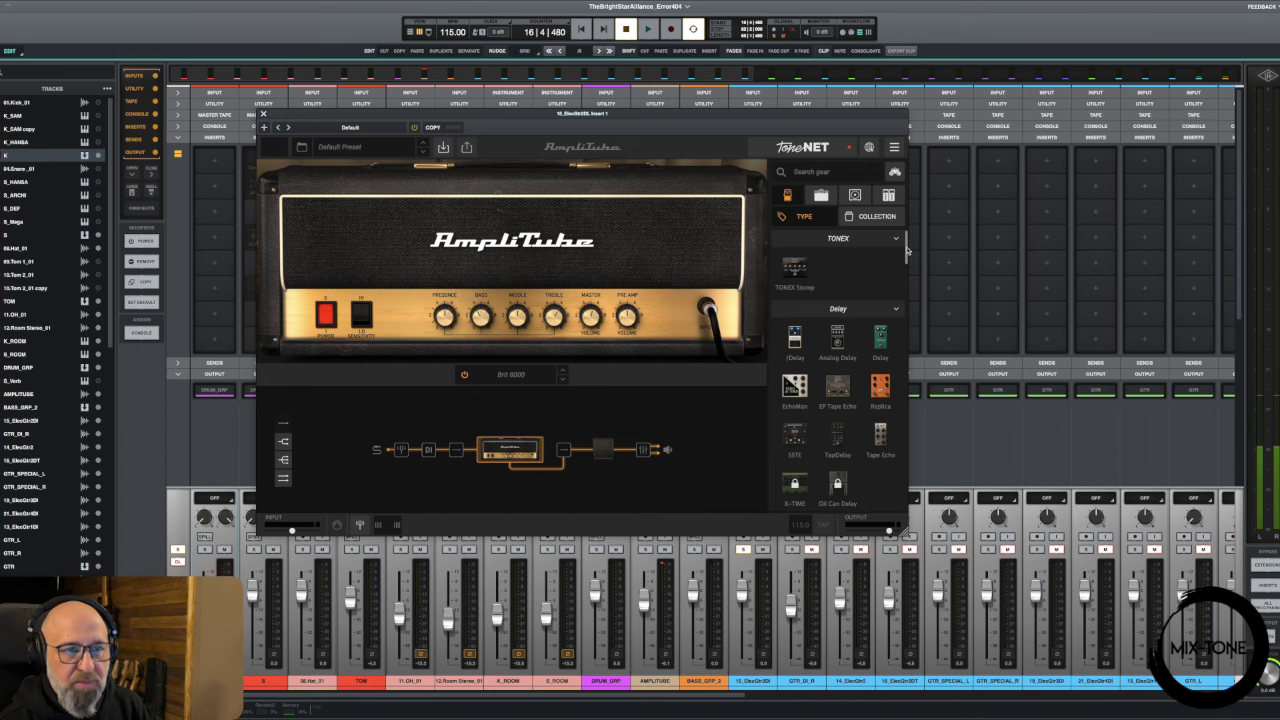
# - Show the High Gain amp models in the gear browser and select the Brit 8000
pyautogui.moveTo(907, 257); pyautogui.dragTo(907, 398)
pyautogui.click(821, 195)
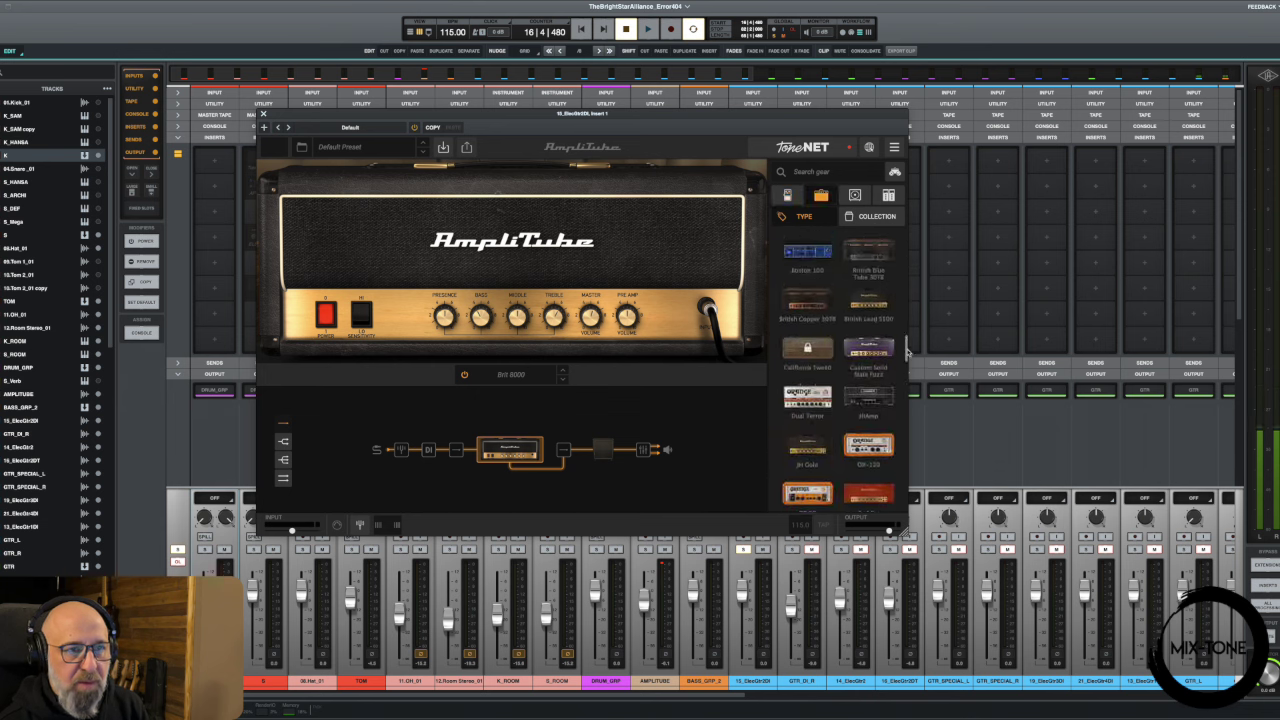
pyautogui.moveTo(907, 350); pyautogui.dragTo(907, 394)
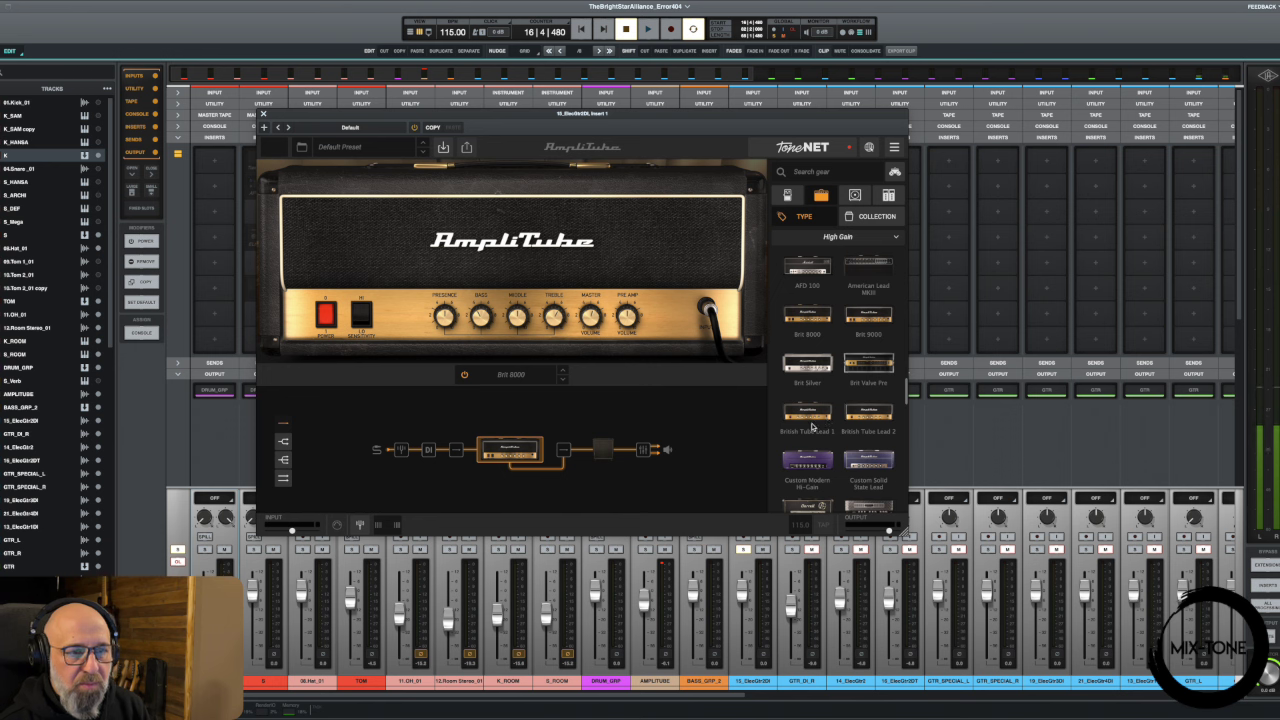
pyautogui.scroll(2, 818, 427)
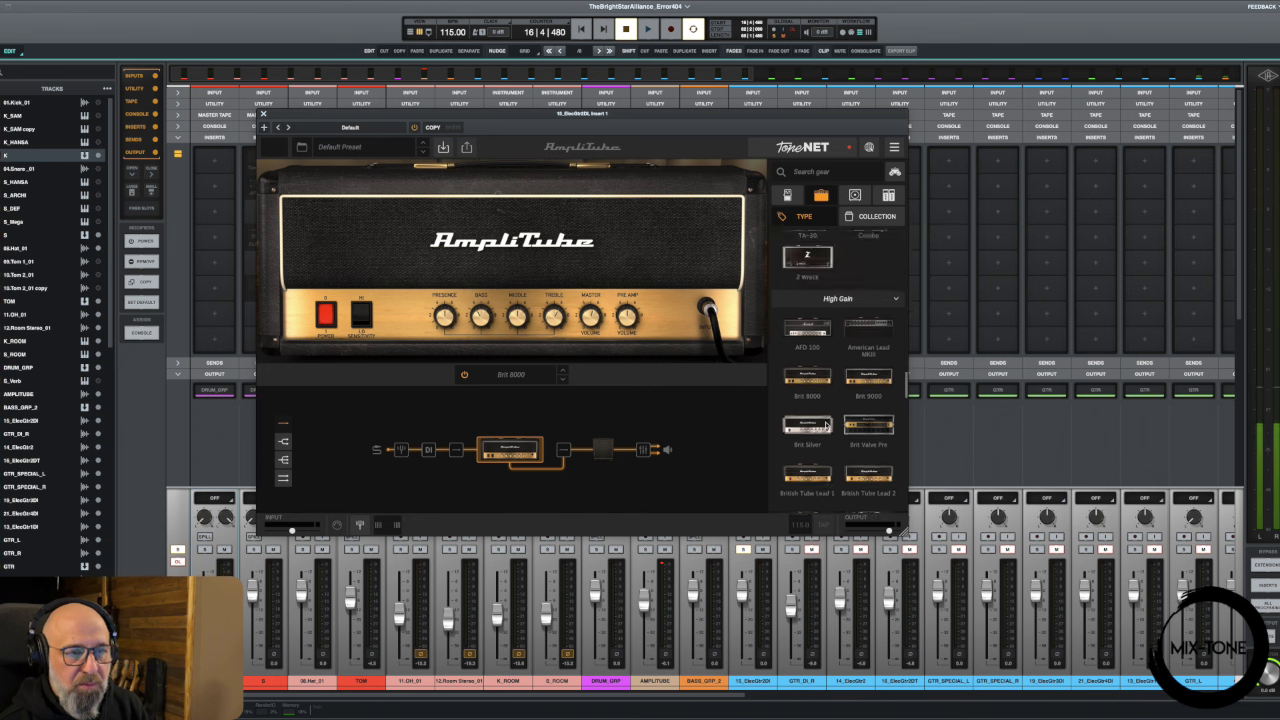
pyautogui.scroll(1, 826, 424)
pyautogui.click(806, 390)
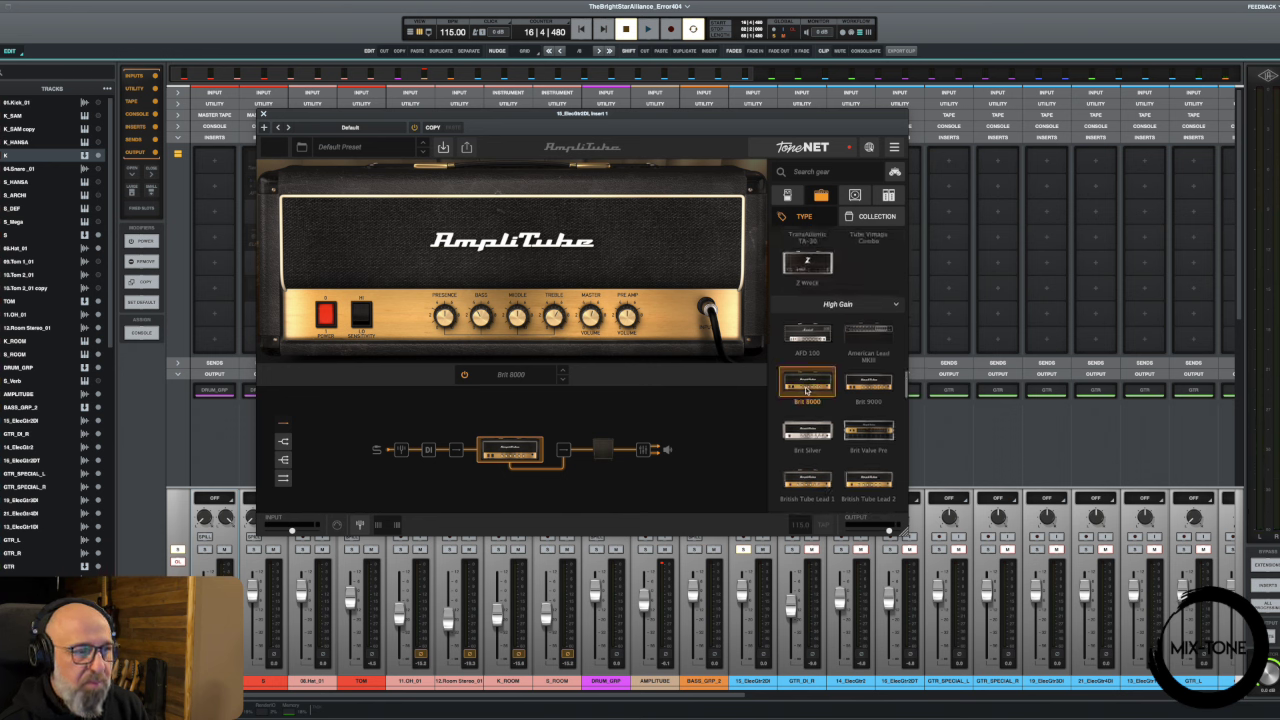
# - Start playback and audition the Brit 9000, Brit Silver and Brit Valve Pre amps on the guitar DI
pyautogui.press('space')
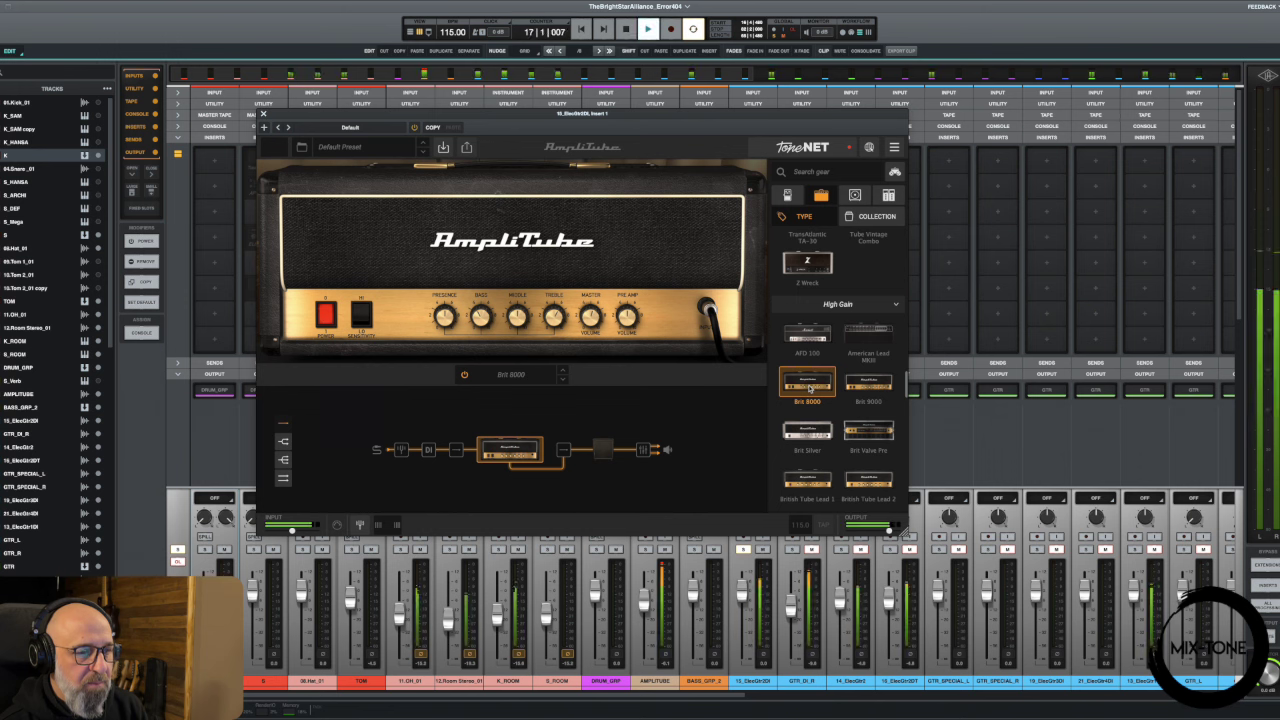
pyautogui.click(868, 384)
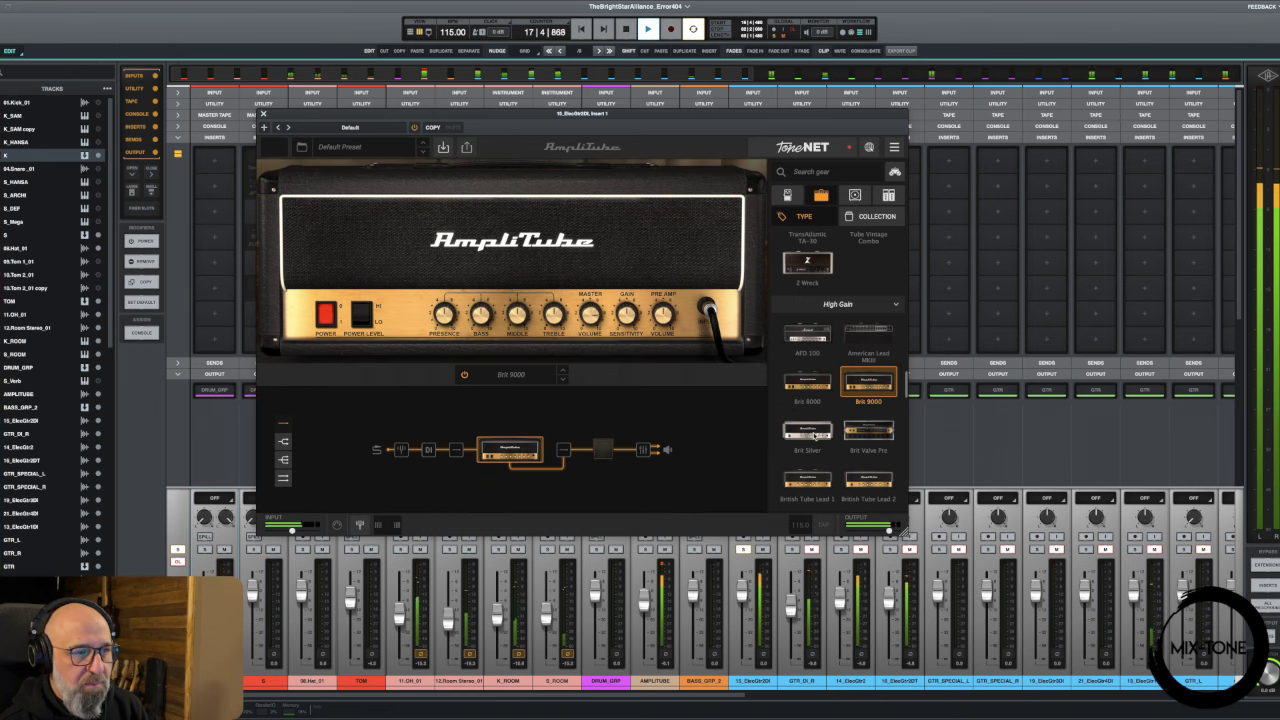
pyautogui.click(812, 433)
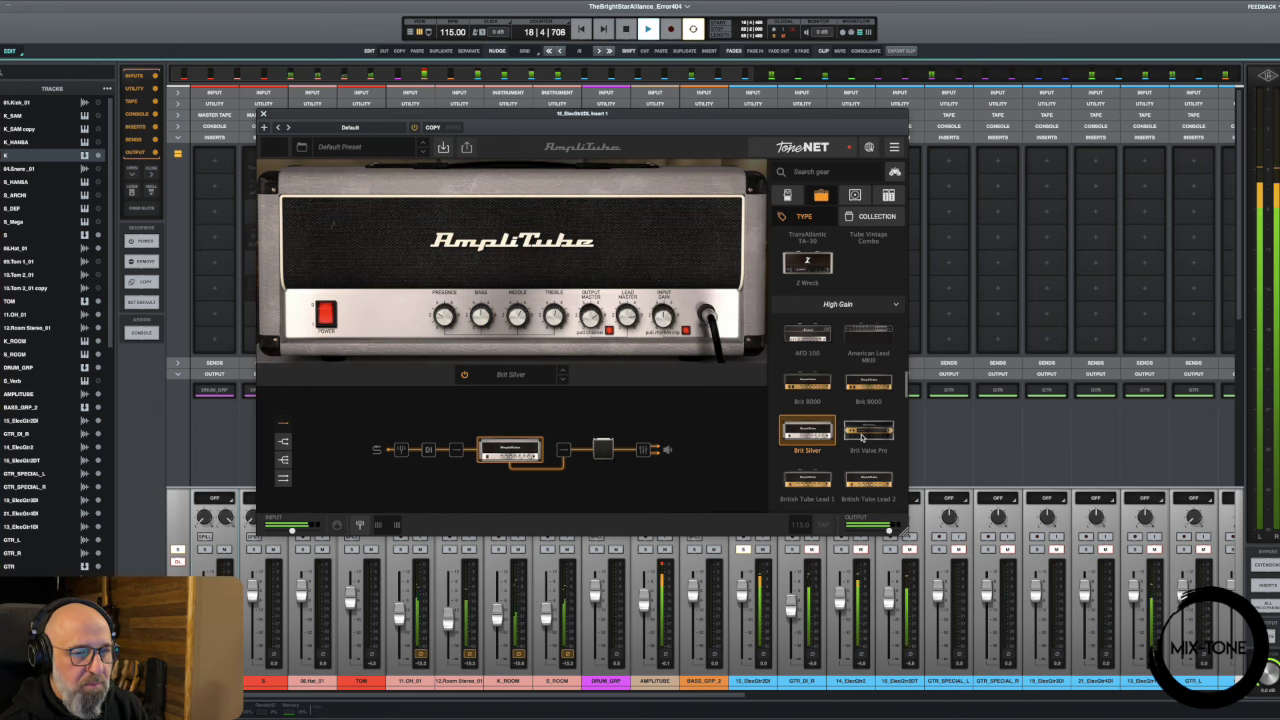
pyautogui.click(864, 434)
# - Audition the Custom Modern Hi-Gain, Dual Rectifier, E650 and German 34 amps during playback, checking the German 34's tone controls
pyautogui.scroll(2, 836, 459)
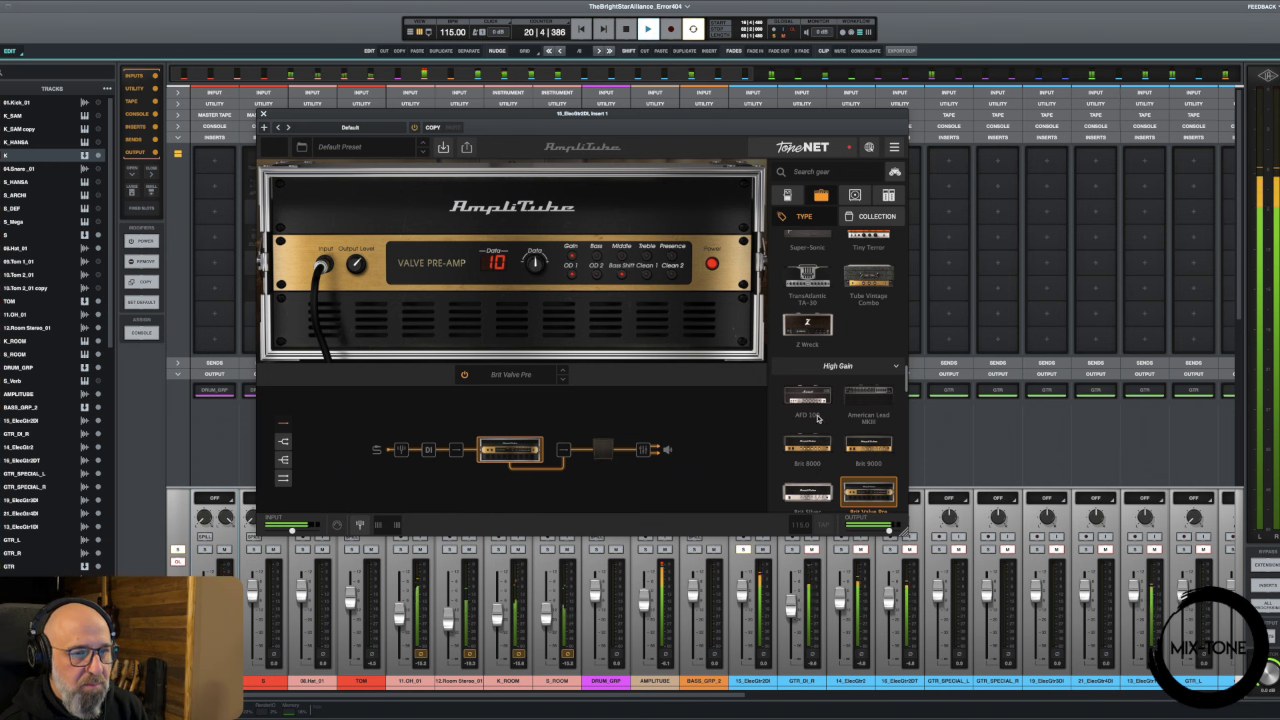
pyautogui.scroll(-1, 817, 418)
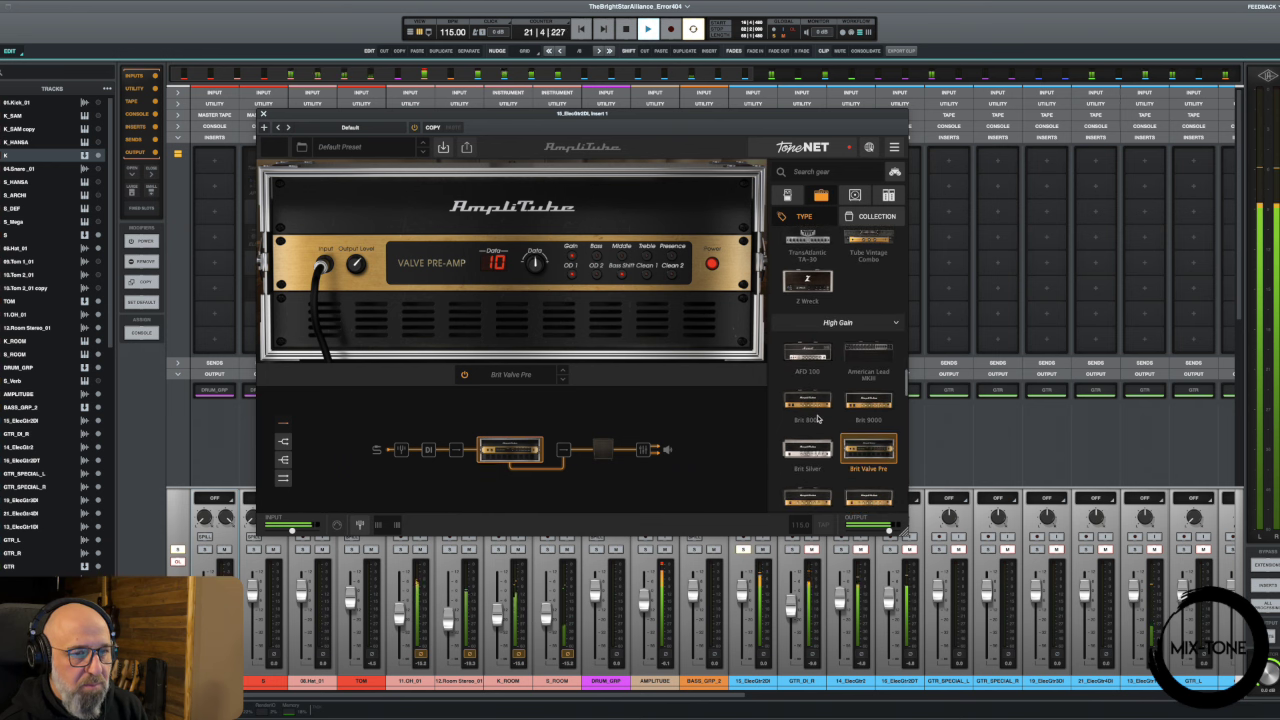
pyautogui.scroll(-2, 817, 418)
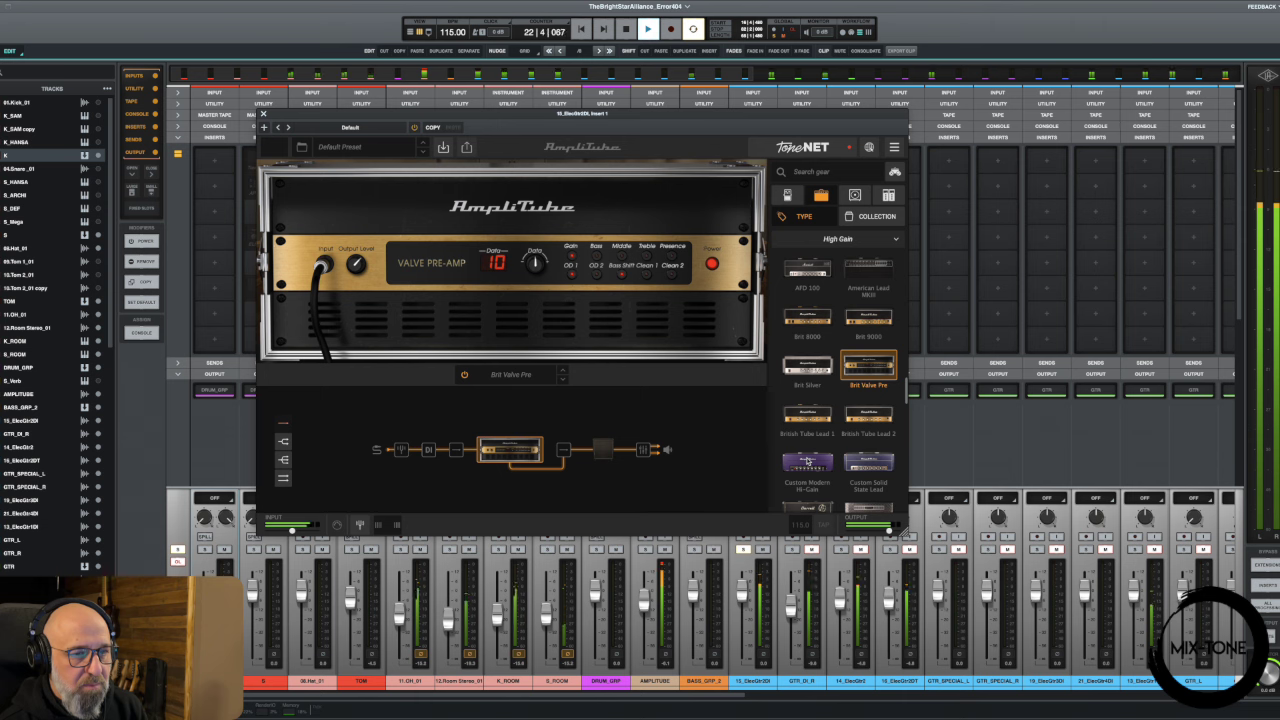
pyautogui.click(808, 461)
pyautogui.scroll(-2, 810, 455)
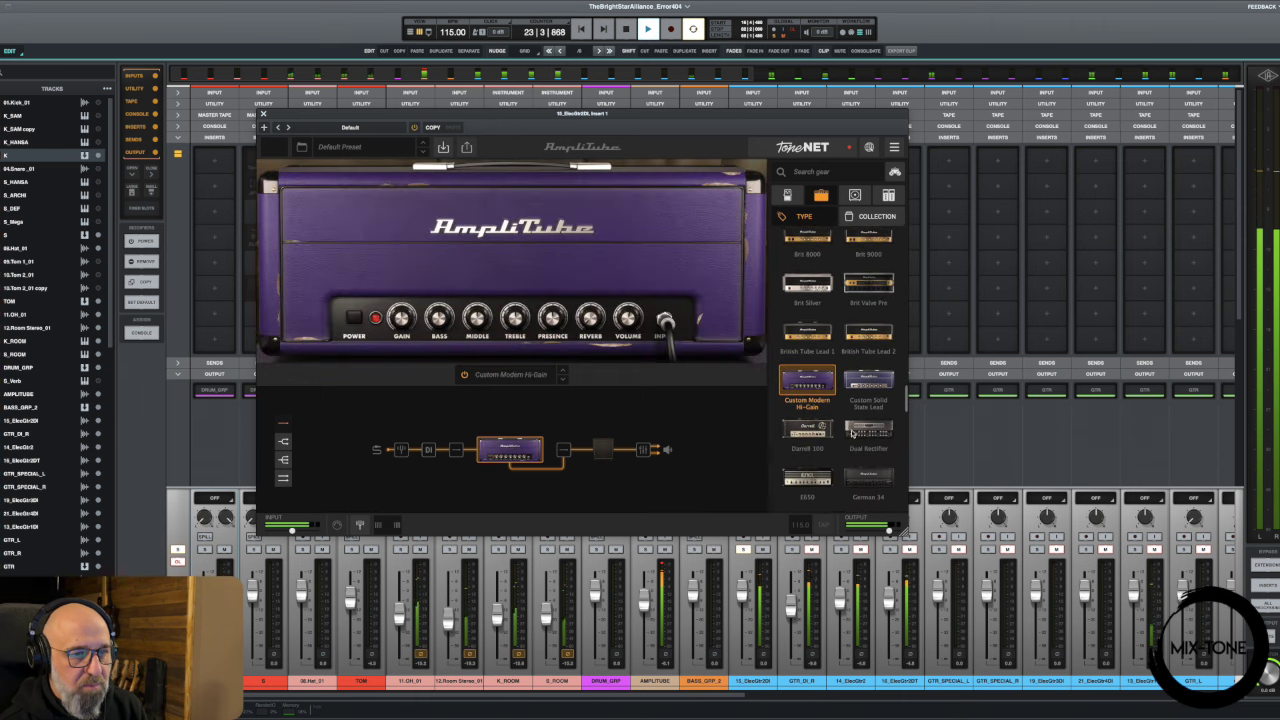
pyautogui.click(852, 432)
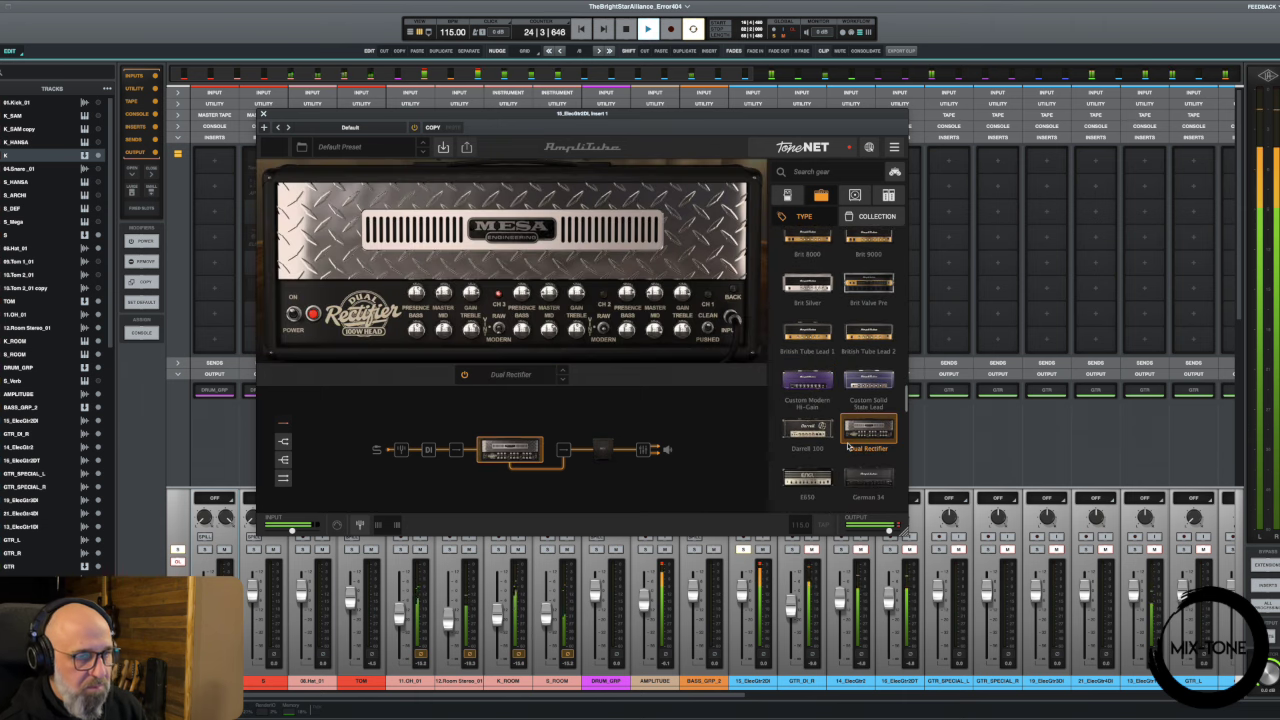
pyautogui.click(820, 478)
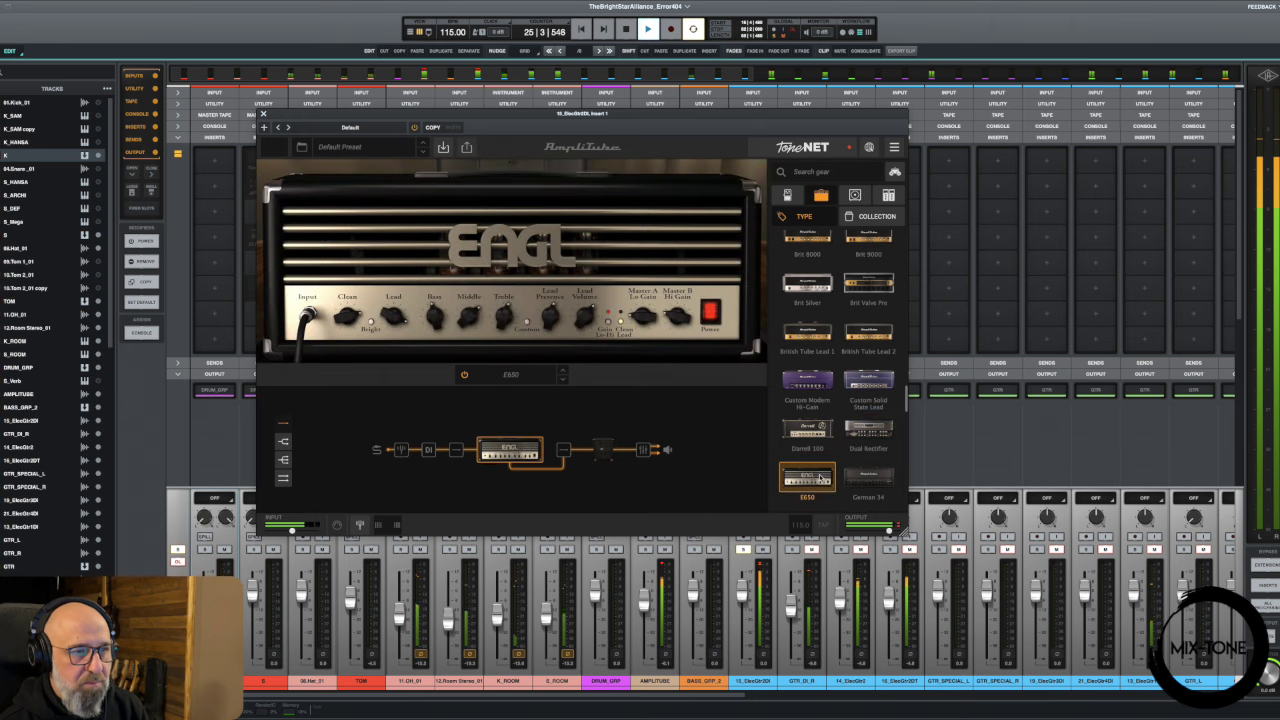
pyautogui.click(861, 480)
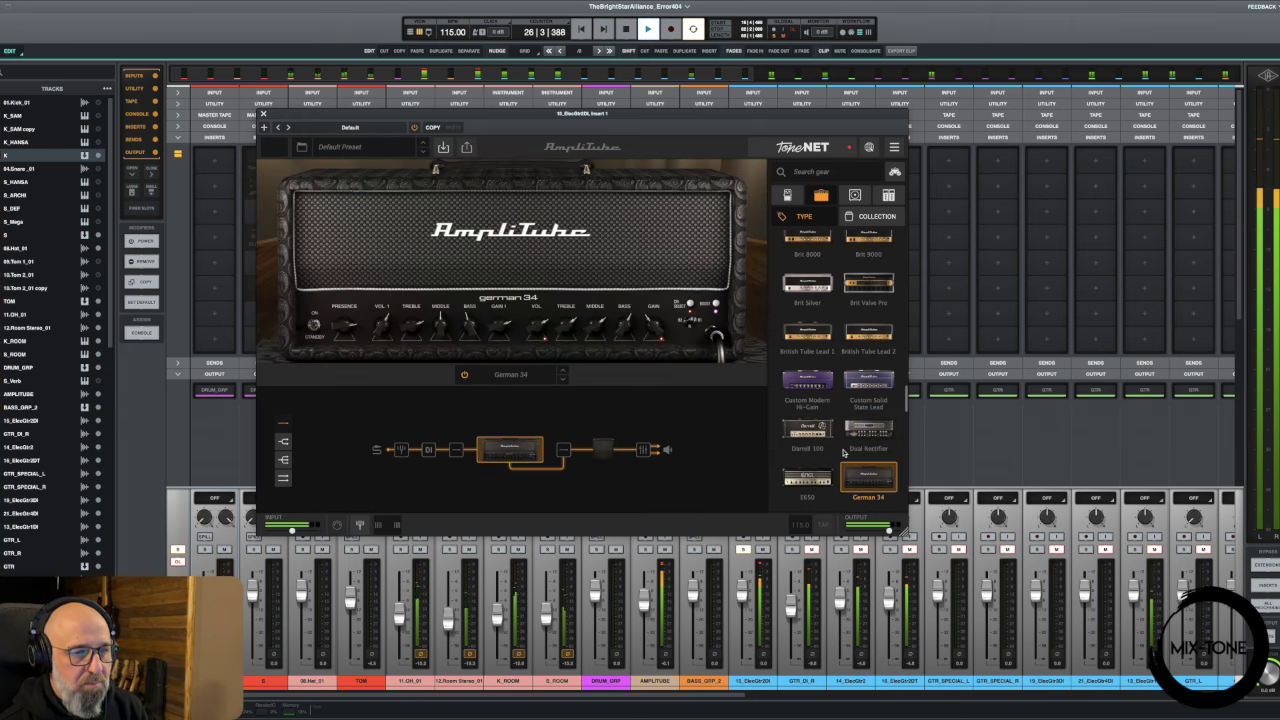
pyautogui.scroll(-1, 843, 453)
pyautogui.moveTo(566, 325); pyautogui.dragTo(622, 343)
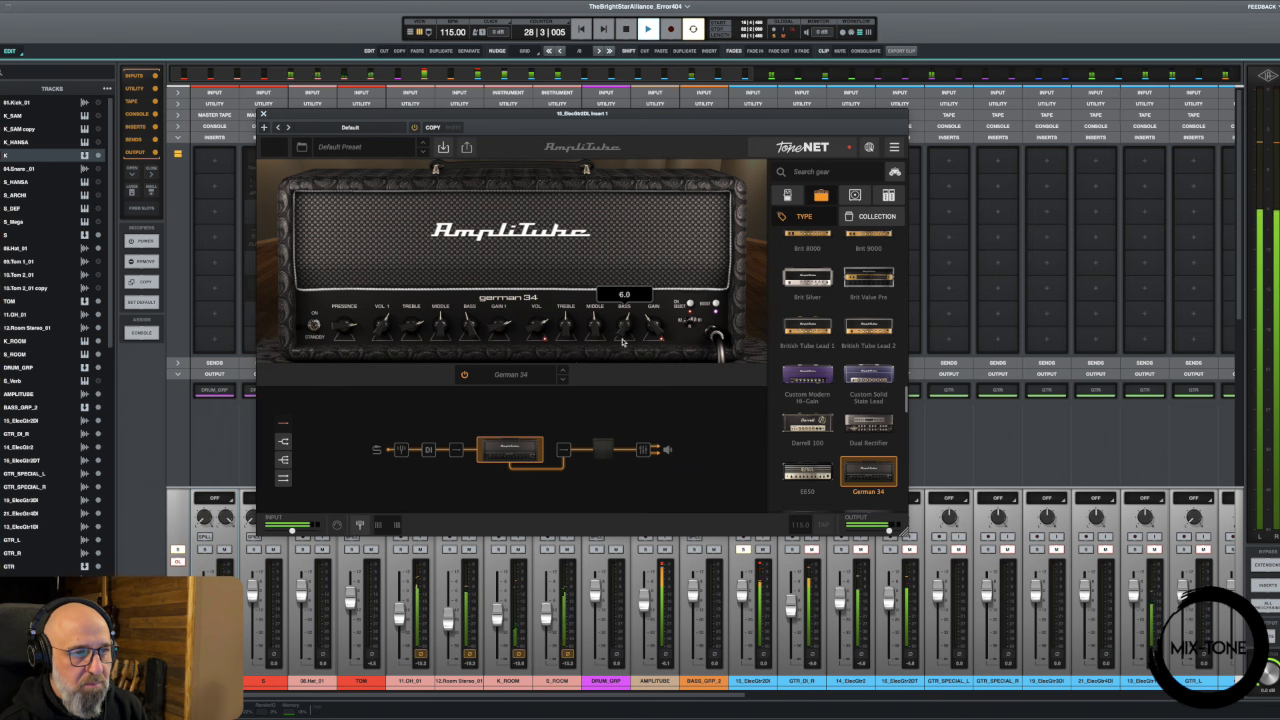
# - Audition the Mark III, Mark IV and Metal Lead V amps on the guitar DI during playback
pyautogui.scroll(-2, 812, 432)
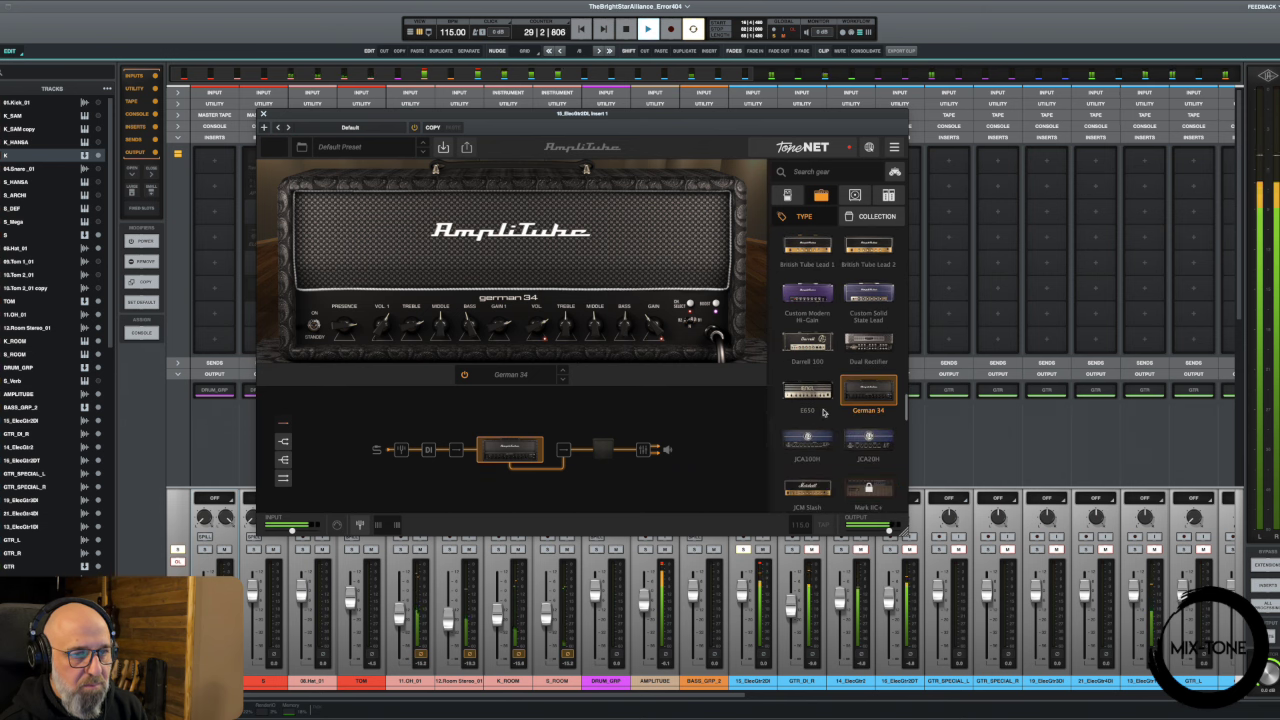
pyautogui.scroll(-2, 814, 440)
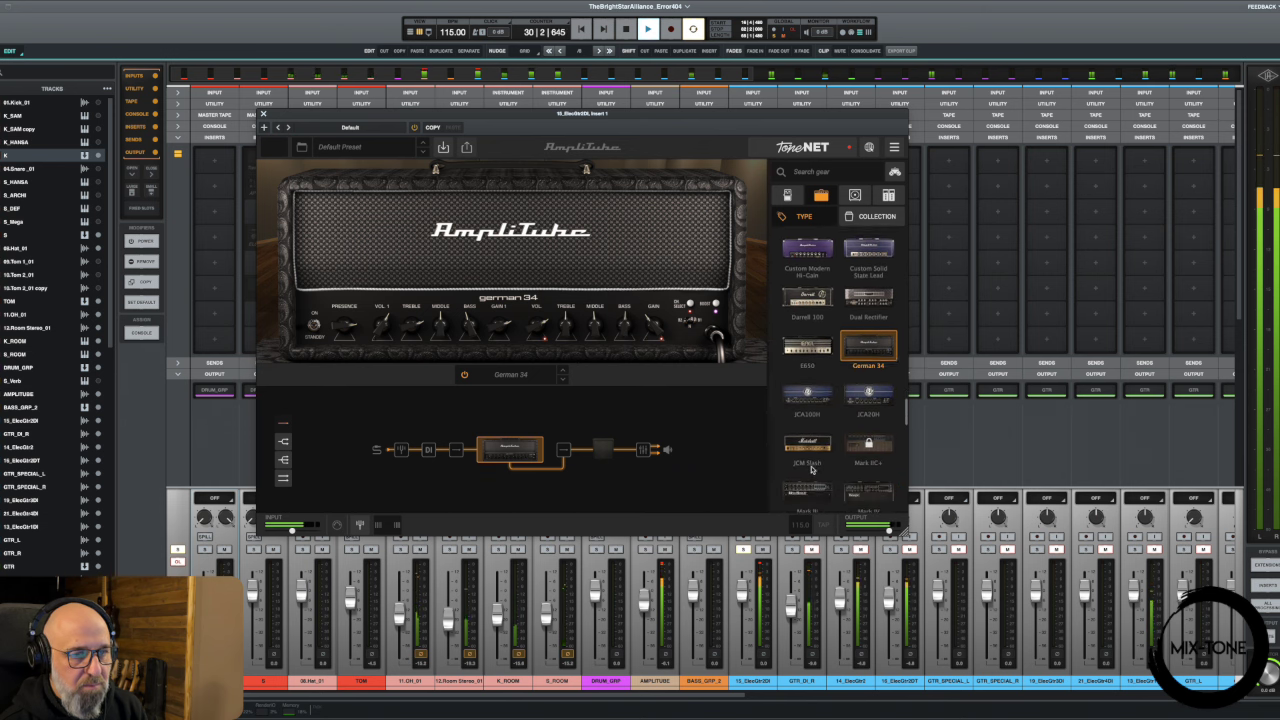
pyautogui.click(808, 452)
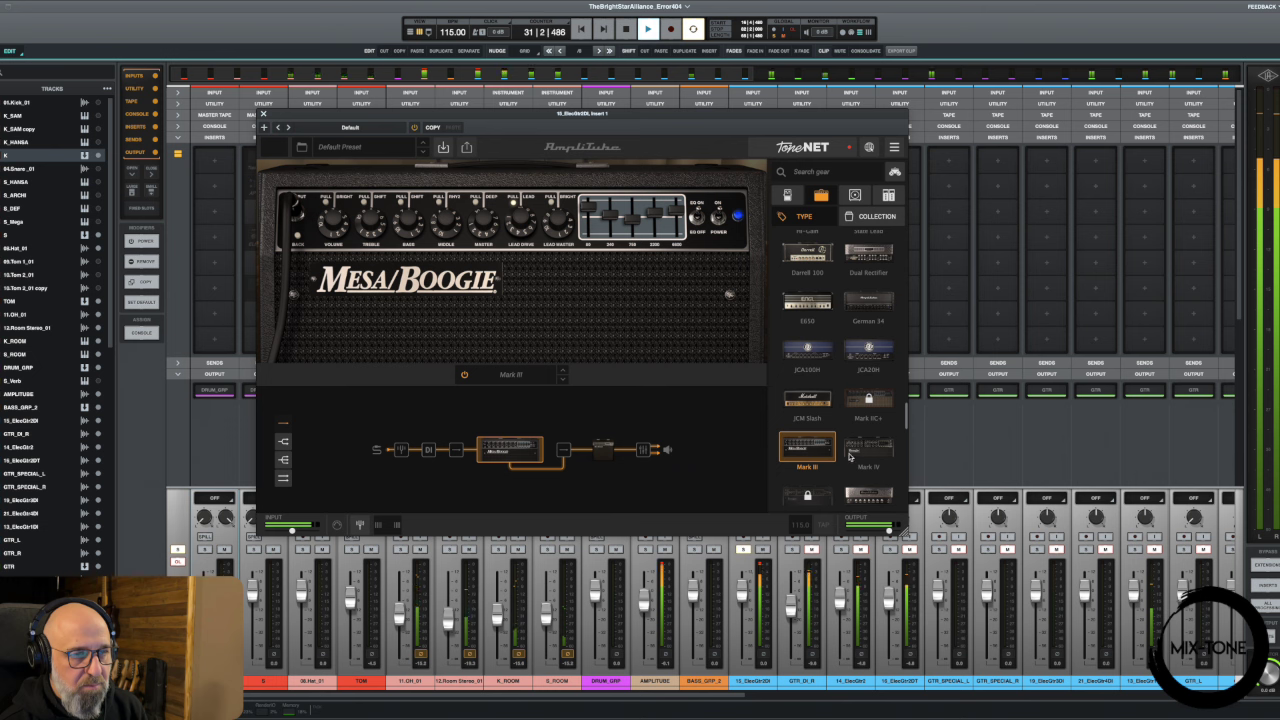
pyautogui.click(853, 453)
pyautogui.scroll(-2, 853, 455)
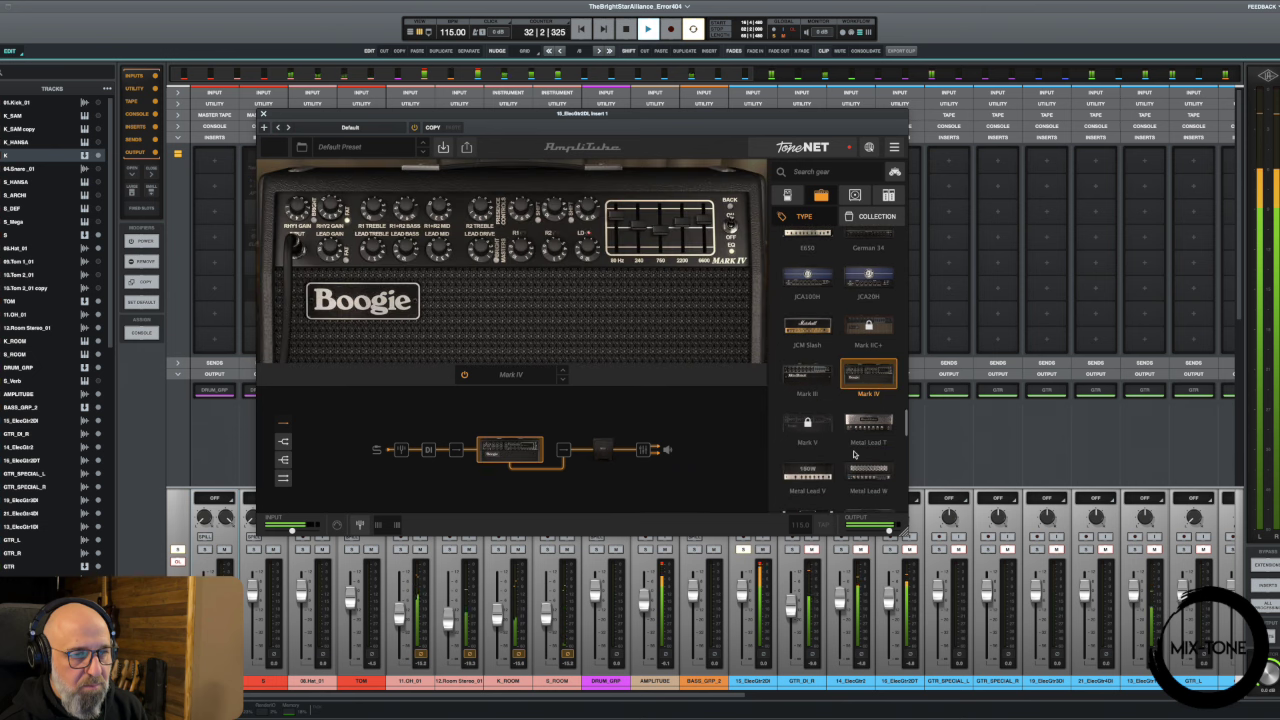
pyautogui.click(820, 470)
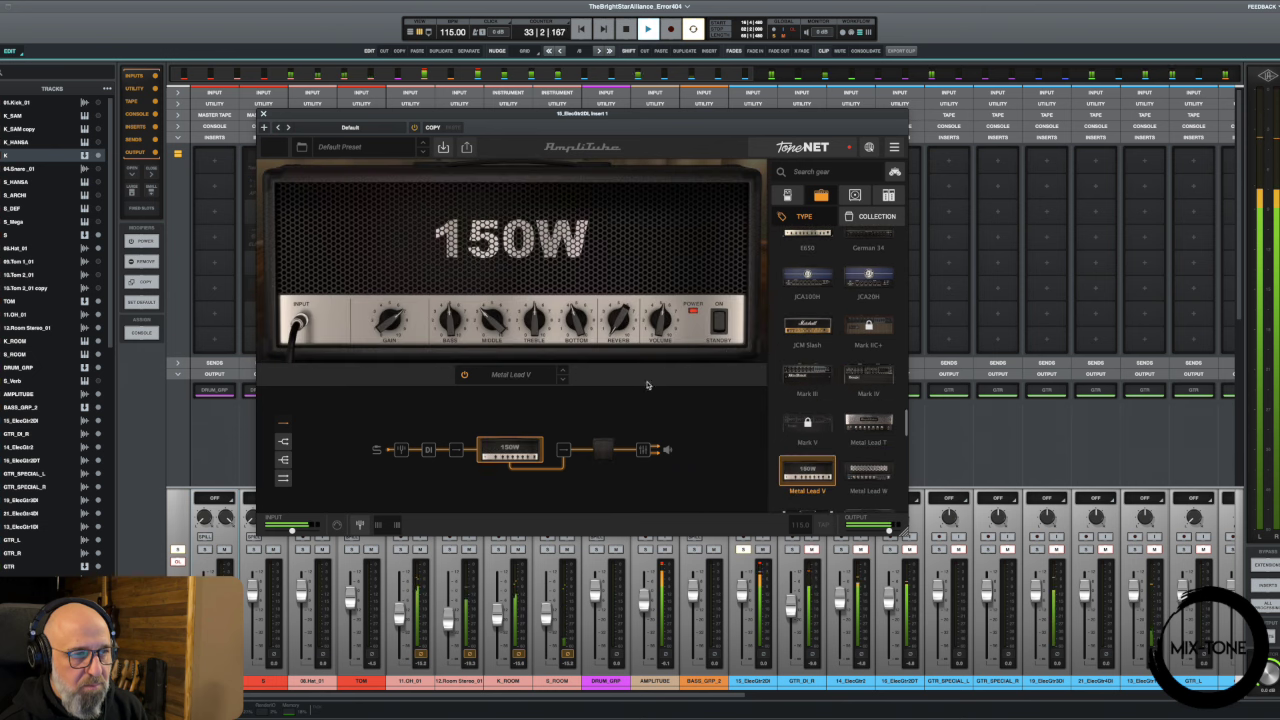
pyautogui.moveTo(493, 319); pyautogui.dragTo(495, 300)
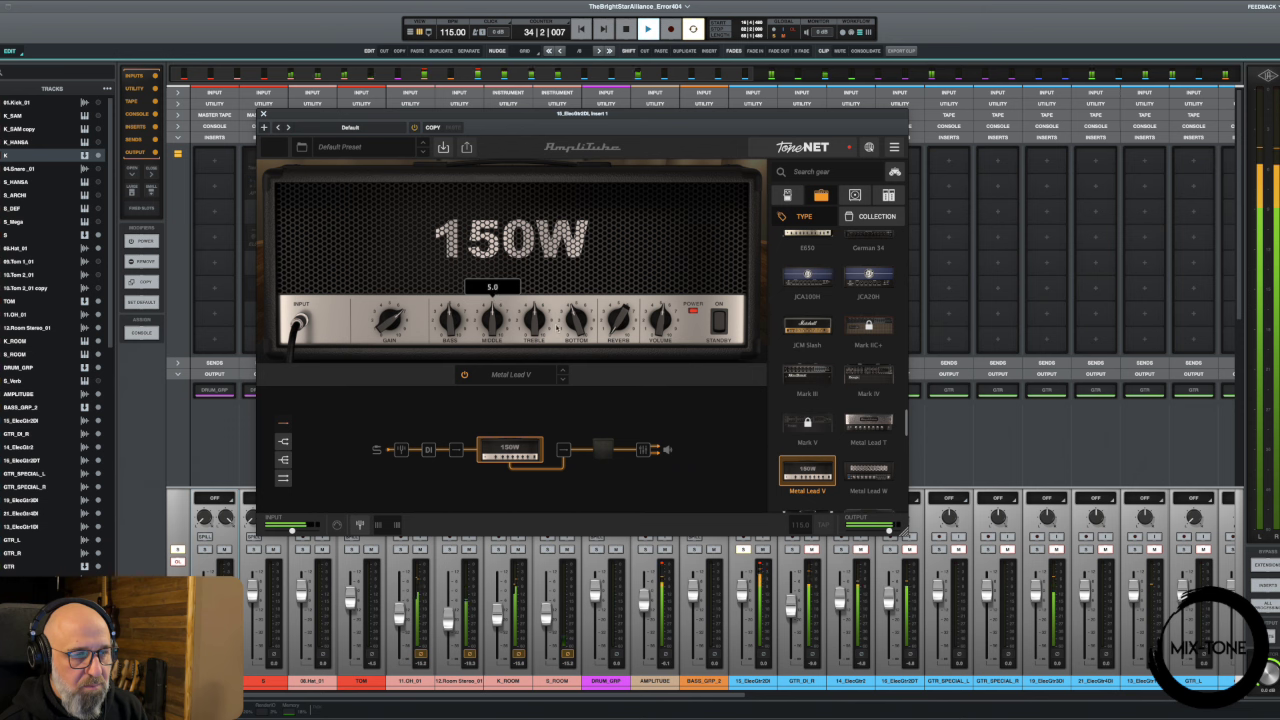
# - Audition the Powerball, SilverPlate 50, SLD 100 and SJ50 amps on the guitar DI, and stop playback
pyautogui.scroll(-3, 810, 462)
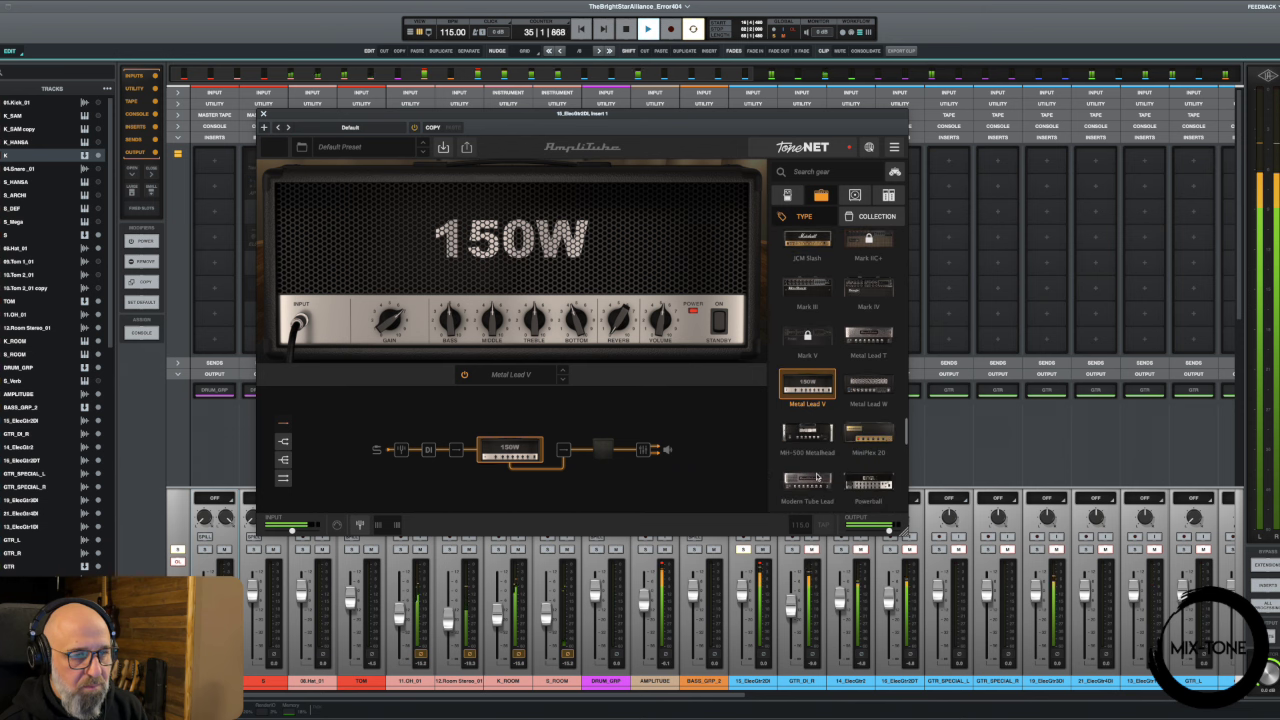
pyautogui.click(868, 485)
pyautogui.scroll(-2, 830, 470)
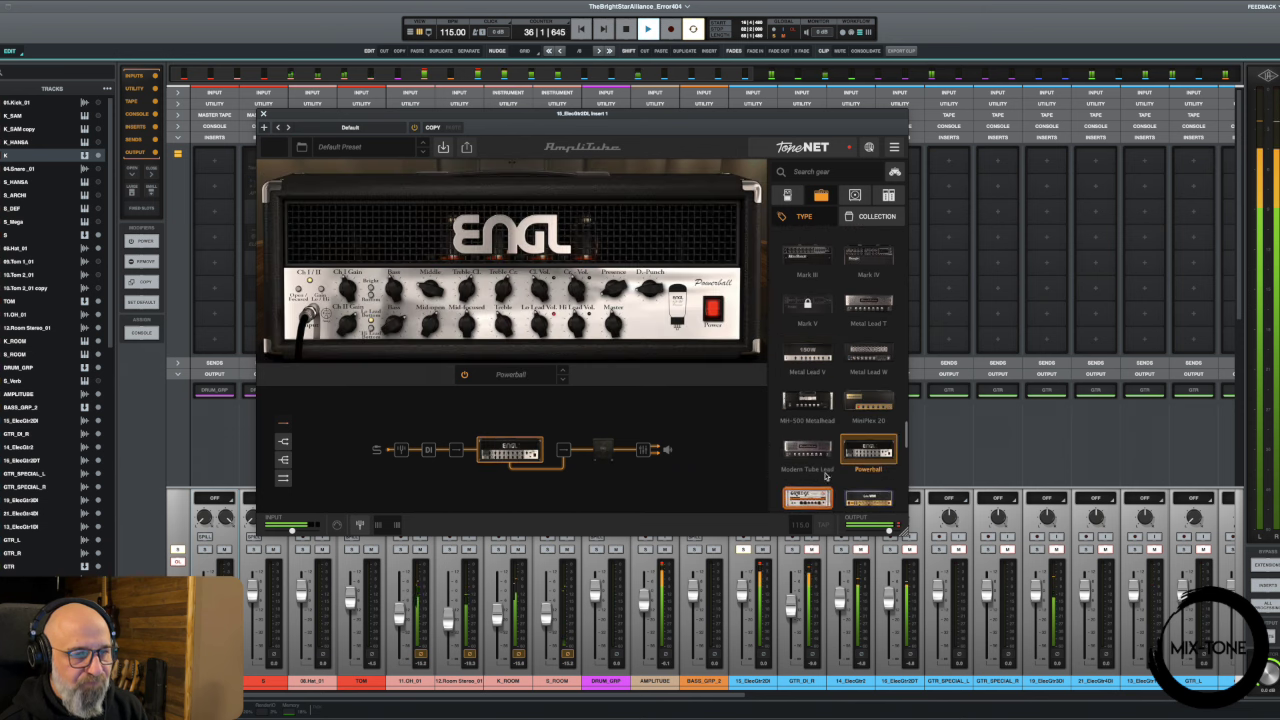
pyautogui.scroll(-1, 850, 474)
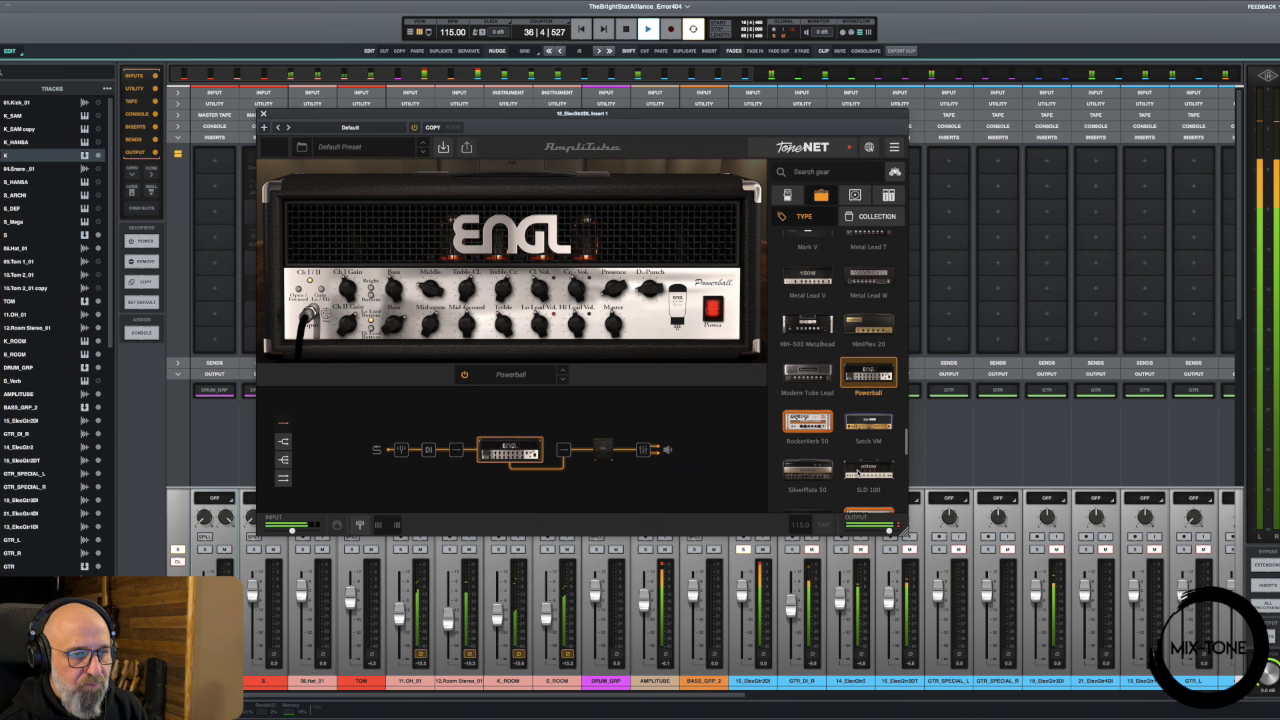
pyautogui.click(810, 470)
pyautogui.click(867, 470)
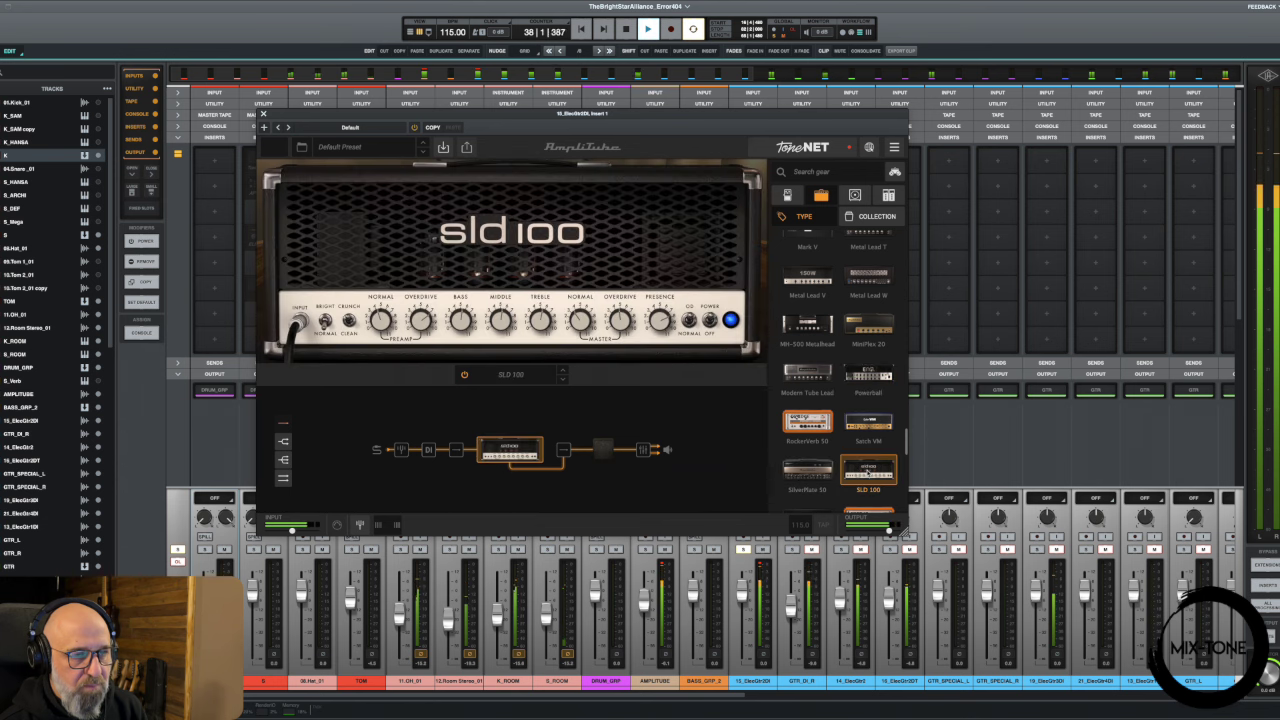
pyautogui.scroll(-1, 838, 470)
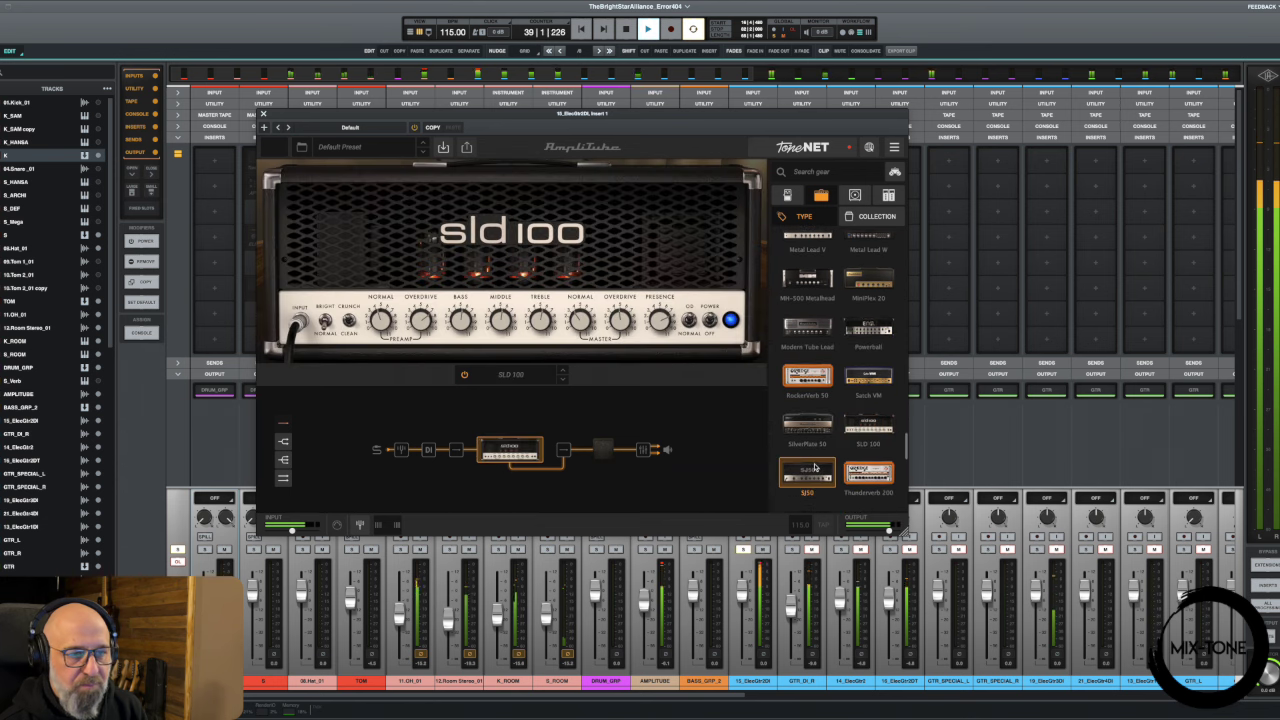
pyautogui.click(814, 467)
pyautogui.press('space')
# - Load the German 34 amp from the High Gain models again and start playback
pyautogui.scroll(4, 821, 430)
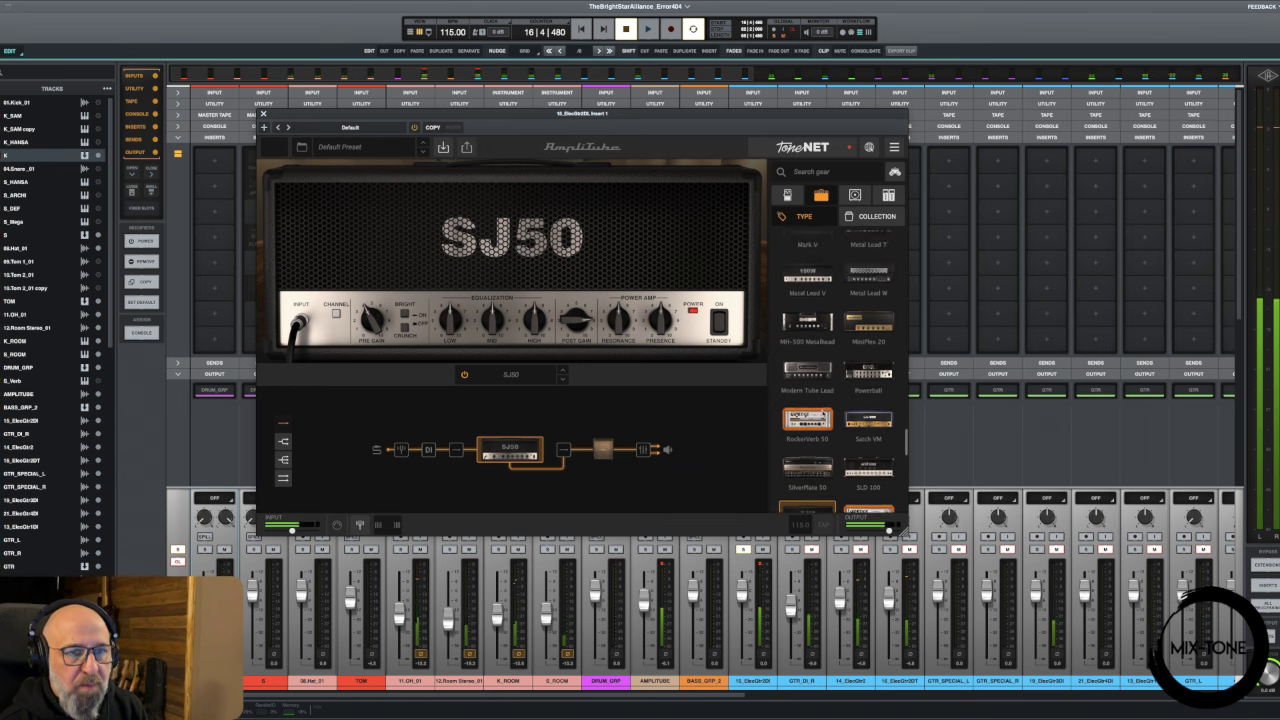
pyautogui.scroll(5, 821, 413)
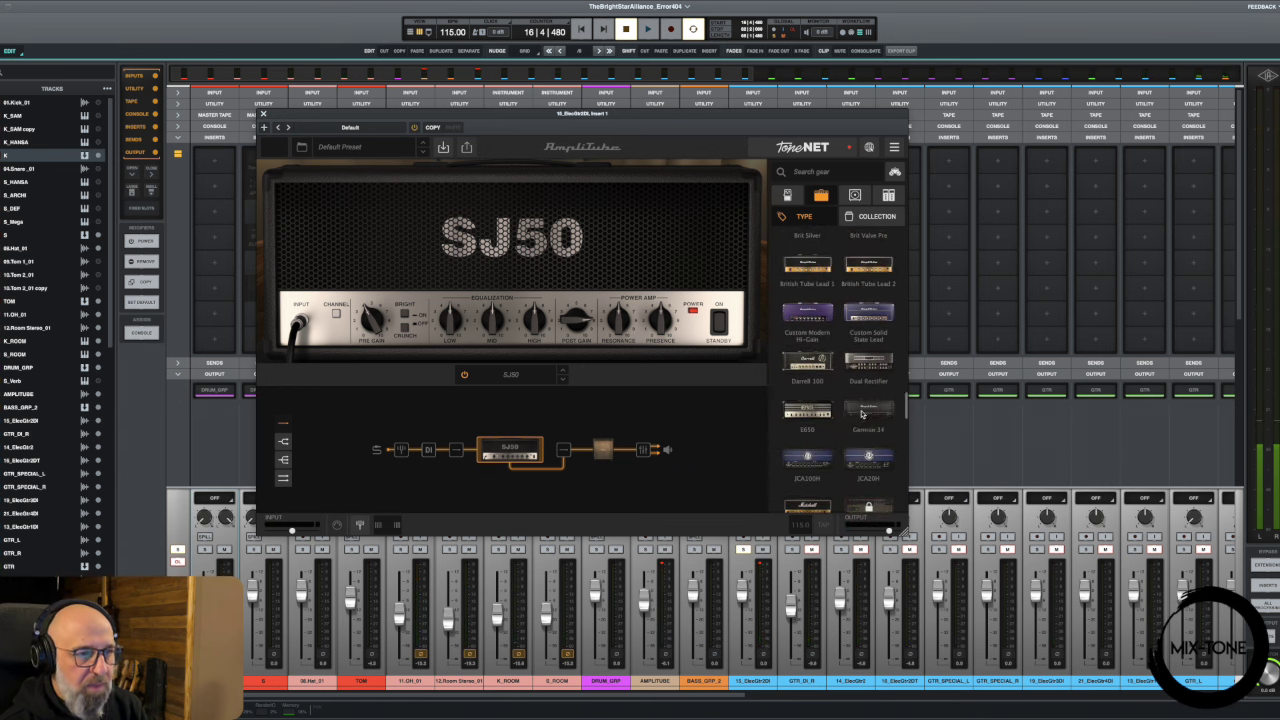
pyautogui.click(860, 414)
pyautogui.press('space')
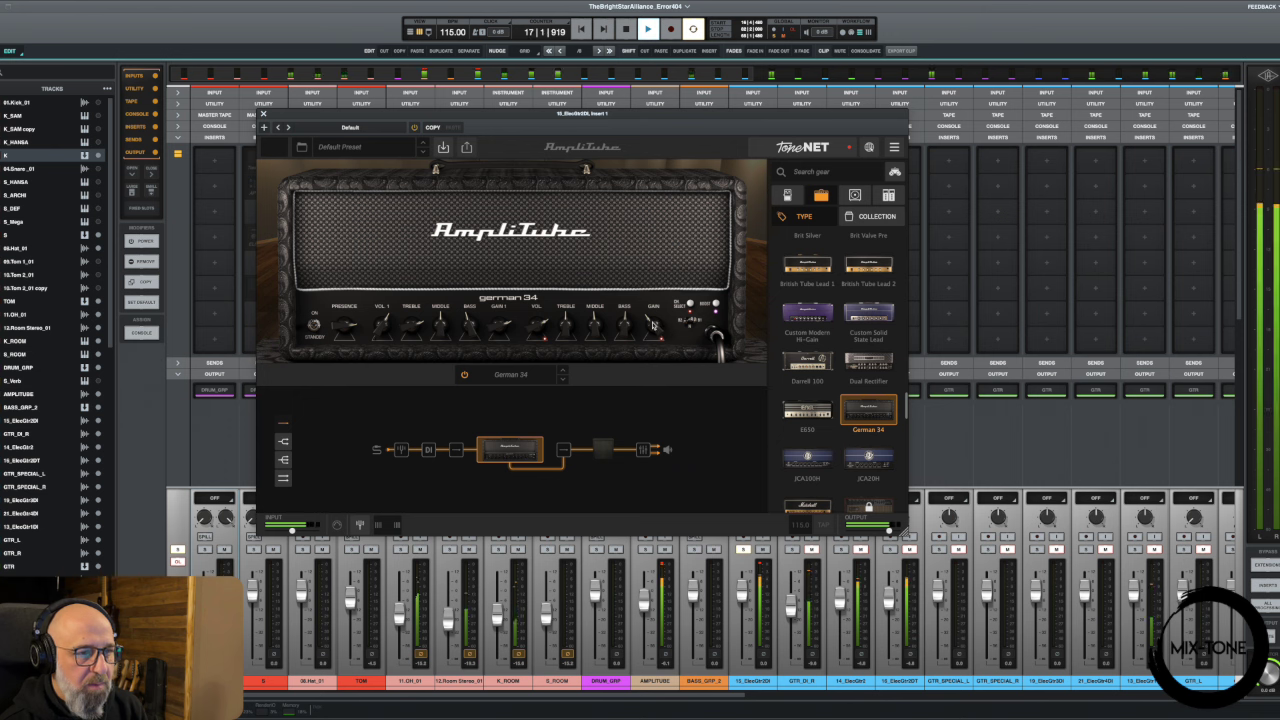
# - Fine-tune the German 34's second-channel treble, middle and bass during playback, with bass at about 5.4, and stop playback
pyautogui.moveTo(654, 329)
pyautogui.moveTo(565, 329); pyautogui.dragTo(569, 309)
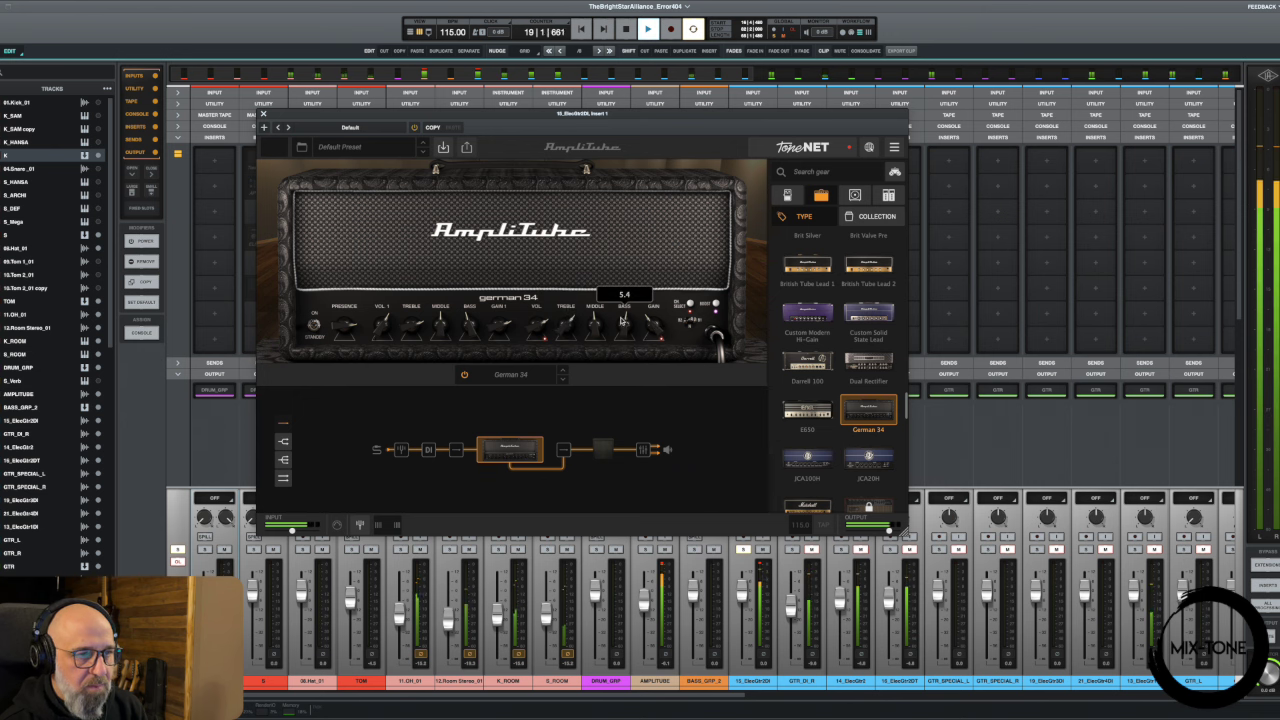
pyautogui.moveTo(628, 323)
pyautogui.moveTo(626, 322); pyautogui.dragTo(592, 333)
pyautogui.press('space')
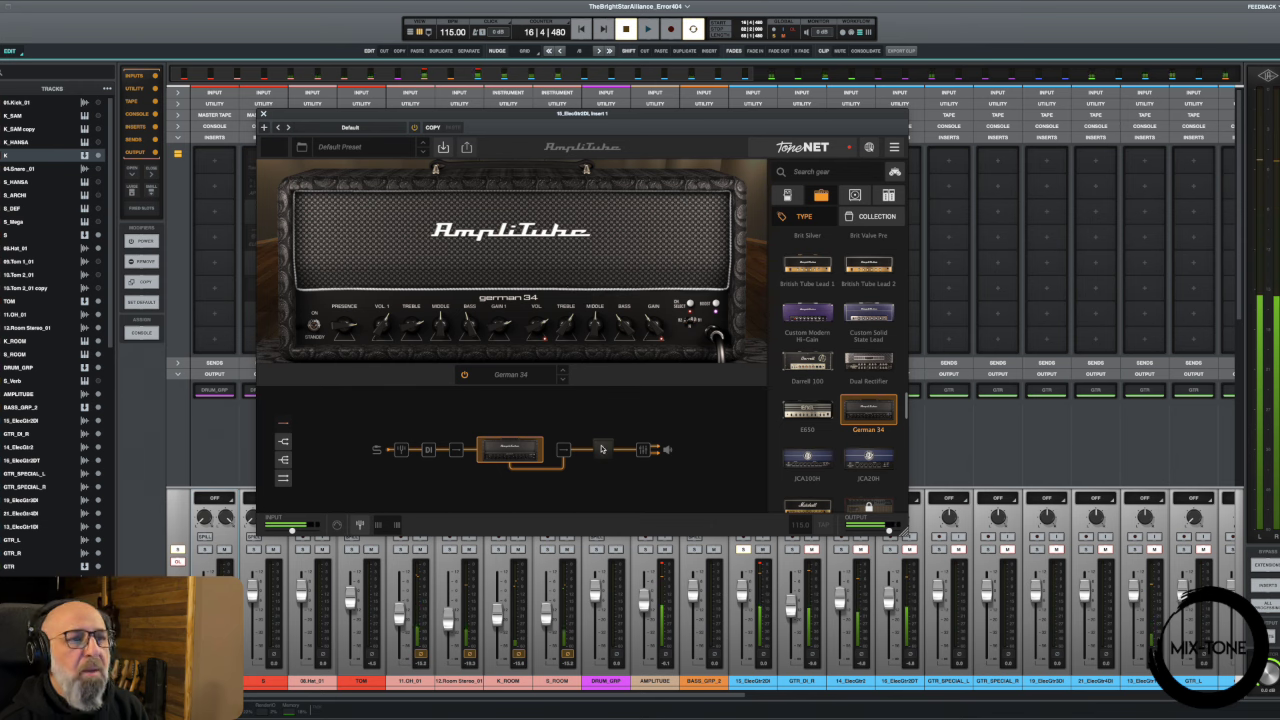
# - Choose the Ribbon 121 as the cabinet's second microphone, mute the room mics, and start playback
pyautogui.click(602, 449)
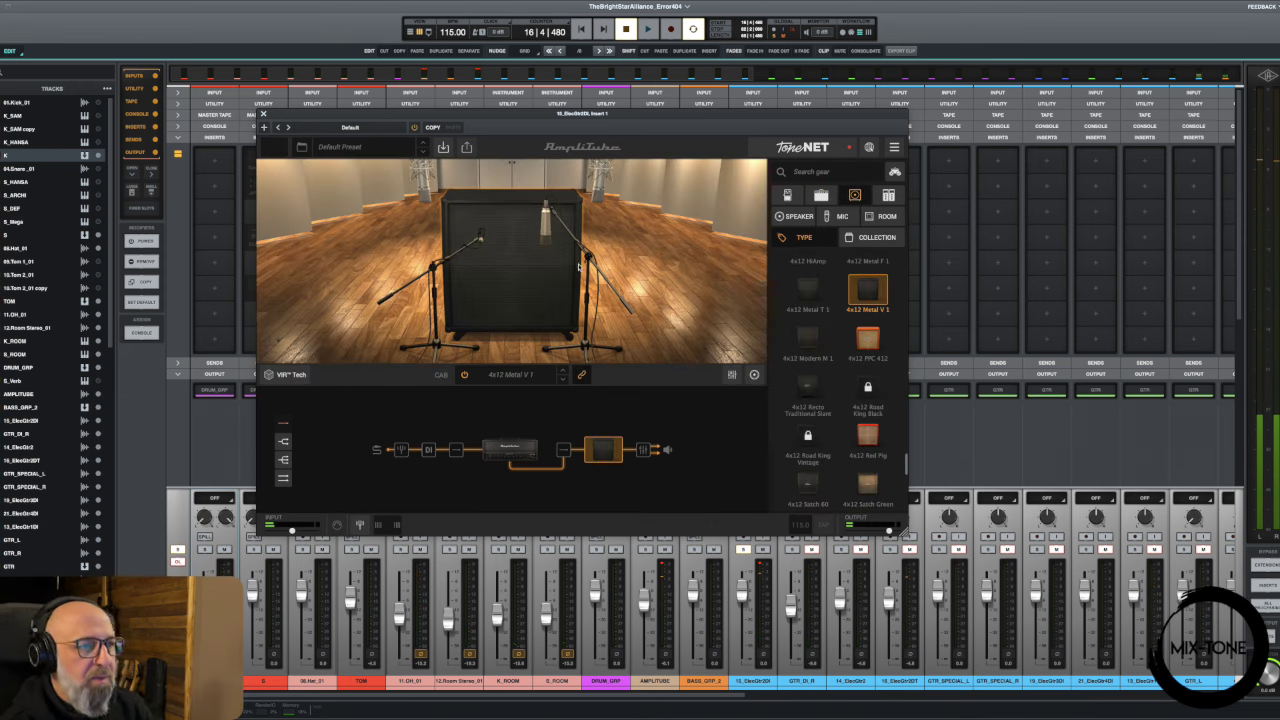
pyautogui.click(833, 218)
pyautogui.click(805, 425)
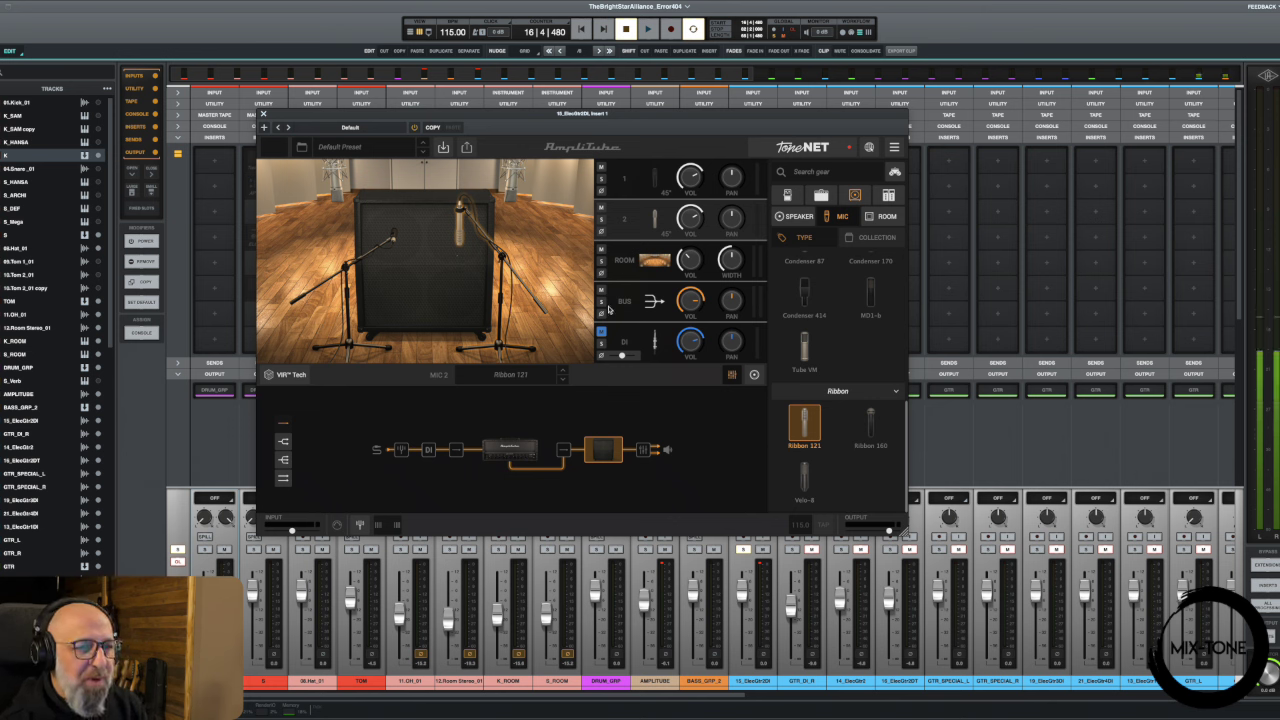
pyautogui.click(601, 249)
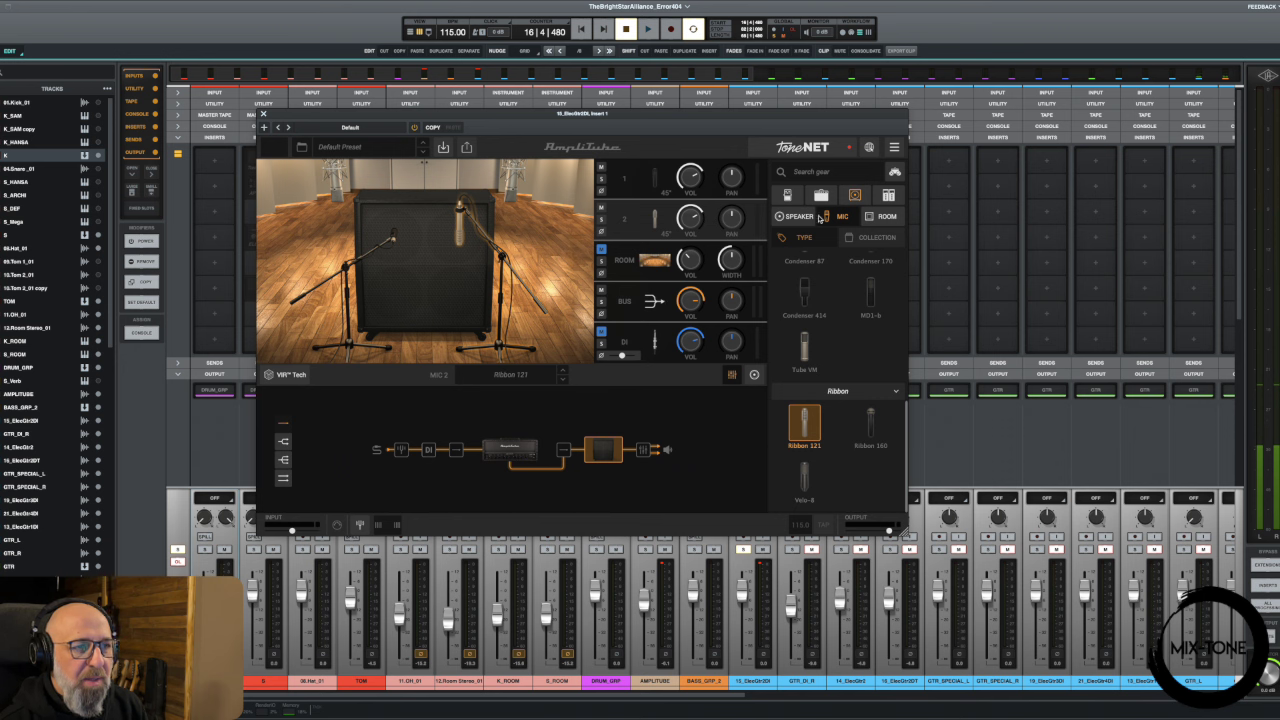
pyautogui.press('space')
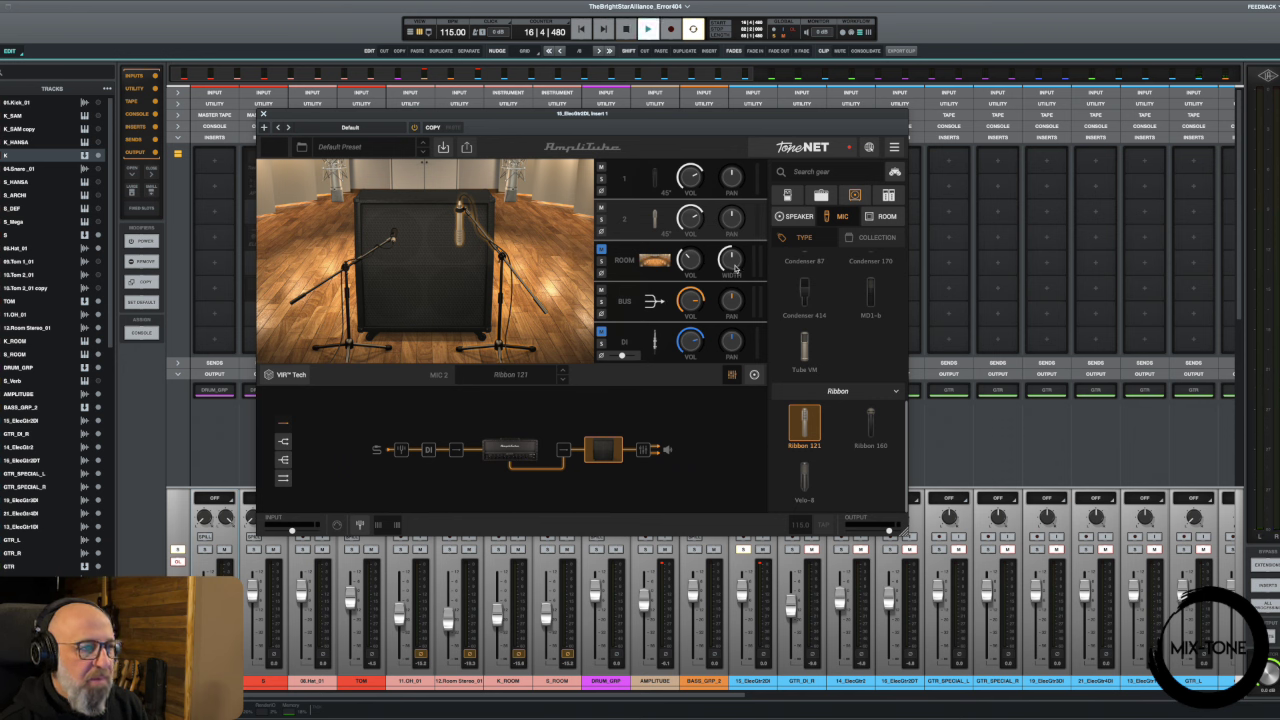
# - Reposition both cabinet mics slightly and rebalance their volumes, setting mic 1 to about -8.4 dB, and stop playback
pyautogui.click(393, 242)
pyautogui.click(455, 238)
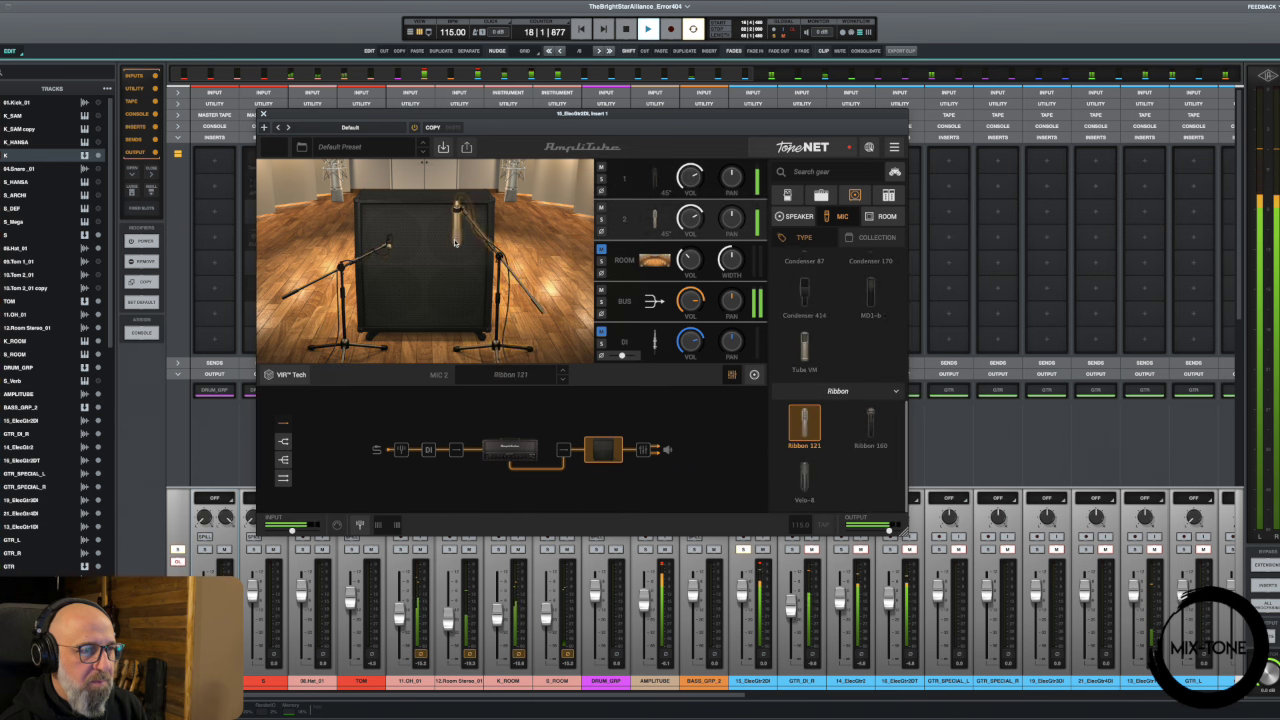
pyautogui.moveTo(687, 220)
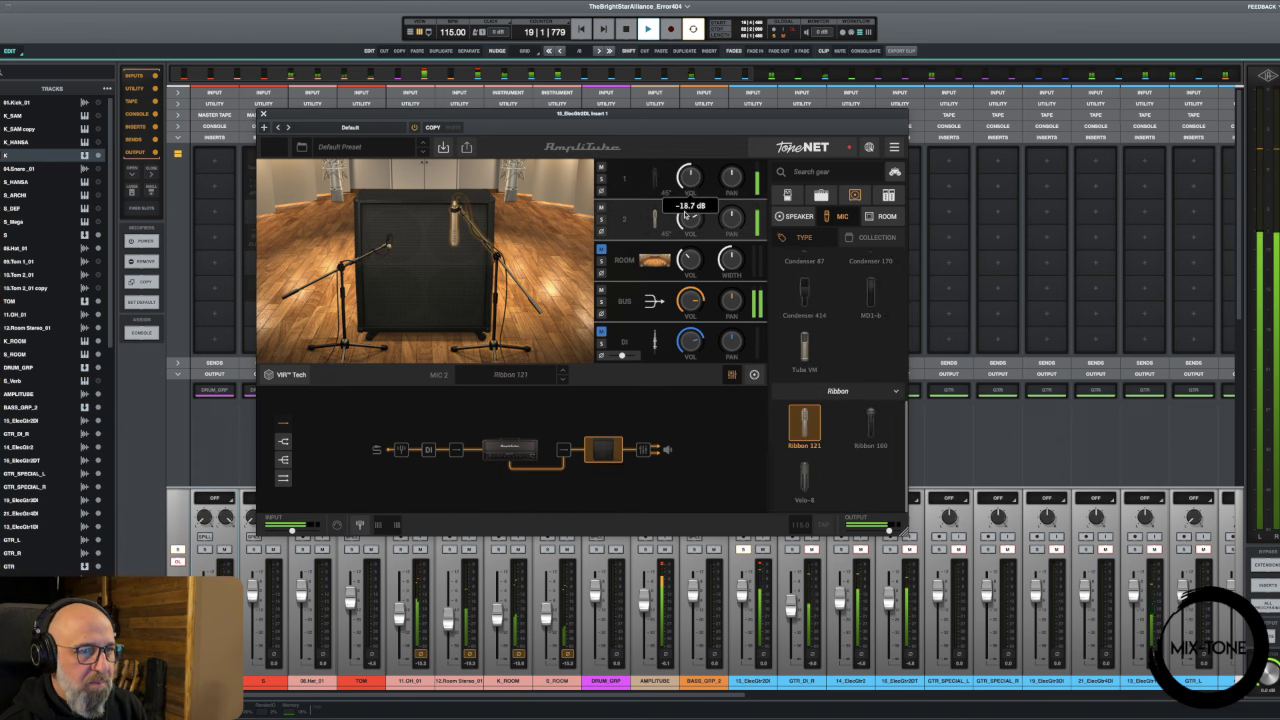
pyautogui.moveTo(687, 220); pyautogui.dragTo(687, 190)
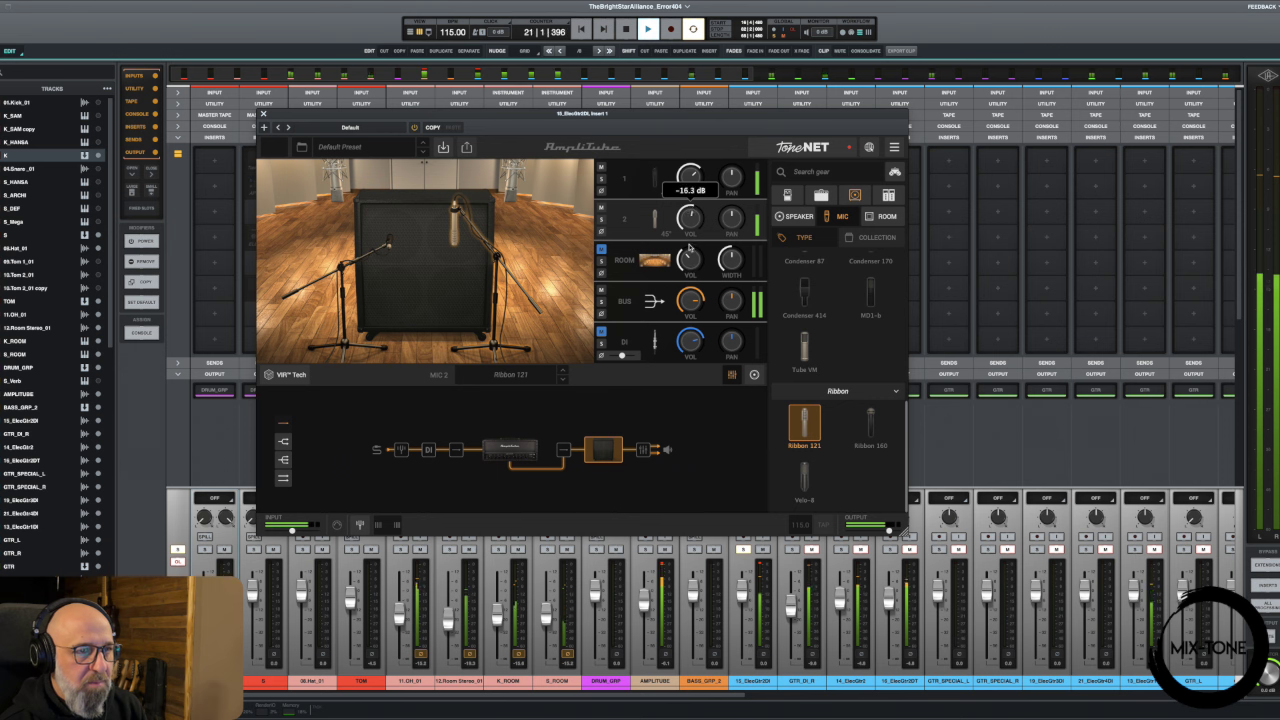
pyautogui.moveTo(690, 237); pyautogui.dragTo(690, 229)
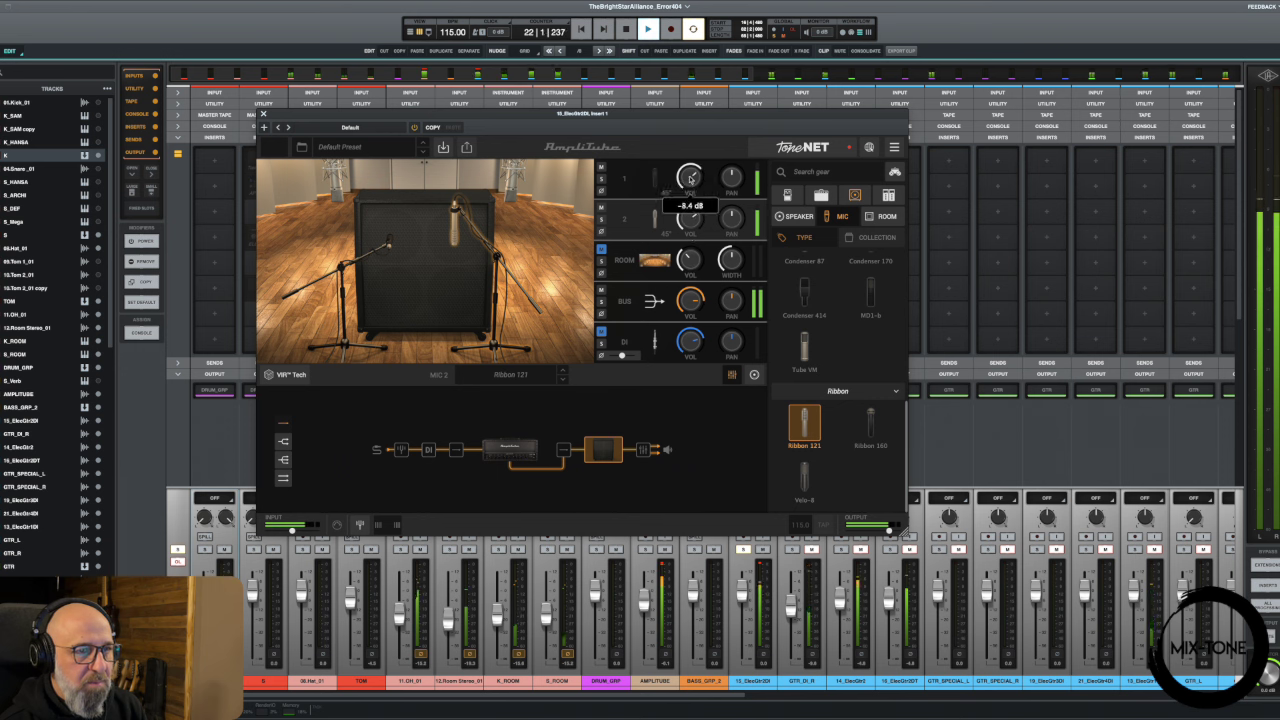
pyautogui.press('space')
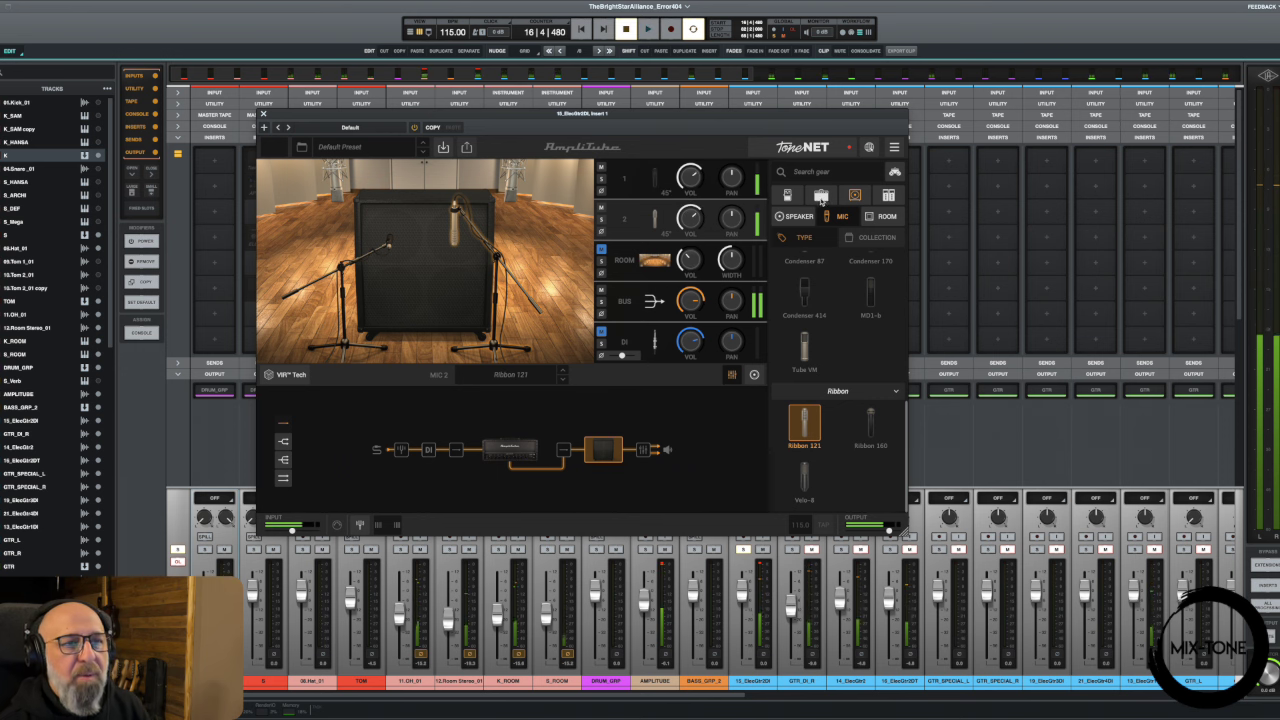
# - Audition the 4x12 1960AV SL, 1960BV SL, Brit 30, Brit 8000, Brit 9000 and Closed 25 C cabinets during playback
pyautogui.click(821, 195)
pyautogui.click(855, 195)
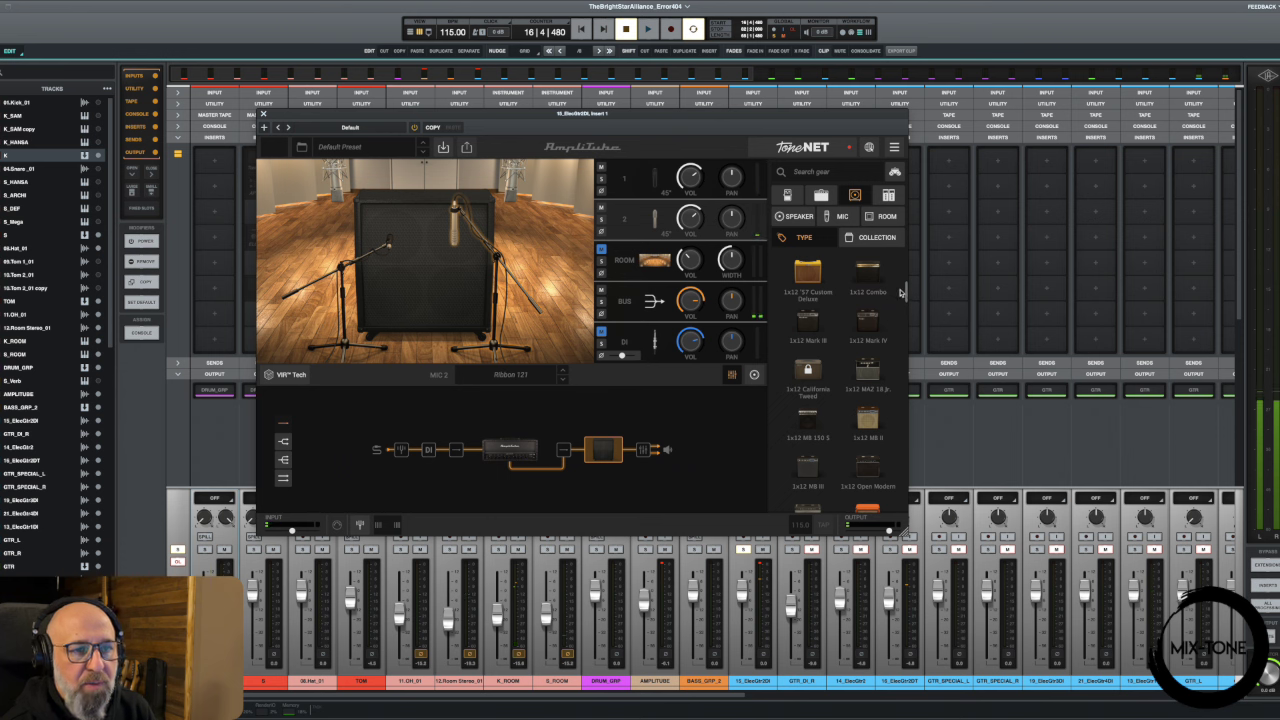
pyautogui.moveTo(906, 290); pyautogui.dragTo(908, 432)
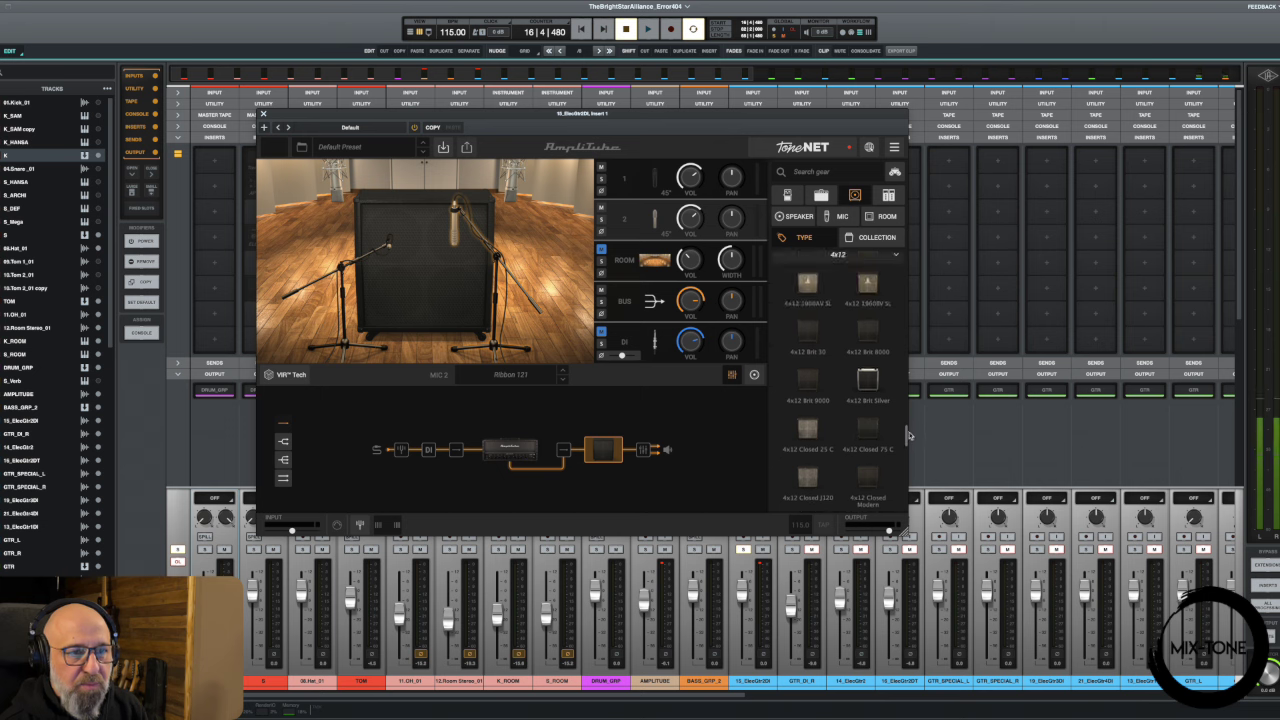
pyautogui.click(804, 284)
pyautogui.press('space')
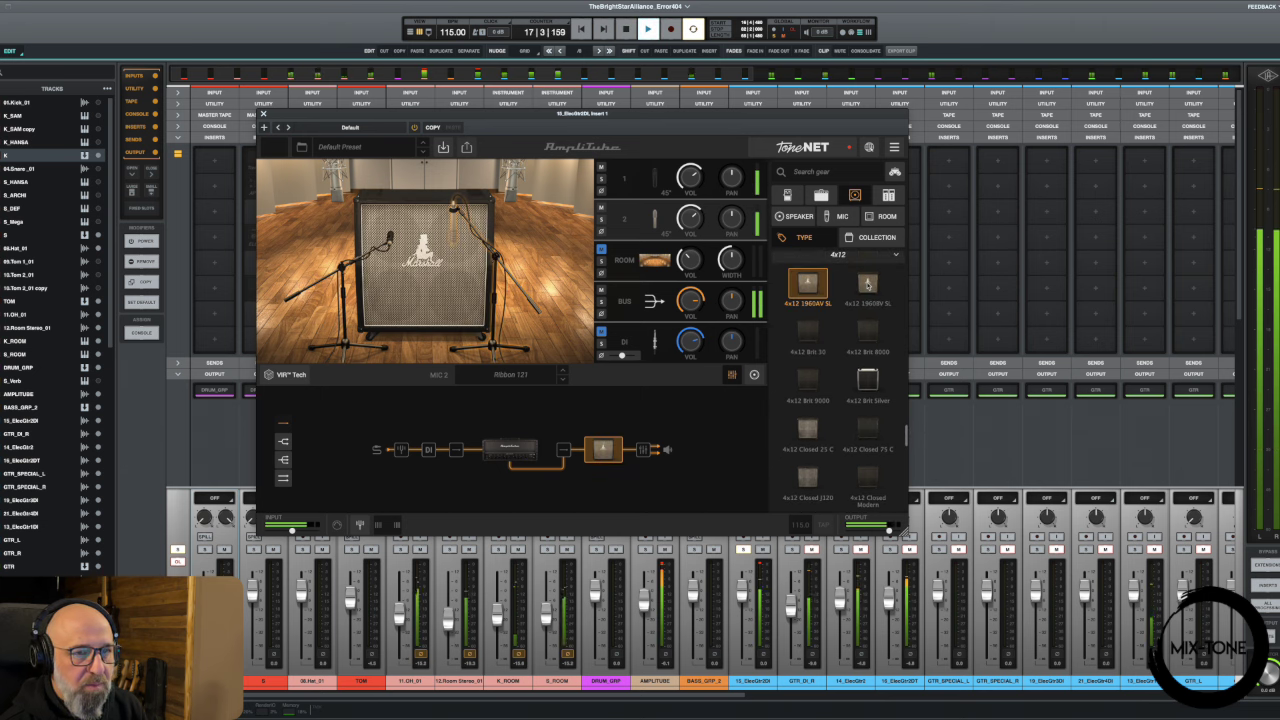
pyautogui.click(867, 284)
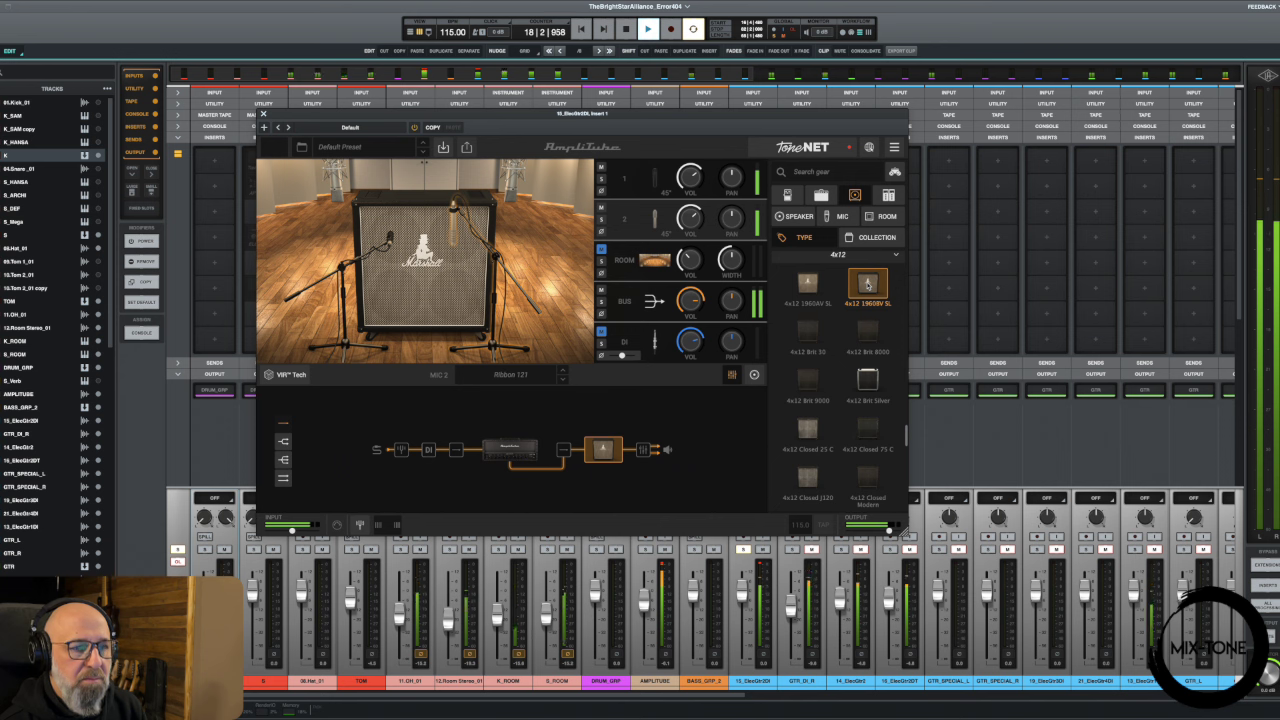
pyautogui.click(811, 336)
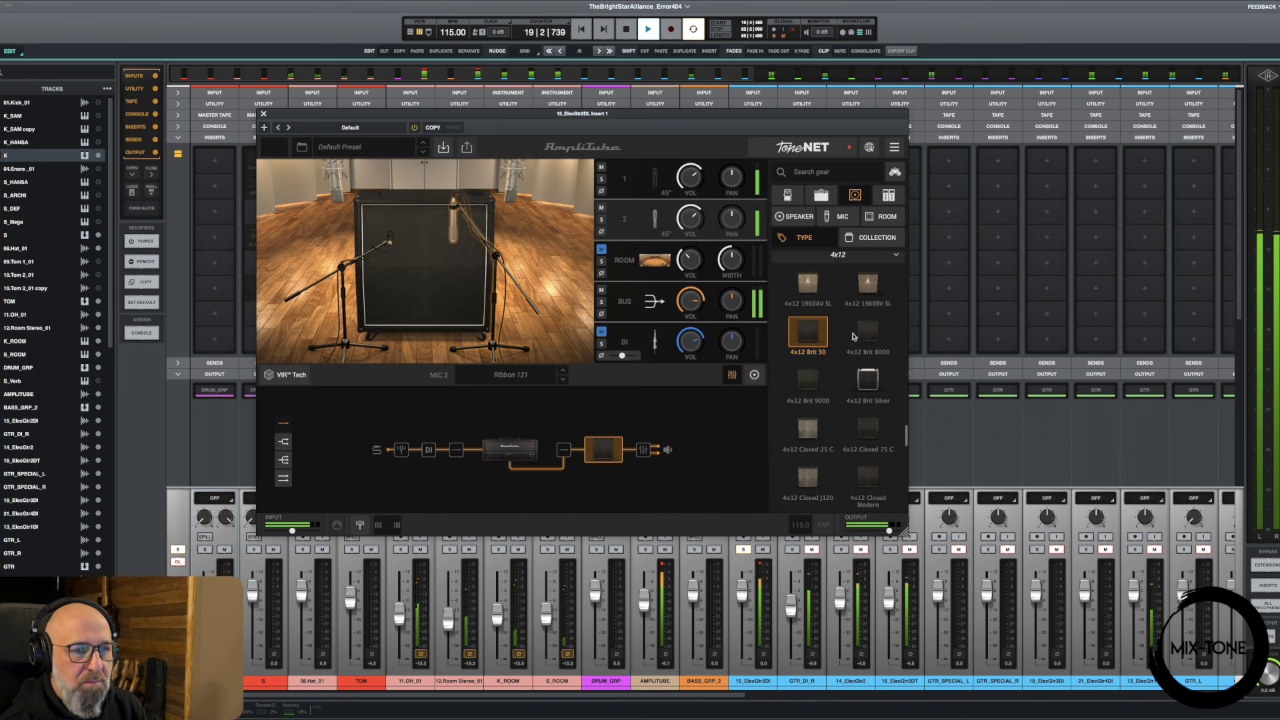
pyautogui.click(868, 336)
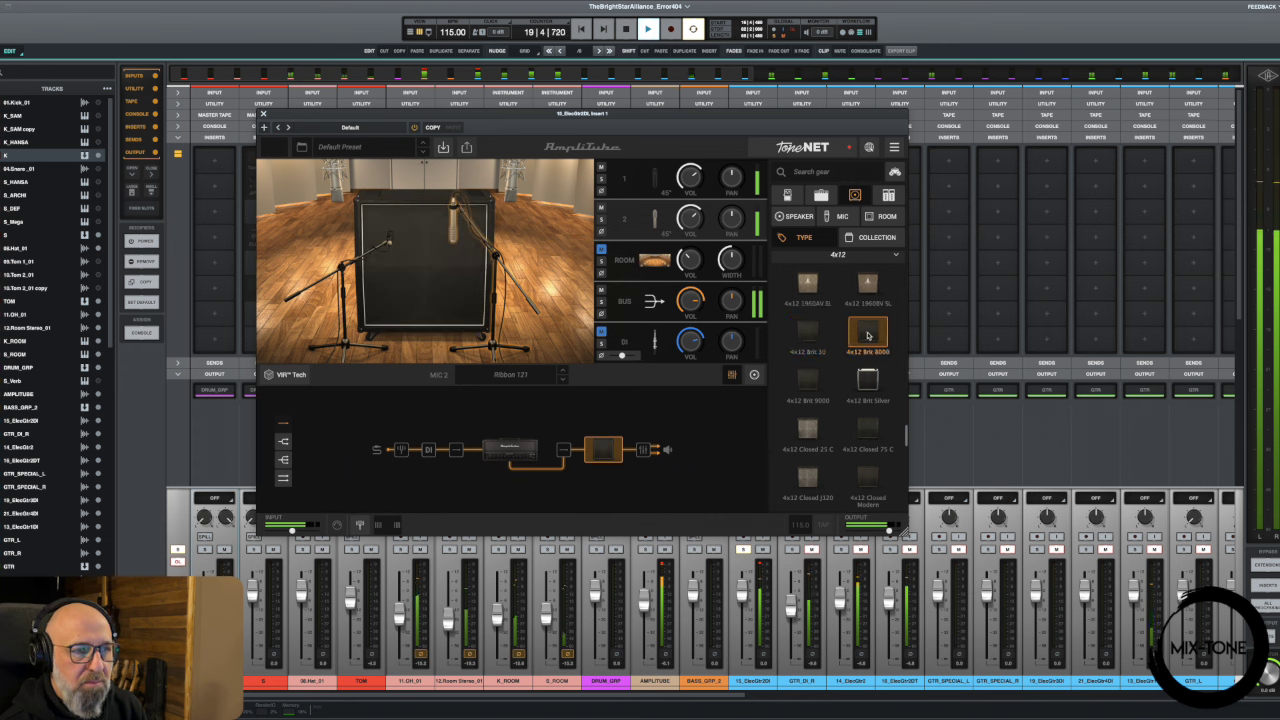
pyautogui.click(809, 377)
pyautogui.click(808, 428)
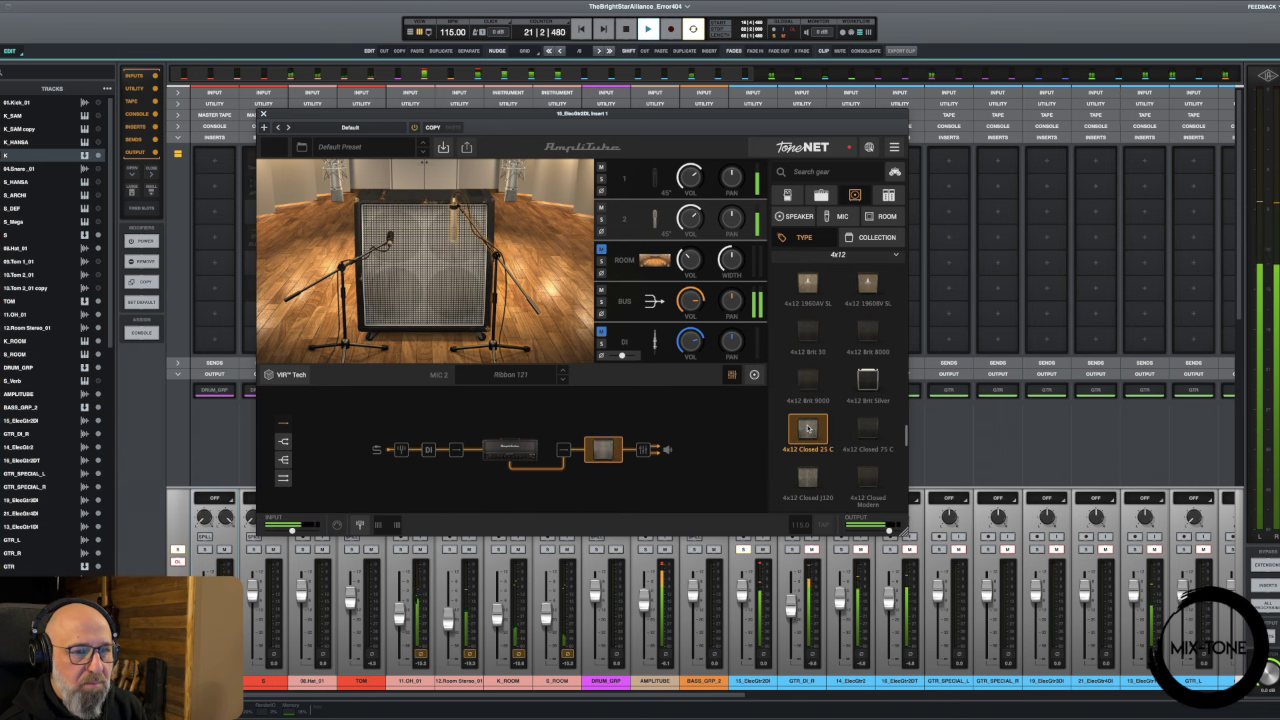
# - Audition the 4x12 HiAmp and Closed Vintage cabinets, and compare them with the 1960AV SL and 1960BV SL
pyautogui.scroll(-3, 808, 428)
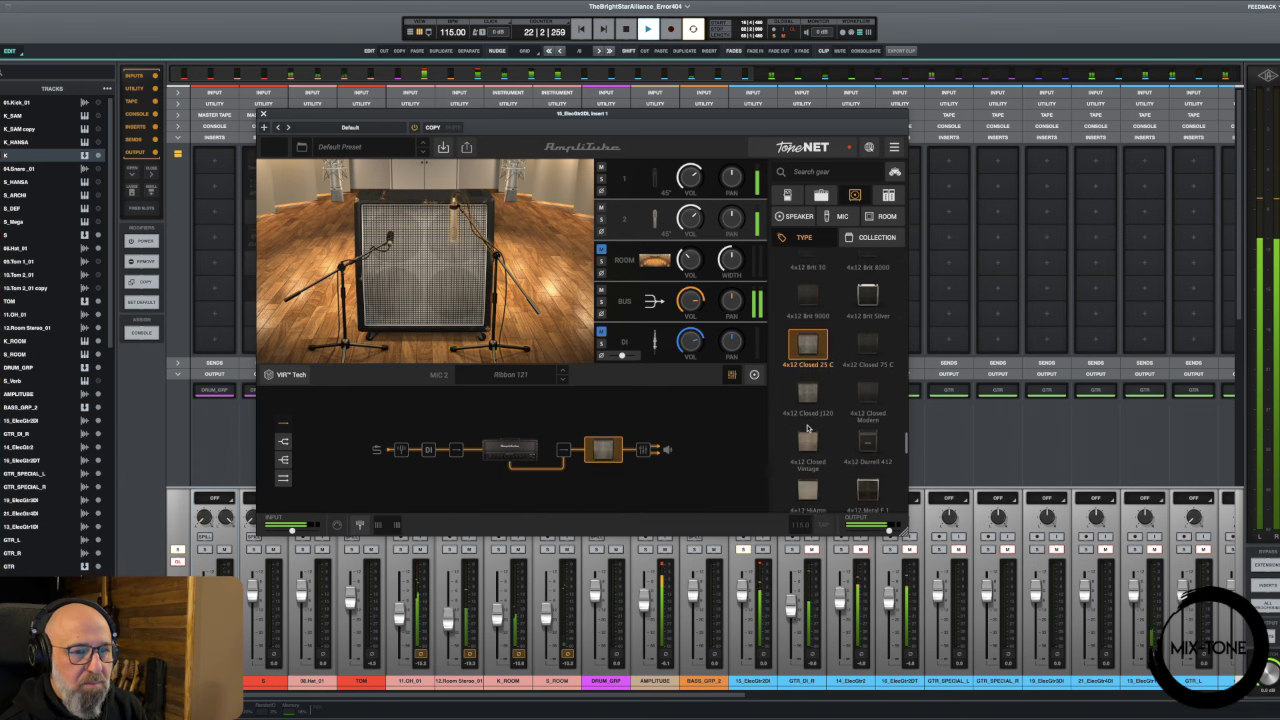
pyautogui.click(809, 420)
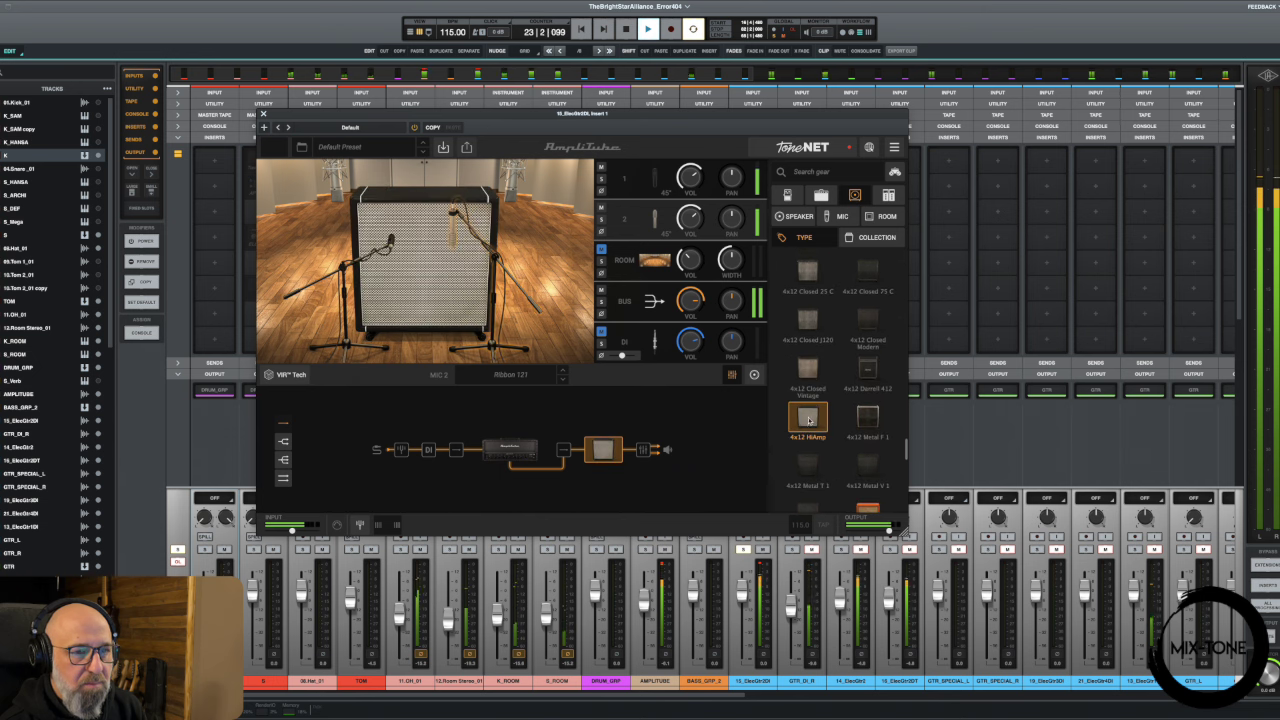
pyautogui.click(809, 372)
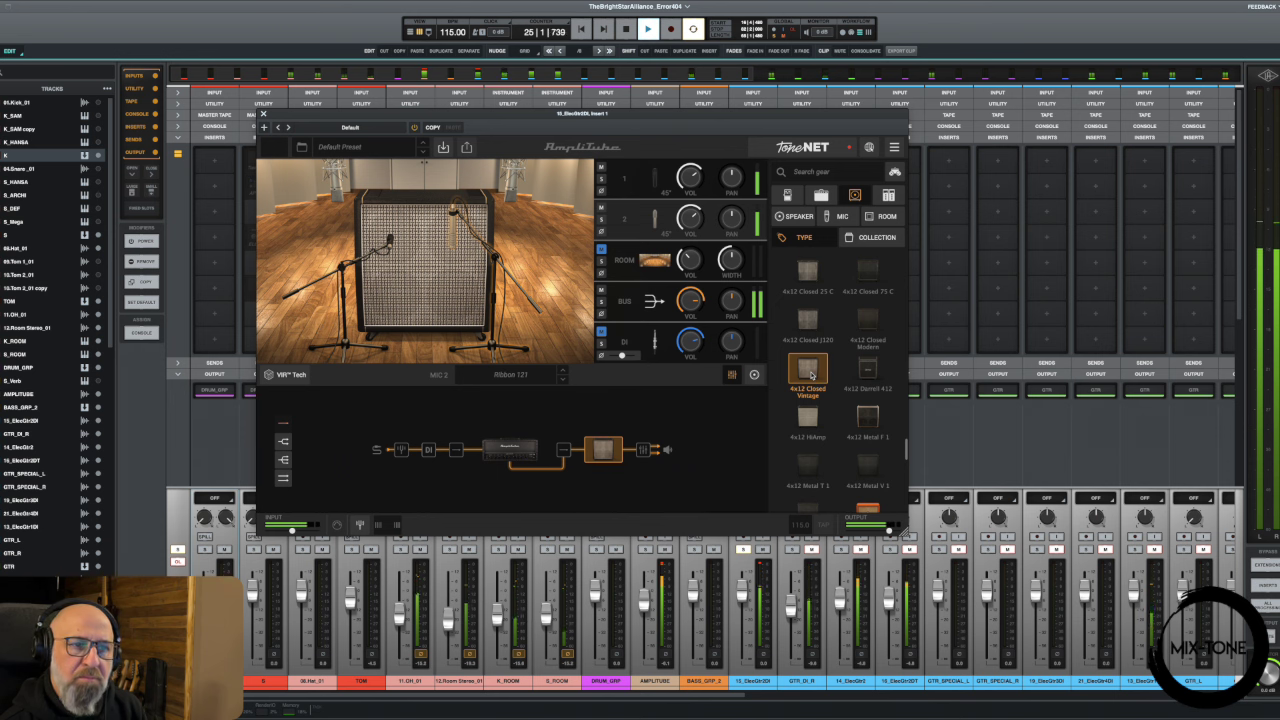
pyautogui.scroll(5, 811, 374)
pyautogui.scroll(-2, 811, 374)
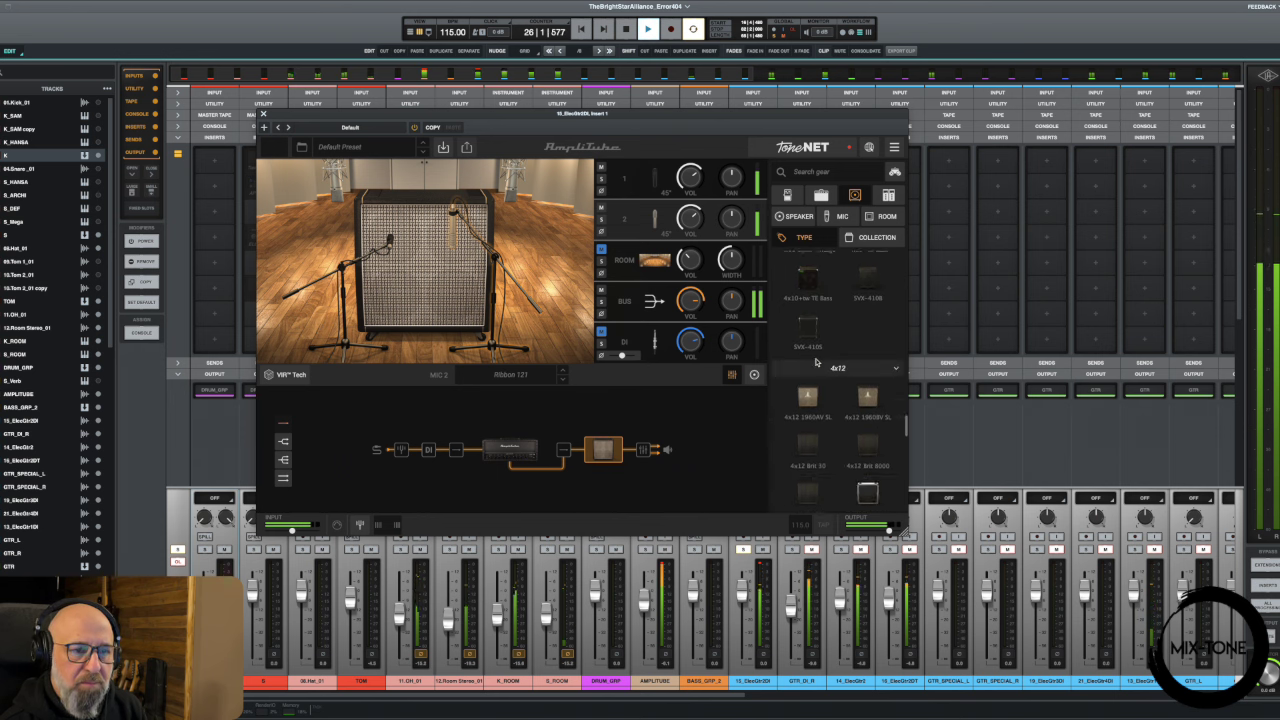
pyautogui.click(809, 399)
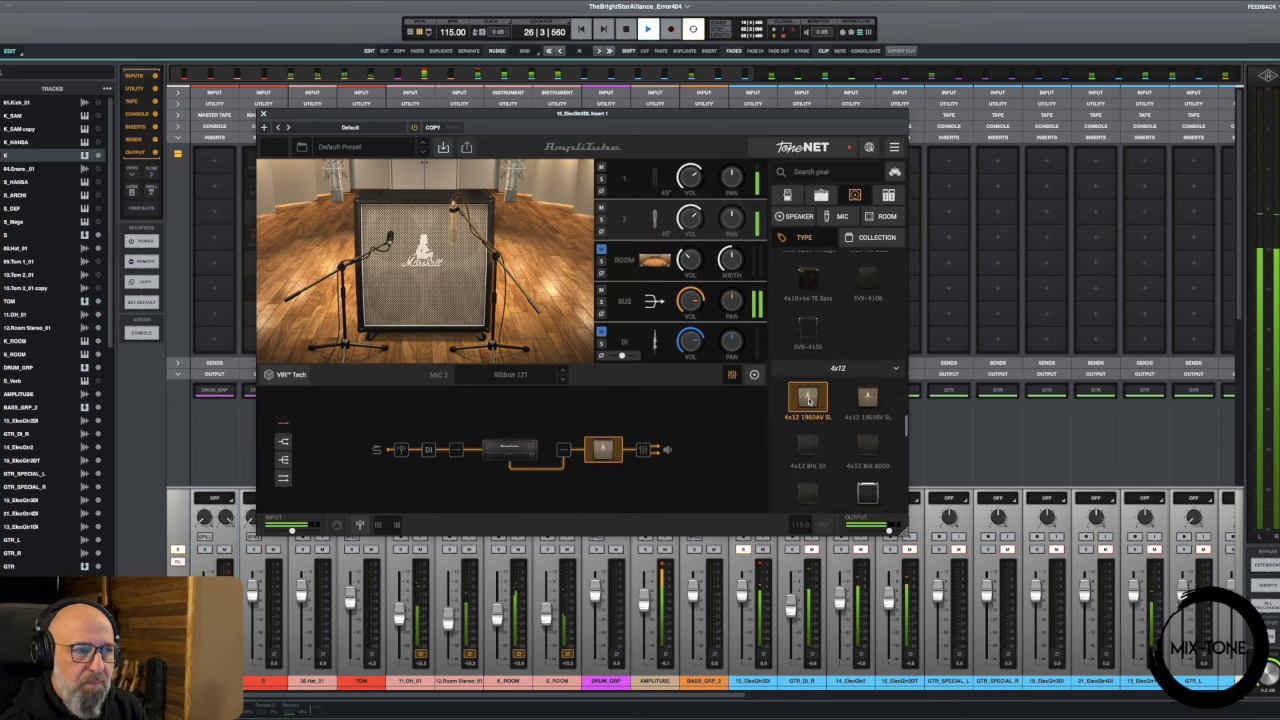
pyautogui.click(867, 398)
# - Compare the 4x12 HiAmp again, load the 4x12 Closed Vintage cabinet, and stop playback
pyautogui.scroll(-5, 809, 401)
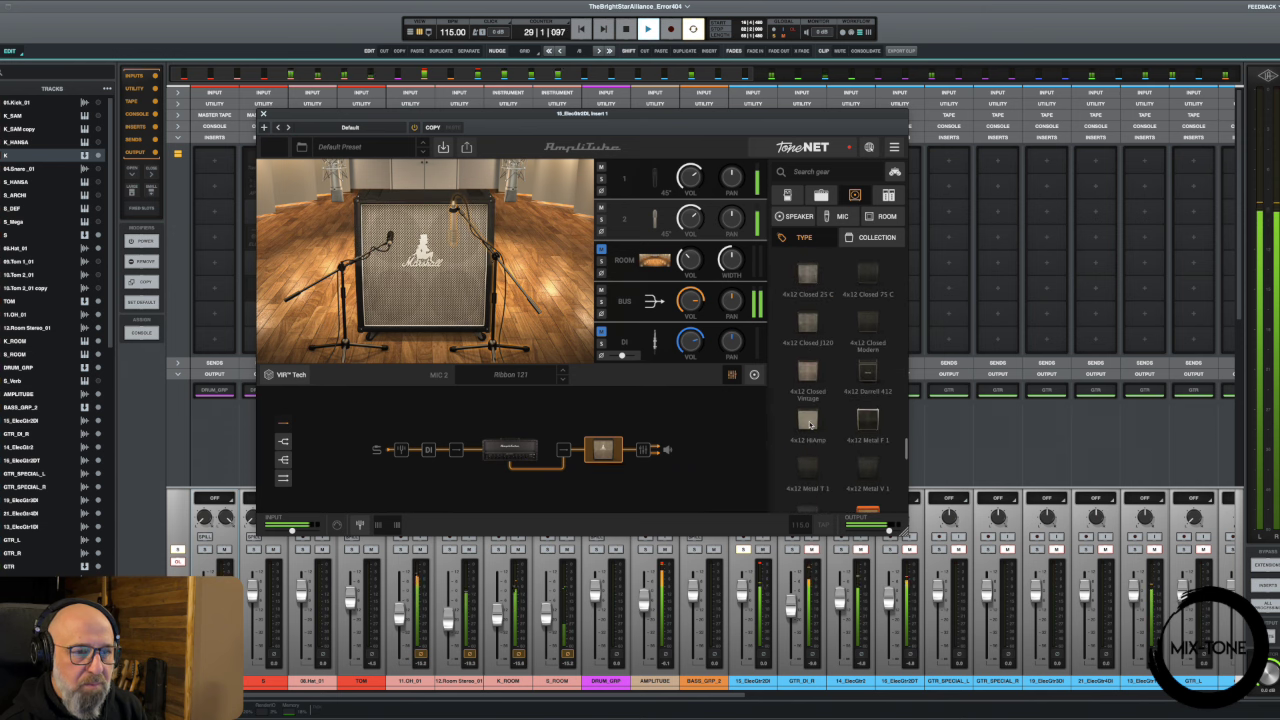
pyautogui.click(809, 423)
pyautogui.click(809, 373)
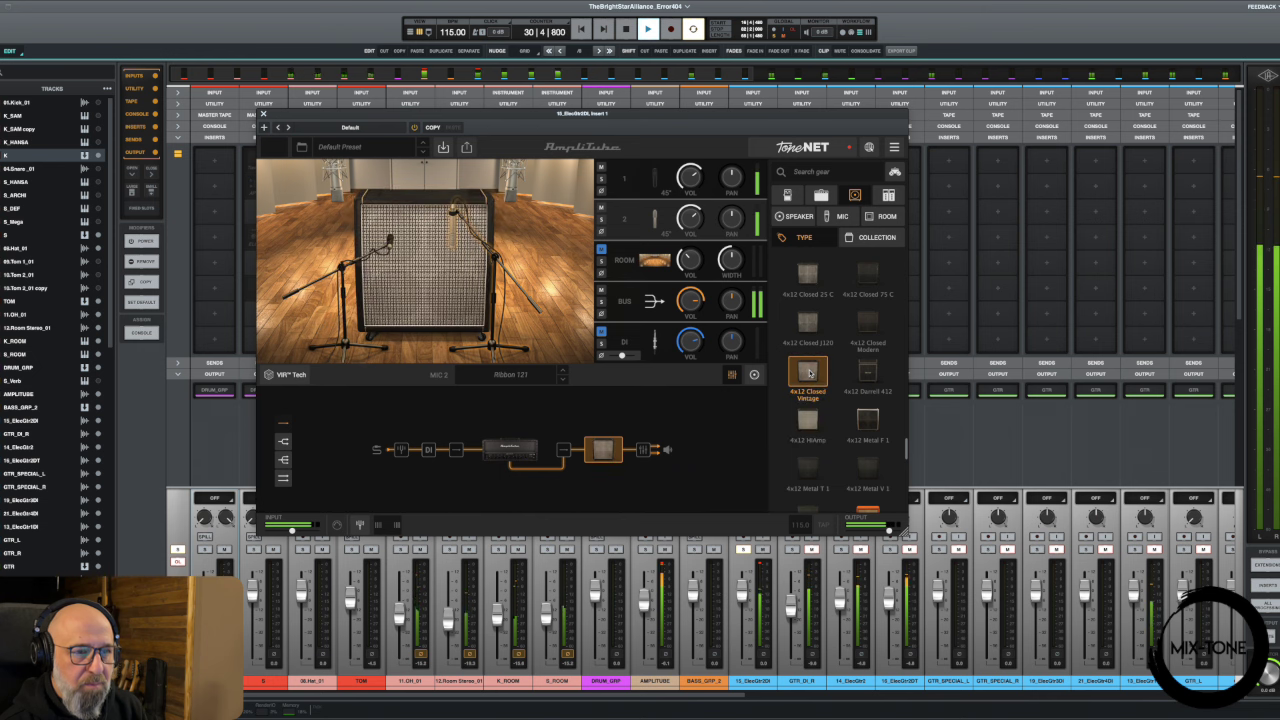
pyautogui.press('space')
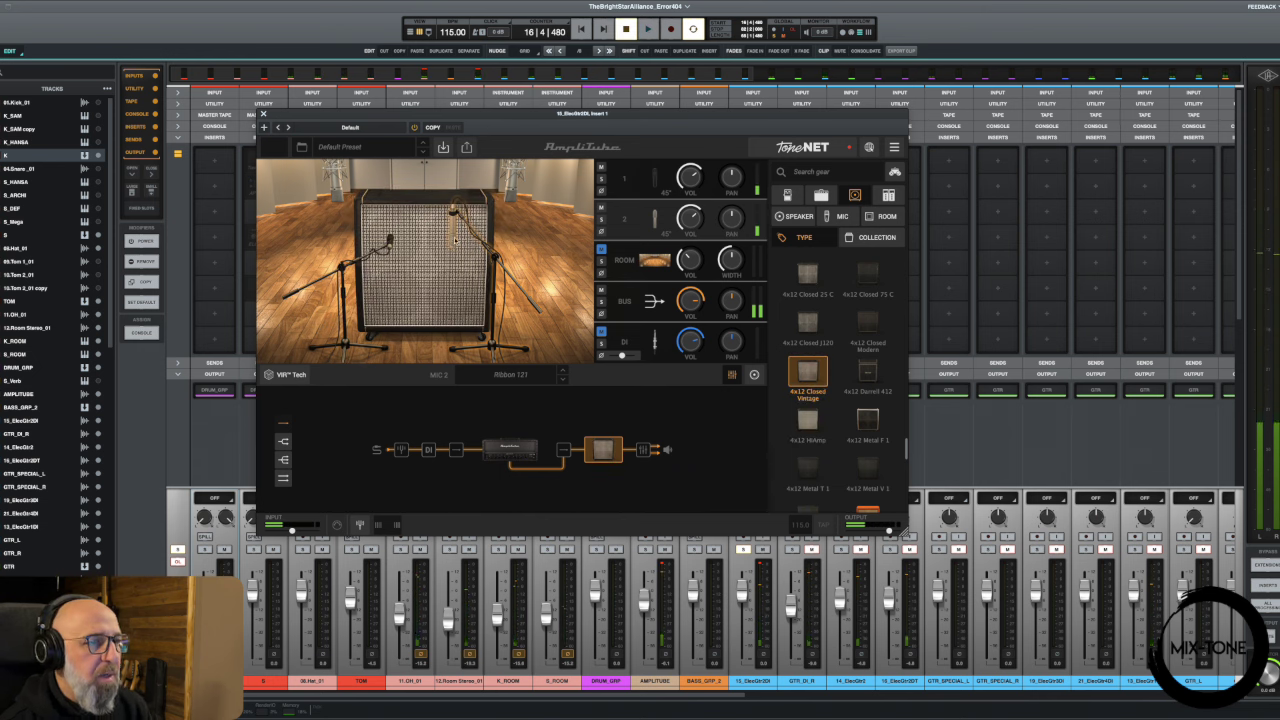
# - Reposition the Ribbon 121 and Dynamic 57 mics on the Closed Vintage cabinet during playback and adjust the mic volume
pyautogui.press('space')
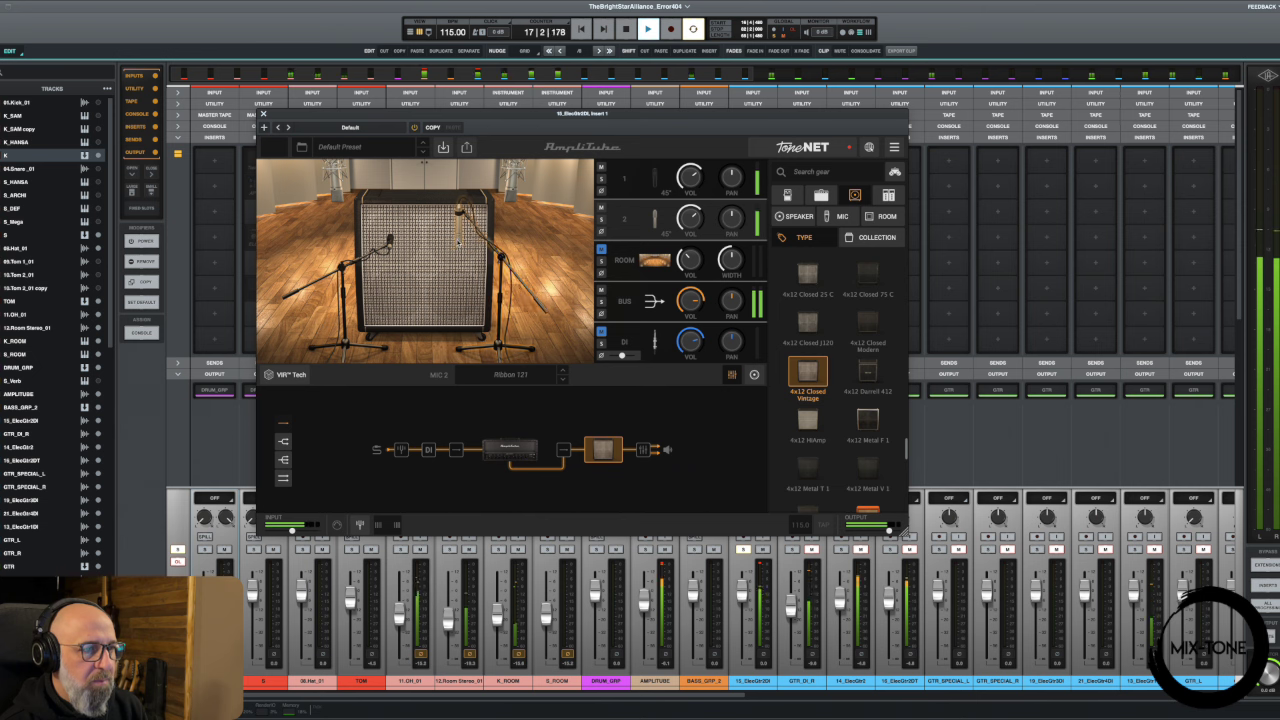
pyautogui.moveTo(459, 243); pyautogui.dragTo(458, 242)
pyautogui.moveTo(392, 243); pyautogui.dragTo(398, 240)
pyautogui.moveTo(695, 222)
pyautogui.mouseDown()
pyautogui.moveTo(695, 177)
pyautogui.moveTo(692, 216)
pyautogui.moveTo(671, 226)
pyautogui.moveTo(690, 210)
pyautogui.moveTo(687, 245)
pyautogui.mouseUp()
# - Unmute the room mics, compare the sound with and without them, set their volume to about -26.3 dB, and stop playback
pyautogui.click(602, 249)
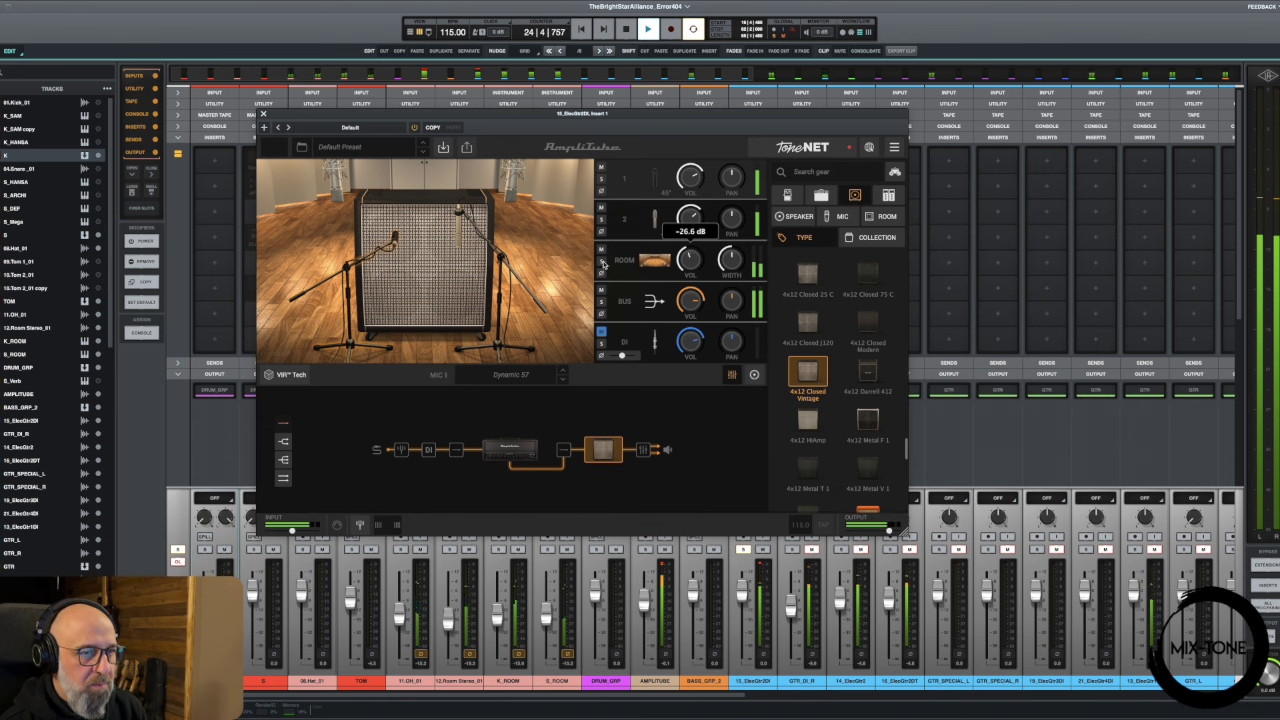
pyautogui.click(602, 263)
pyautogui.moveTo(688, 263); pyautogui.dragTo(683, 261)
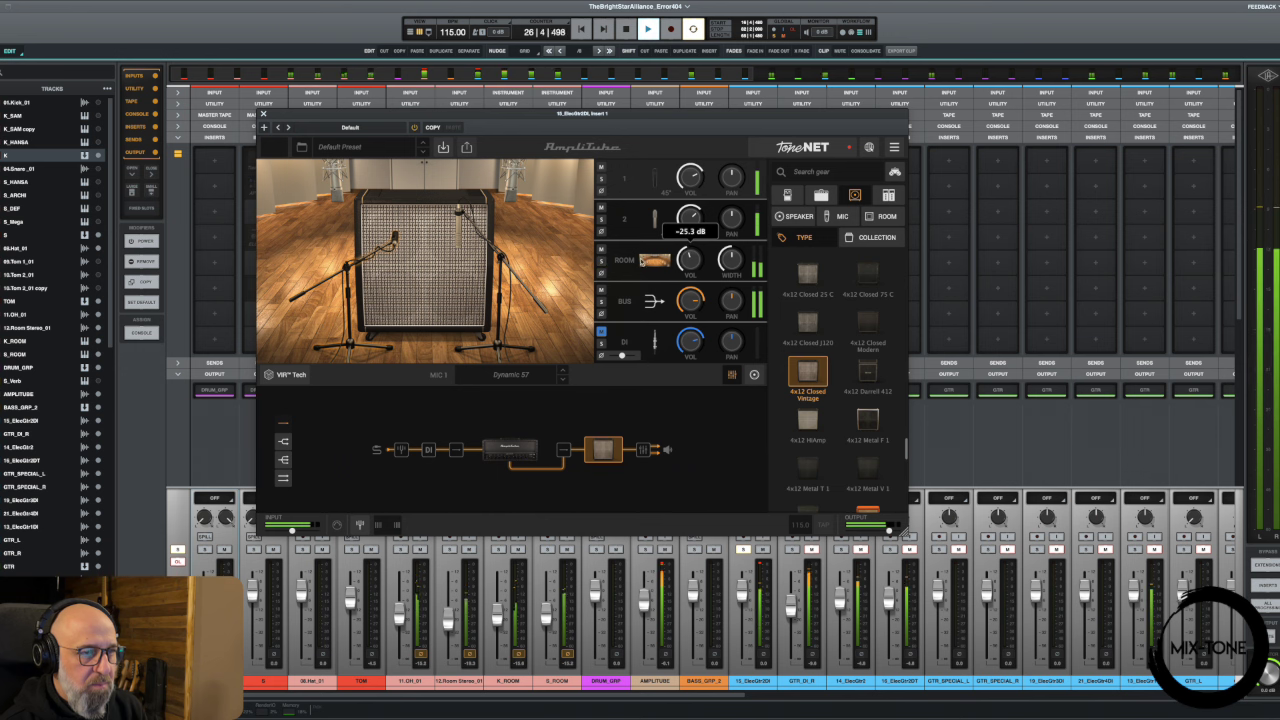
pyautogui.click(602, 250)
pyautogui.click(602, 250)
pyautogui.moveTo(686, 266); pyautogui.dragTo(686, 270)
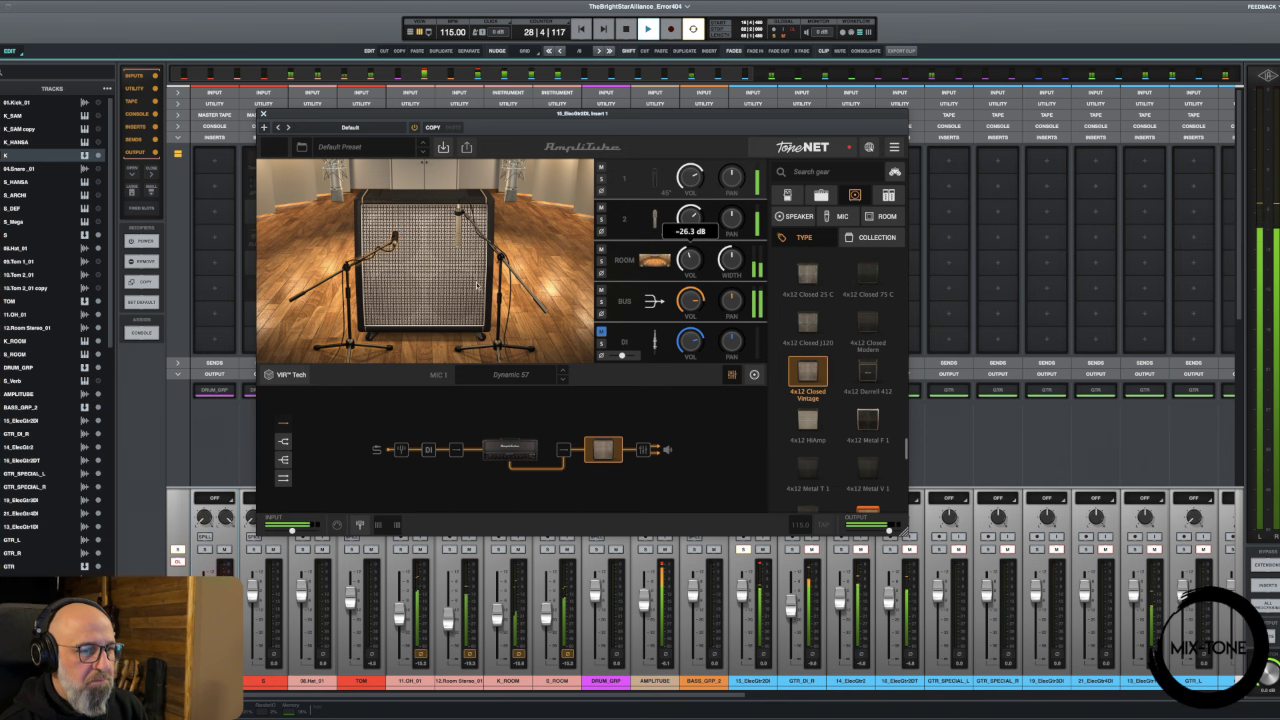
pyautogui.press('space')
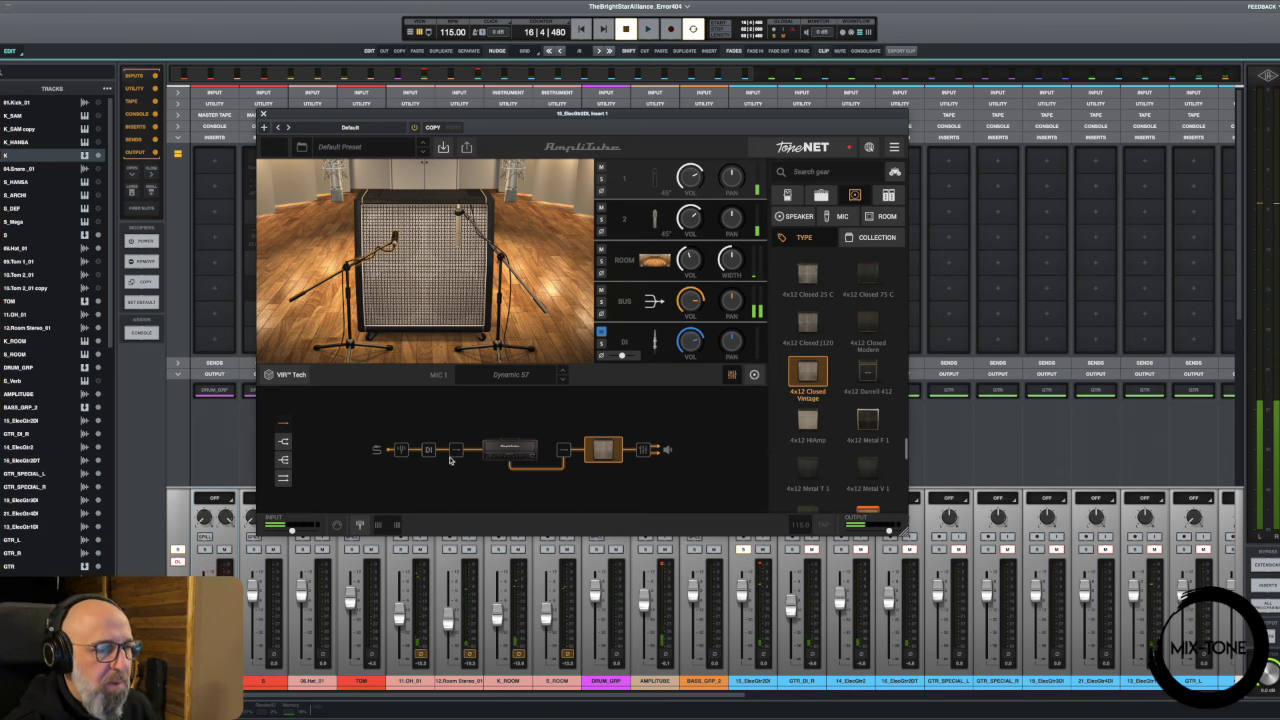
# - Add the OverScream and OCD overdrive pedals to the signal chain ahead of the German 34 amp
pyautogui.click(505, 451)
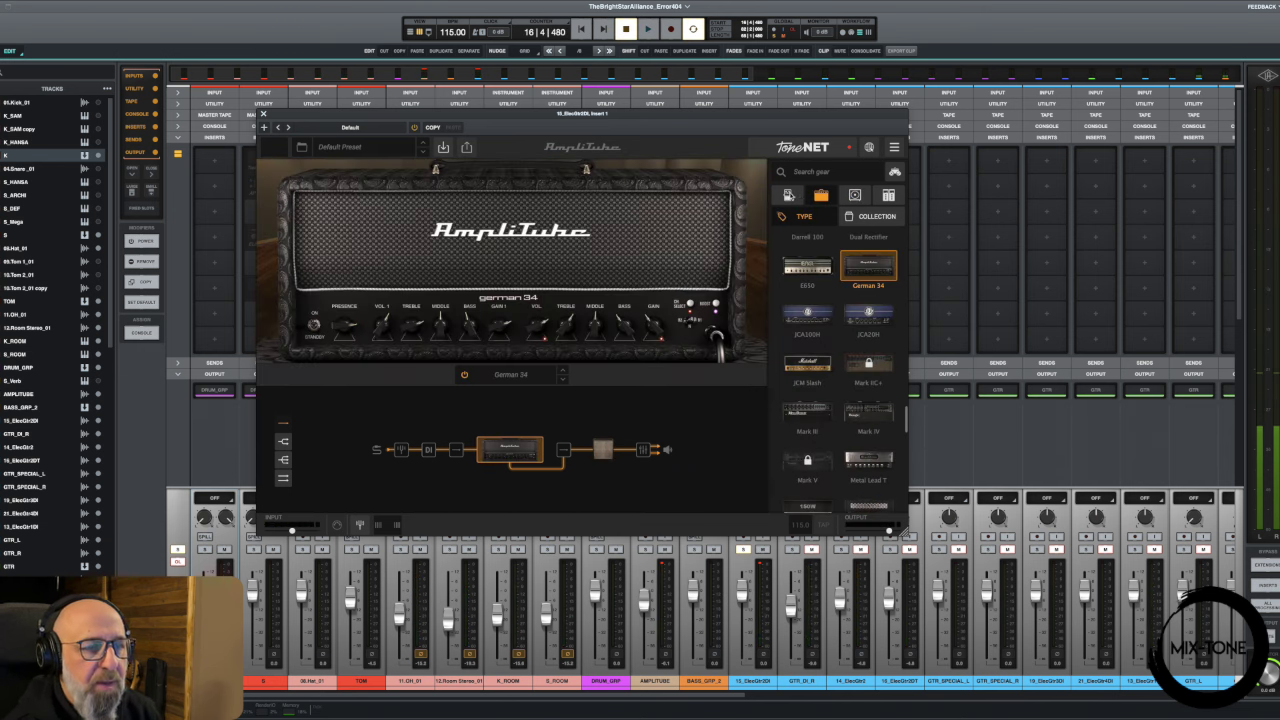
pyautogui.scroll(-3, 875, 341)
pyautogui.moveTo(907, 480); pyautogui.dragTo(903, 308)
pyautogui.moveTo(841, 336); pyautogui.dragTo(470, 449)
pyautogui.moveTo(658, 397); pyautogui.dragTo(484, 449)
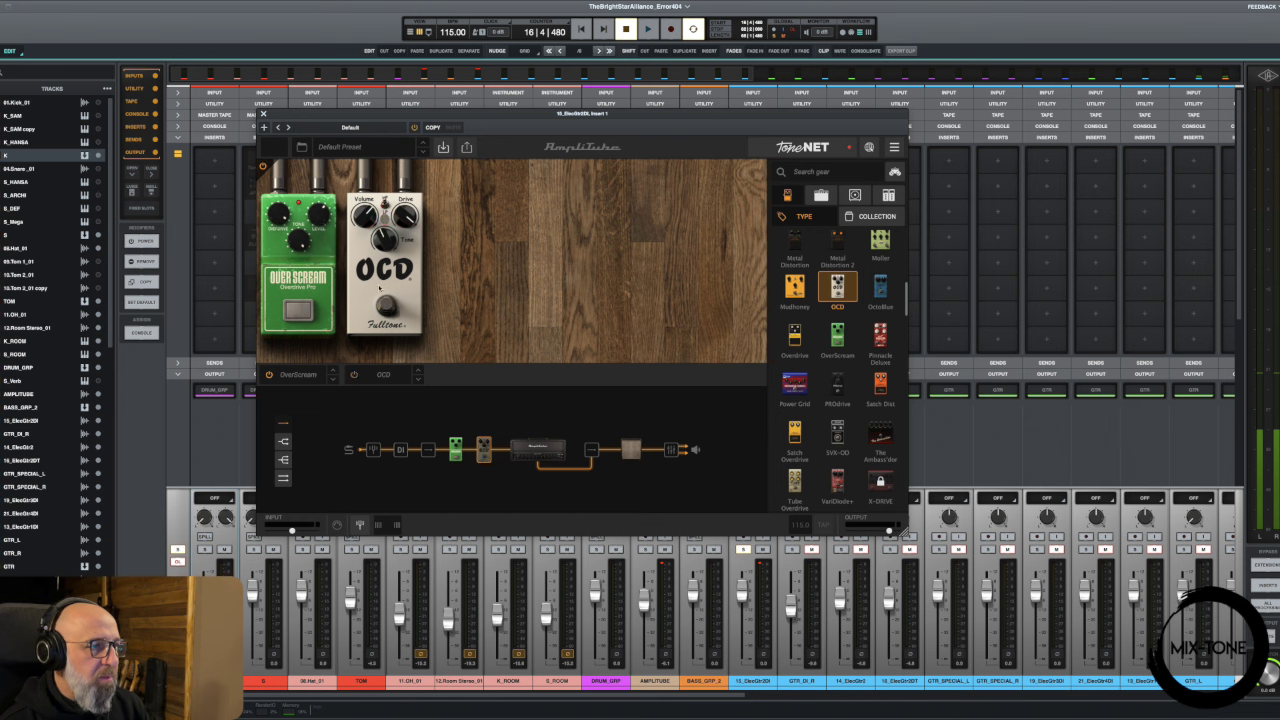
# - Adjust the OverScream pedal's controls, setting its level to 6.33 and its tone to 5.10
pyautogui.click(281, 217)
pyautogui.moveTo(318, 218)
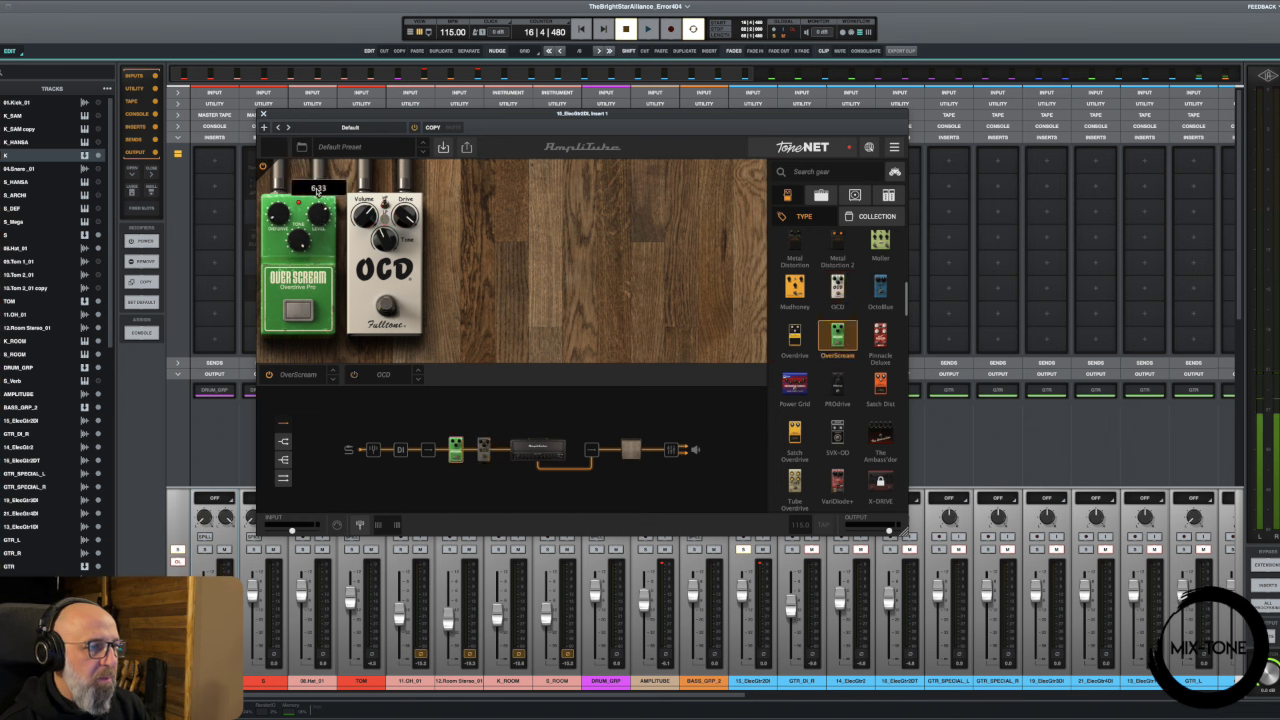
pyautogui.moveTo(299, 241); pyautogui.dragTo(298, 290)
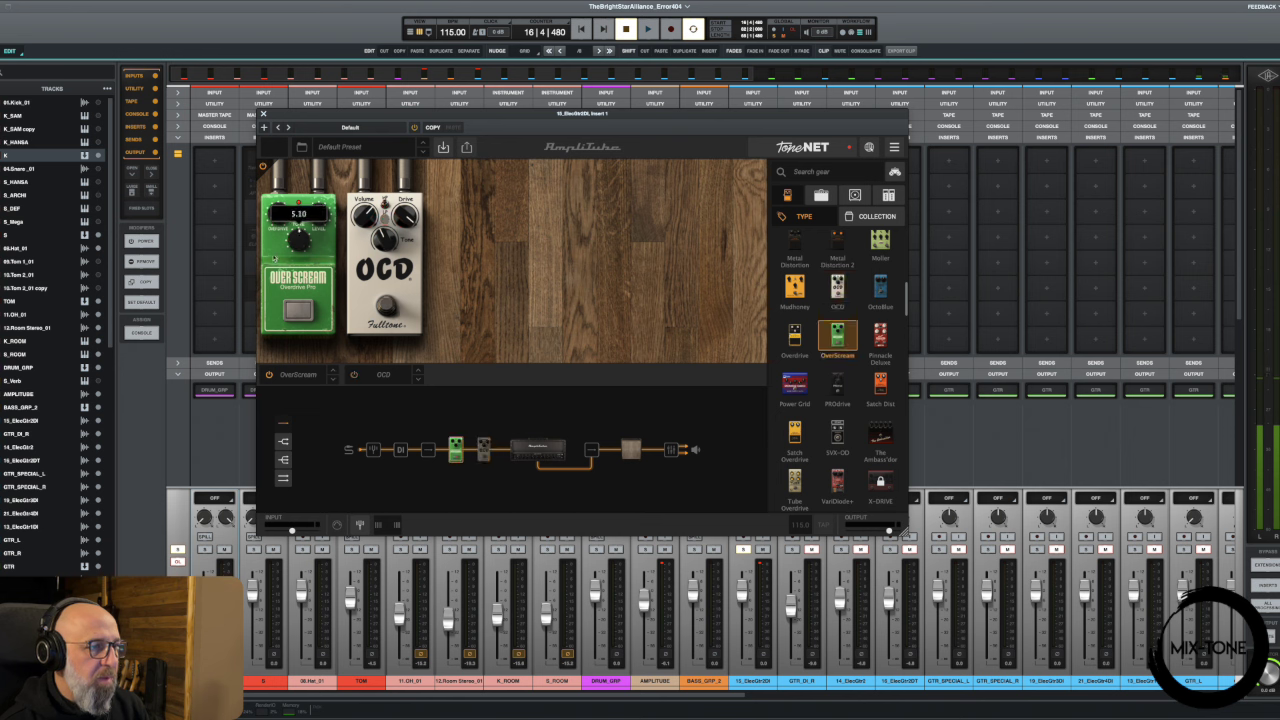
# - Set the OverScream pedal's distortion to 2.07 and listen to the guitar during playback
pyautogui.moveTo(277, 208)
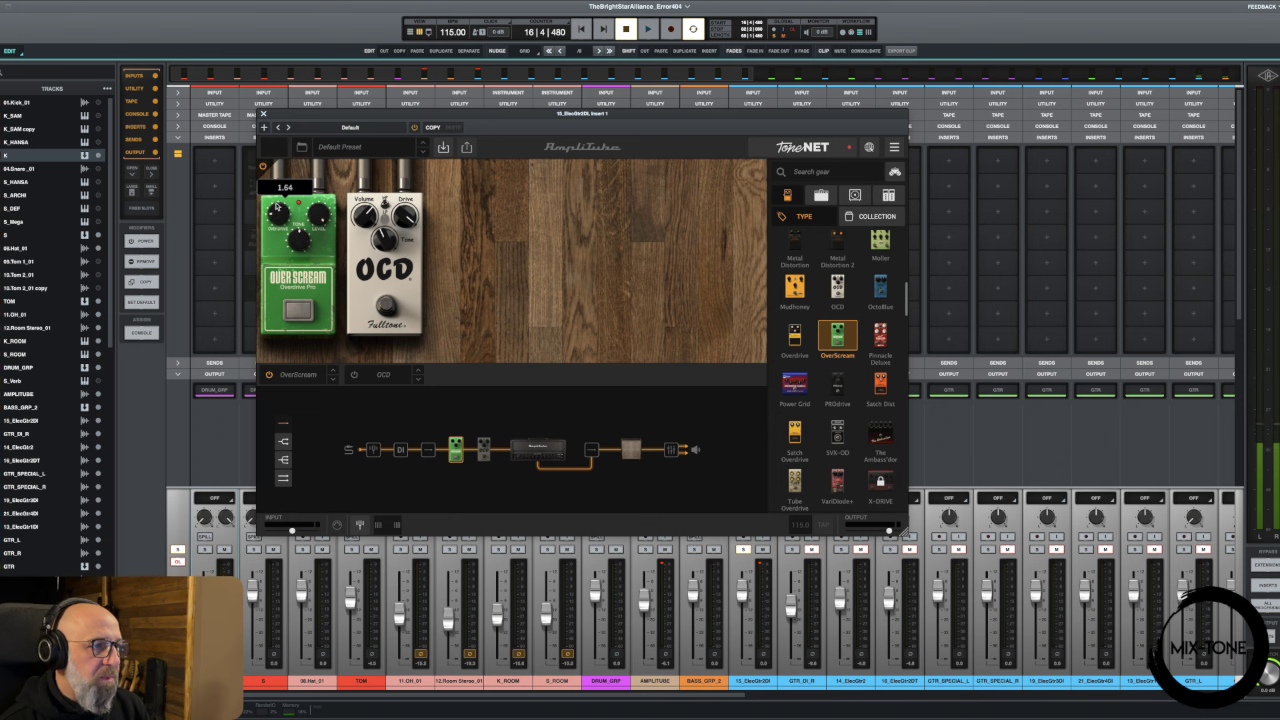
pyautogui.moveTo(277, 203); pyautogui.dragTo(307, 303)
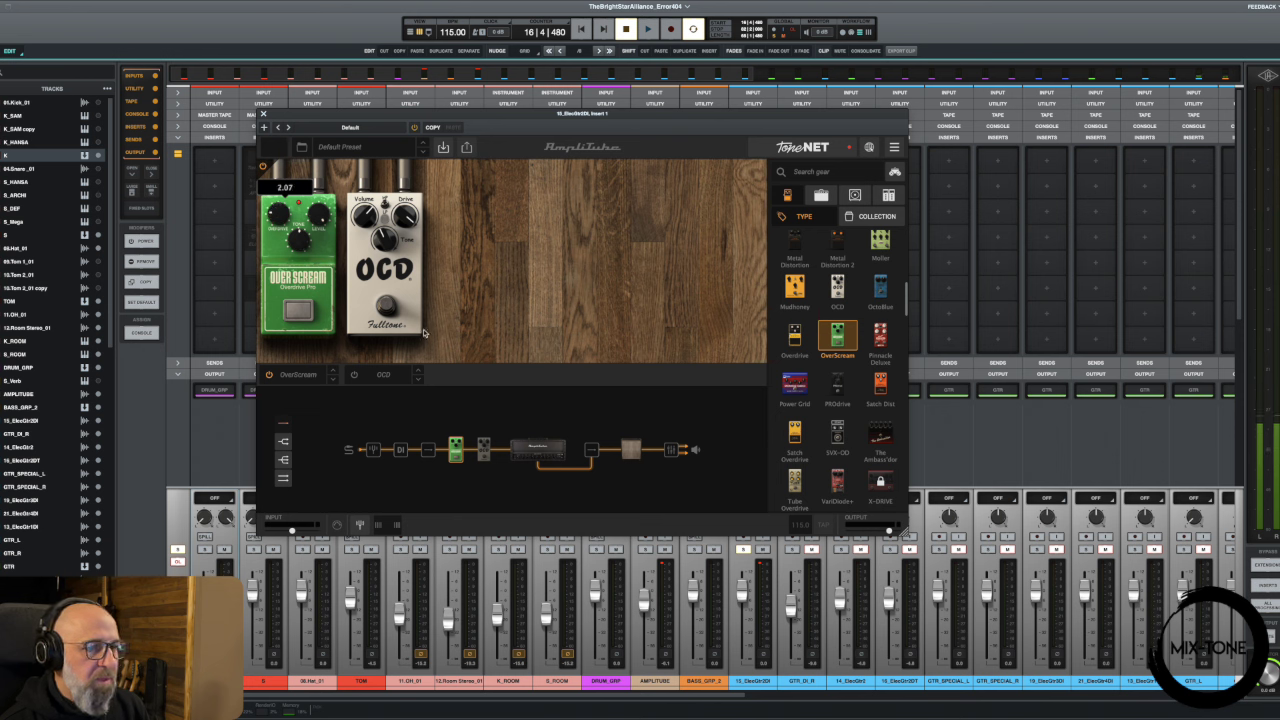
pyautogui.press('space')
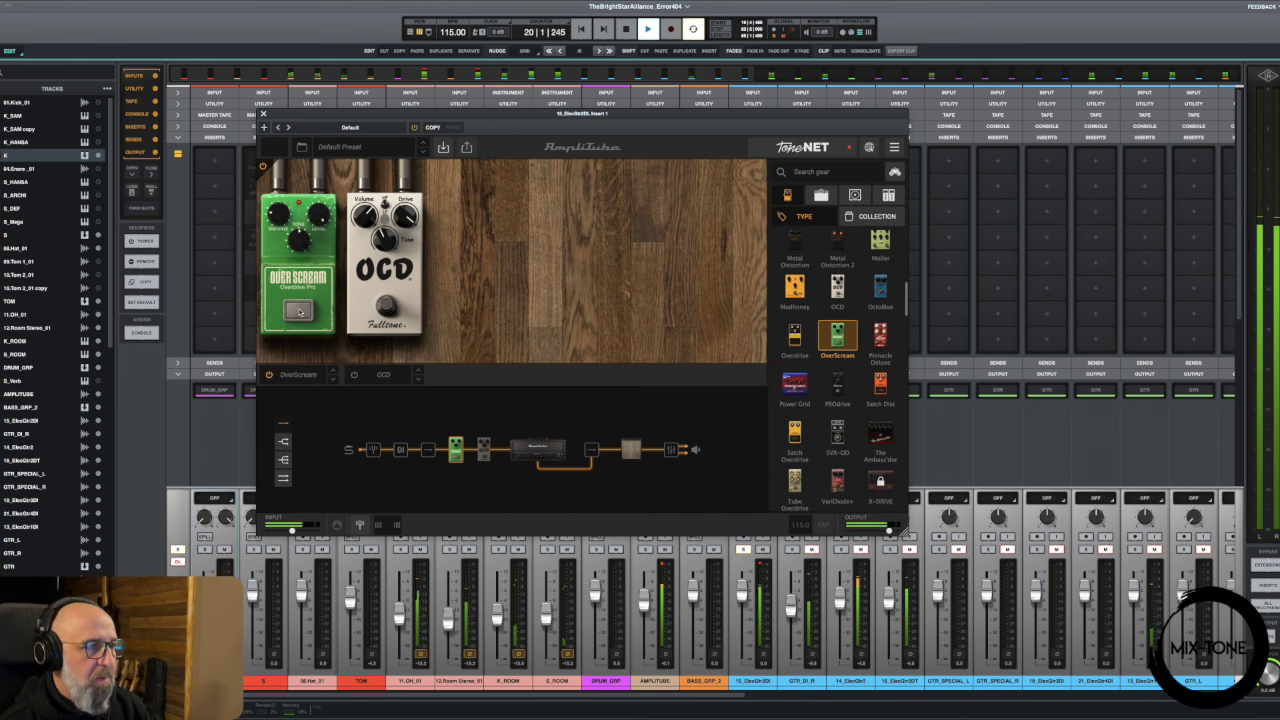
pyautogui.press('space')
# - Bypass the OverScream, engage the OCD, and set the OCD's drive to 1.3 and tone to 7.9 during playback
pyautogui.click(302, 311)
pyautogui.click(386, 300)
pyautogui.moveTo(366, 216); pyautogui.dragTo(405, 215)
pyautogui.press('space')
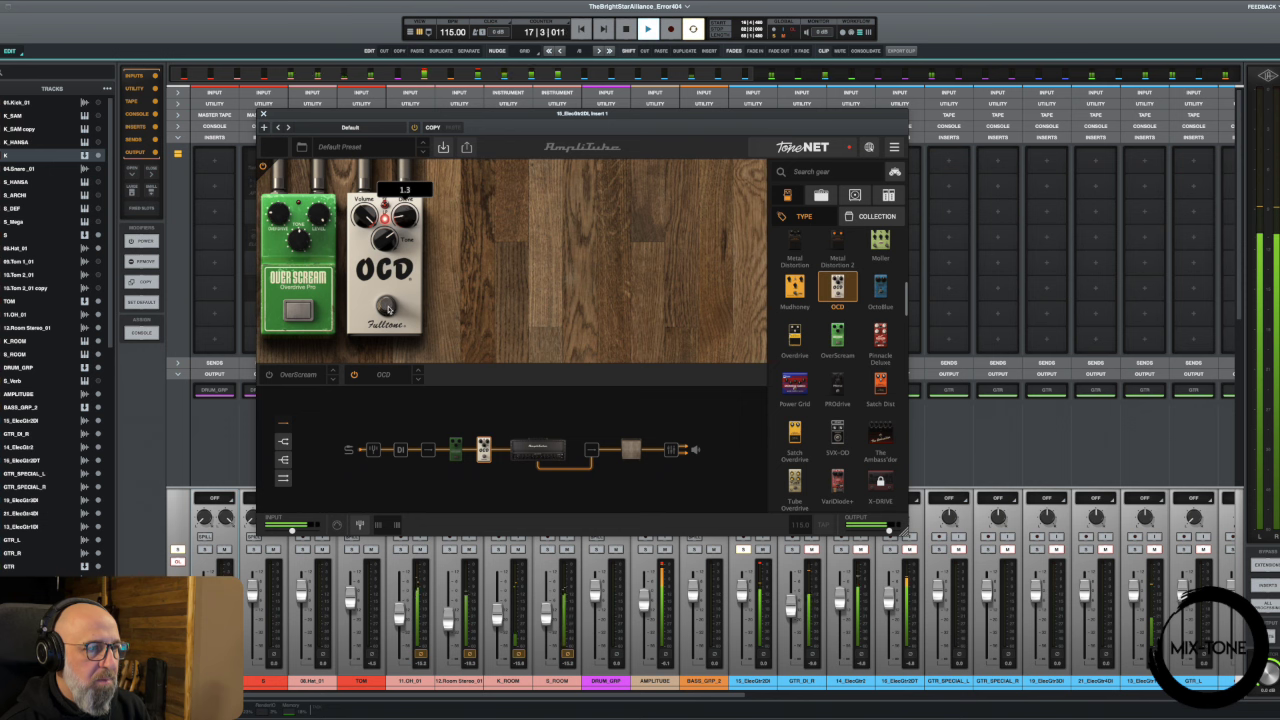
pyautogui.click(387, 307)
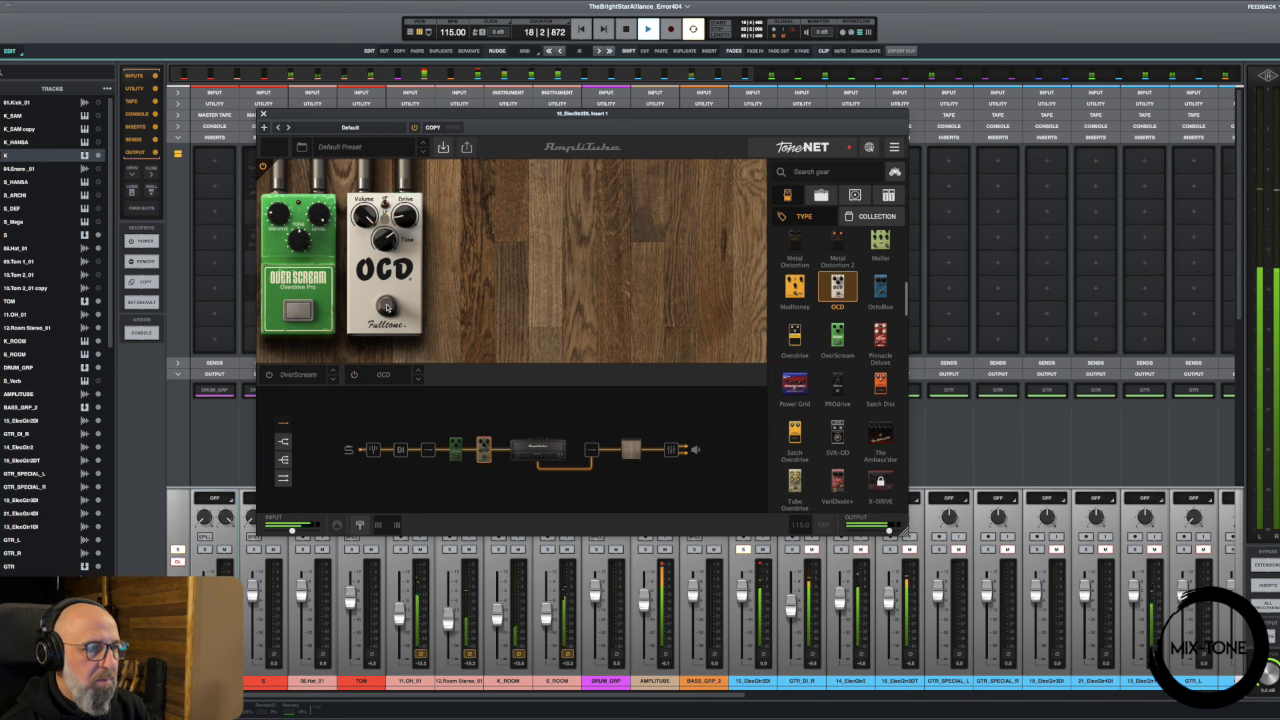
pyautogui.click(387, 307)
pyautogui.moveTo(382, 236)
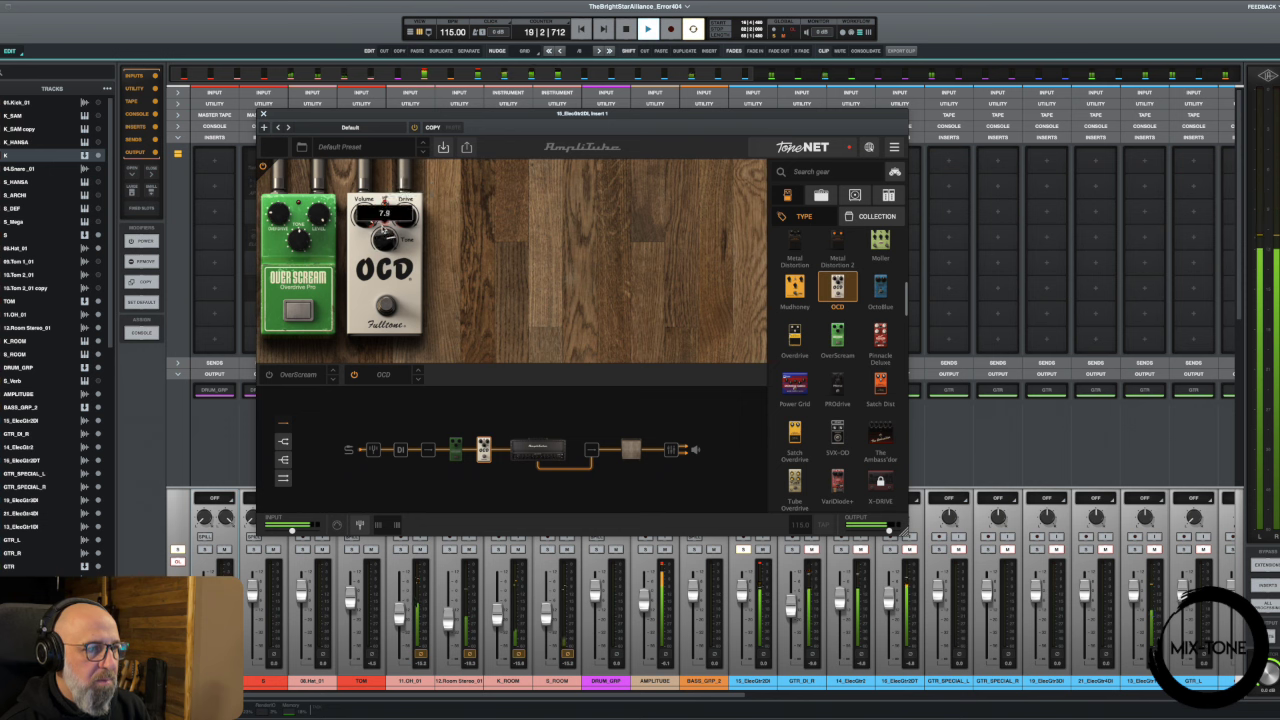
# - Compare the OverScream with the OCD by engaging one pedal at a time during playback
pyautogui.click(384, 309)
pyautogui.click(287, 311)
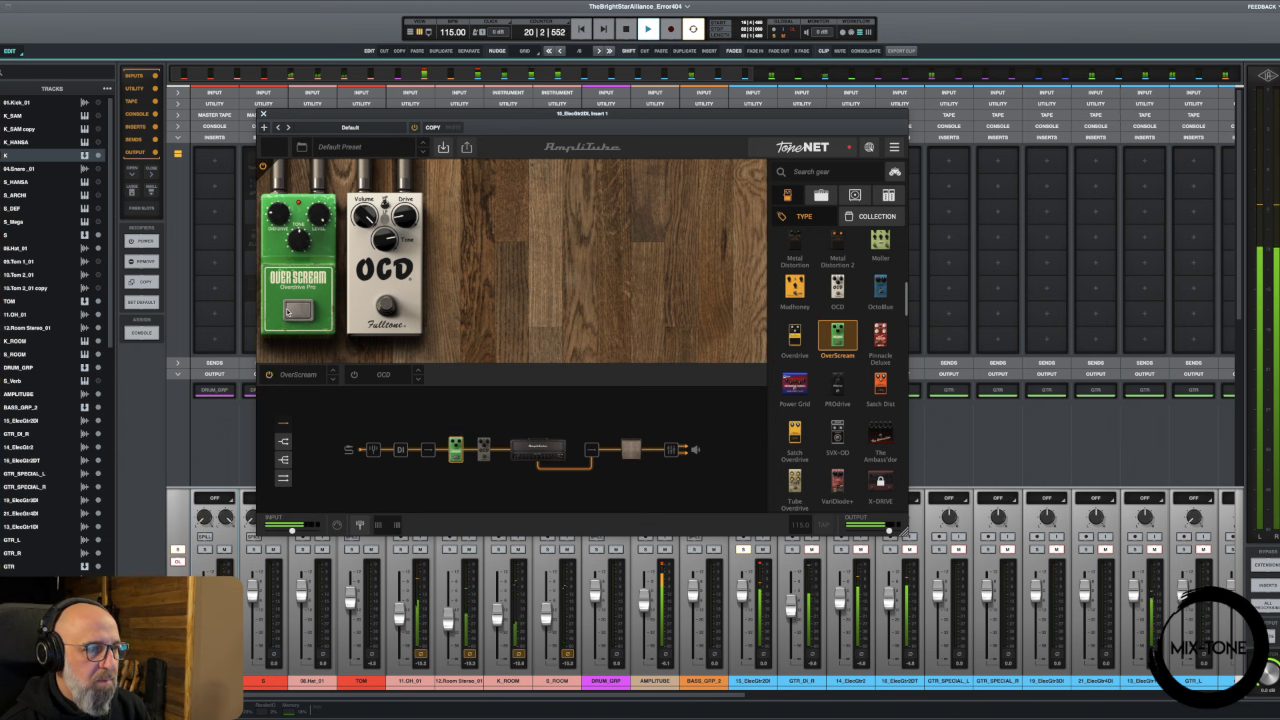
pyautogui.click(294, 313)
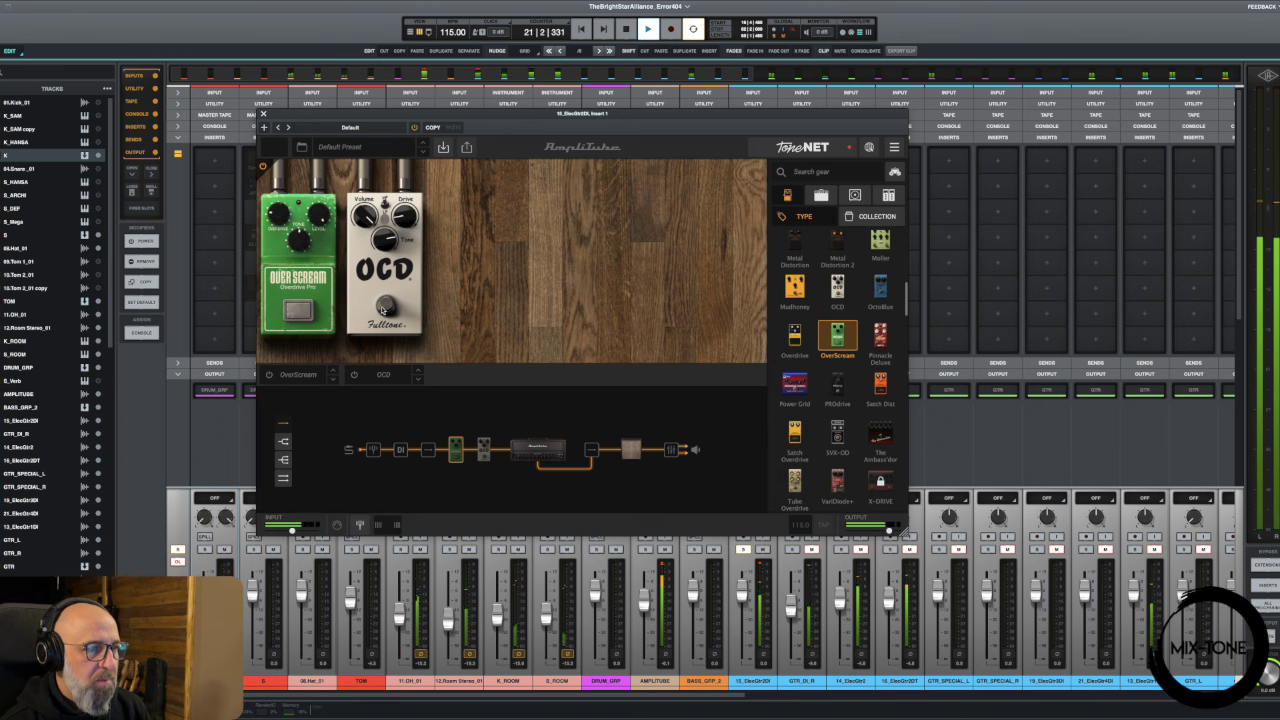
pyautogui.click(384, 308)
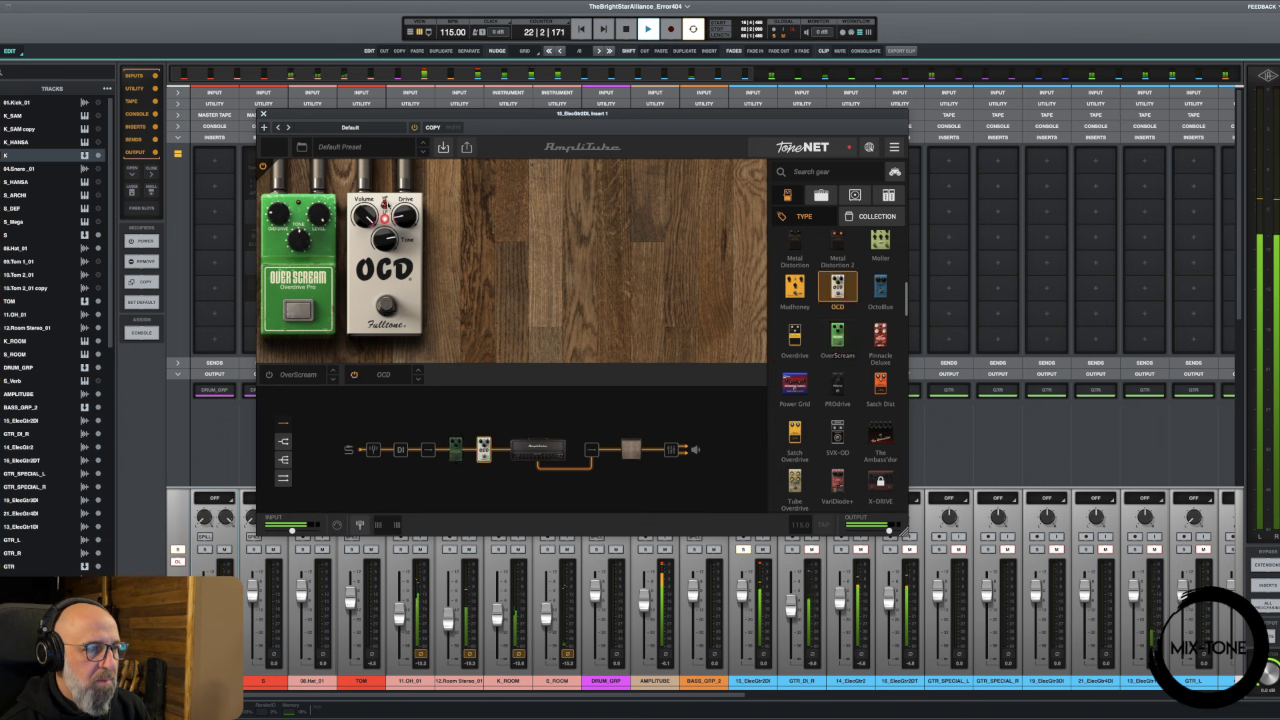
pyautogui.click(385, 308)
pyautogui.click(300, 313)
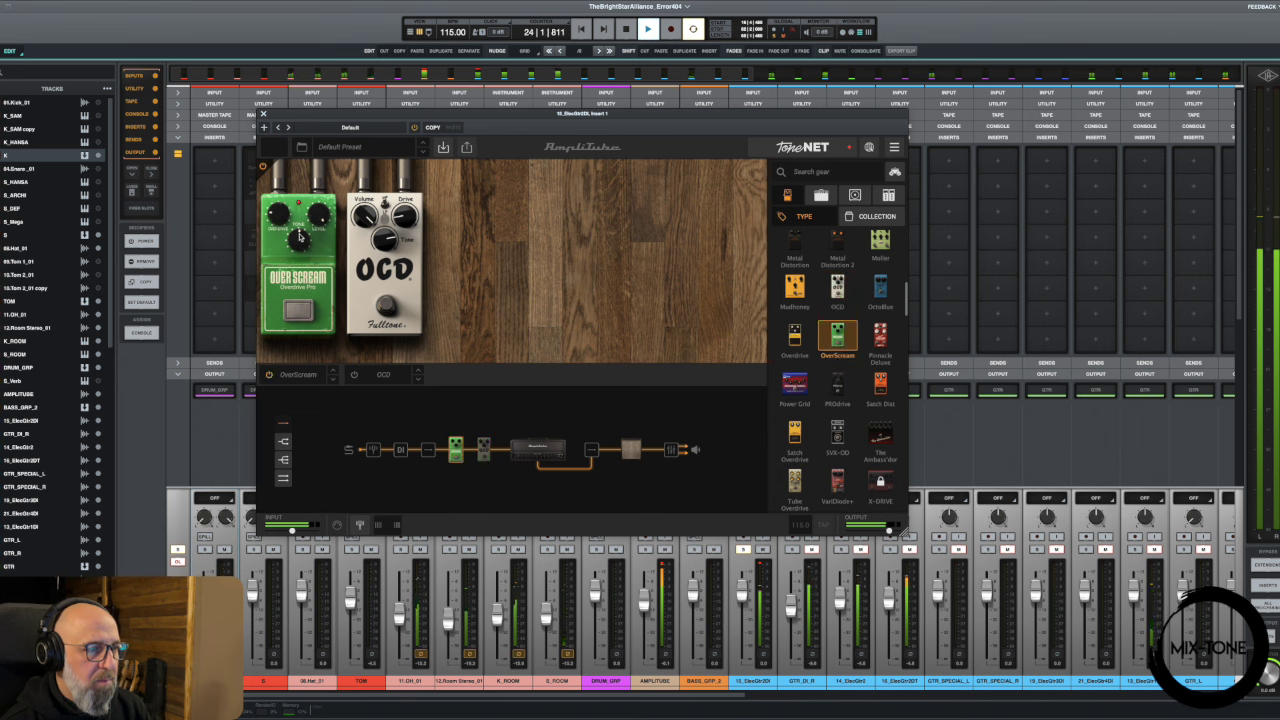
# - Fine-tune the OverScream's tone to 5.13, recheck it against the OCD, and stop playback with the OverScream engaged
pyautogui.moveTo(300, 236); pyautogui.dragTo(300, 228)
pyautogui.click(298, 313)
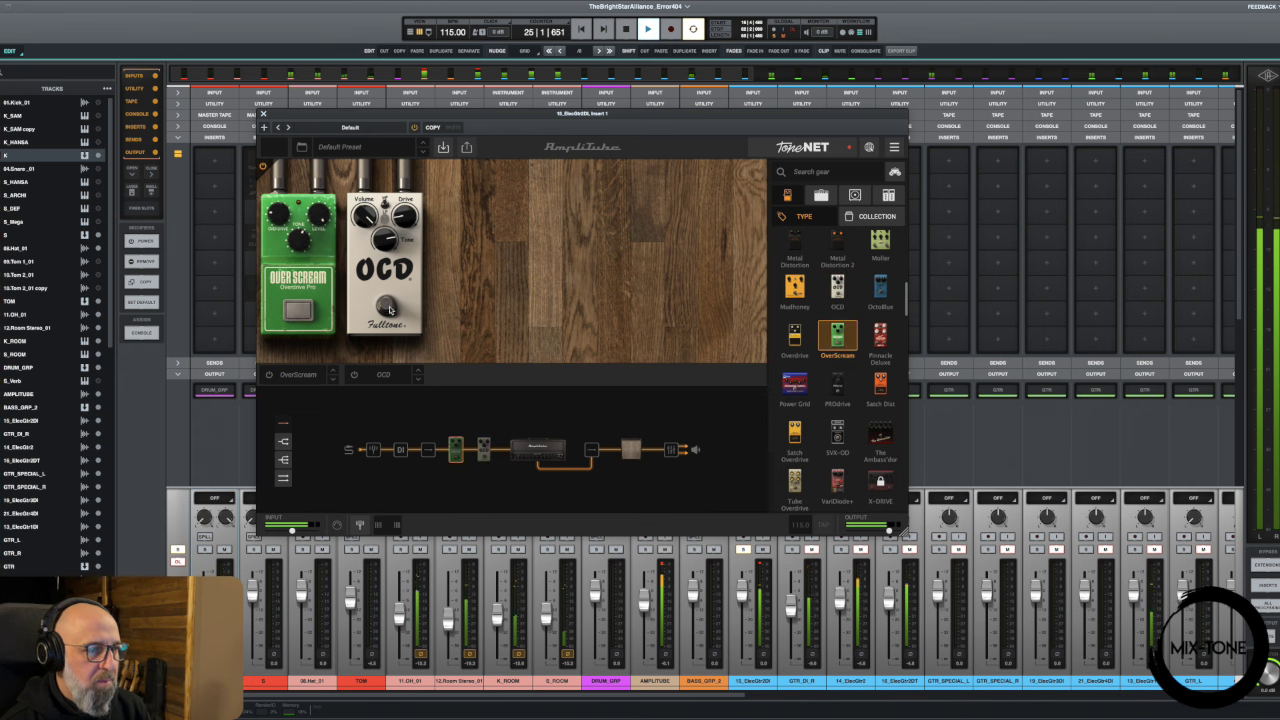
pyautogui.click(385, 308)
pyautogui.moveTo(386, 205)
pyautogui.moveTo(386, 205); pyautogui.dragTo(383, 307)
pyautogui.click(384, 307)
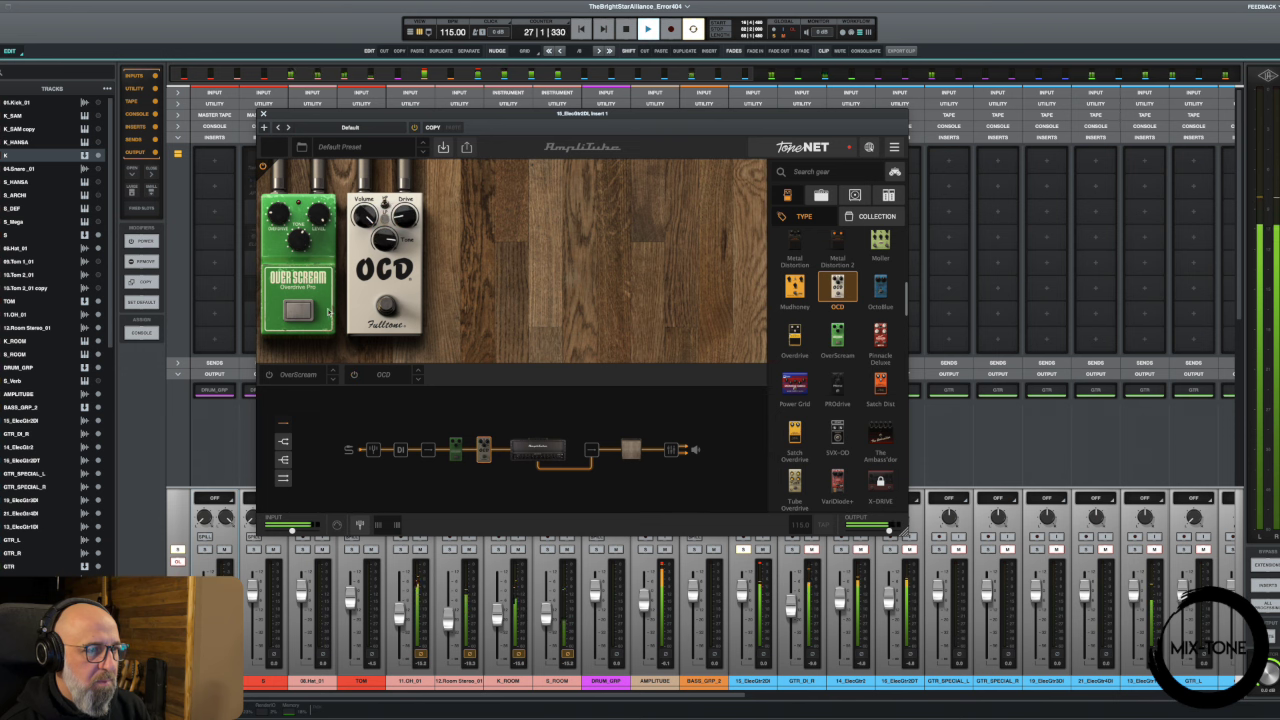
pyautogui.click(300, 312)
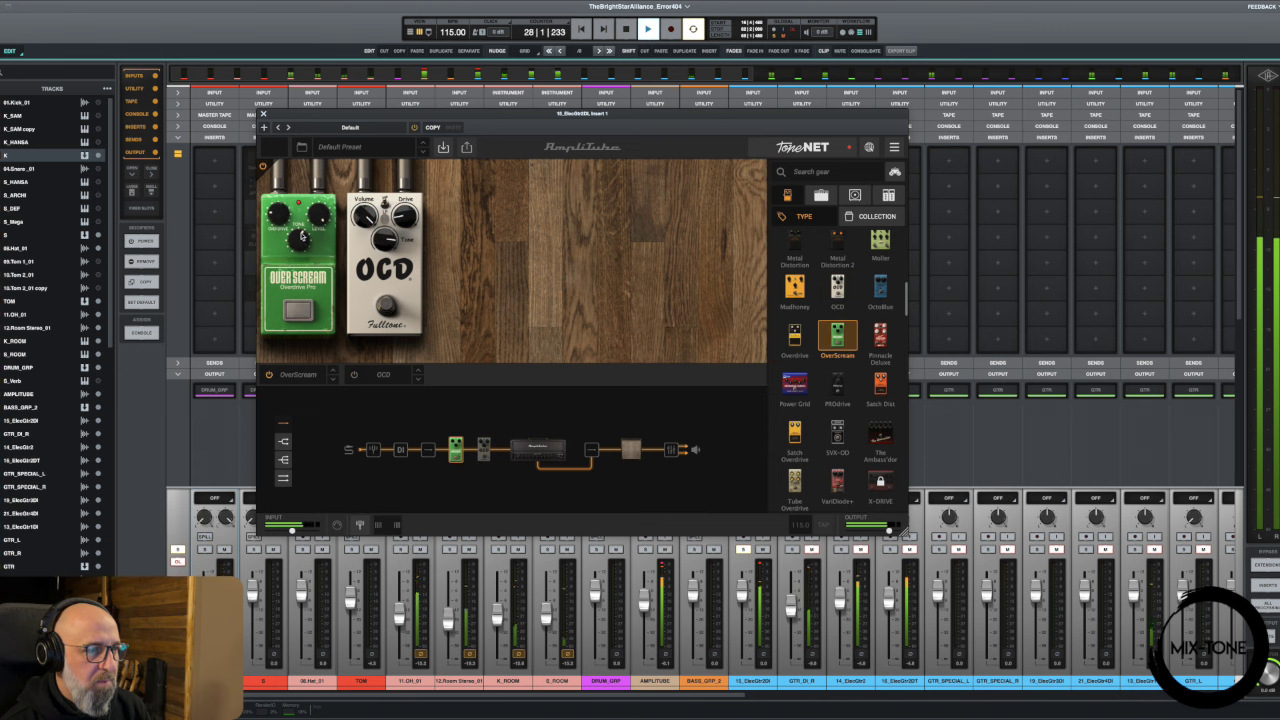
pyautogui.press('space')
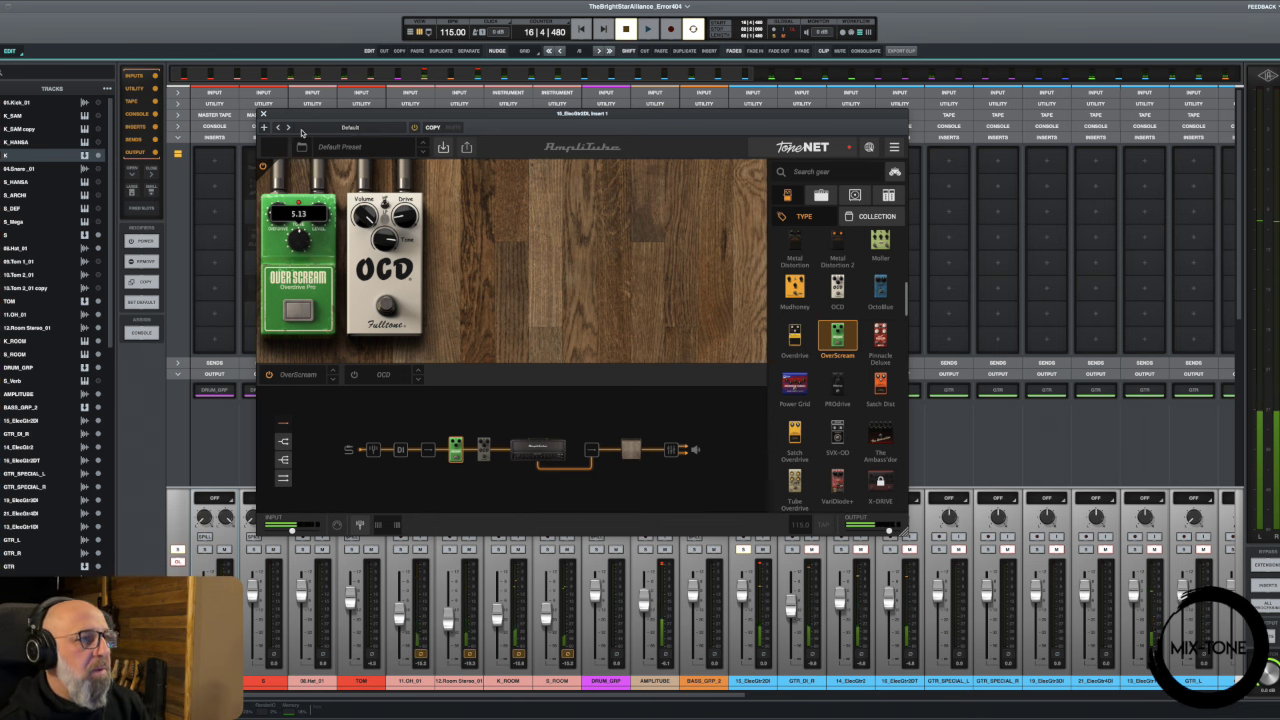
# - Close the AmpliTube window, copy the plugin from 15_ElecGtrDI to the GTR_DI_R track, and reset that track's fader
pyautogui.click(263, 115)
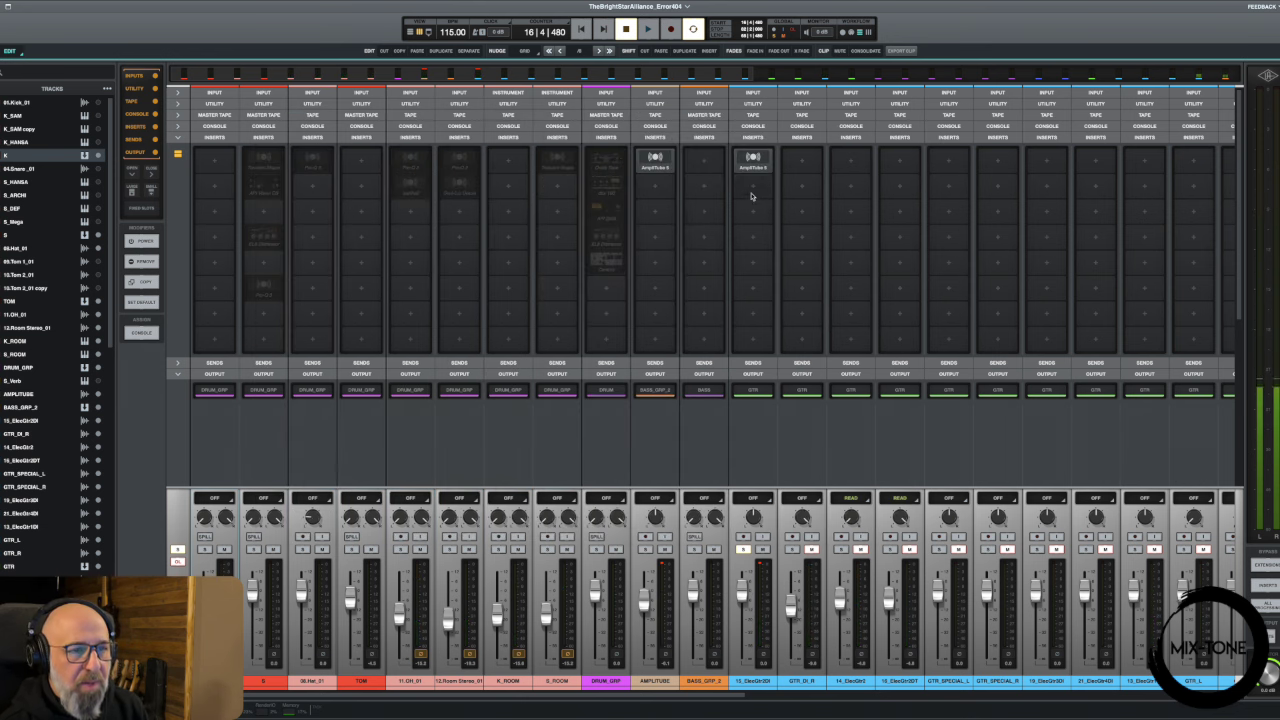
pyautogui.moveTo(753, 160); pyautogui.dragTo(803, 160)
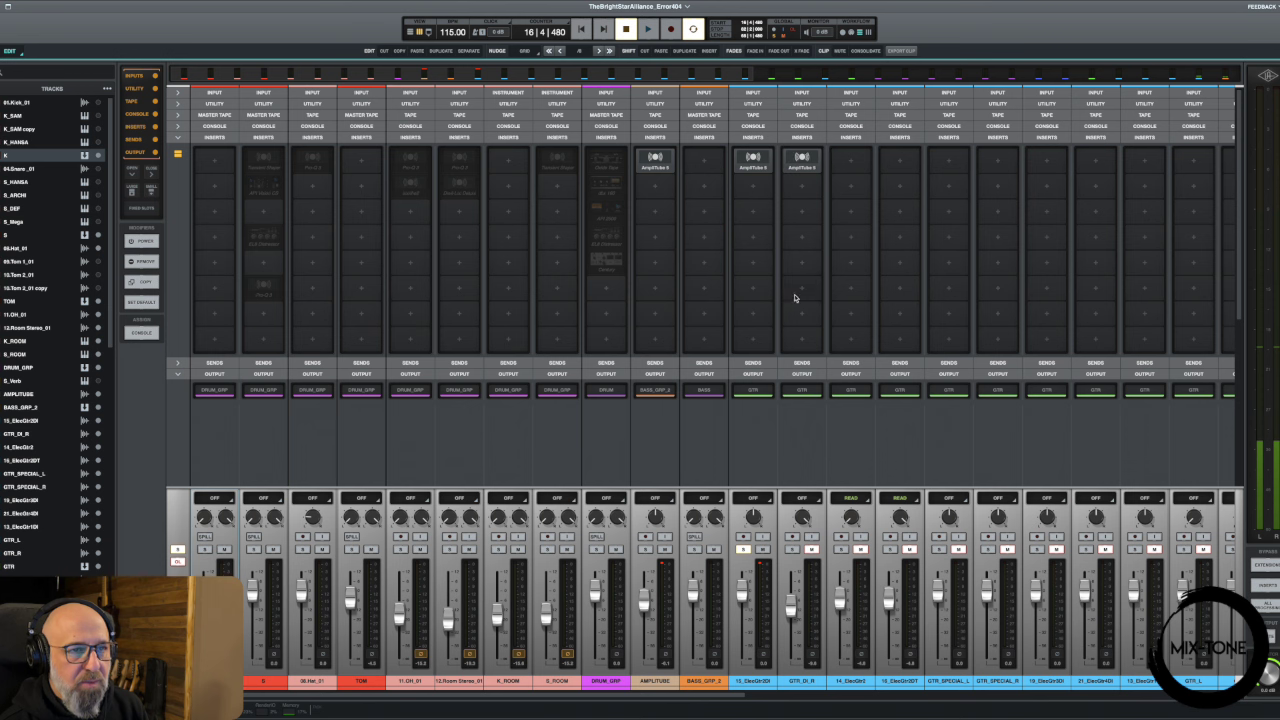
pyautogui.doubleClick(791, 607)
# - Select 15_ElecGtrDI and GTR_DI_R together and balance their linked faders against the mix during playback
pyautogui.click(764, 682)
pyautogui.keyDown('shift'); pyautogui.click(795, 681); pyautogui.keyUp('shift')
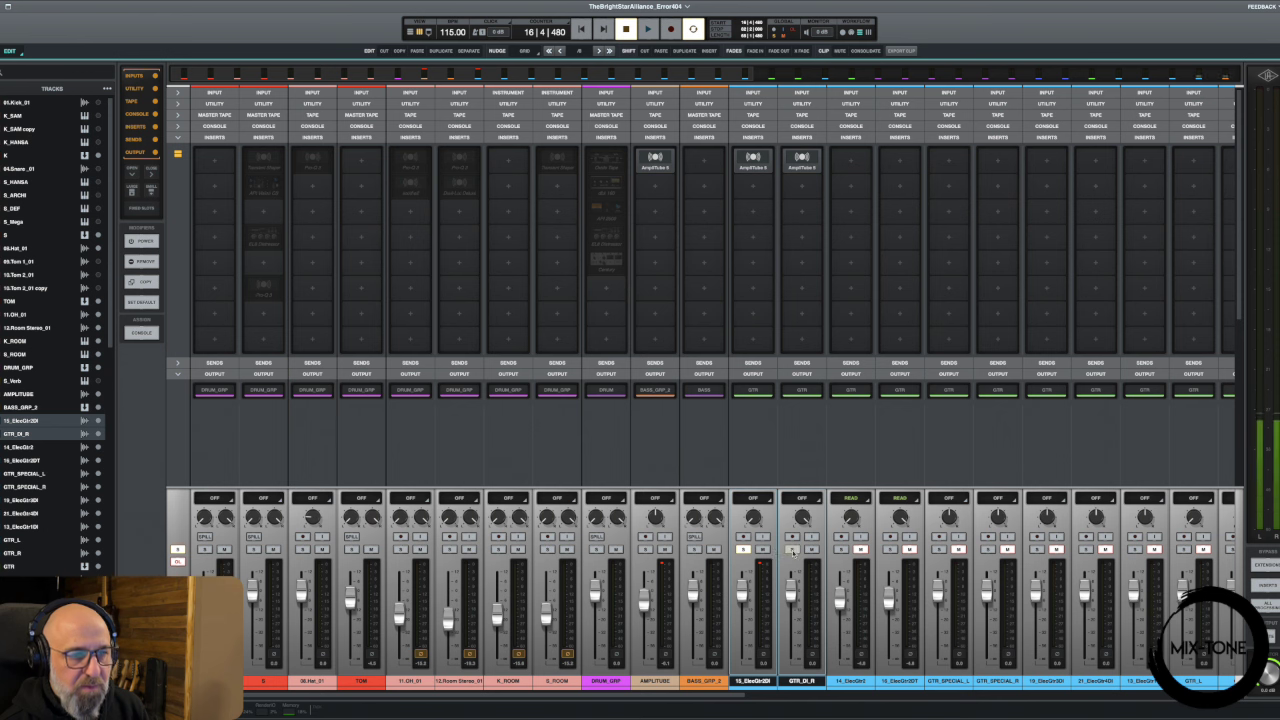
pyautogui.moveTo(790, 588); pyautogui.dragTo(794, 606)
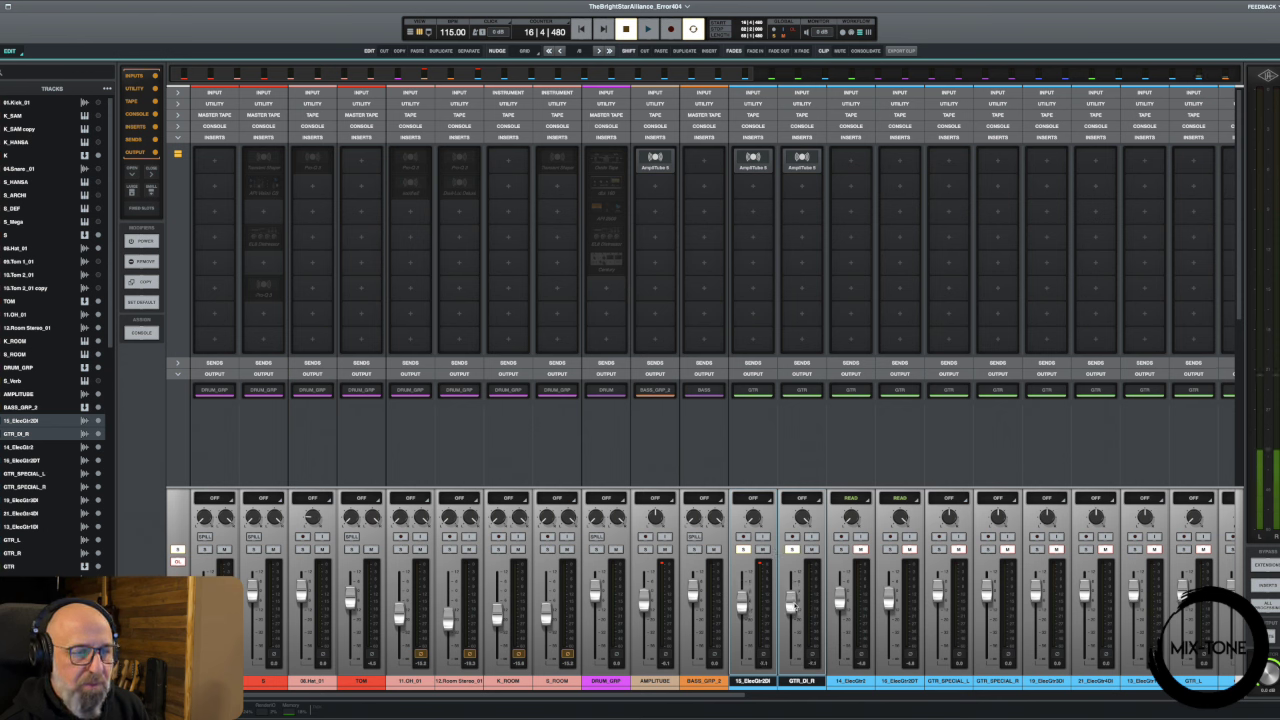
pyautogui.press('space')
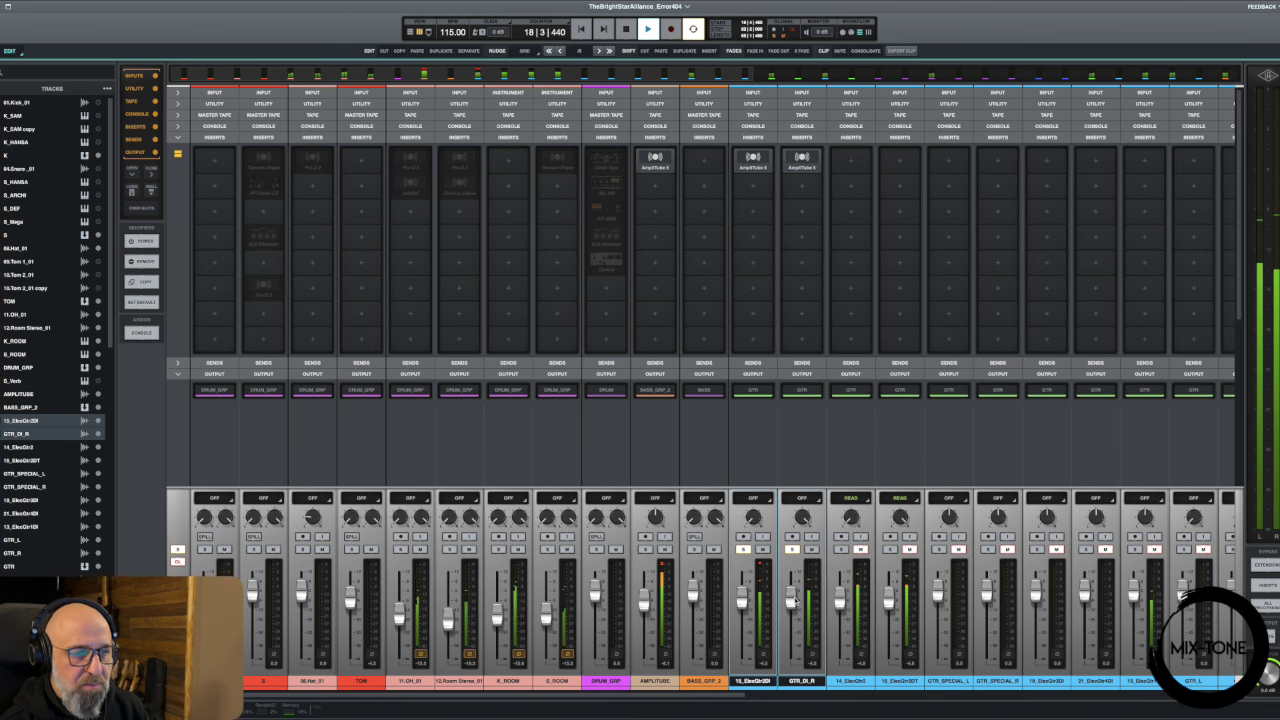
pyautogui.press('space')
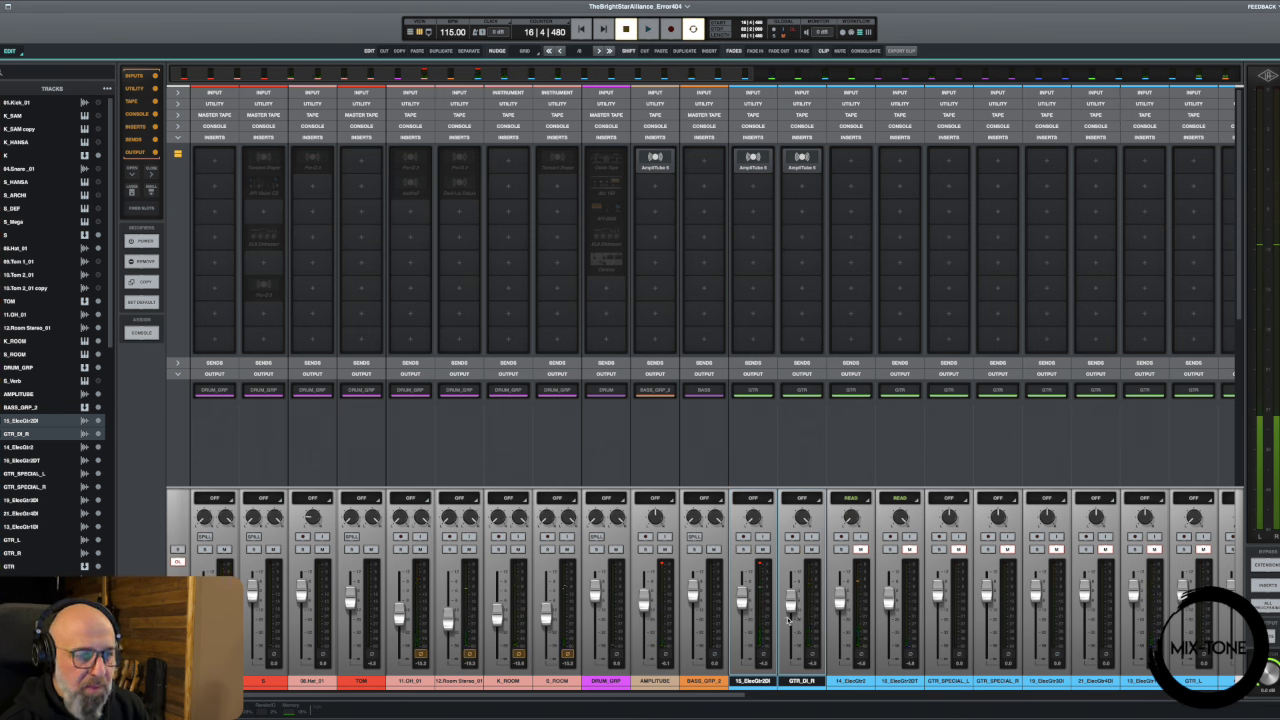
pyautogui.moveTo(790, 598)
pyautogui.mouseDown()
pyautogui.moveTo(789, 663)
pyautogui.moveTo(792, 607)
pyautogui.mouseUp()
pyautogui.press('space')
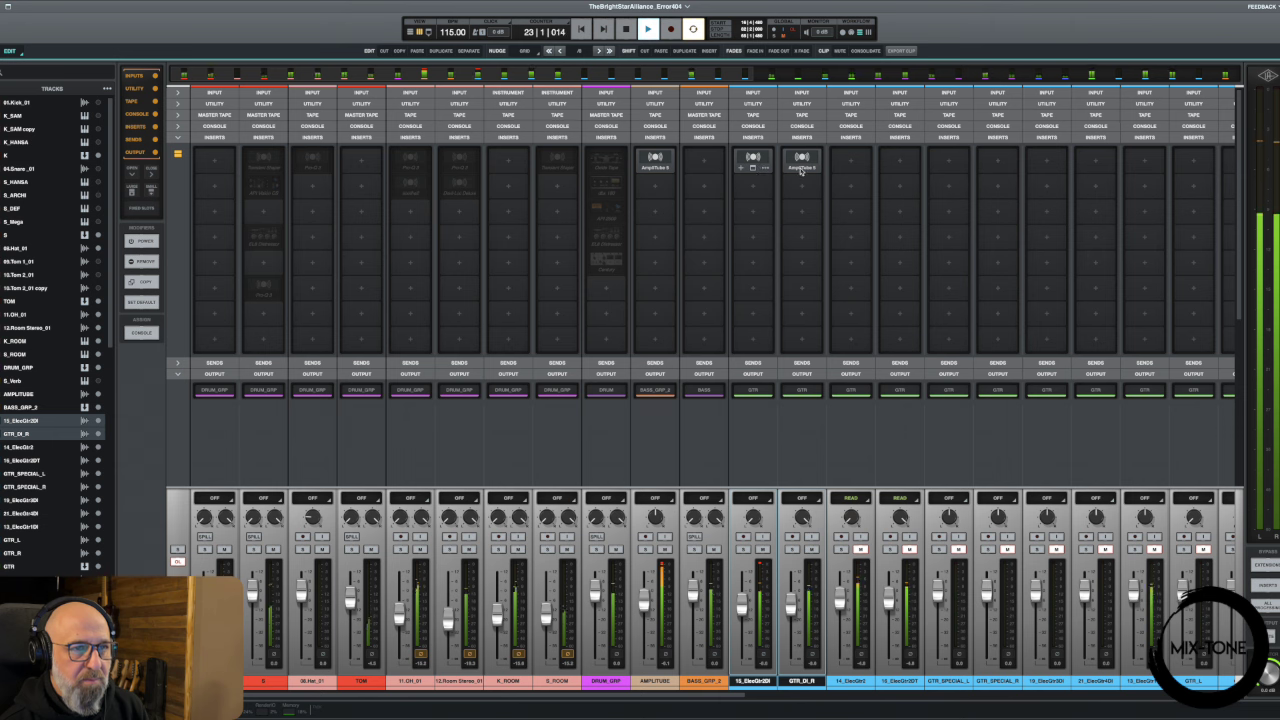
# - Open the AmpliTube windows of both guitar DI tracks side by side with their pedals in view
pyautogui.click(801, 169)
pyautogui.moveTo(773, 117); pyautogui.dragTo(564, 128)
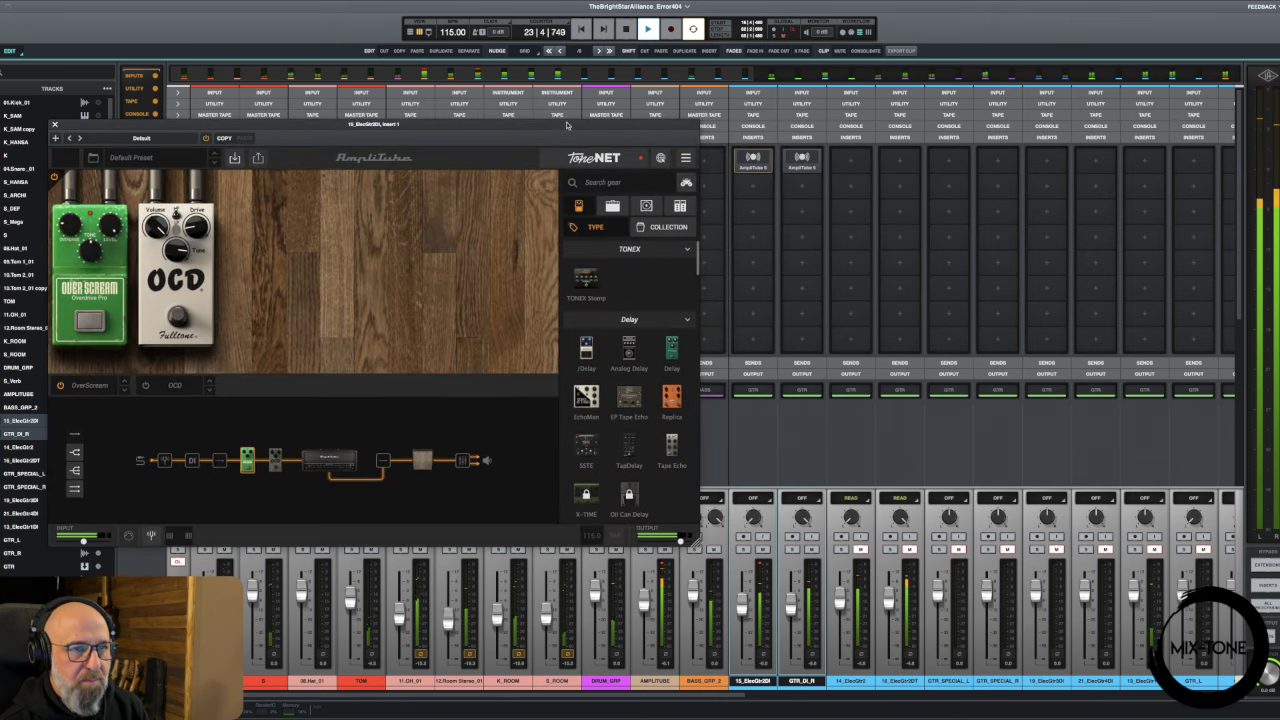
pyautogui.click(800, 169)
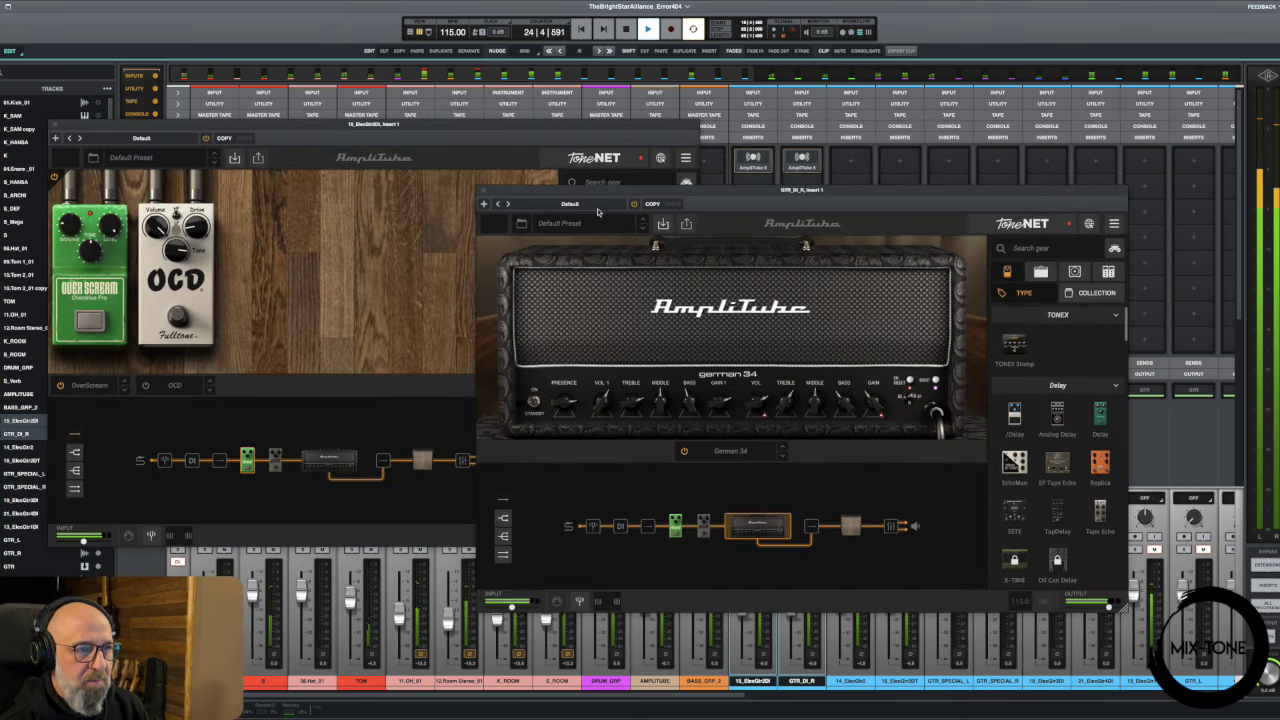
pyautogui.moveTo(597, 208); pyautogui.dragTo(703, 124)
pyautogui.click(785, 446)
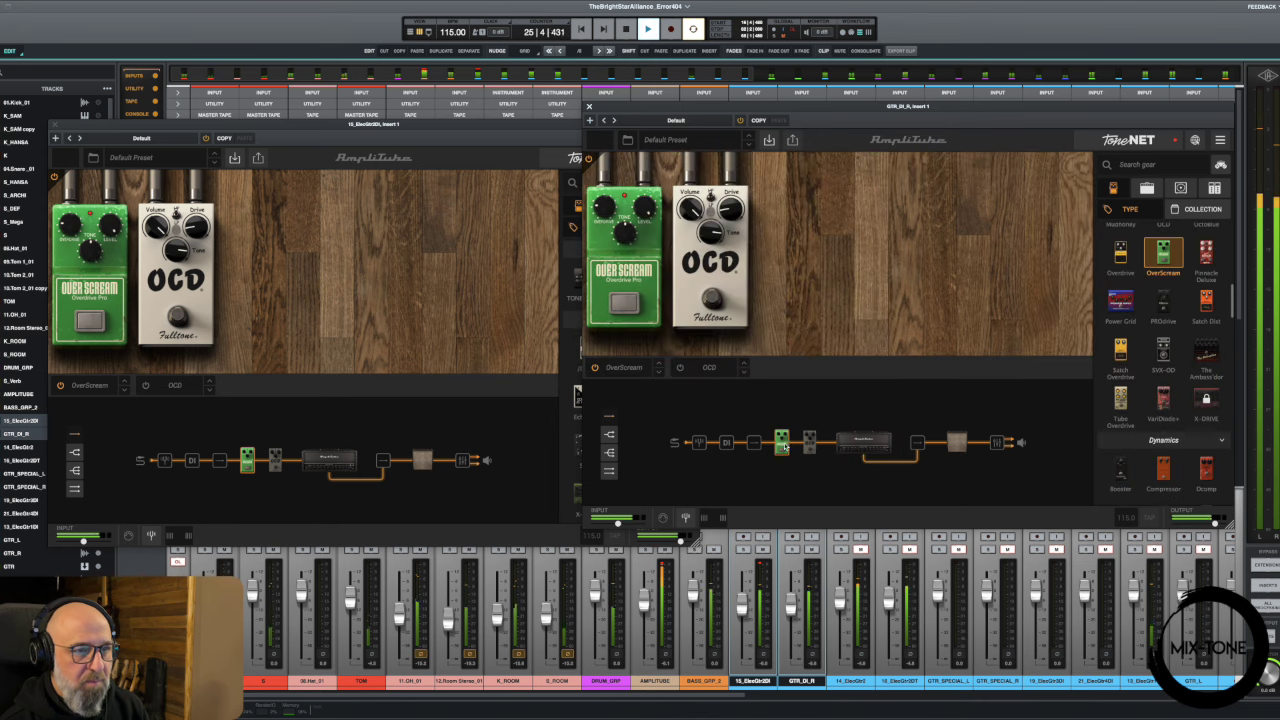
# - Audition the OCD in place of the OverScream on both guitar DI tracks, and restore the OverScream on each
pyautogui.click(104, 325)
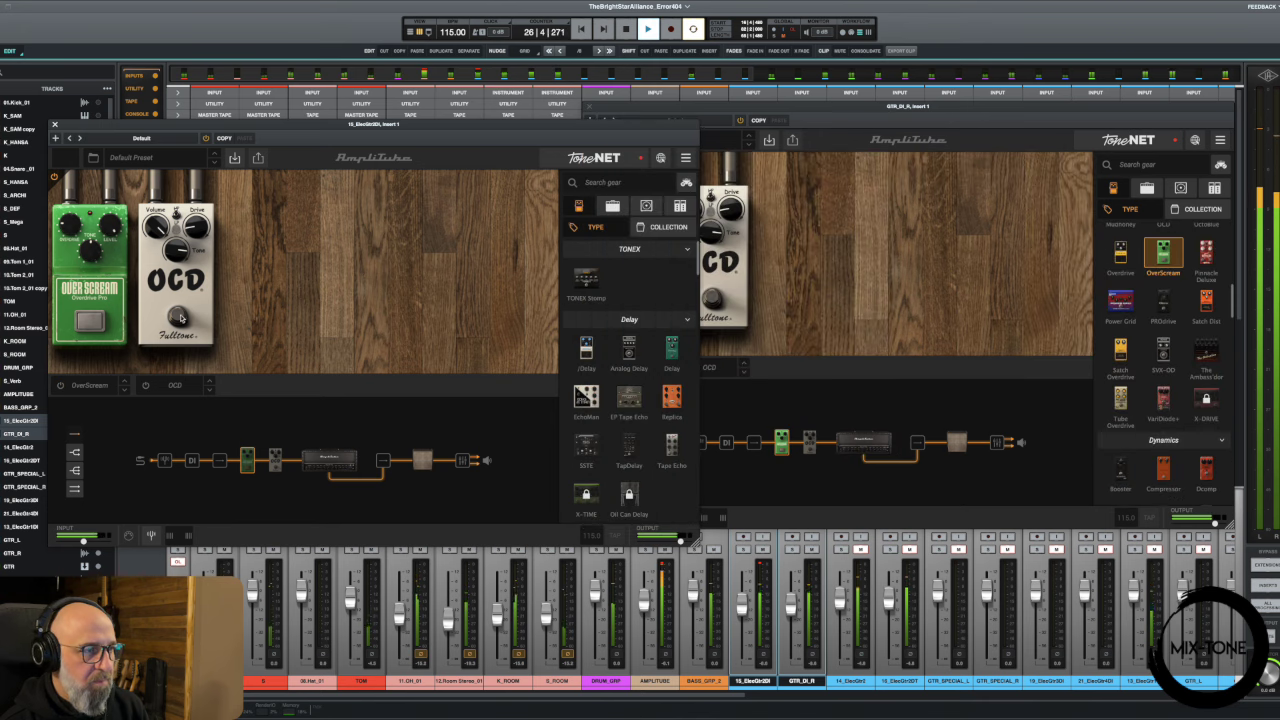
pyautogui.click(178, 316)
pyautogui.click(801, 271)
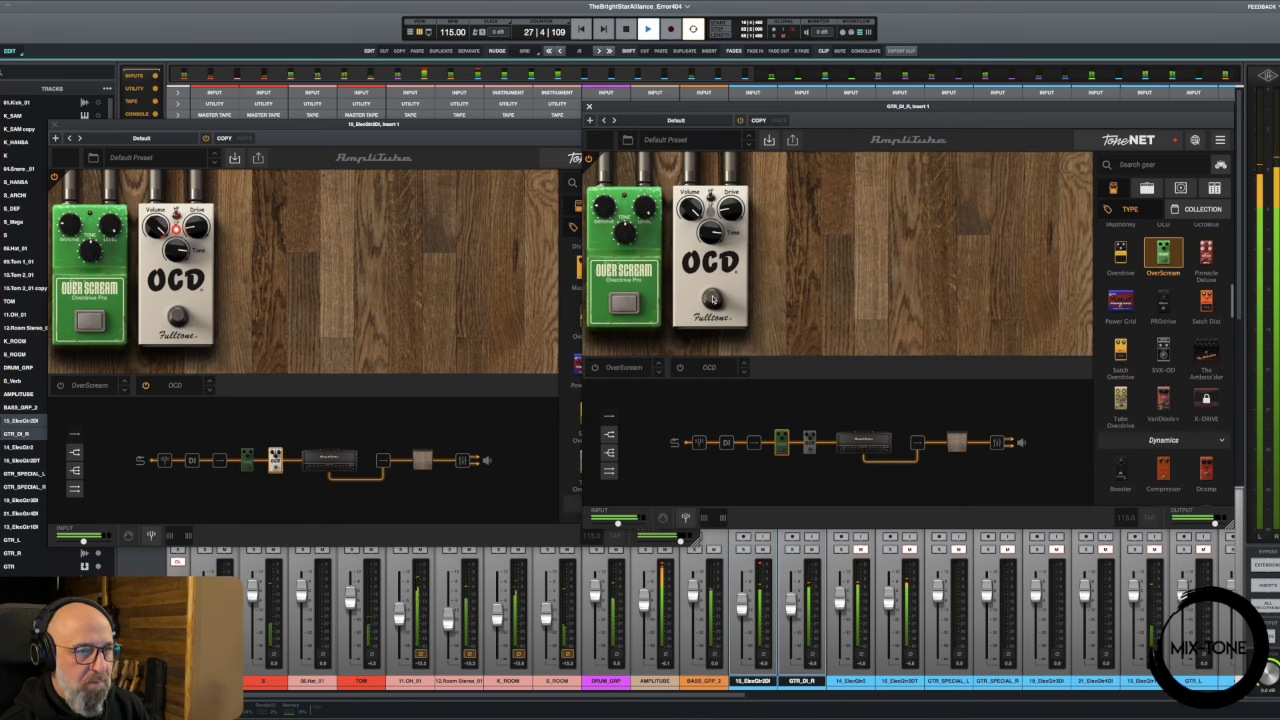
pyautogui.click(713, 299)
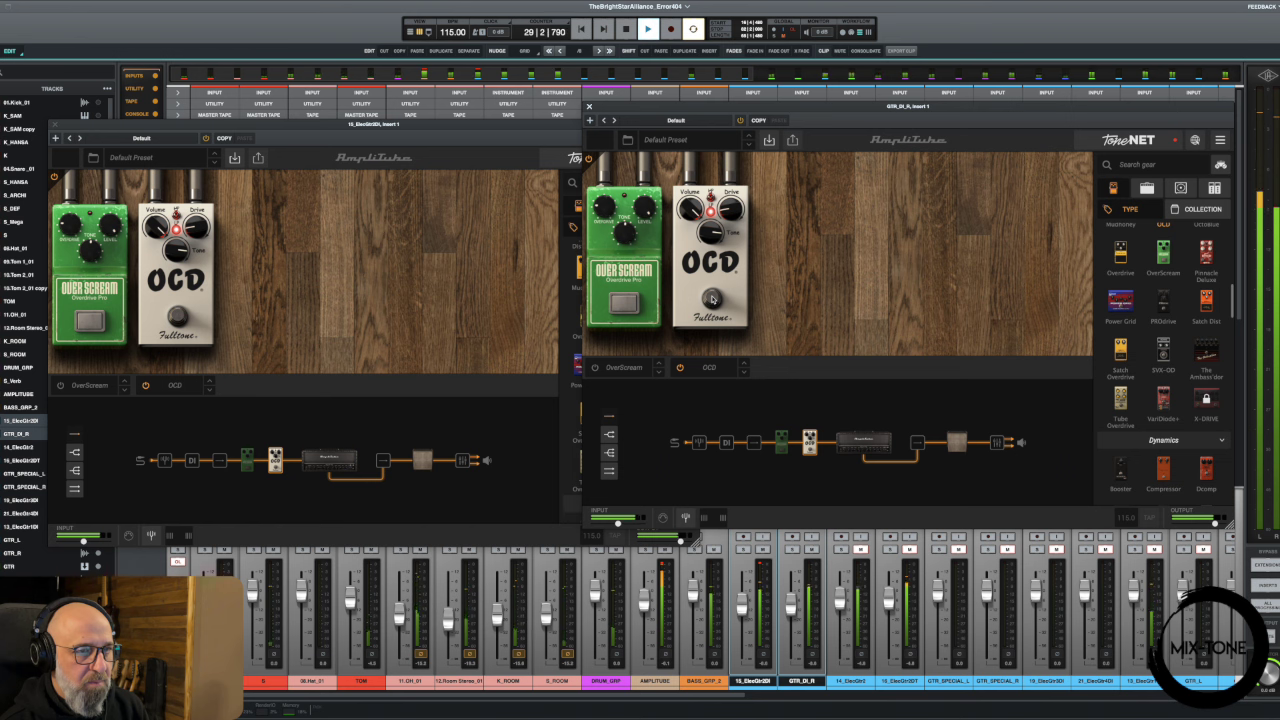
pyautogui.click(713, 299)
pyautogui.click(624, 303)
pyautogui.click(178, 316)
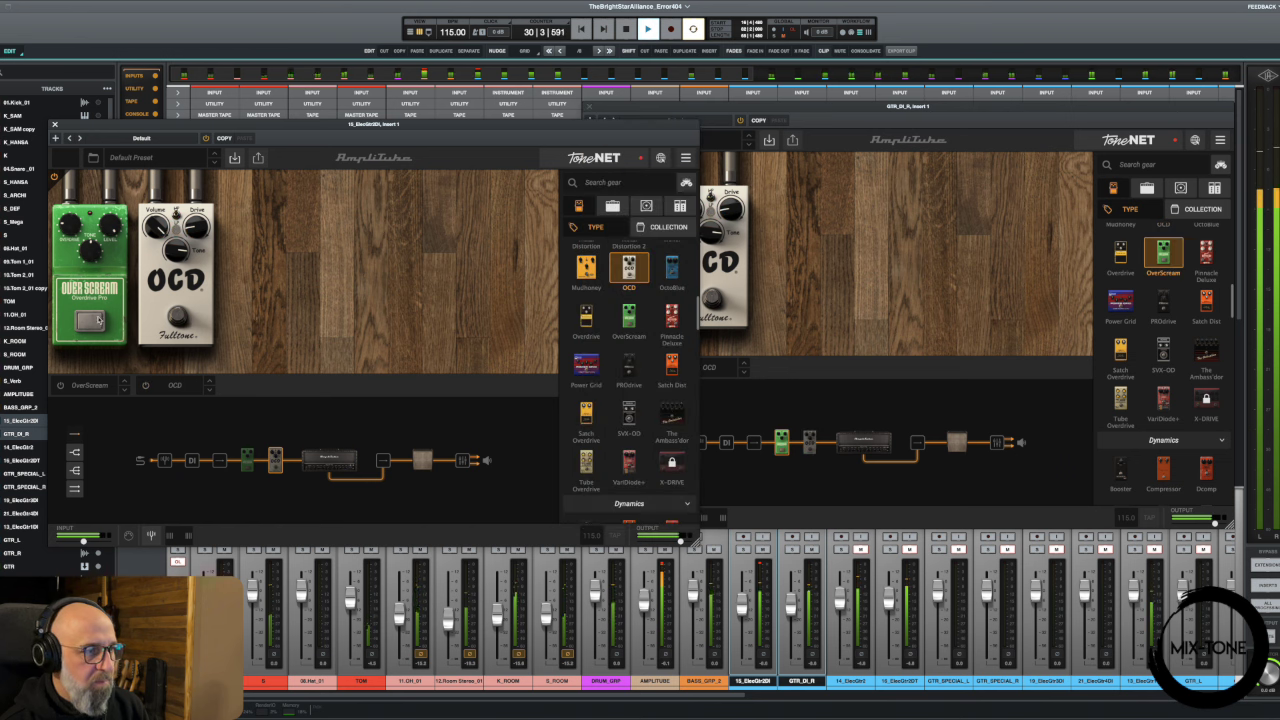
pyautogui.click(92, 320)
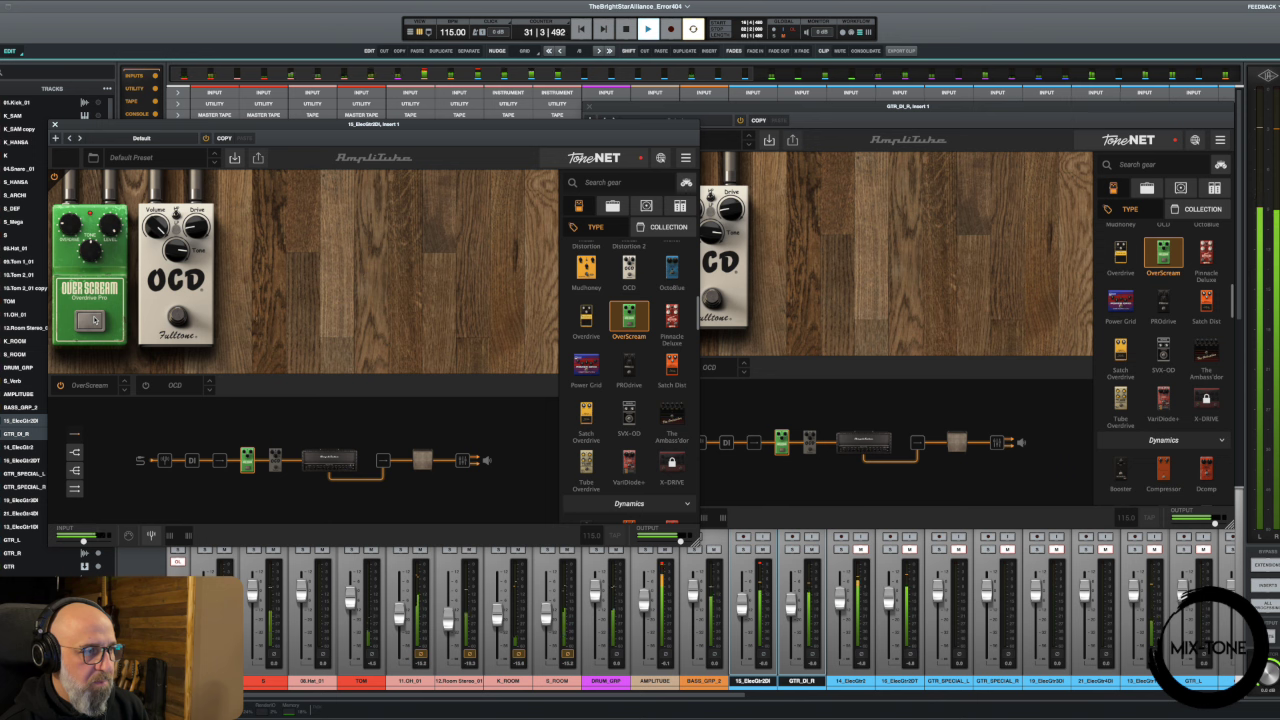
# - Compare the OCD with the OverScream again on both DI tracks, keep the OverScream engaged, and stop playback
pyautogui.click(92, 320)
pyautogui.click(172, 316)
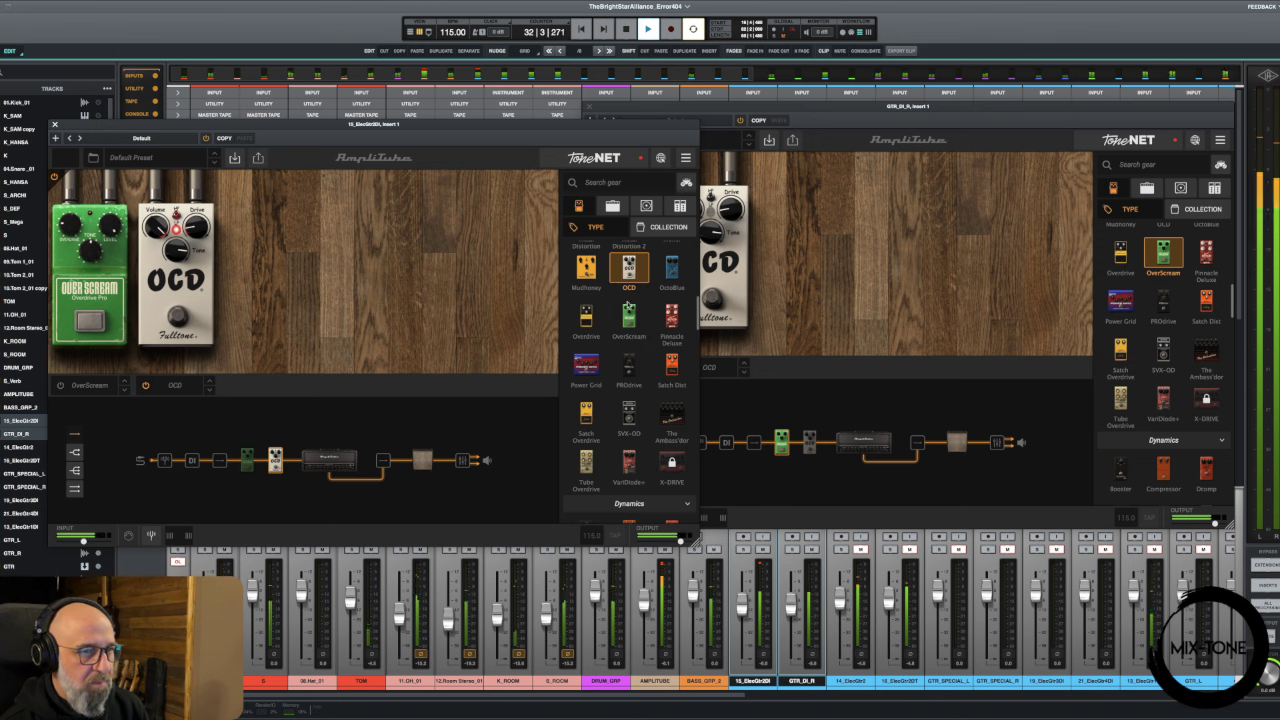
pyautogui.click(706, 302)
pyautogui.click(708, 302)
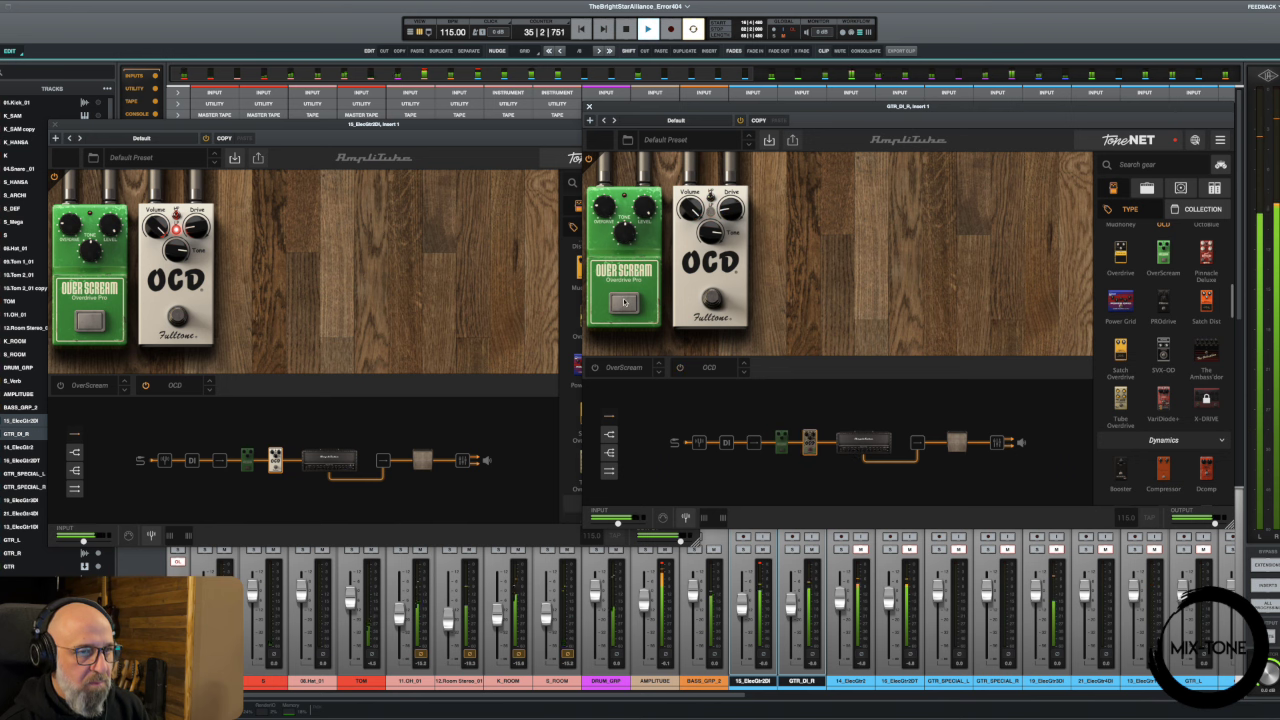
pyautogui.click(622, 295)
pyautogui.click(187, 319)
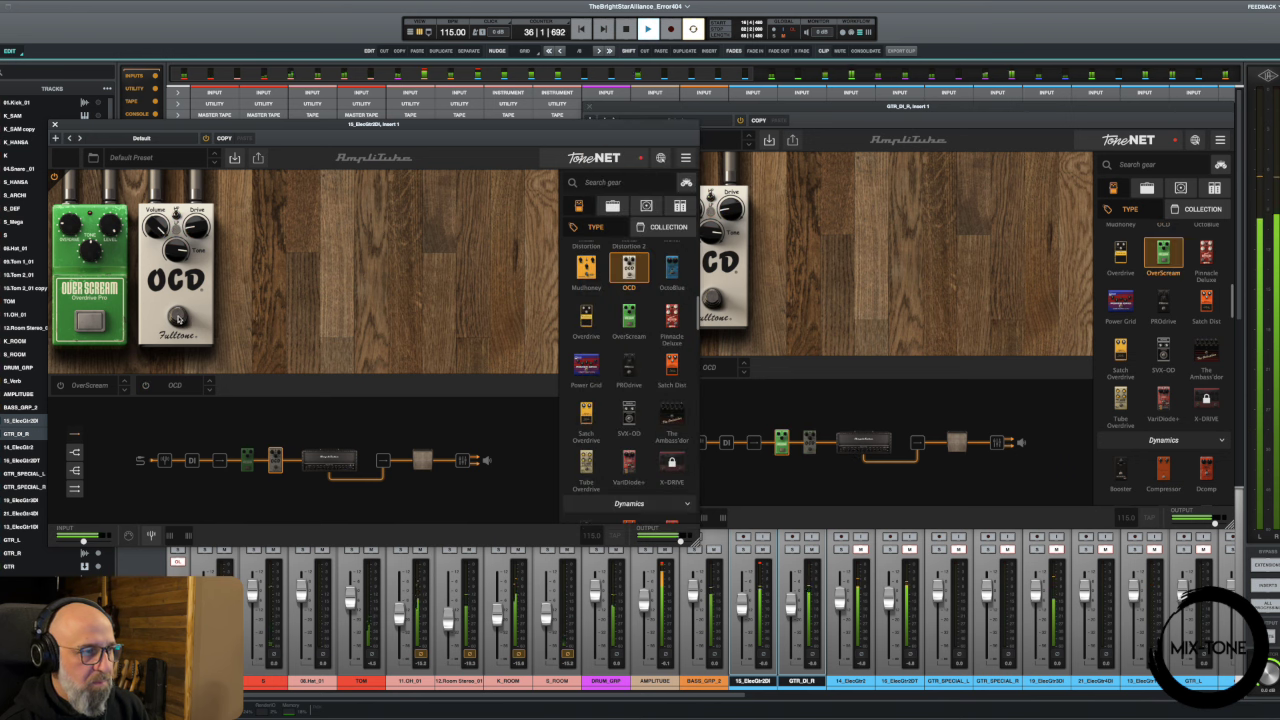
pyautogui.click(93, 319)
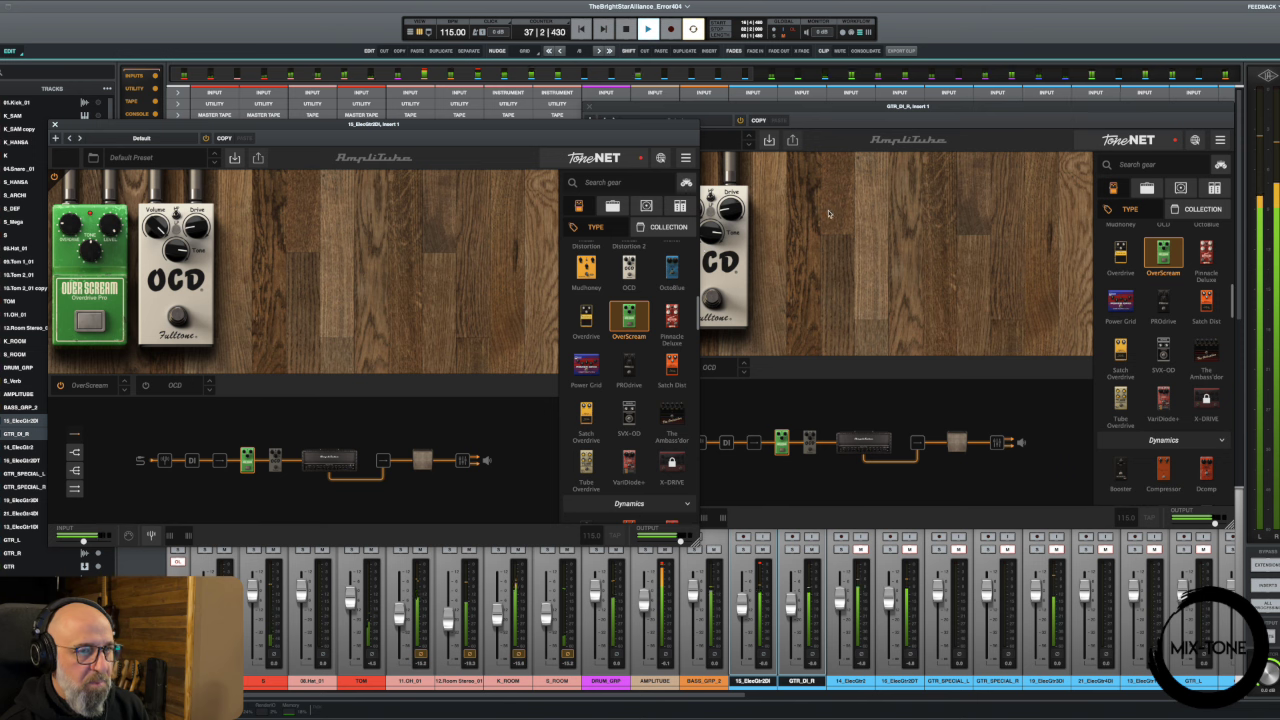
pyautogui.press('space')
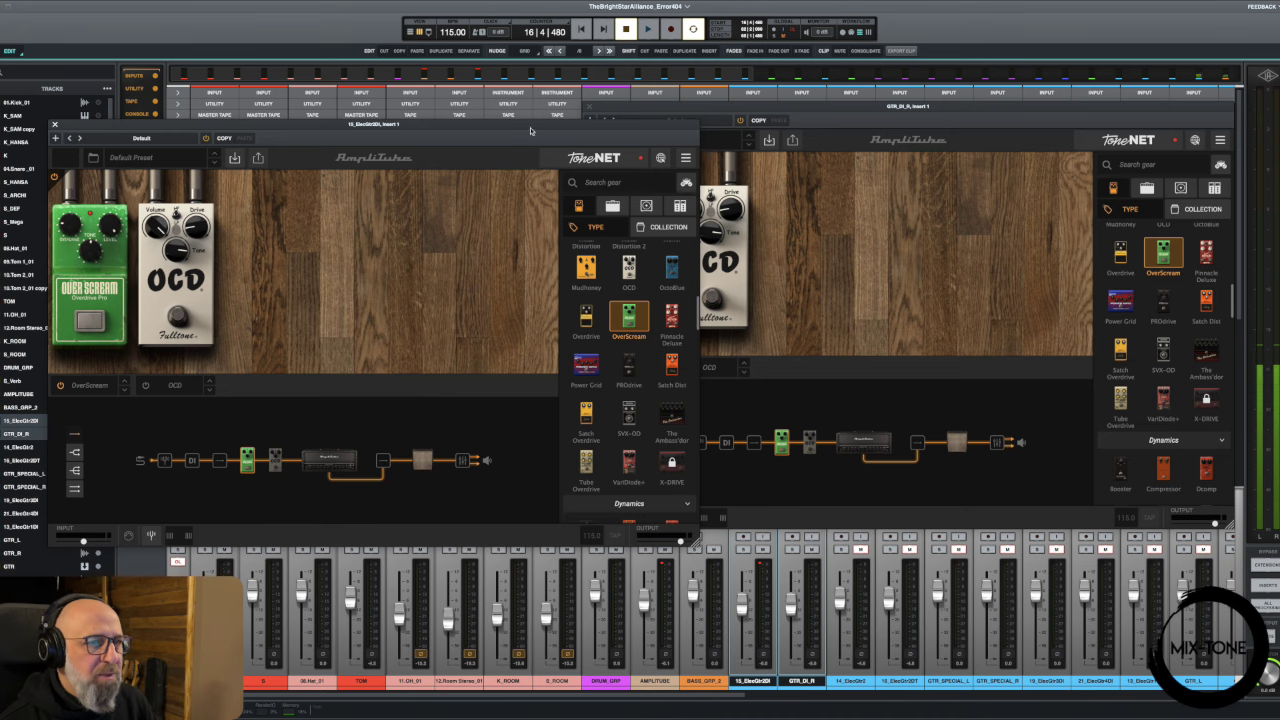
pyautogui.moveTo(526, 126); pyautogui.dragTo(504, 113)
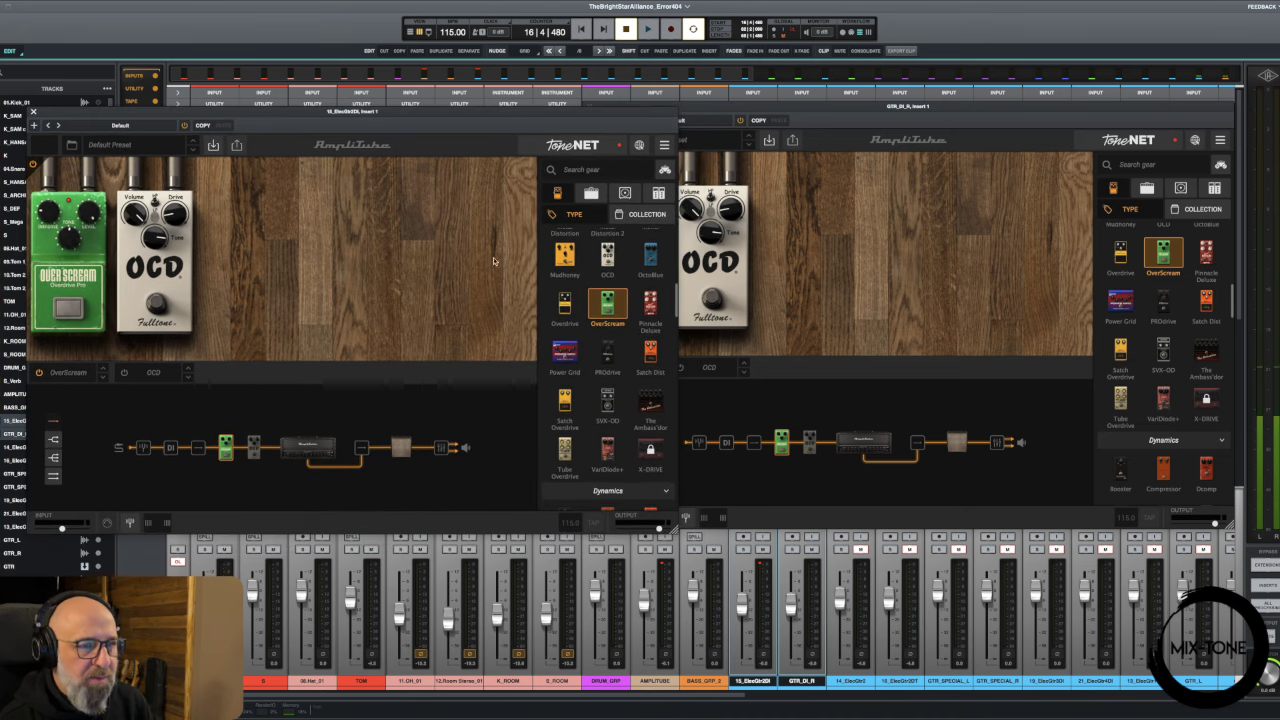
# - Switch both guitar DI tracks from the OverScream to the OCD, and close the GTR_DI_R AmpliTube window
pyautogui.click(70, 307)
pyautogui.click(155, 303)
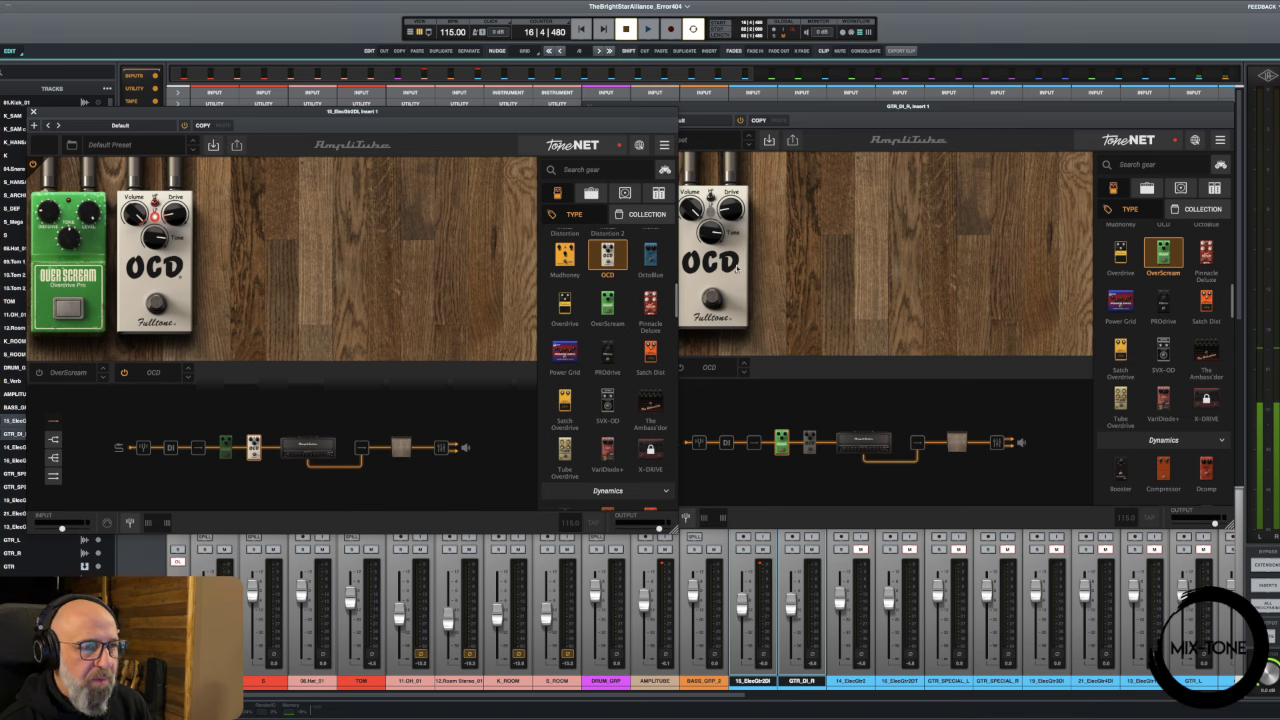
pyautogui.click(714, 331)
pyautogui.click(706, 299)
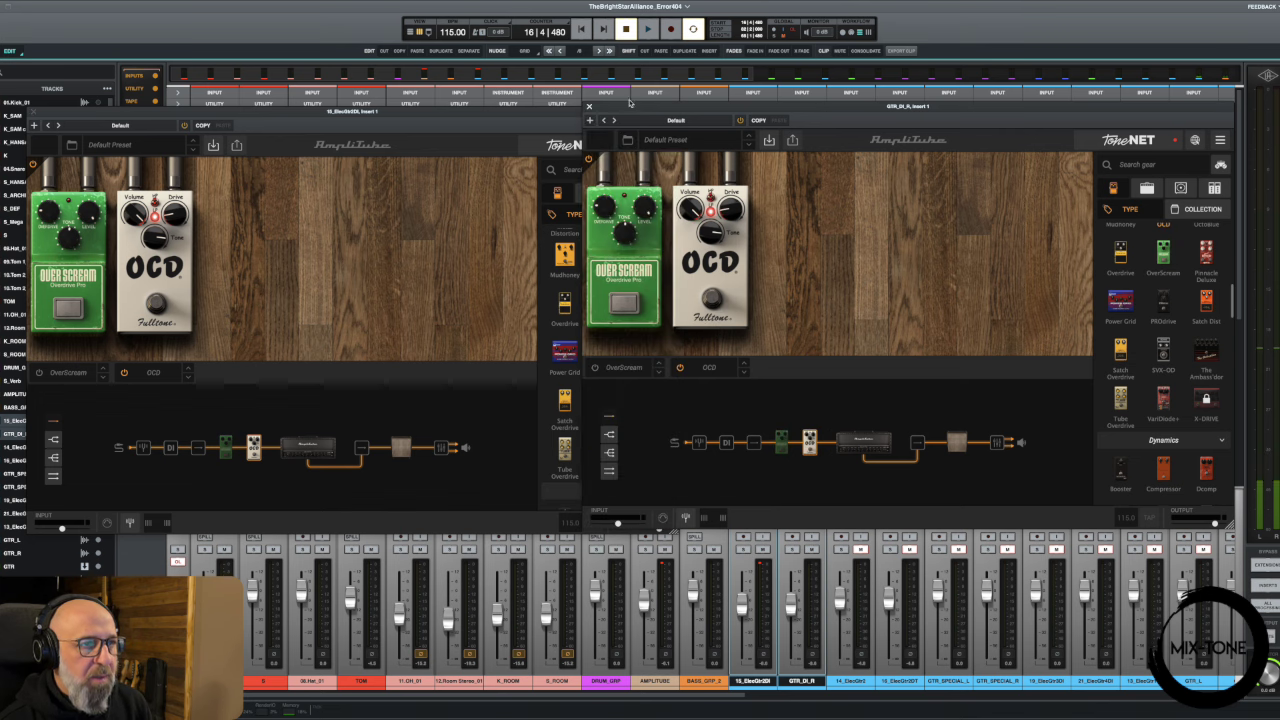
pyautogui.click(589, 107)
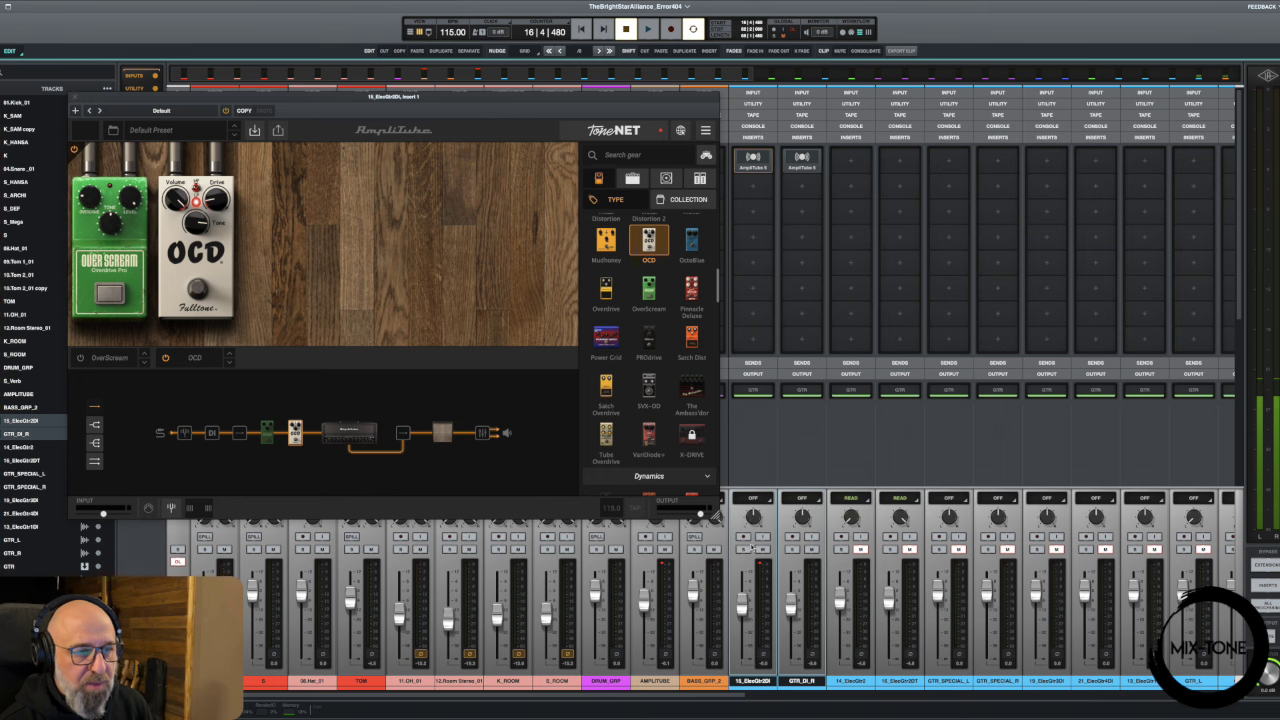
# - Add an EQ PG rack unit after the cabinet in the 15_ElecGtrDI AmpliTube chain
pyautogui.click(850, 681)
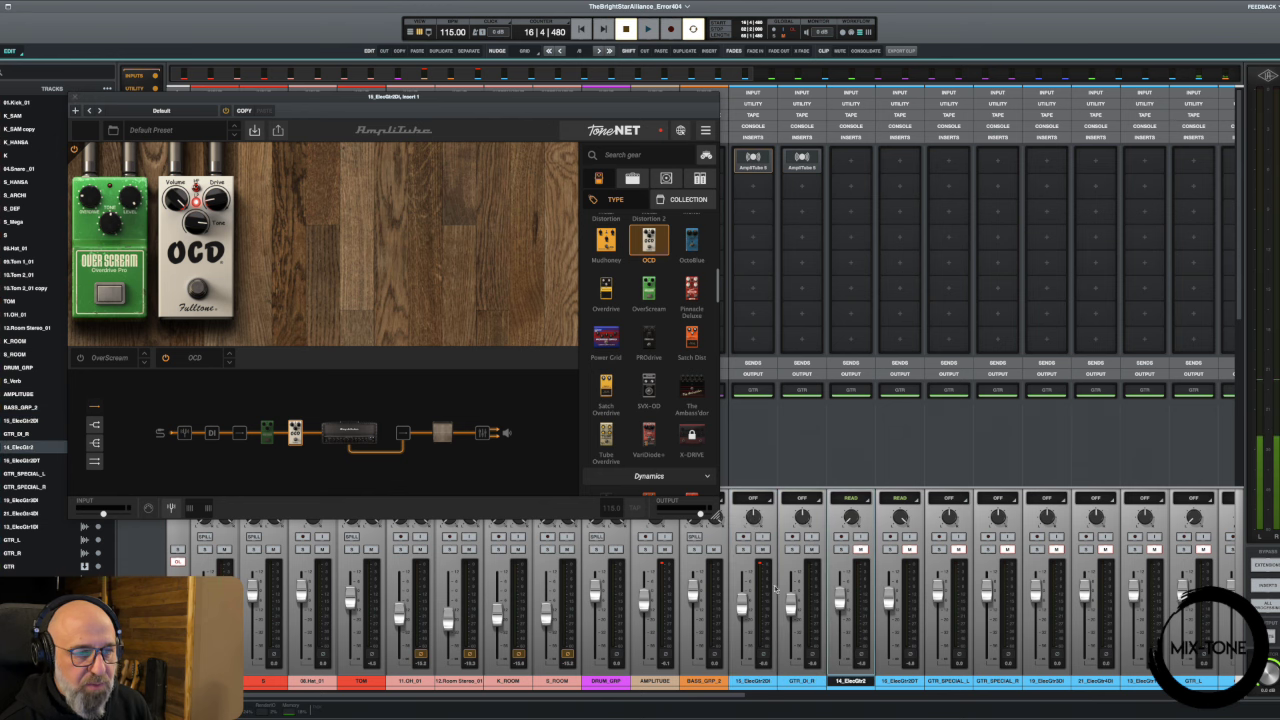
pyautogui.moveTo(509, 113); pyautogui.dragTo(619, 117)
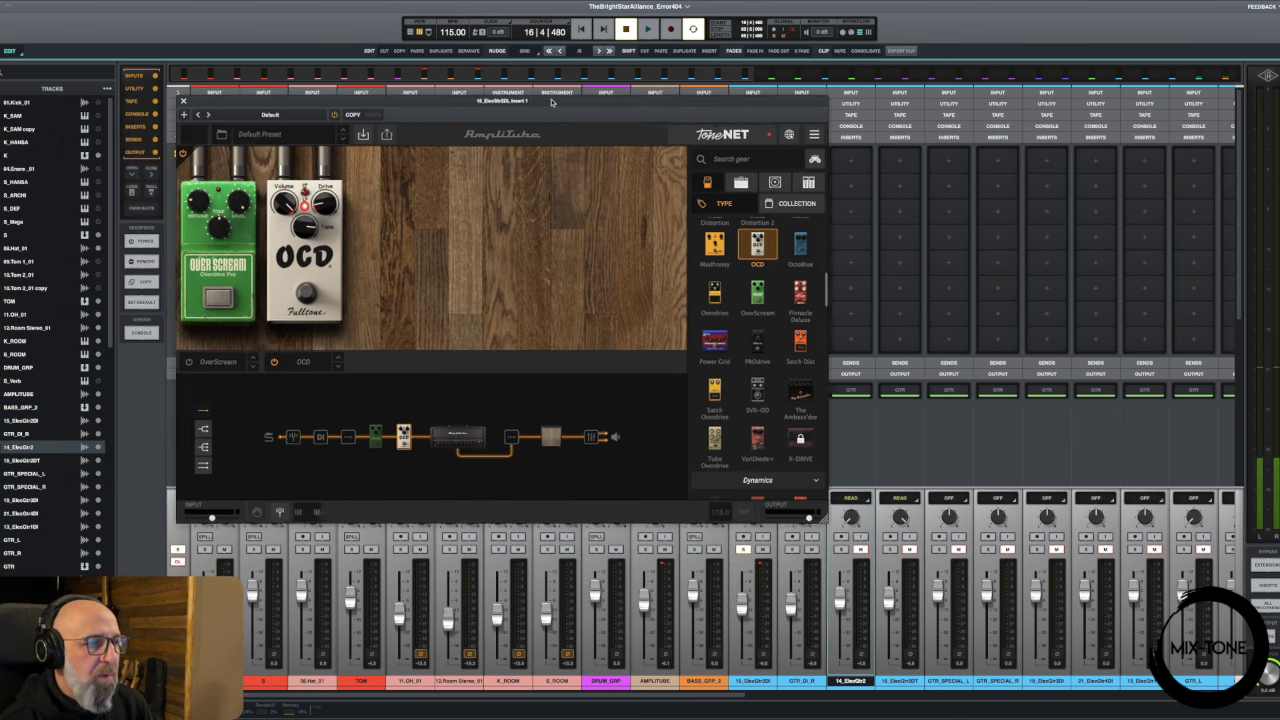
pyautogui.click(811, 181)
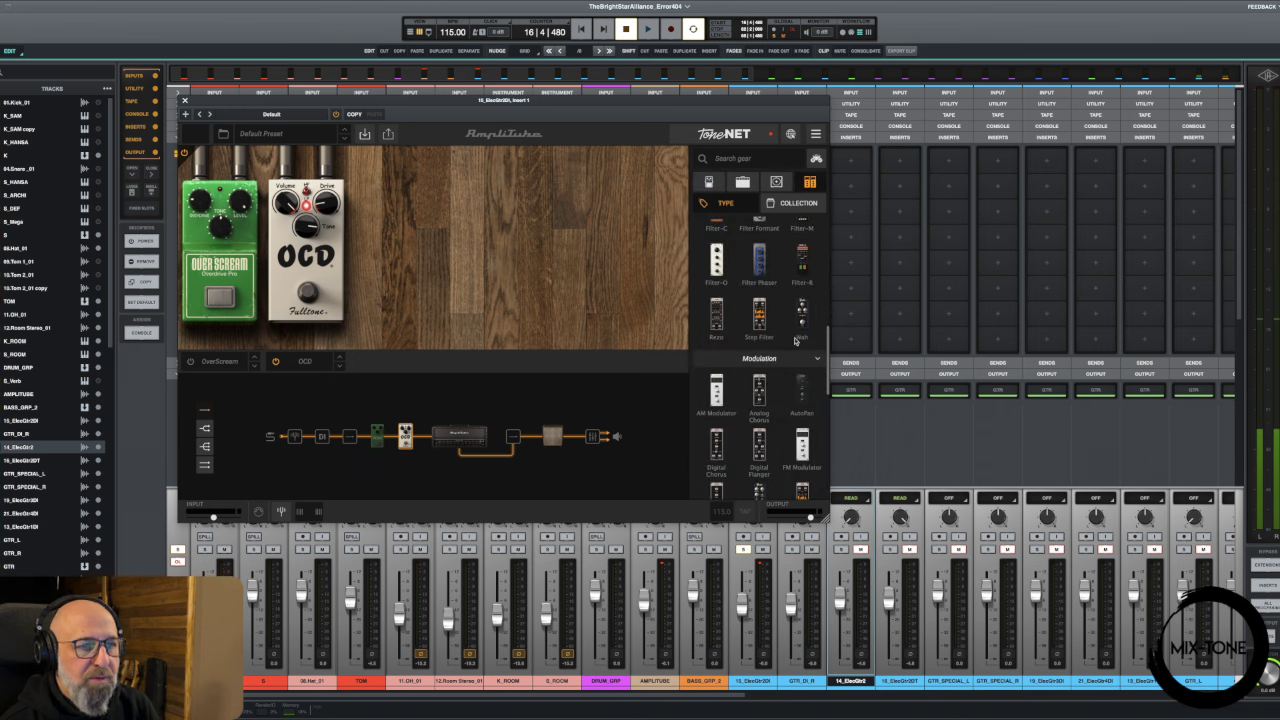
pyautogui.moveTo(830, 366); pyautogui.dragTo(826, 449)
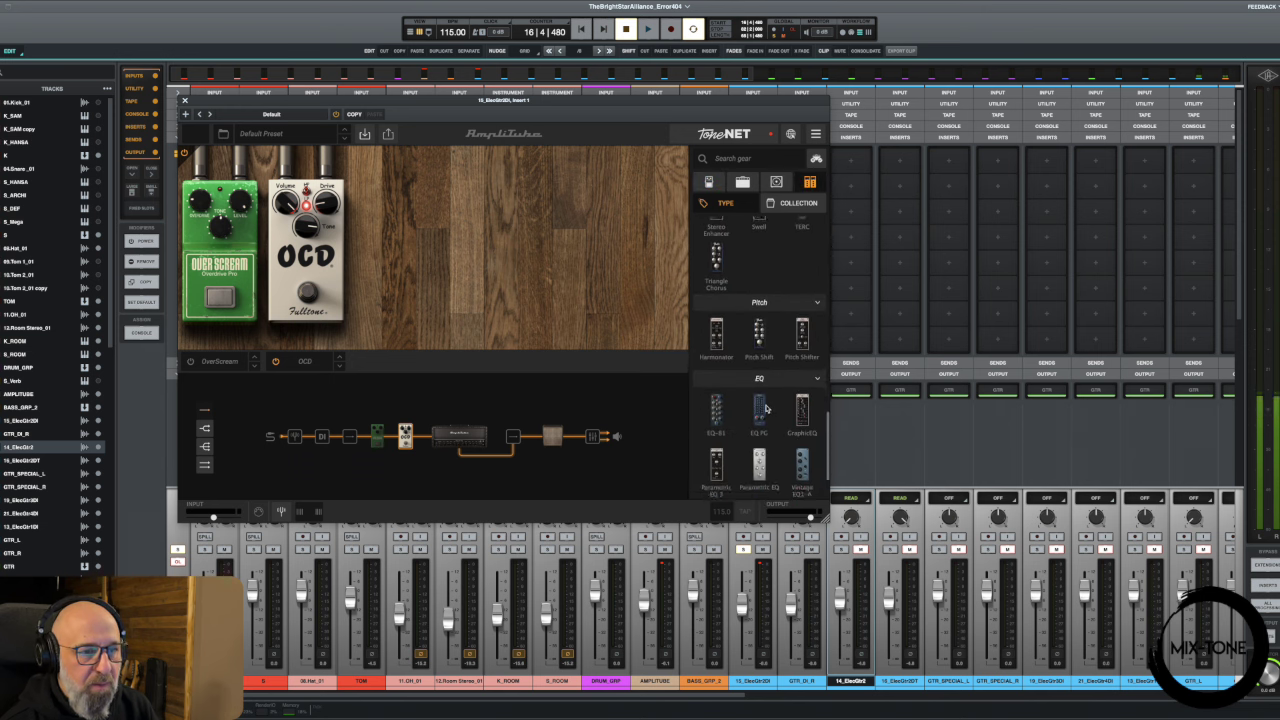
pyautogui.moveTo(760, 410); pyautogui.dragTo(584, 438)
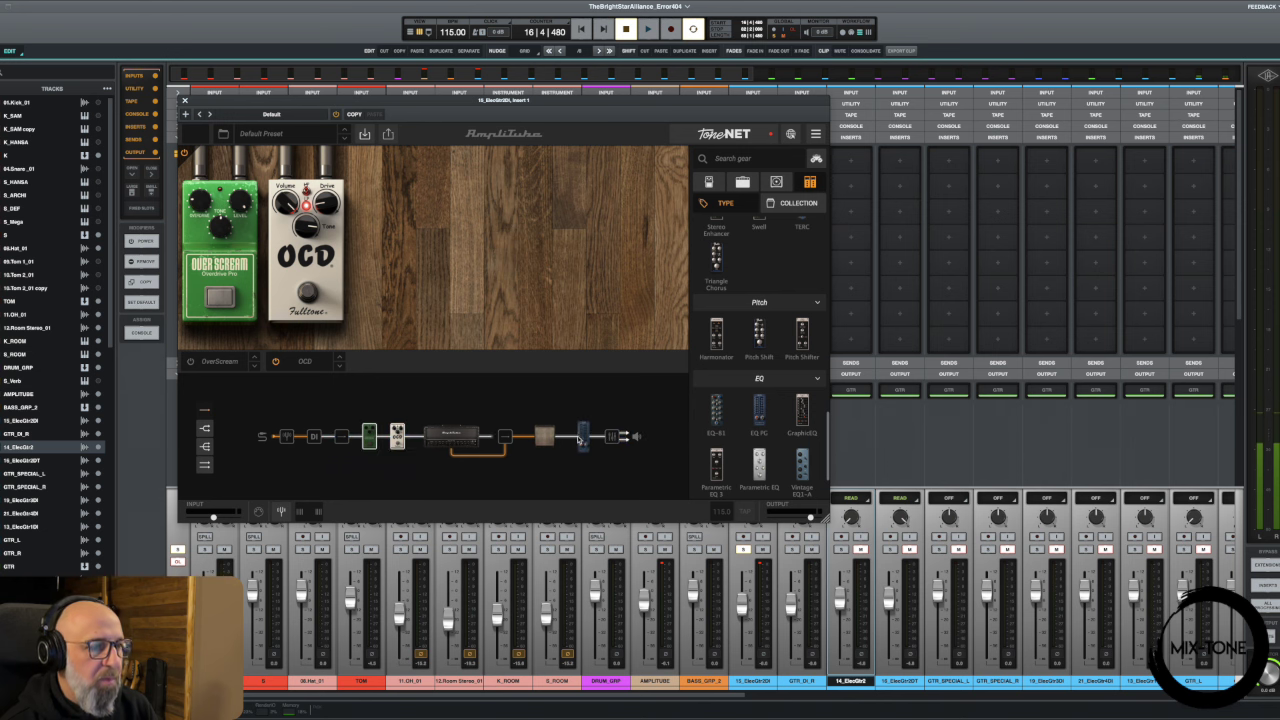
pyautogui.moveTo(345, 95); pyautogui.dragTo(387, 95)
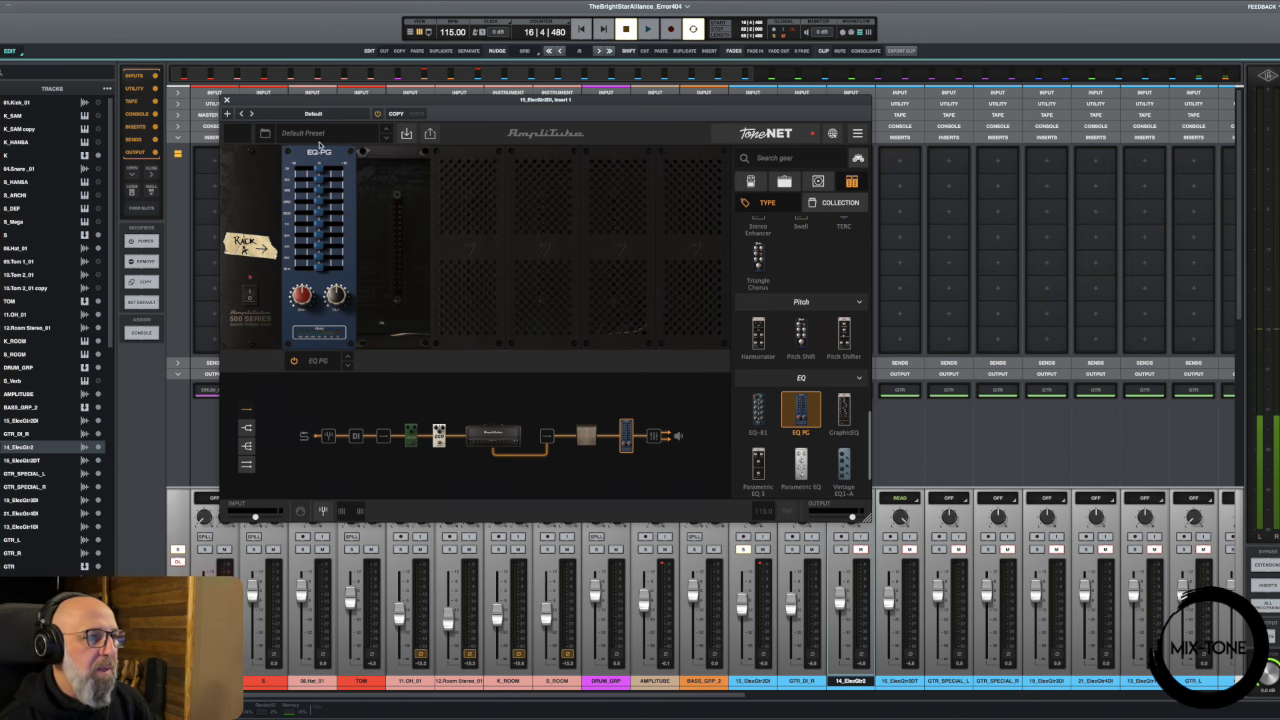
pyautogui.moveTo(338, 101); pyautogui.dragTo(349, 111)
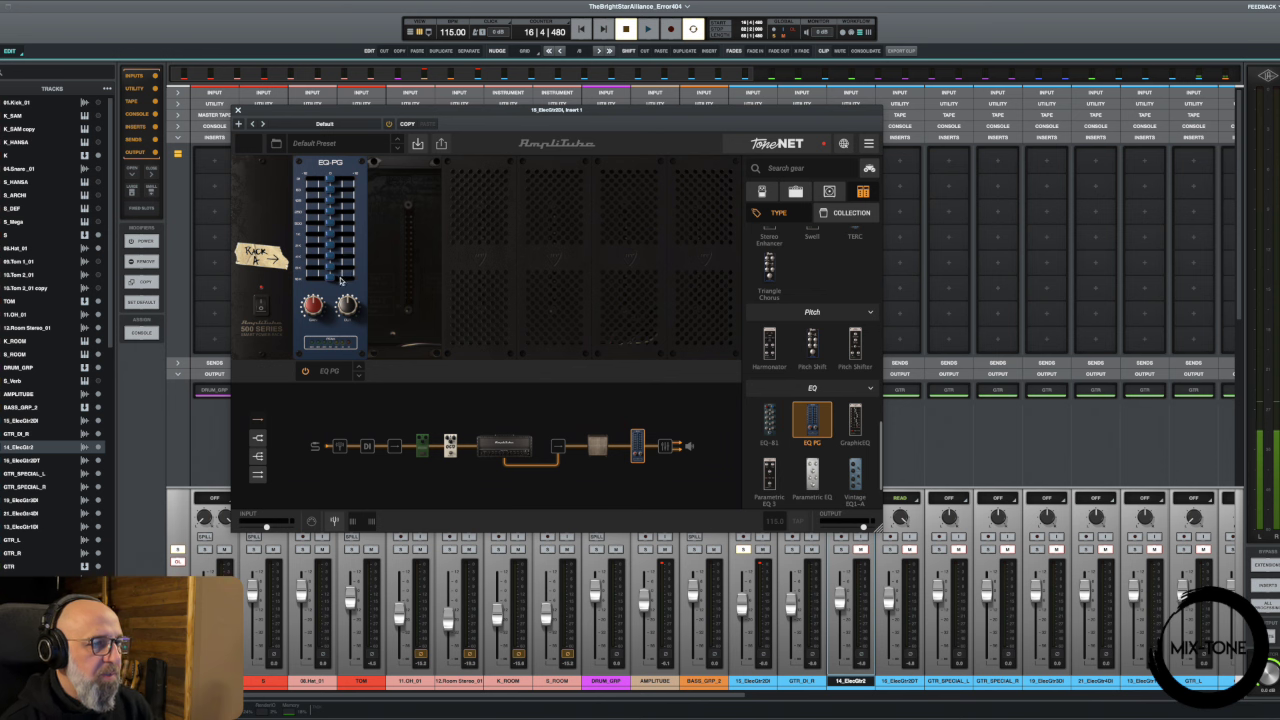
# - Start playback, cut the EQ PG's lowest band to about -2.6 dB, and fine-tune its other bands by ear
pyautogui.press('space')
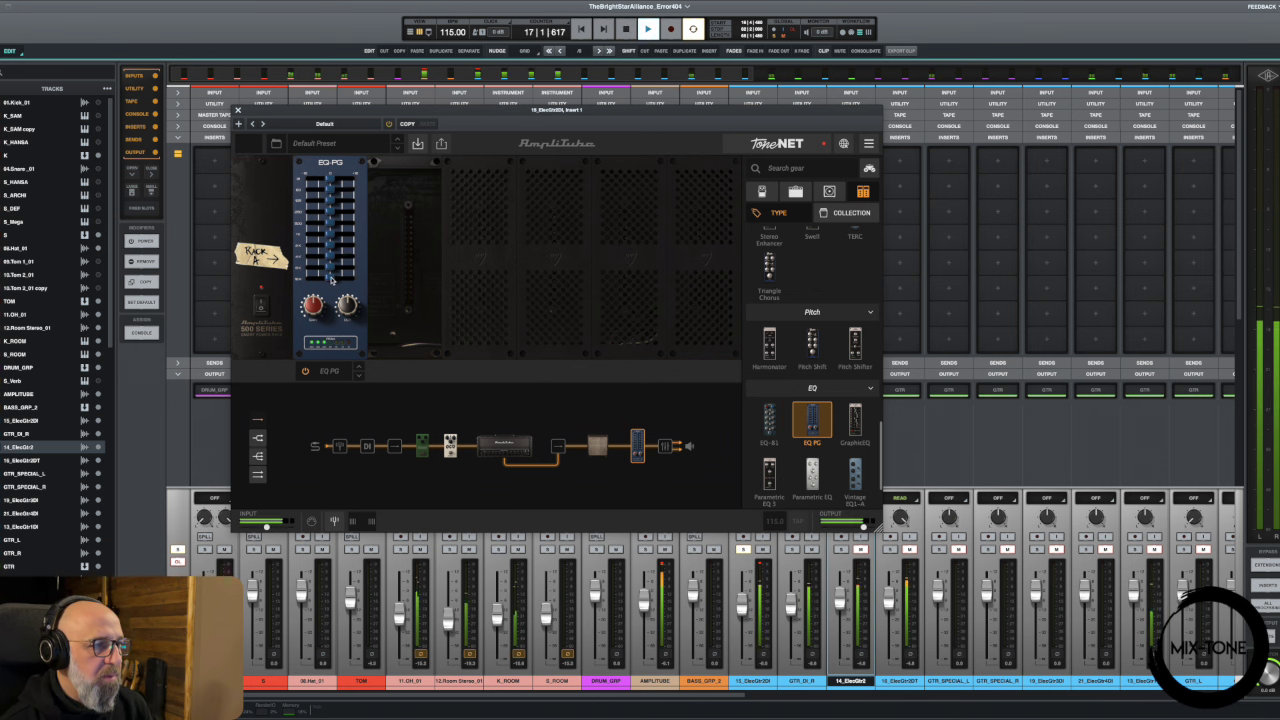
pyautogui.moveTo(330, 268); pyautogui.dragTo(330, 275)
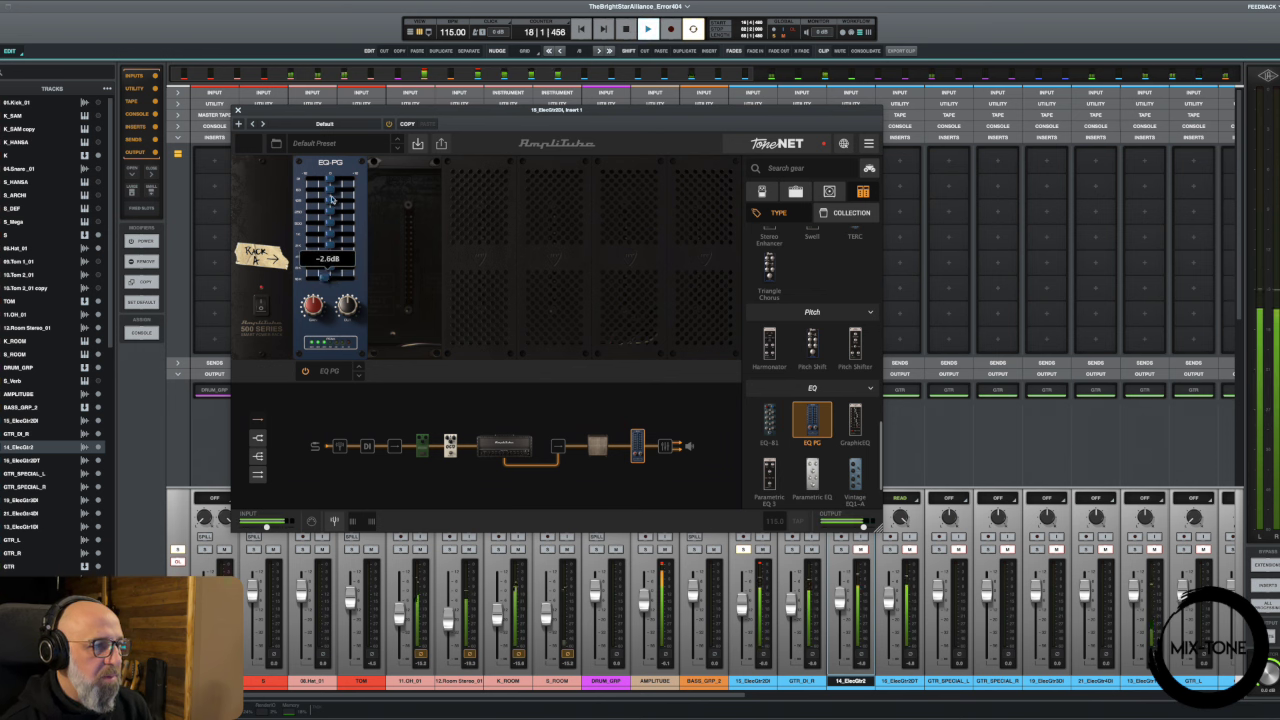
pyautogui.moveTo(331, 246); pyautogui.dragTo(331, 271)
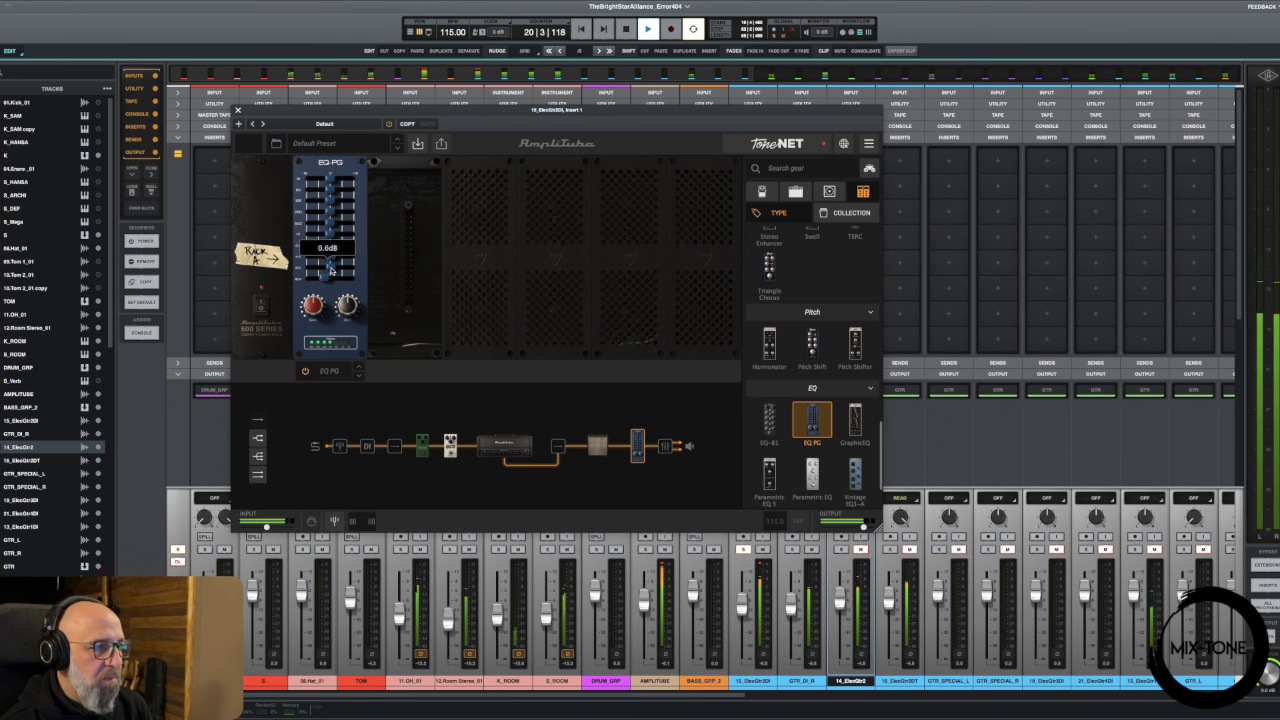
pyautogui.click(329, 212)
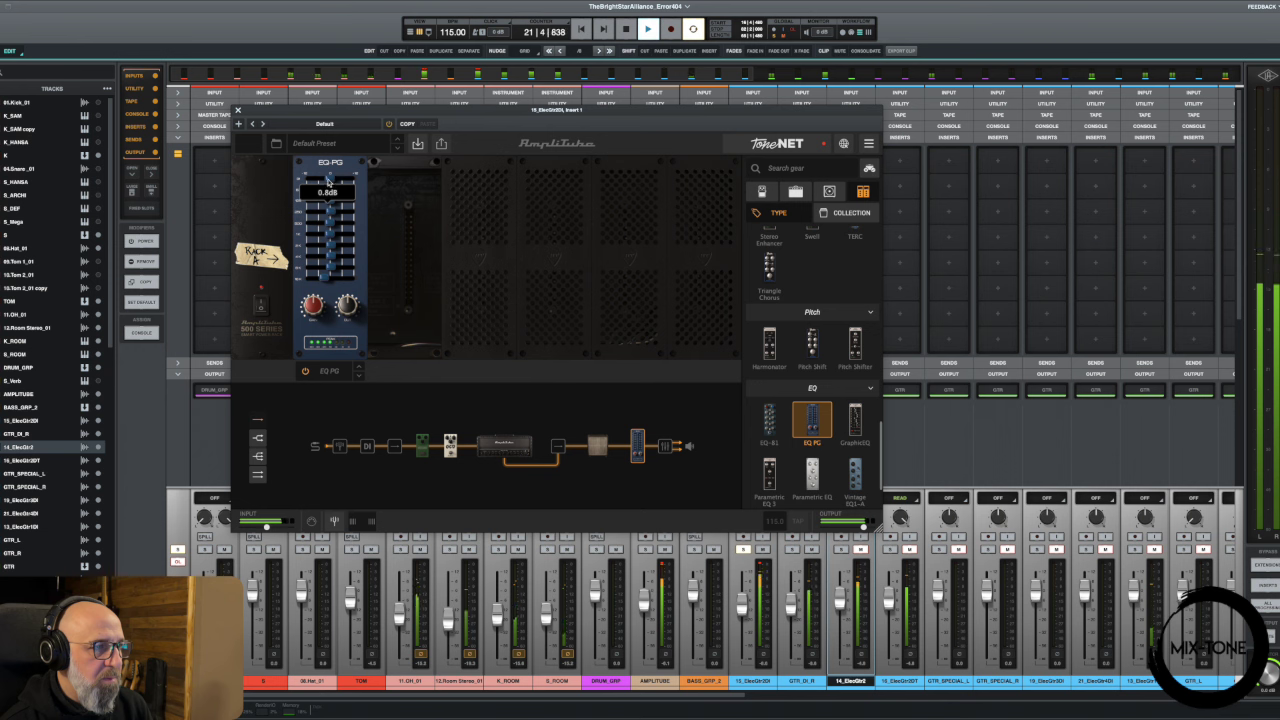
pyautogui.moveTo(330, 179); pyautogui.dragTo(324, 180)
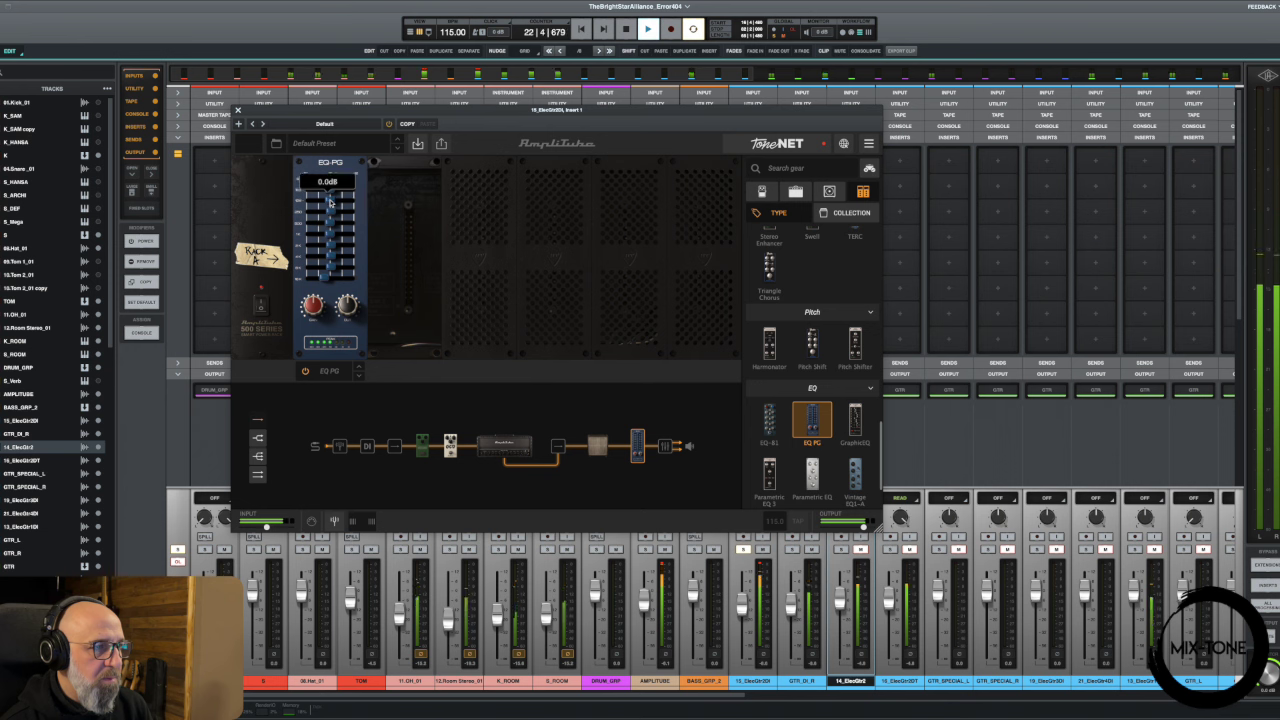
# - Set the EQ PG's output level to -2.1 dB, compare the EQ bypassed and engaged, and close the AmpliTube window
pyautogui.click(331, 270)
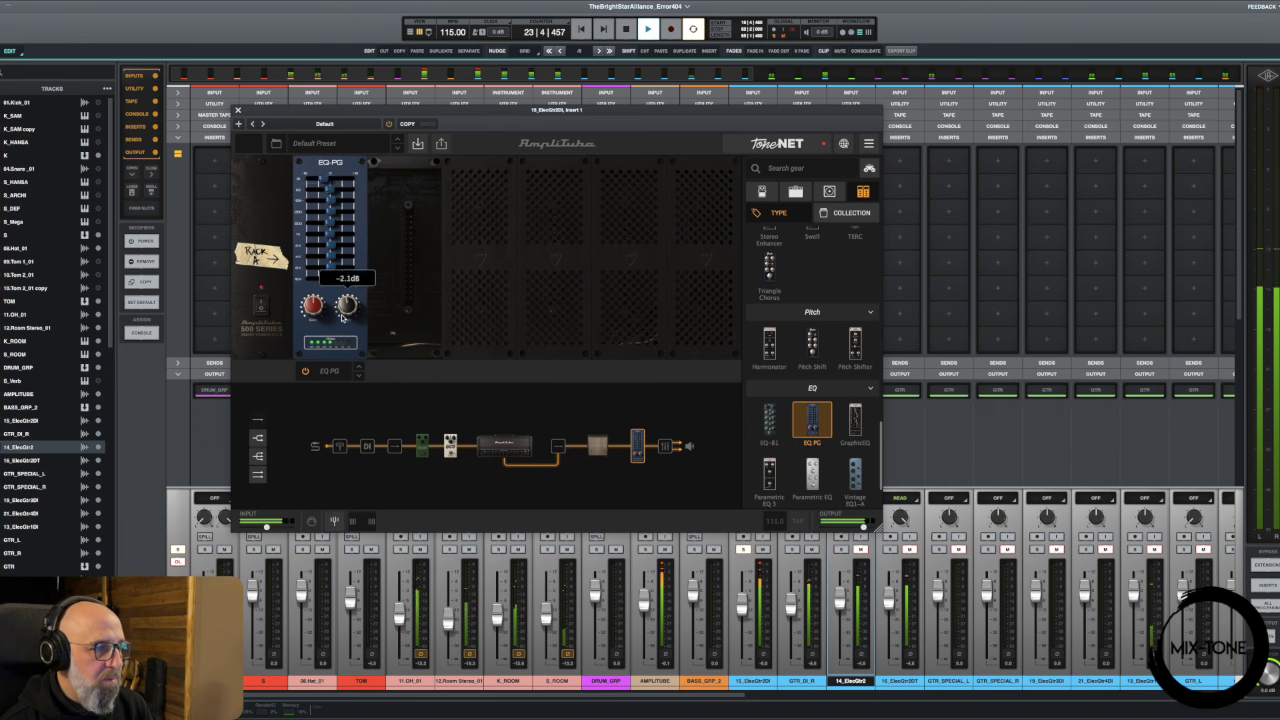
pyautogui.click(305, 372)
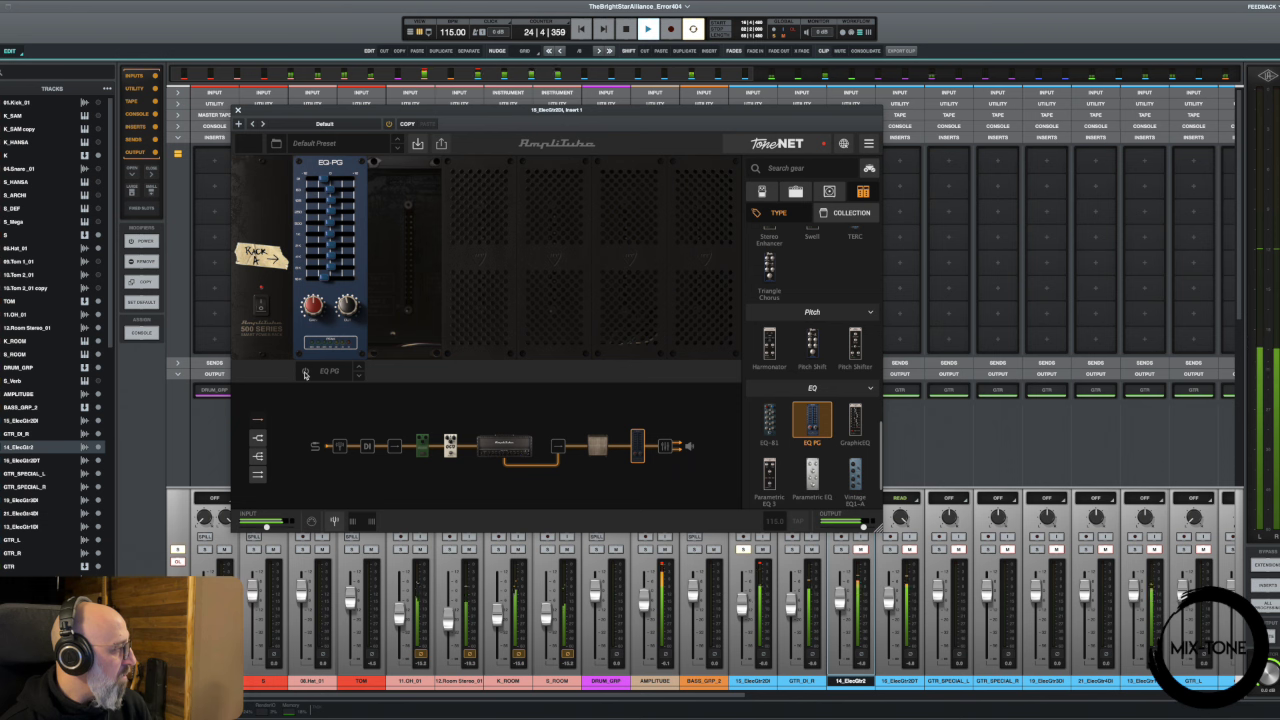
pyautogui.click(305, 372)
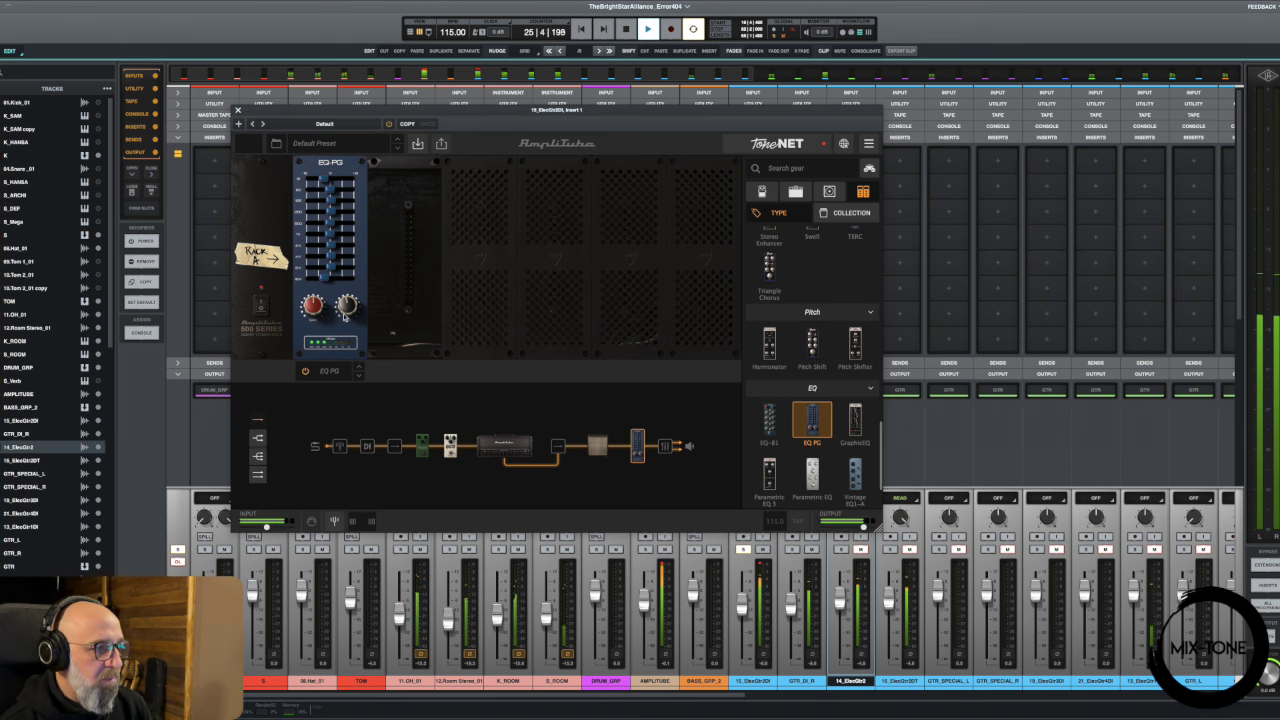
pyautogui.click(347, 266)
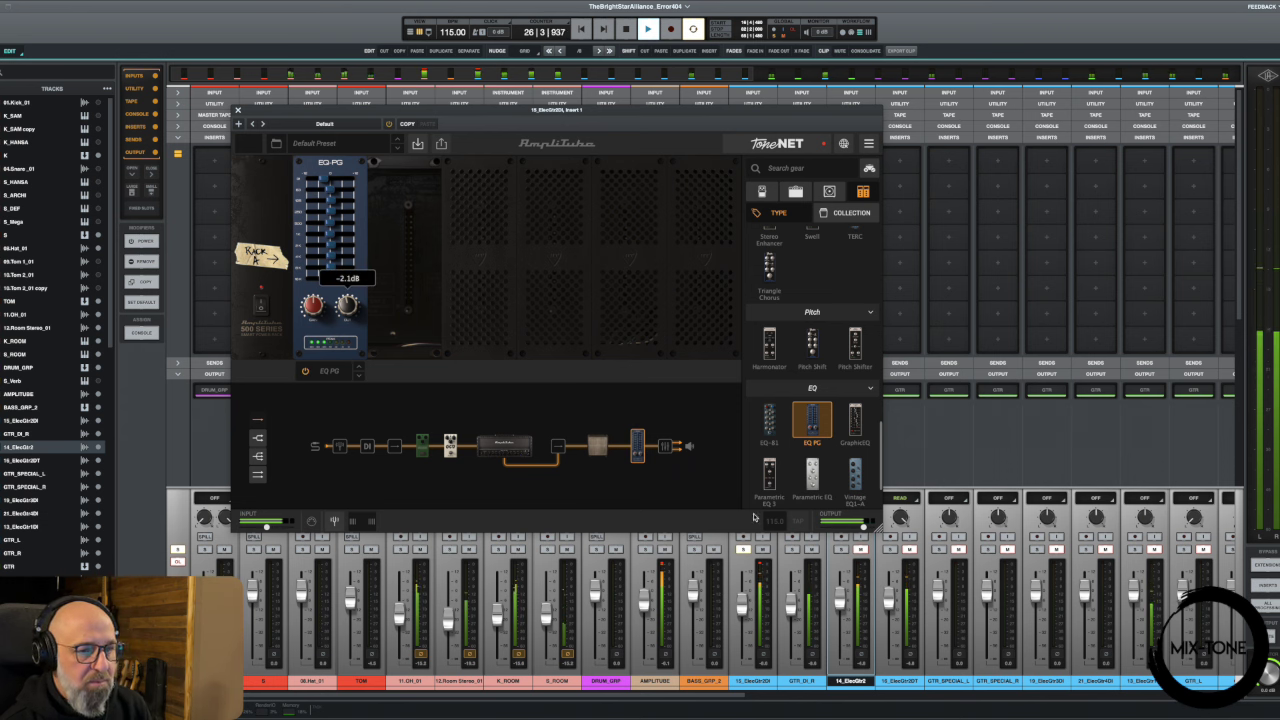
pyautogui.click(237, 110)
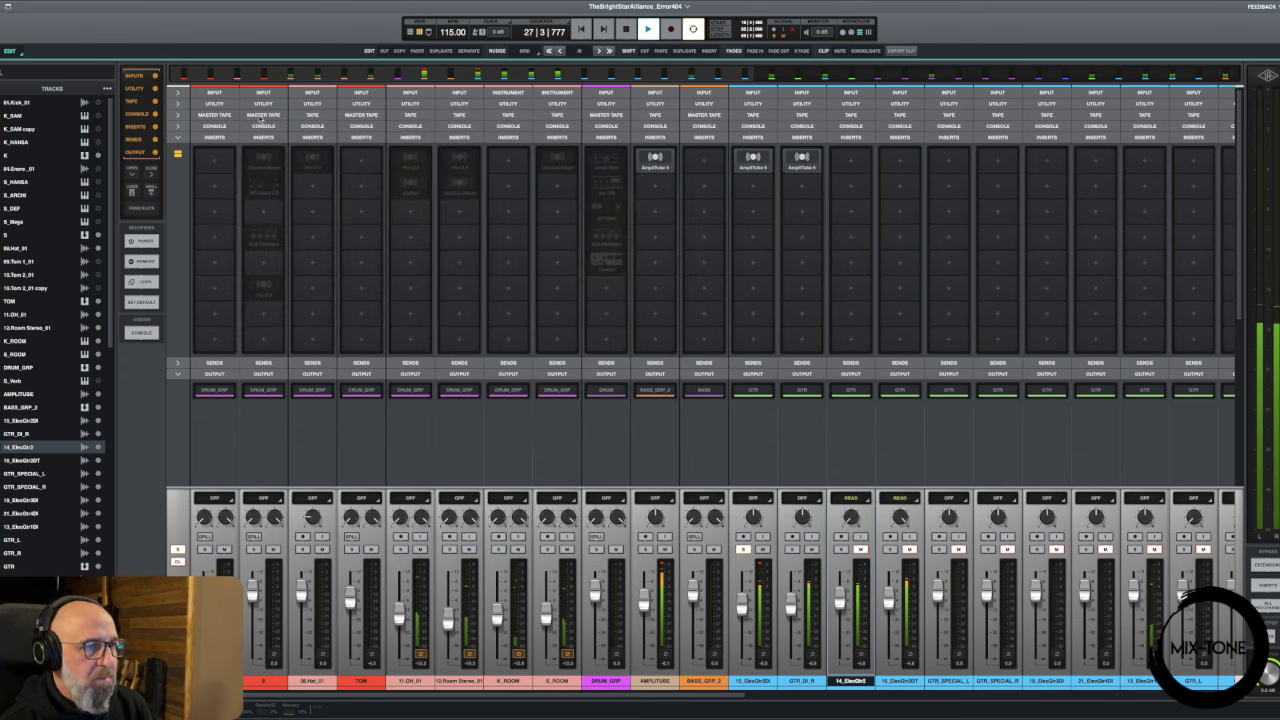
# - Stop playback and copy the complete 15_ElecGtrDI AmpliTube settings onto the AmpliTube insert of GTR_DI_R
pyautogui.press('space')
pyautogui.click(753, 158)
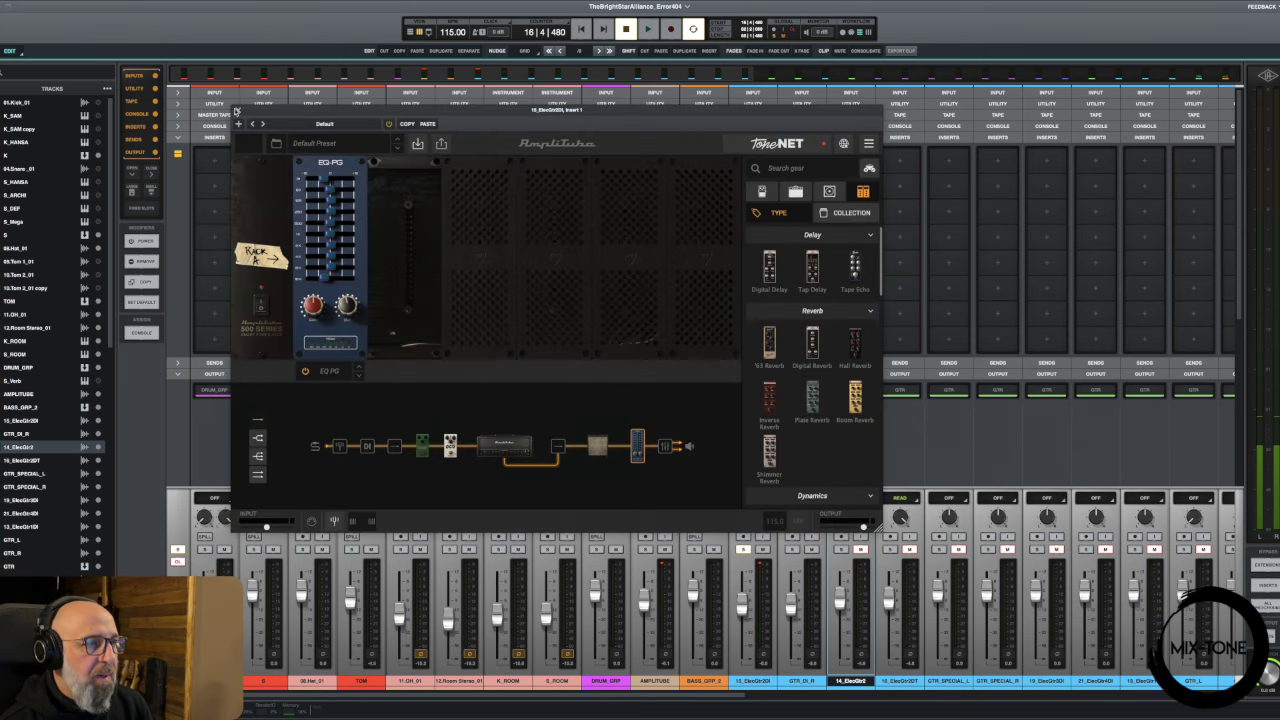
pyautogui.click(238, 110)
pyautogui.click(802, 157)
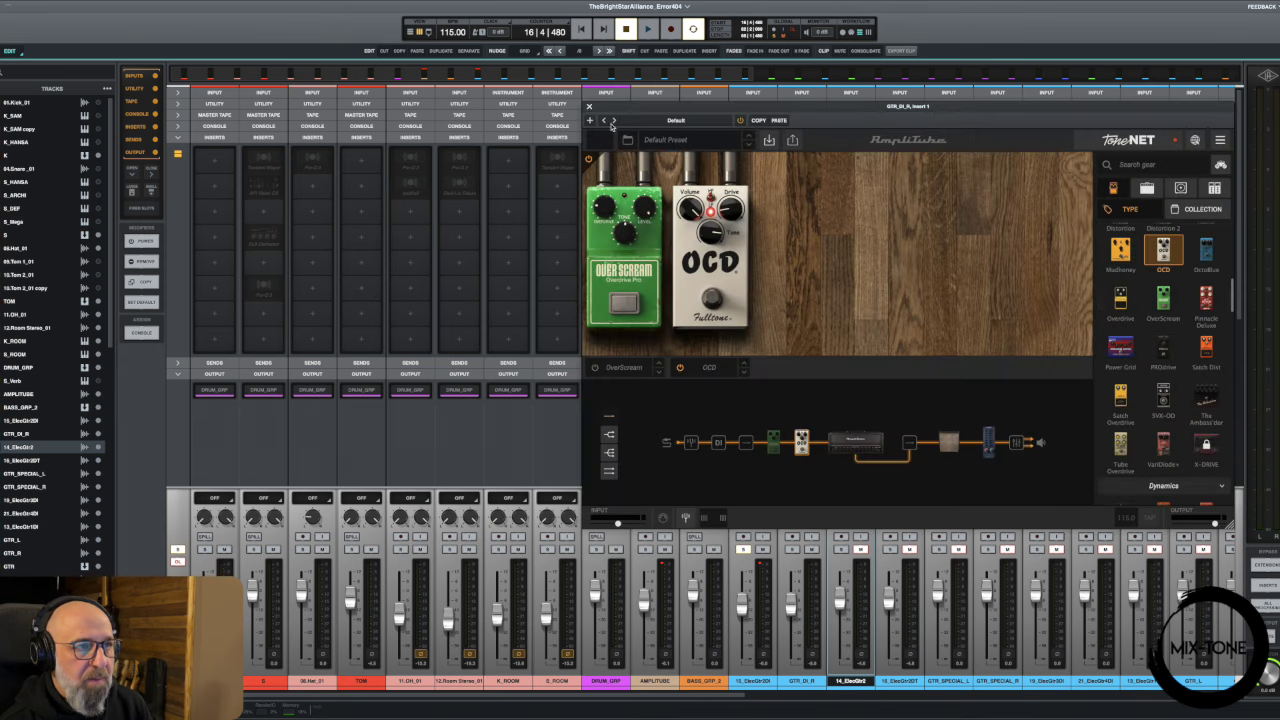
pyautogui.click(590, 107)
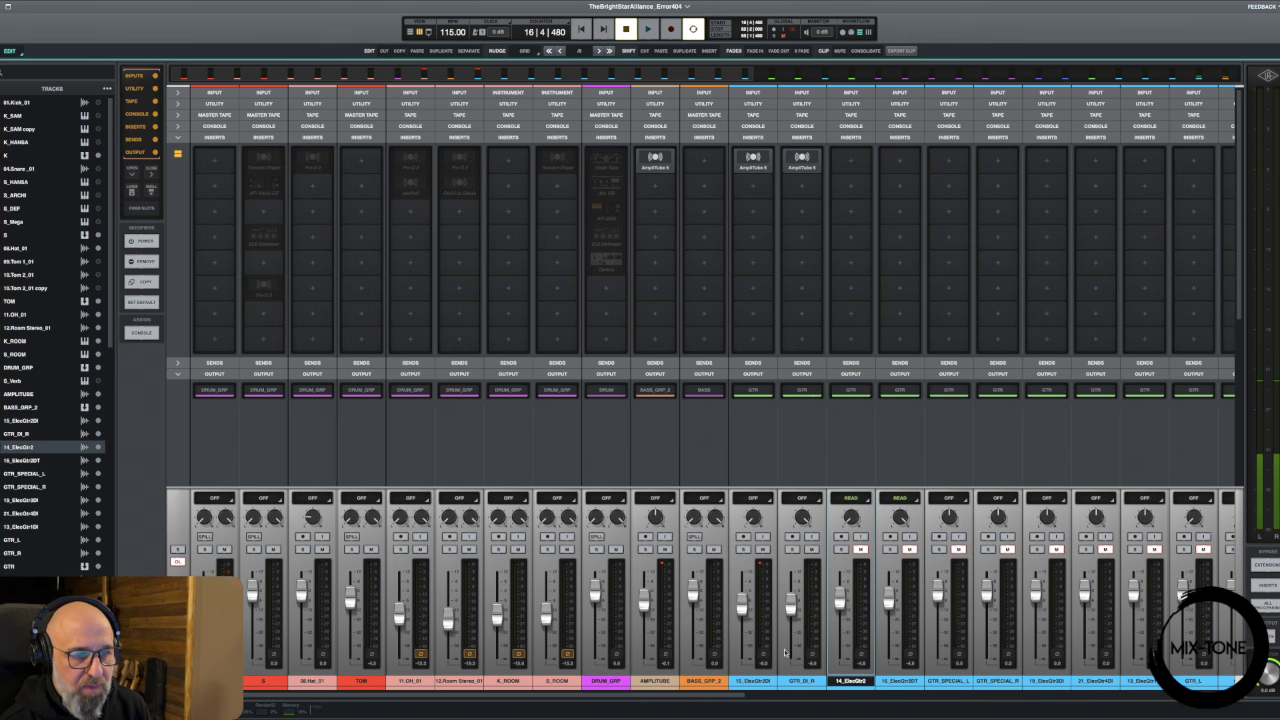
# - Select 15_ElecGtrDI and GTR_DI_R together and audition them with the full mix
pyautogui.click(753, 681)
pyautogui.keyDown('shift'); pyautogui.click(802, 681); pyautogui.keyUp('shift')
pyautogui.press('space')
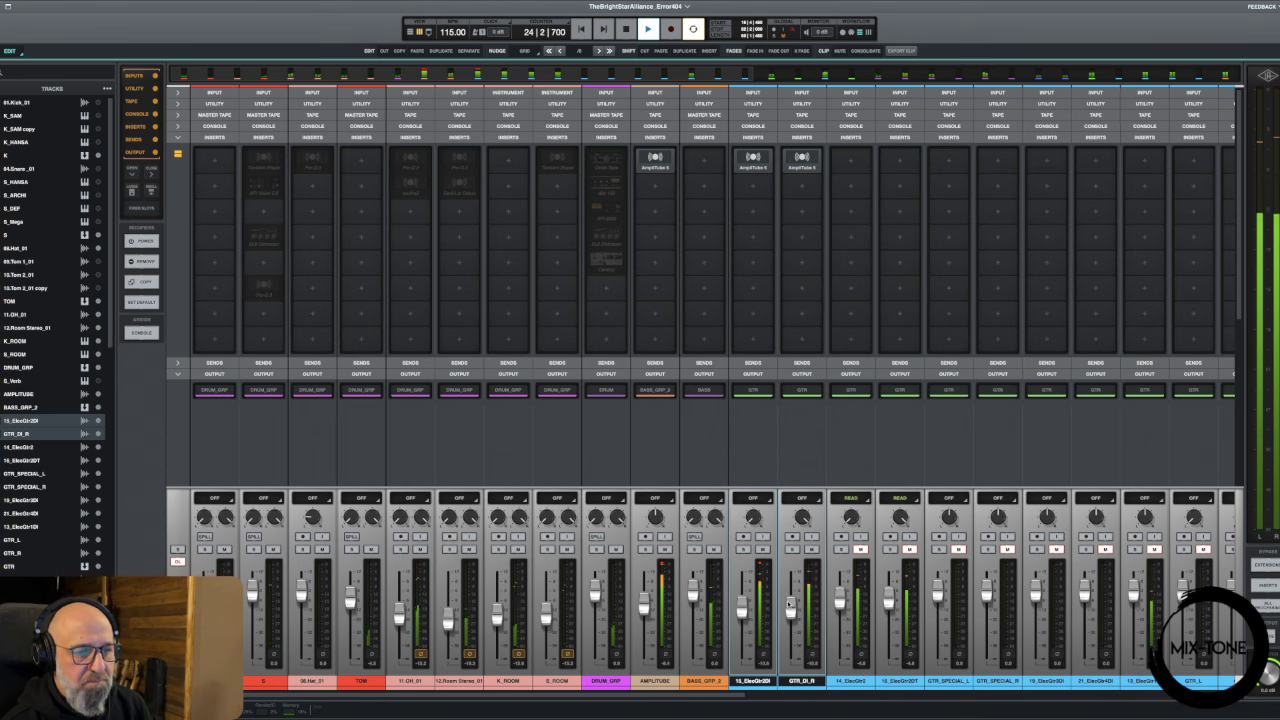
pyautogui.press('space')
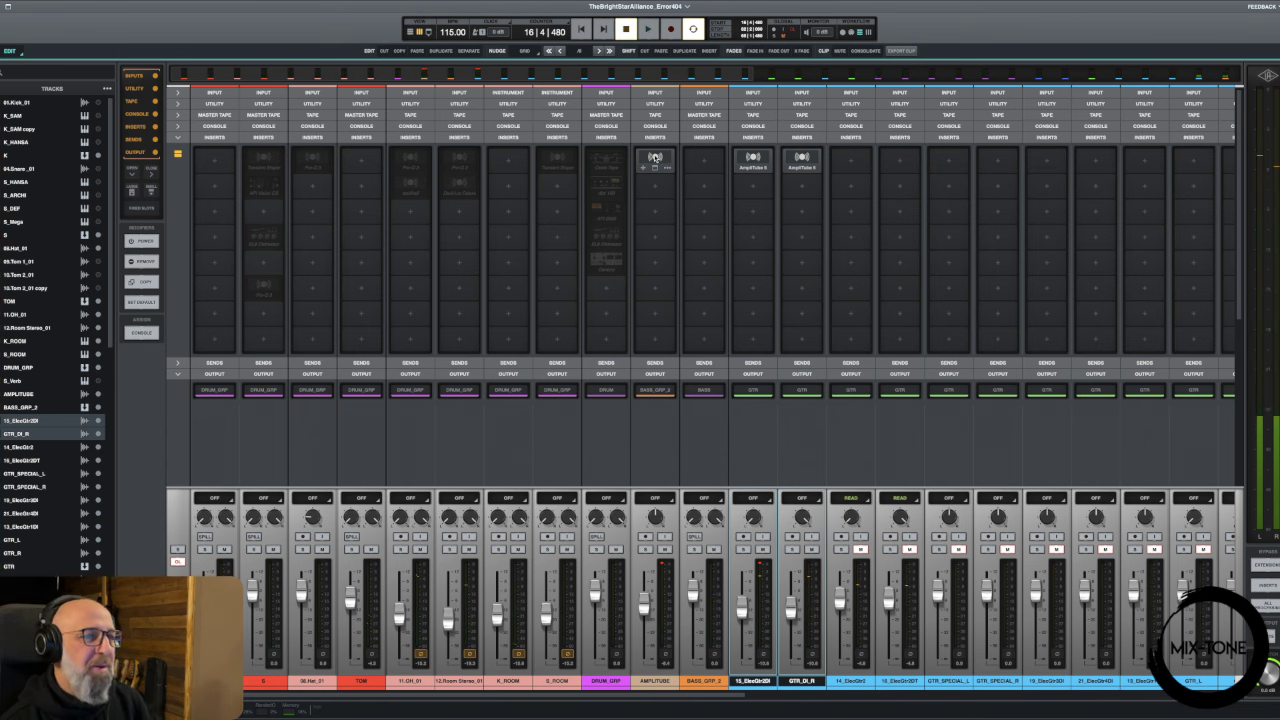
# - Review the AMPLITUBE bass track's Gallien-Krueger rig in an enlarged plugin window with the pedal collection listed, and close it
pyautogui.click(654, 162)
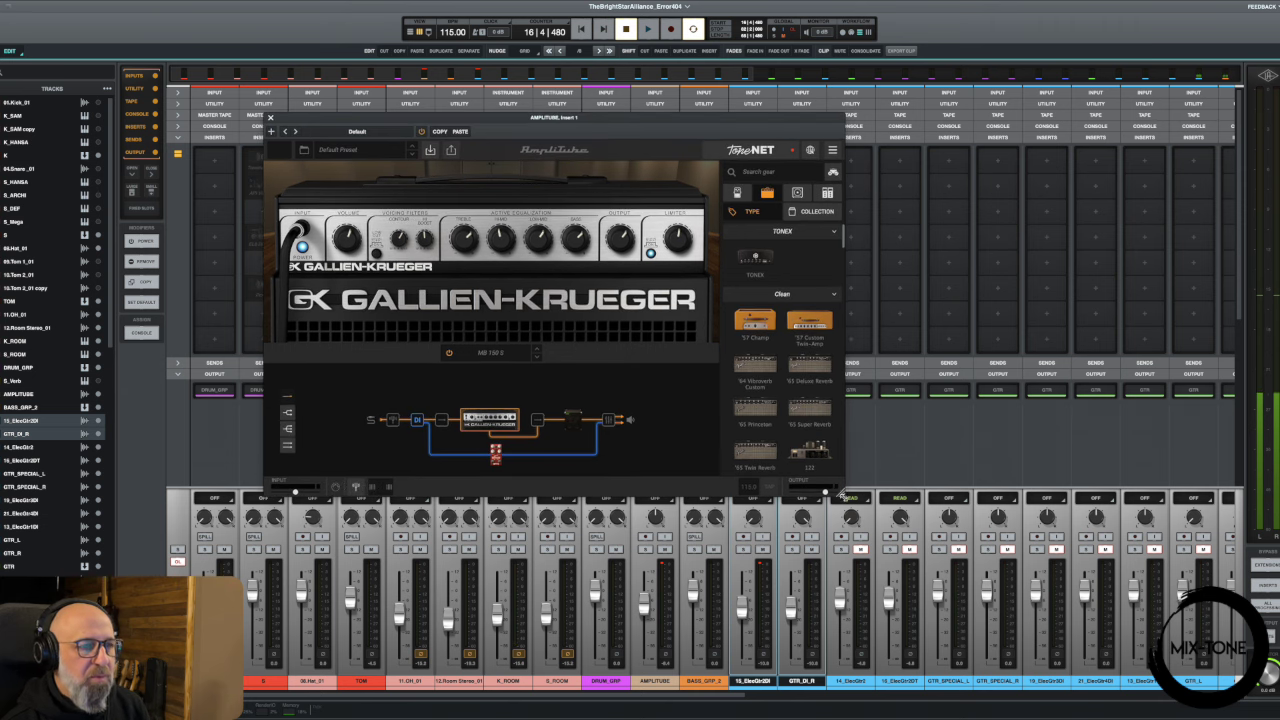
pyautogui.moveTo(843, 495); pyautogui.dragTo(888, 530)
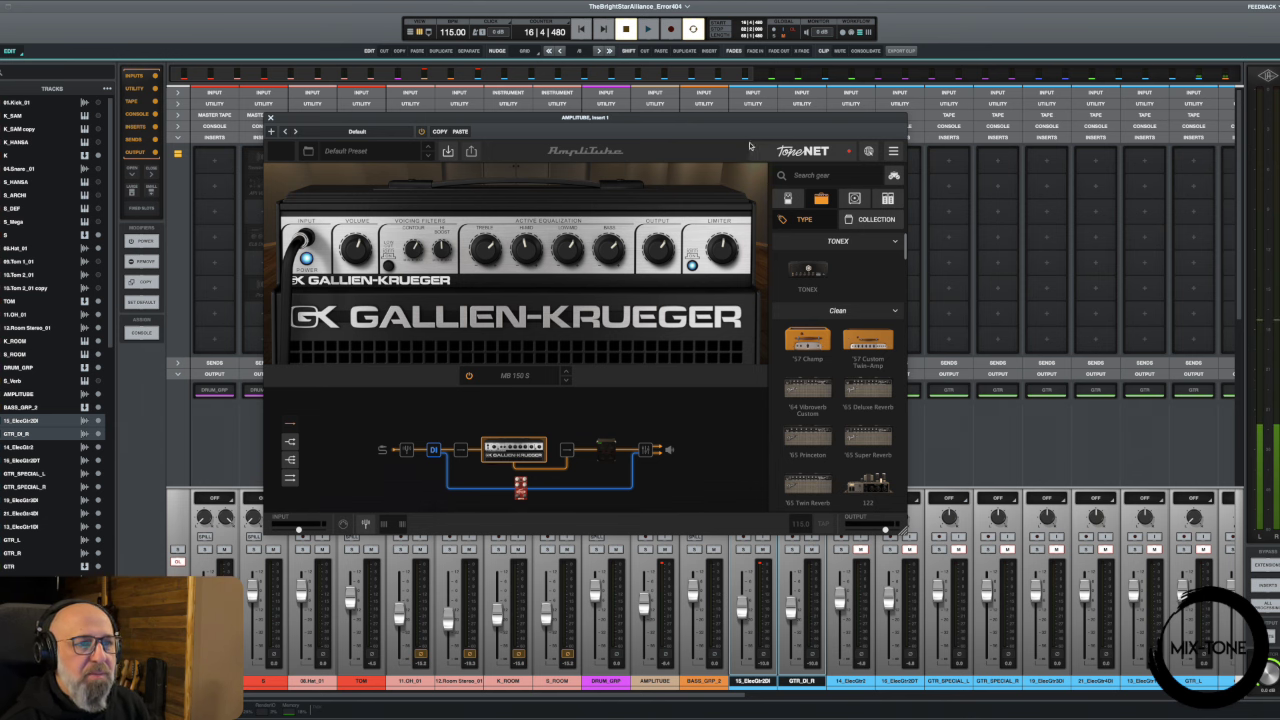
pyautogui.click(788, 198)
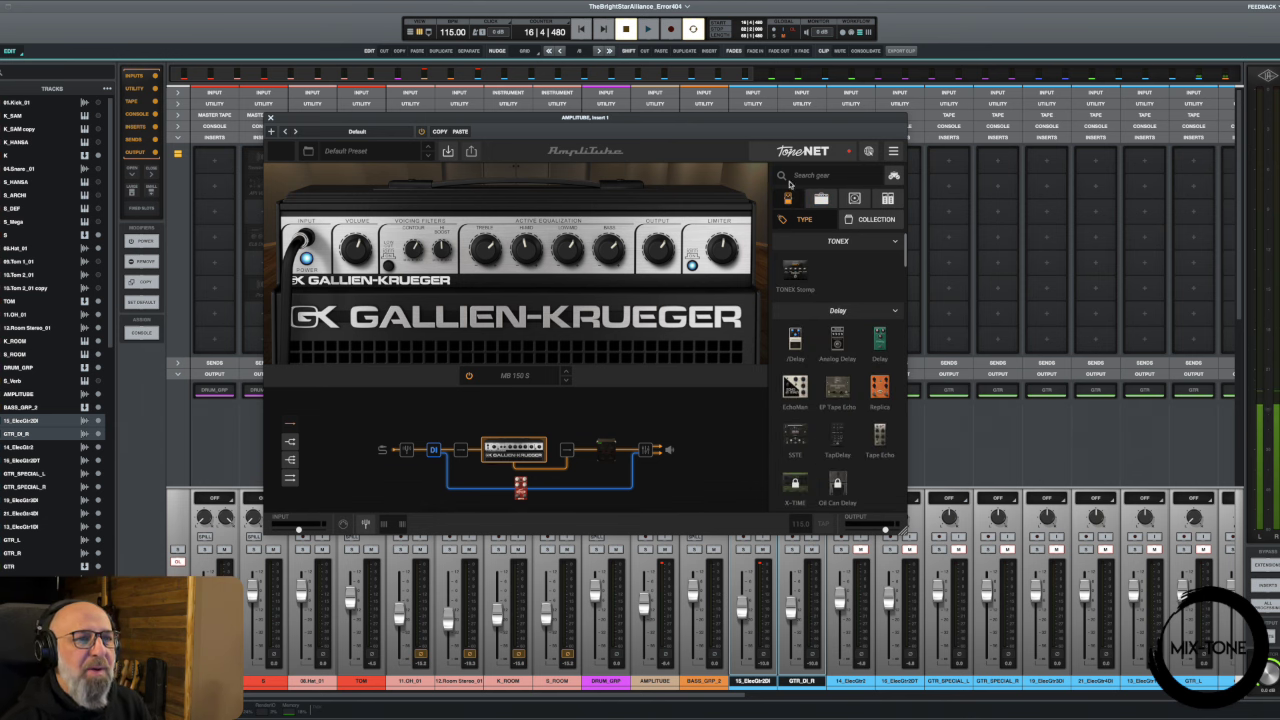
pyautogui.moveTo(706, 115); pyautogui.dragTo(694, 117)
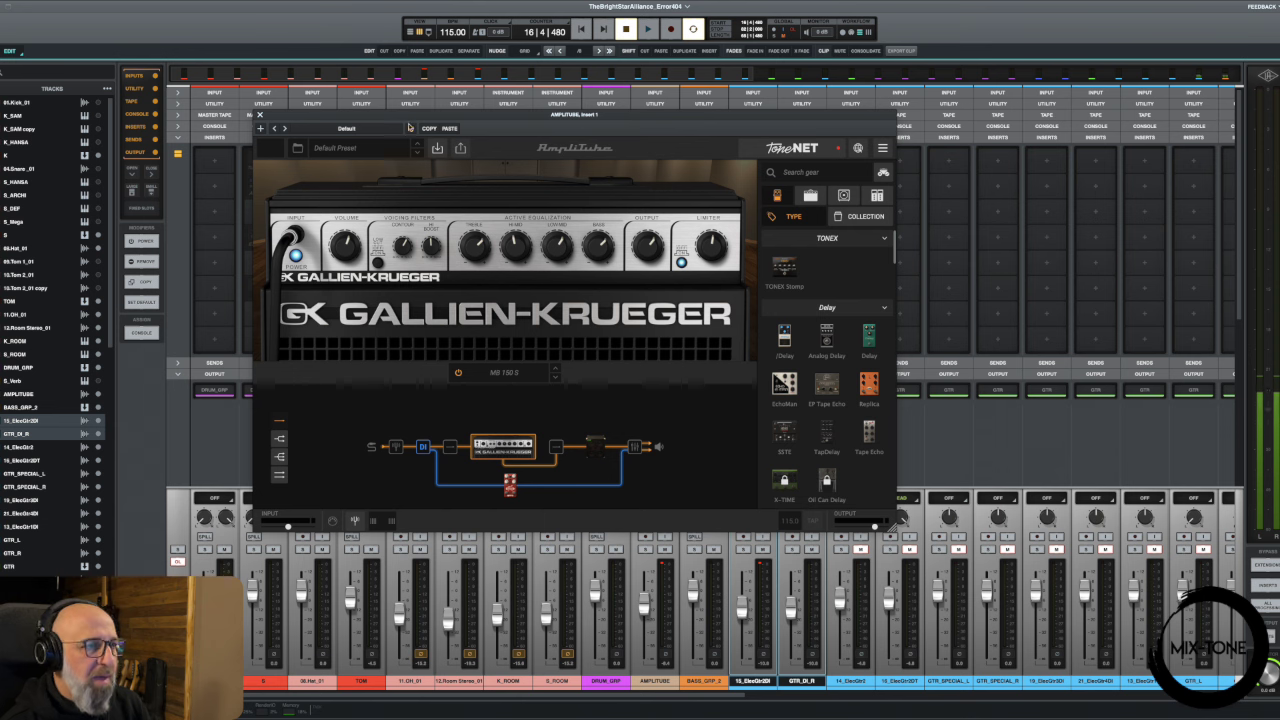
pyautogui.click(259, 117)
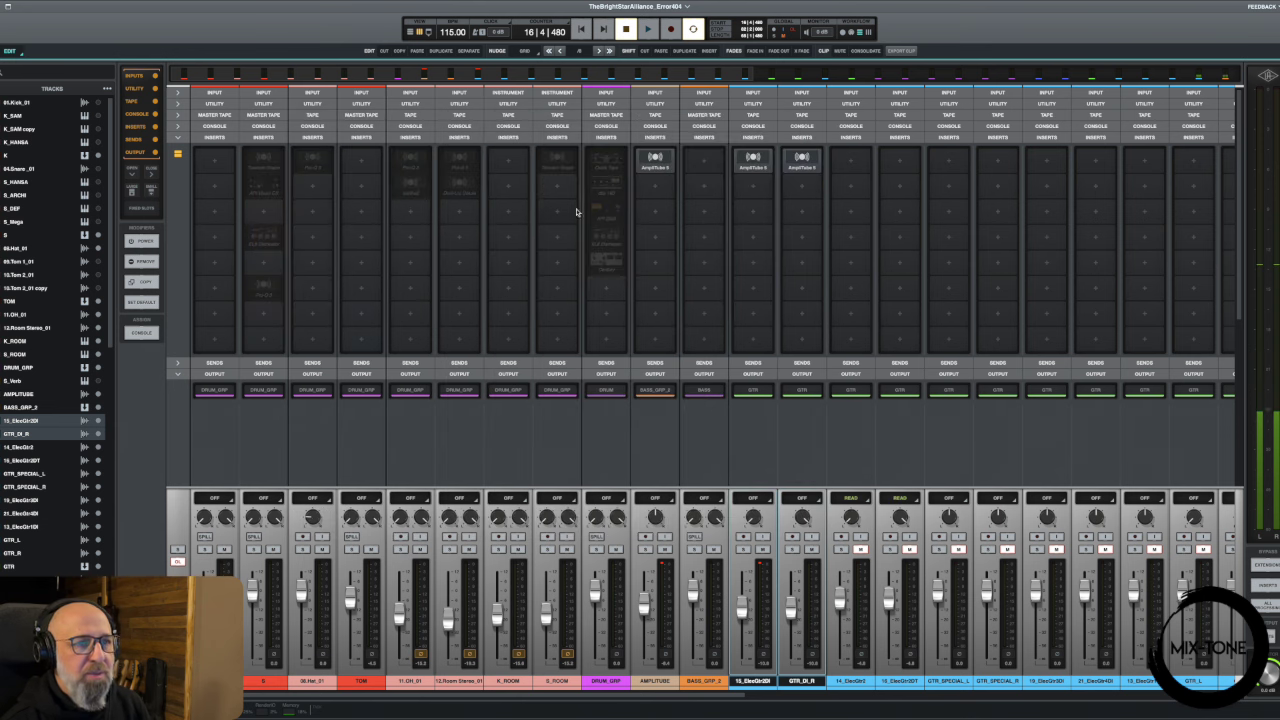
# - Examine the German 34 amp in the 15_ElecGtrDI AmpliTube chain, and close the plugin window
pyautogui.click(755, 158)
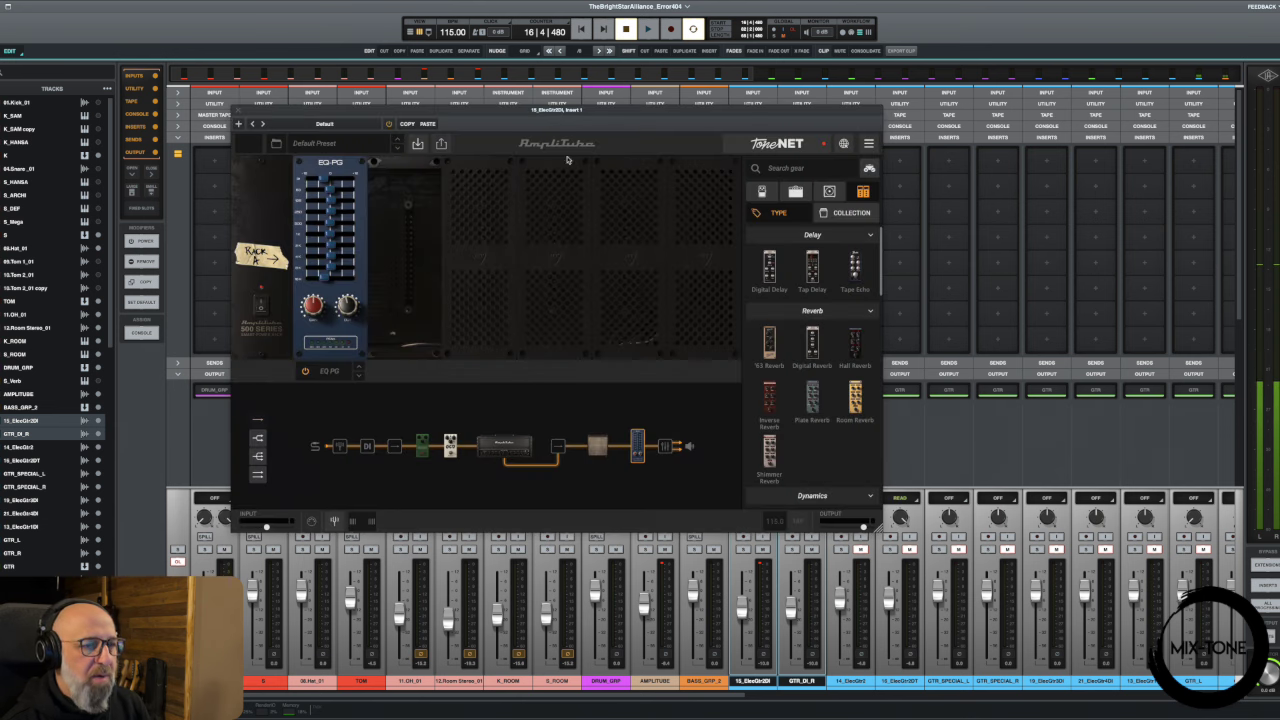
pyautogui.click(492, 453)
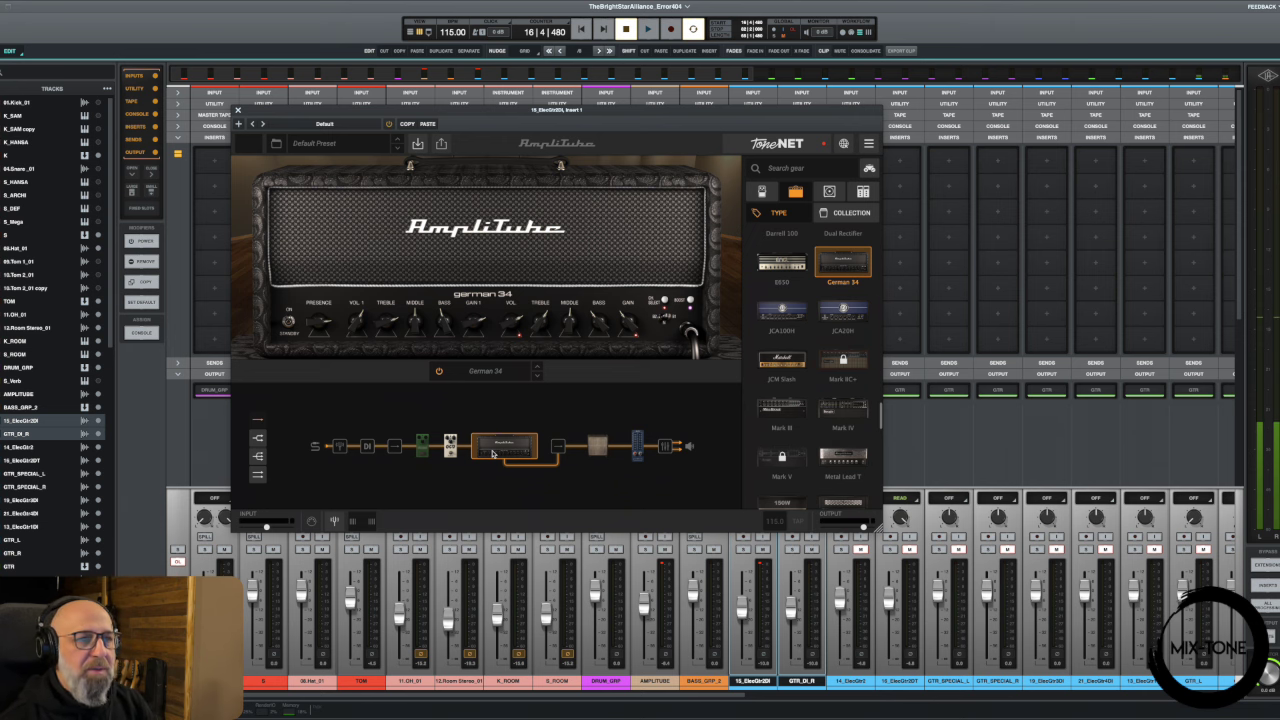
pyautogui.moveTo(590, 113); pyautogui.dragTo(584, 113)
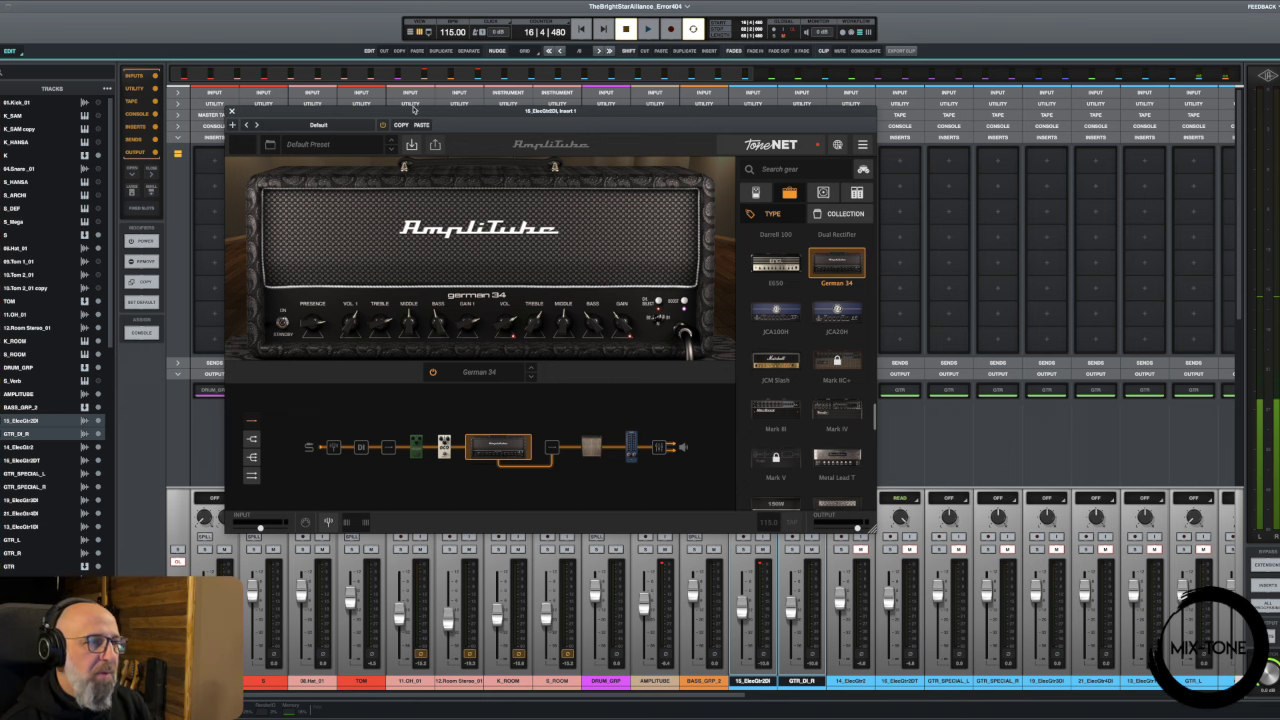
pyautogui.click(232, 113)
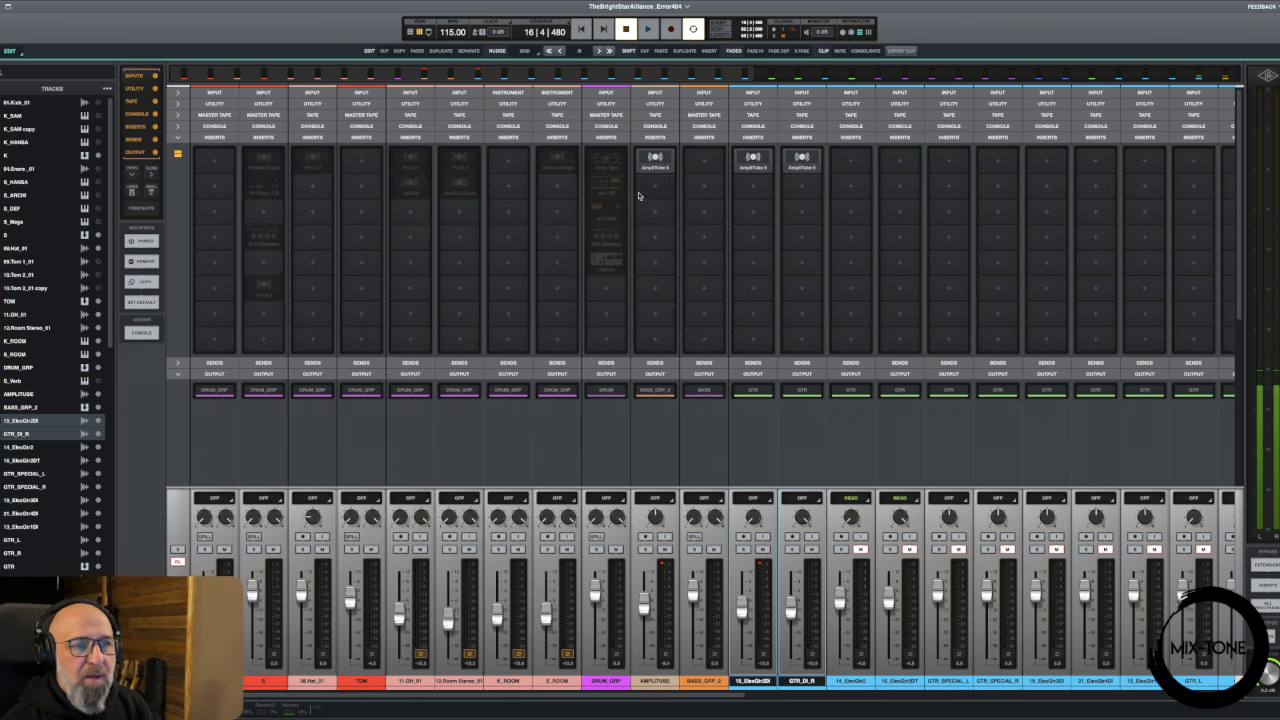